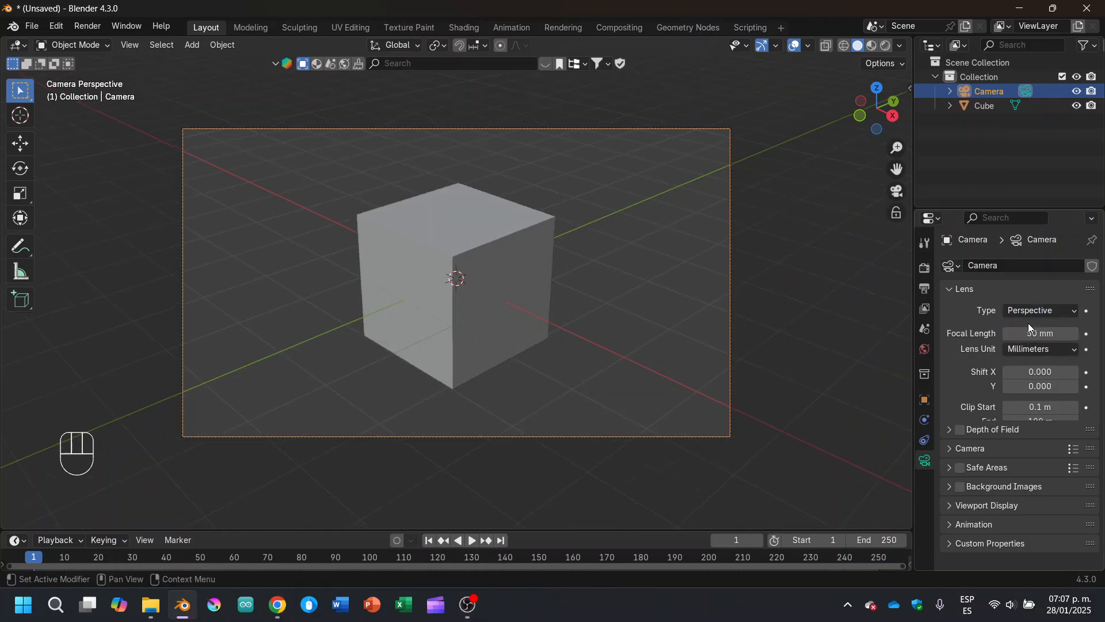
# Set the camera's lens type to Orthographic.
pyautogui.click(1029, 313)
pyautogui.click(1026, 340)
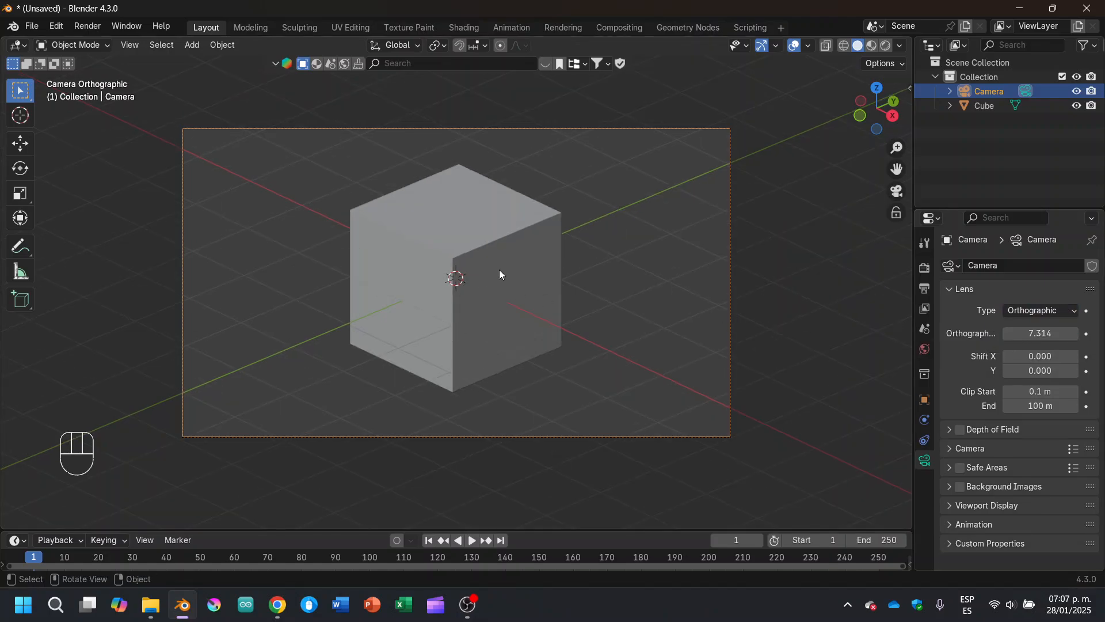
# Leave the camera view and open the cube in Edit Mode with face selection active.
pyautogui.click(518, 262)
pyautogui.moveTo(526, 254); pyautogui.dragTo(627, 262, button='middle')
pyautogui.press('Tab')
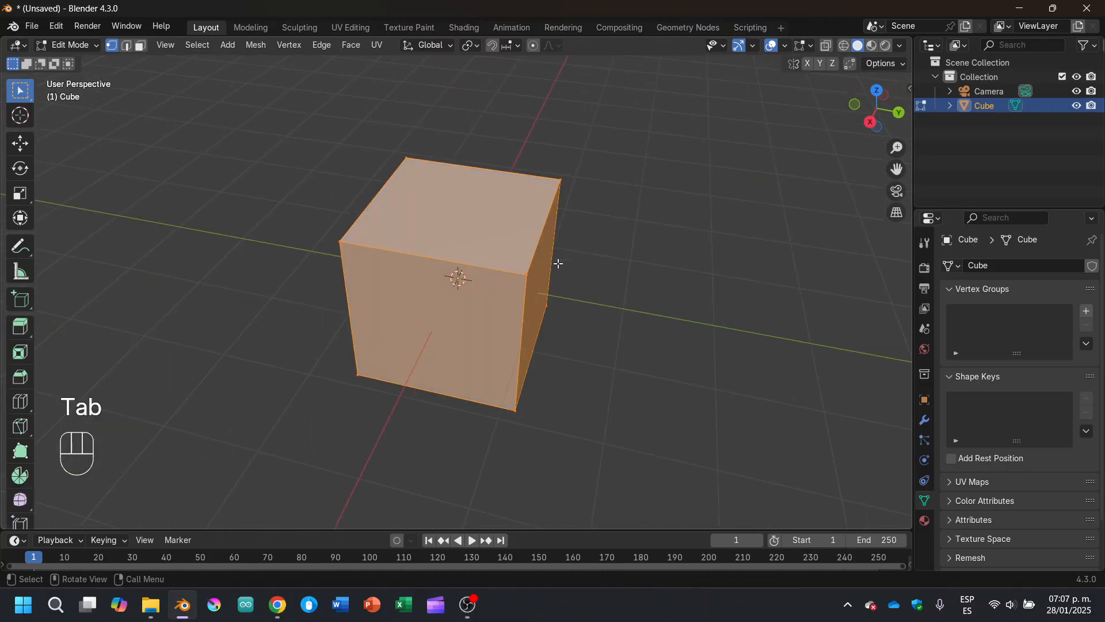
pyautogui.scroll(2, 513, 291)
pyautogui.scroll(-1, 512, 291)
pyautogui.moveTo(515, 273); pyautogui.dragTo(500, 287, button='middle')
pyautogui.press('3')
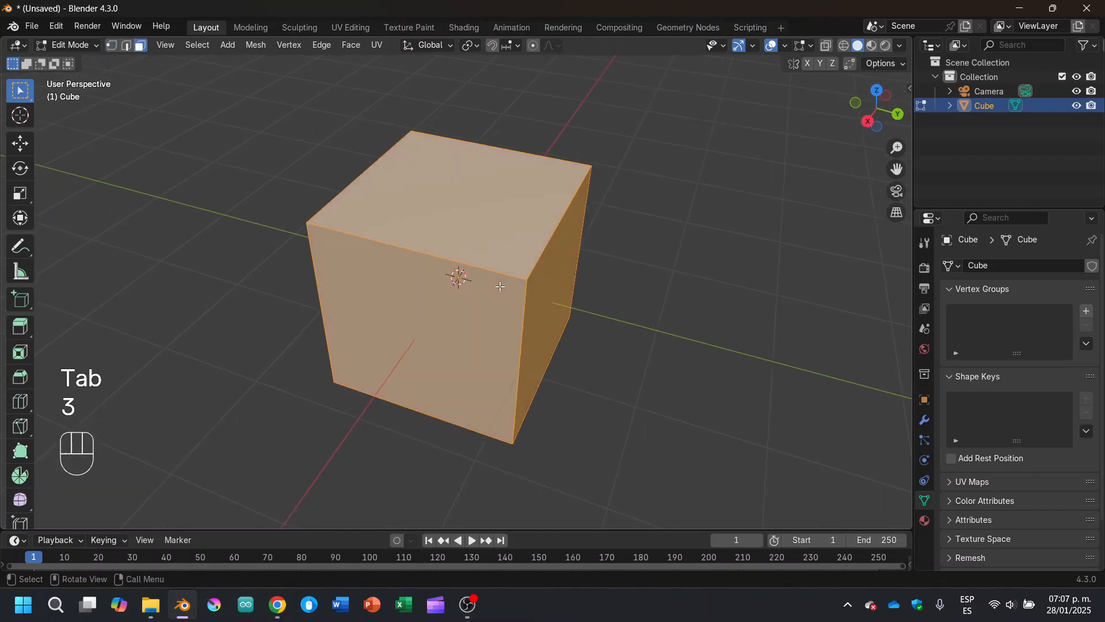
# Inset the cube's top and bottom faces together by about 0.29 m.
pyautogui.click(496, 202)
pyautogui.moveTo(513, 353); pyautogui.dragTo(481, 382, button='middle')
pyautogui.keyDown('shift'); pyautogui.click(519, 338); pyautogui.keyUp('shift')
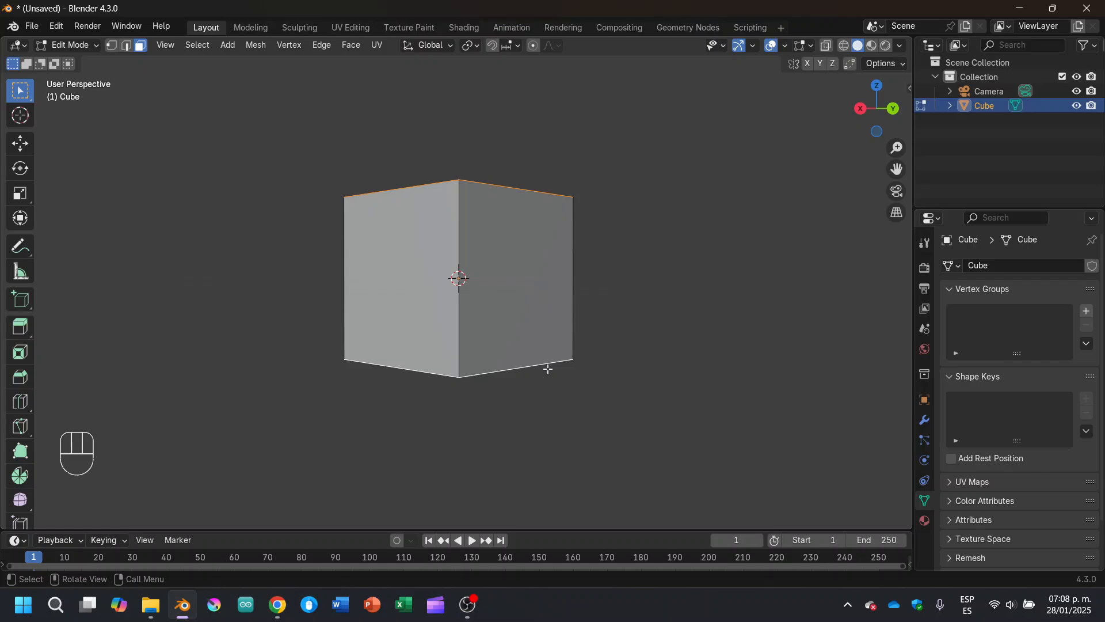
pyautogui.moveTo(559, 278); pyautogui.dragTo(630, 325, button='middle')
pyautogui.press('i')
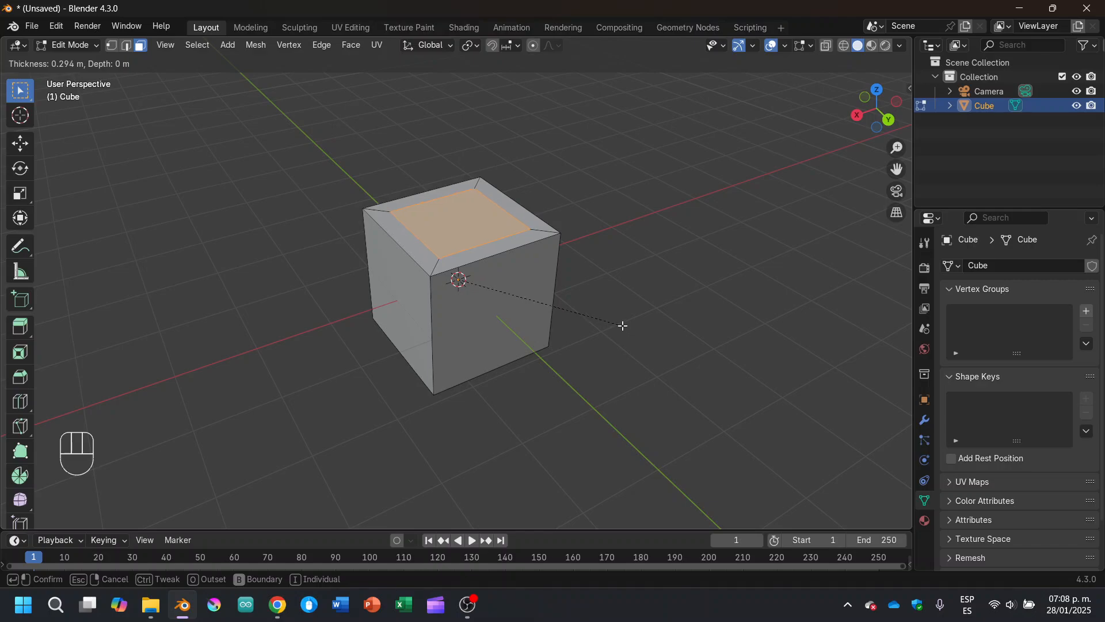
pyautogui.click(621, 325)
# Bridge the two inset faces to open a square hole through the cube.
pyautogui.moveTo(603, 307); pyautogui.dragTo(553, 291, button='middle')
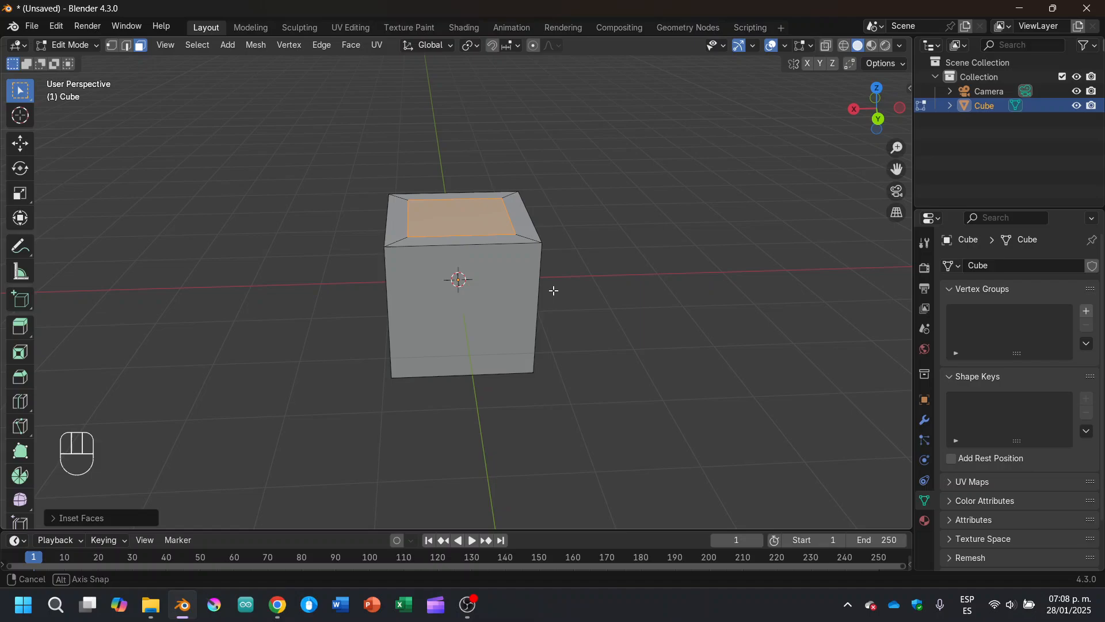
pyautogui.rightClick(495, 323)
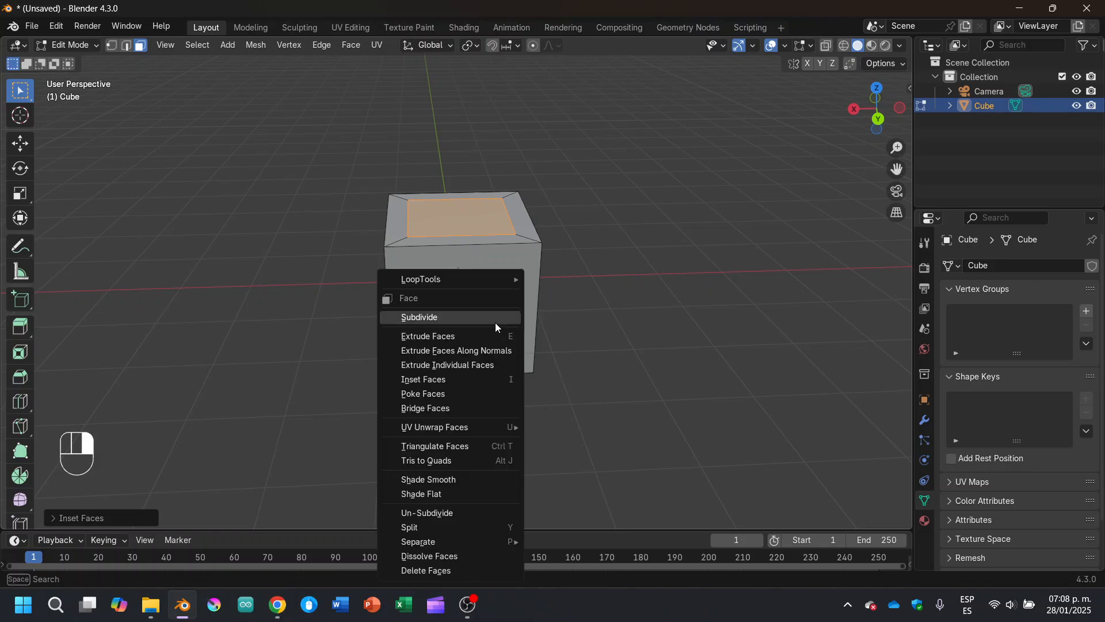
pyautogui.moveTo(466, 431)
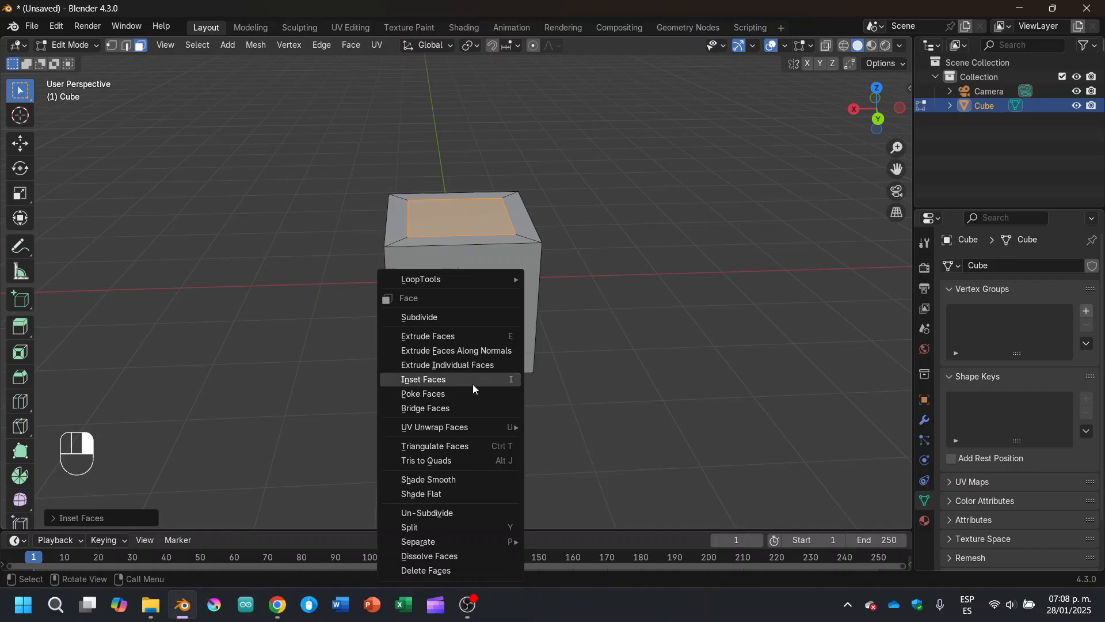
pyautogui.click(466, 406)
# Move the ring of faces framing the hole on the cube's underside 2 m down along global Z.
pyautogui.moveTo(466, 405); pyautogui.dragTo(537, 242, button='middle')
pyautogui.click(550, 285)
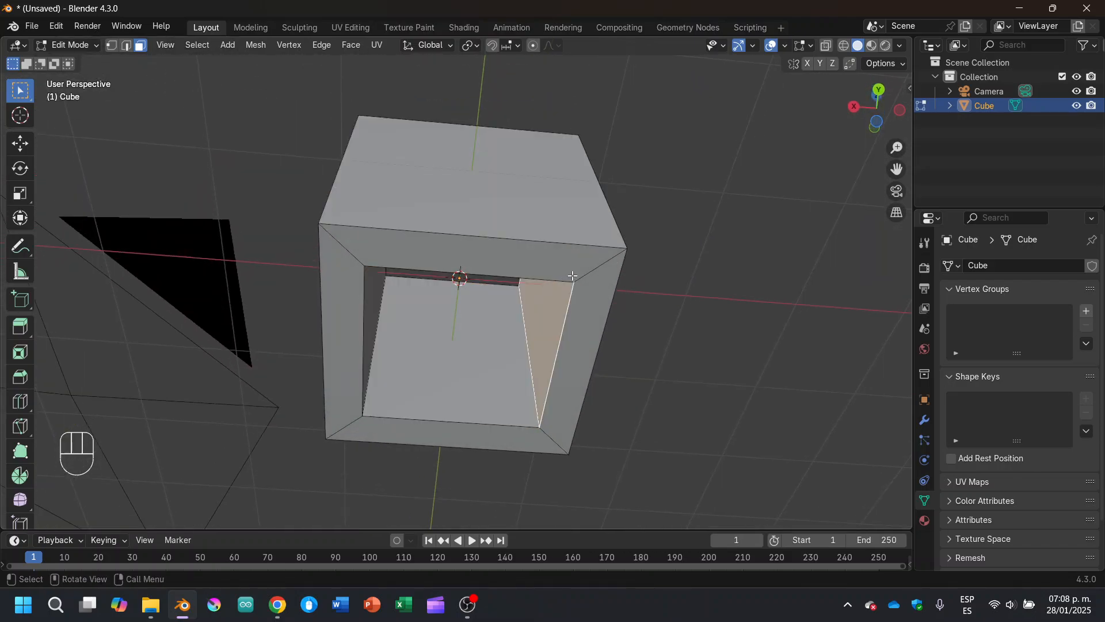
pyautogui.click(579, 263)
pyautogui.keyDown('alt'); pyautogui.keyDown('shift'); pyautogui.click(596, 279); pyautogui.keyUp('shift'); pyautogui.keyUp('alt')
pyautogui.keyDown('alt'); pyautogui.keyDown('shift'); pyautogui.click(597, 279); pyautogui.keyUp('shift'); pyautogui.keyUp('alt')
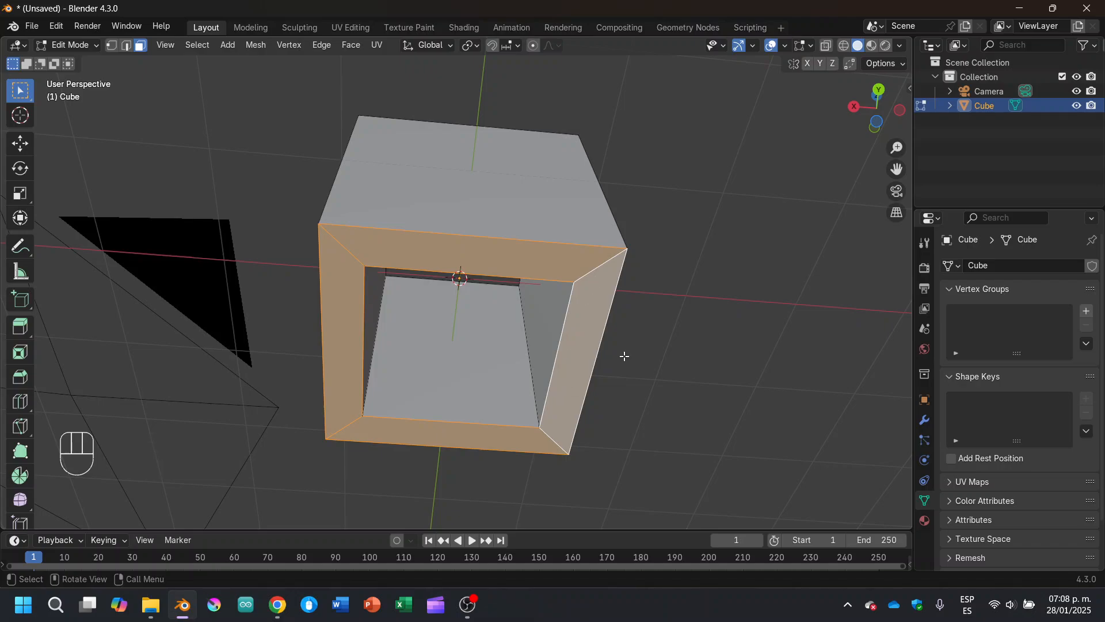
pyautogui.click(856, 107)
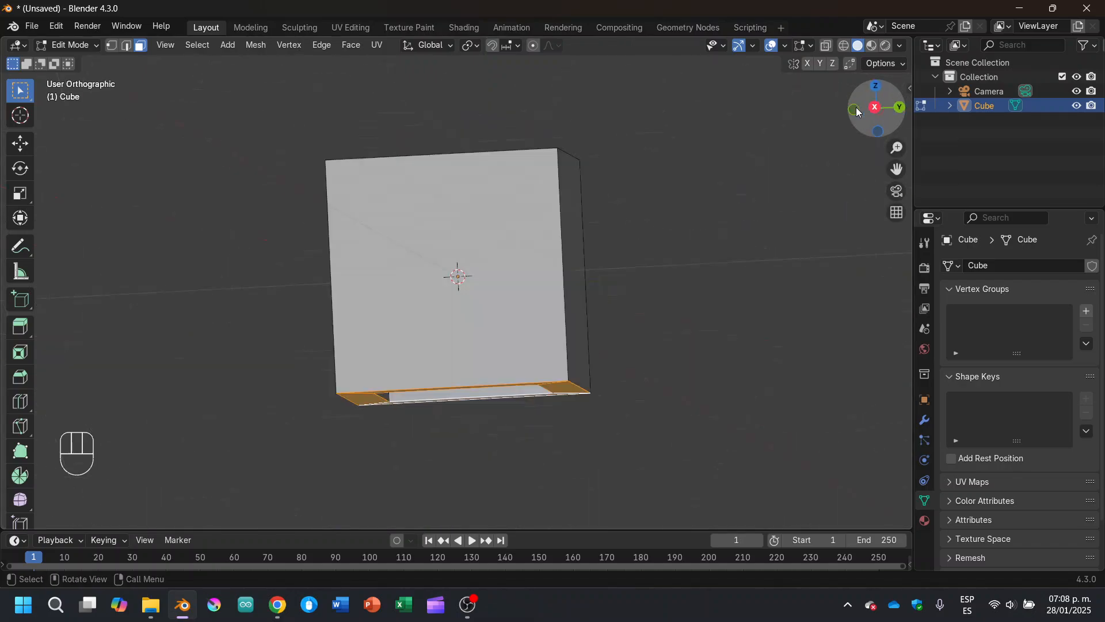
pyautogui.keyDown('shift'); pyautogui.moveTo(659, 409); pyautogui.dragTo(617, 335, button='middle'); pyautogui.keyUp('shift')
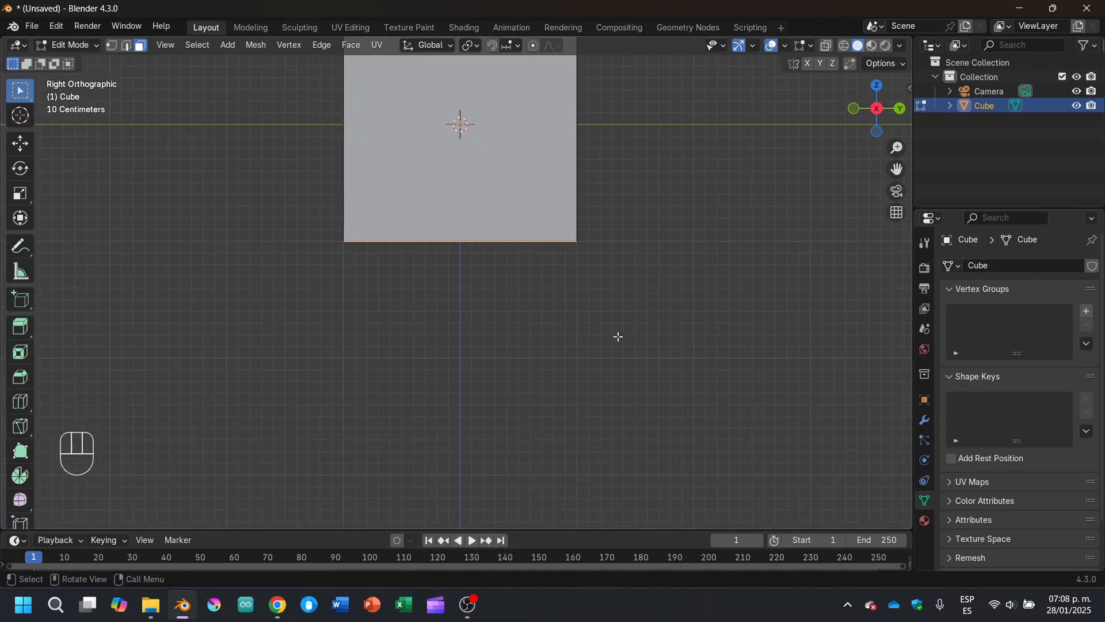
pyautogui.click(900, 108)
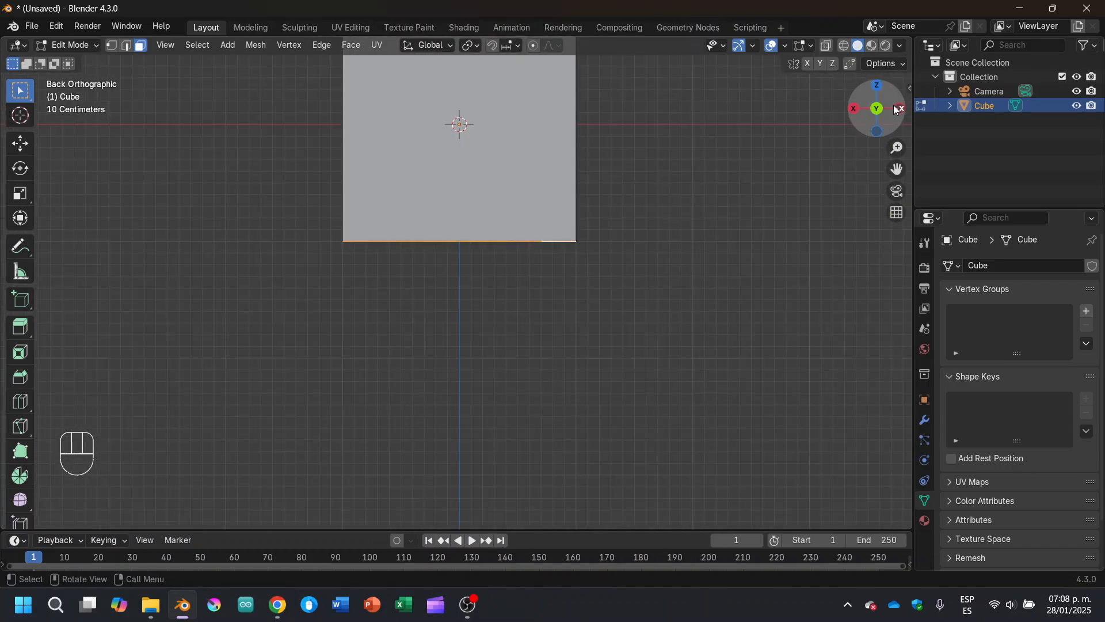
pyautogui.click(855, 109)
pyautogui.keyDown('shift'); pyautogui.scroll(-1, 659, 323); pyautogui.keyUp('shift')
pyautogui.scroll(-3, 662, 242)
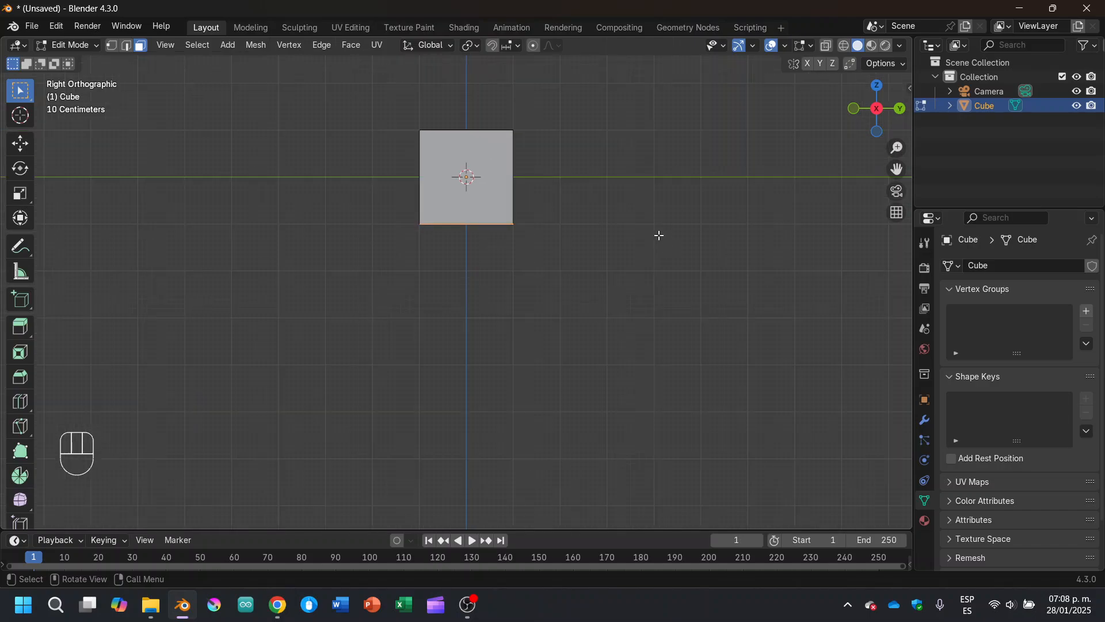
pyautogui.press('g')
pyautogui.press('z')
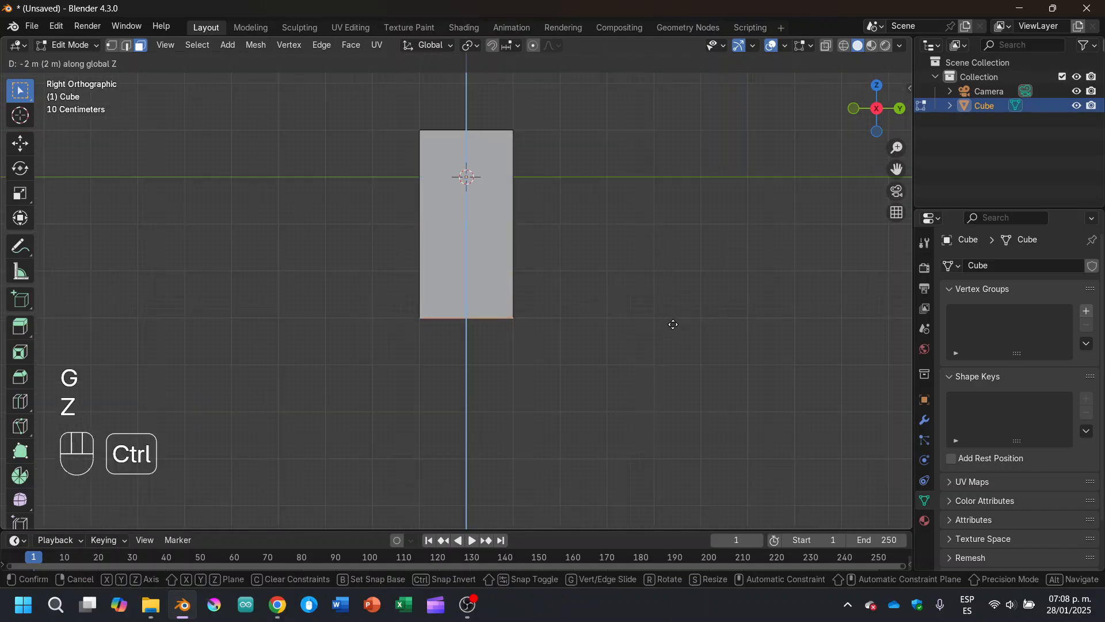
pyautogui.click(674, 322)
# Duplicate the bottom frame faces and place the copy about 2.5 m away along positive Y.
pyautogui.keyDown('shift'); pyautogui.moveTo(684, 365); pyautogui.dragTo(633, 343, button='middle'); pyautogui.keyUp('shift')
pyautogui.scroll(3, 596, 317)
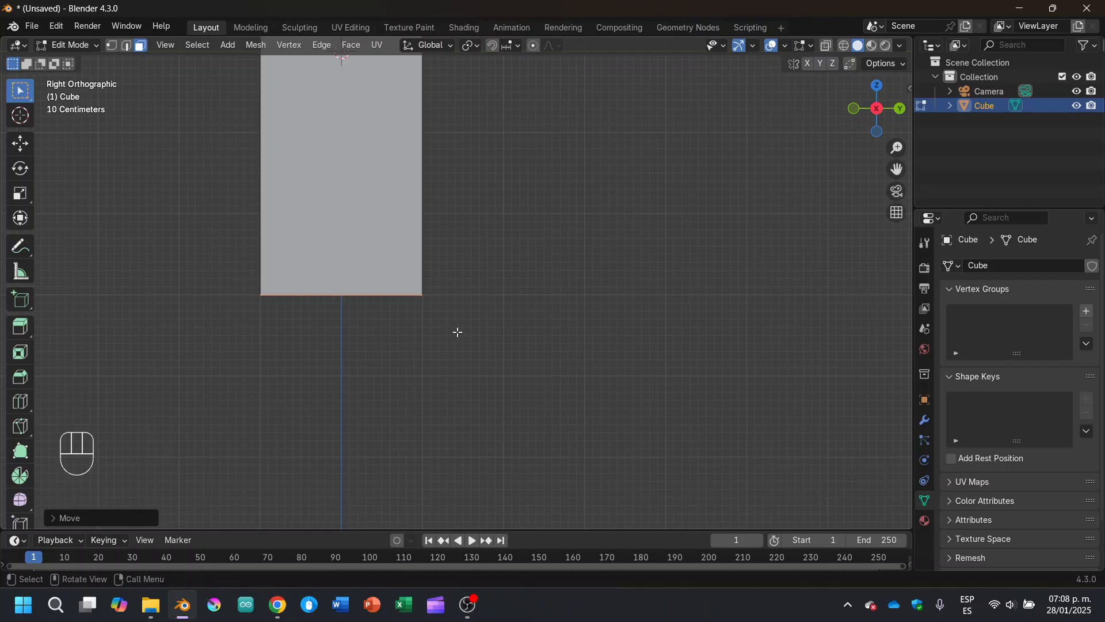
pyautogui.moveTo(457, 328)
pyautogui.mouseDown(button='middle')
pyautogui.moveTo(520, 234)
pyautogui.moveTo(501, 270)
pyautogui.moveTo(444, 313)
pyautogui.moveTo(439, 338)
pyautogui.mouseUp(button='middle')
pyautogui.click(875, 104)
pyautogui.hotkey('shift', 'd')
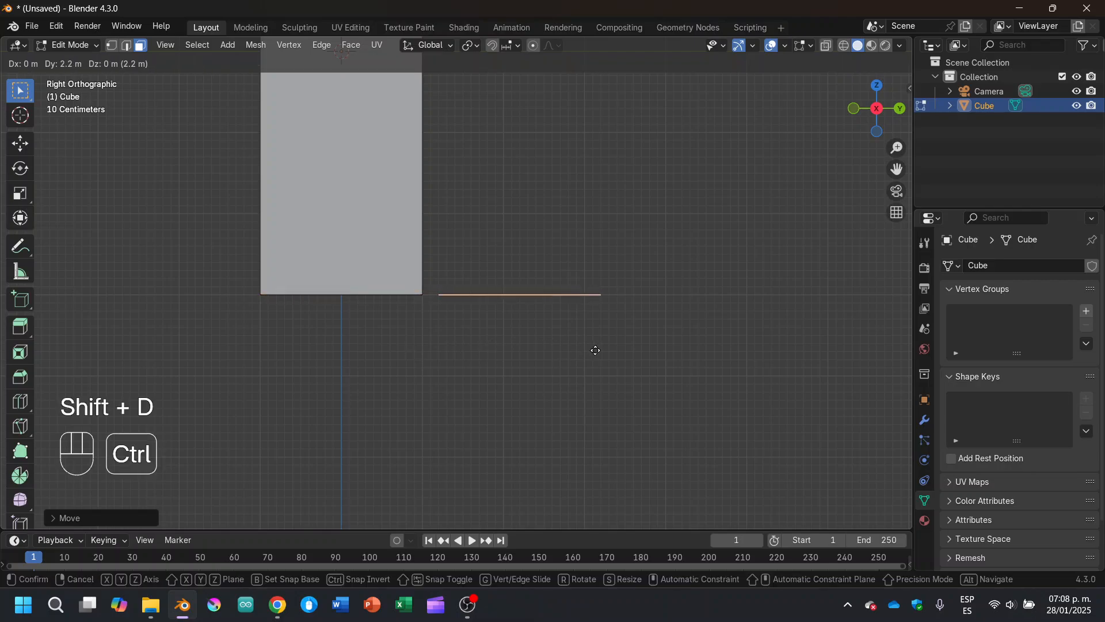
pyautogui.click(612, 349)
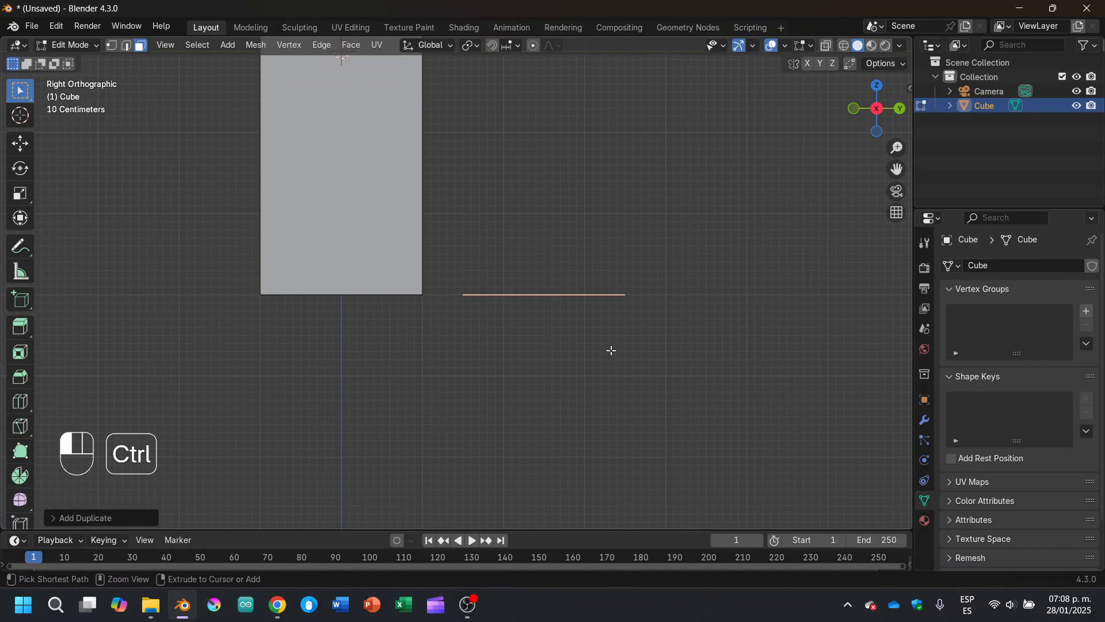
# Snap the 3D cursor to the midpoint between the adjacent side faces of the original and duplicated frames.
pyautogui.moveTo(609, 347); pyautogui.dragTo(480, 321, button='middle')
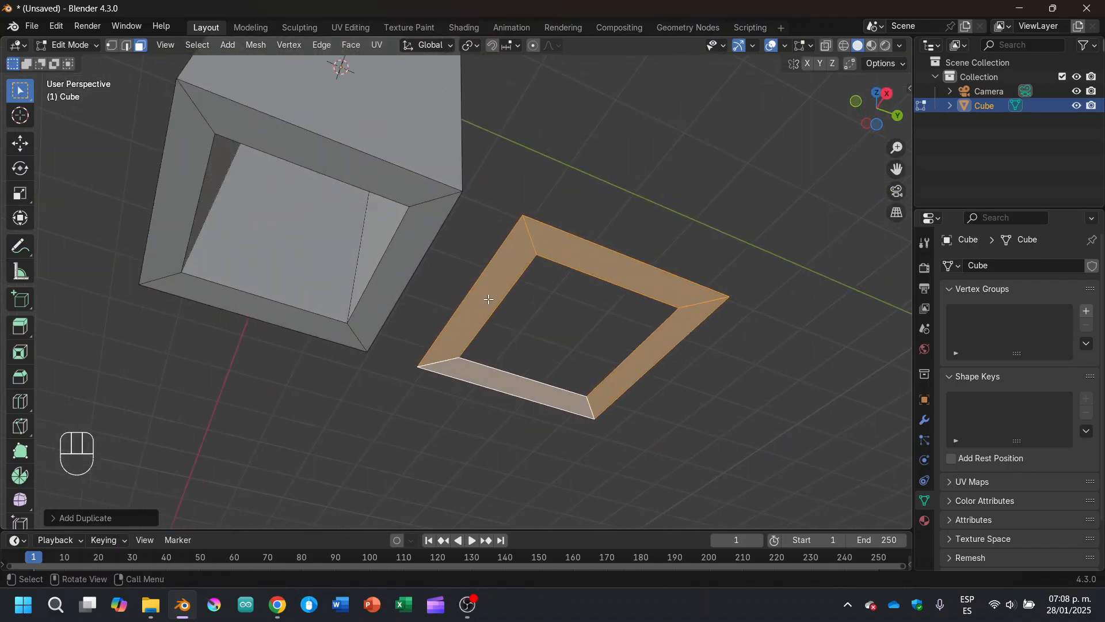
pyautogui.click(489, 298)
pyautogui.keyDown('shift'); pyautogui.click(393, 266); pyautogui.keyUp('shift')
pyautogui.moveTo(466, 244); pyautogui.dragTo(409, 269, button='middle')
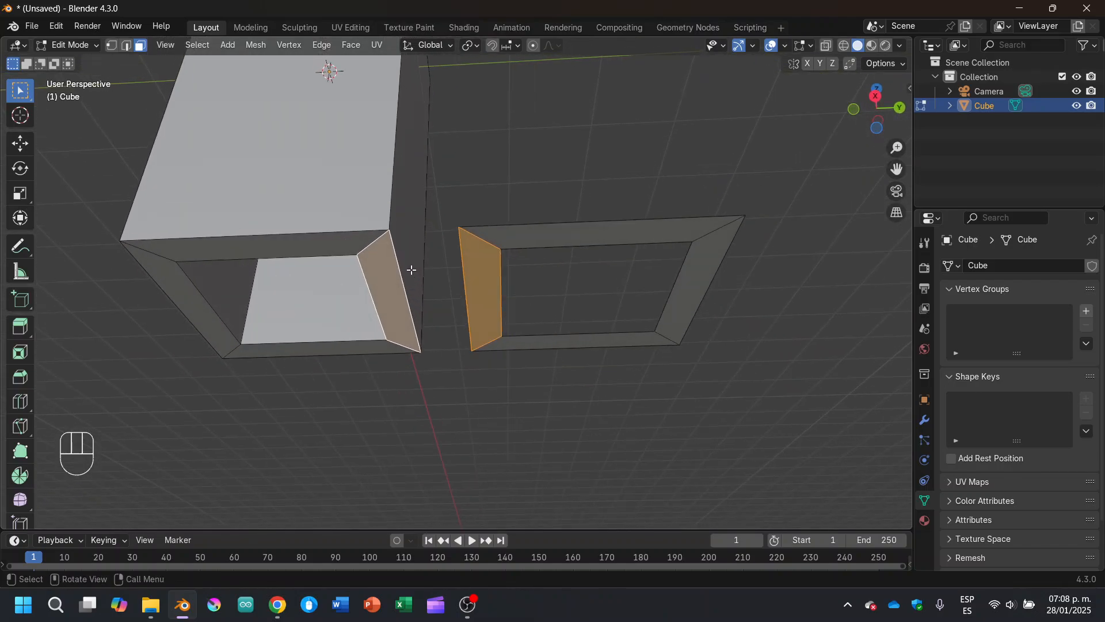
pyautogui.scroll(2, 380, 288)
pyautogui.moveTo(452, 310); pyautogui.dragTo(499, 299, button='middle')
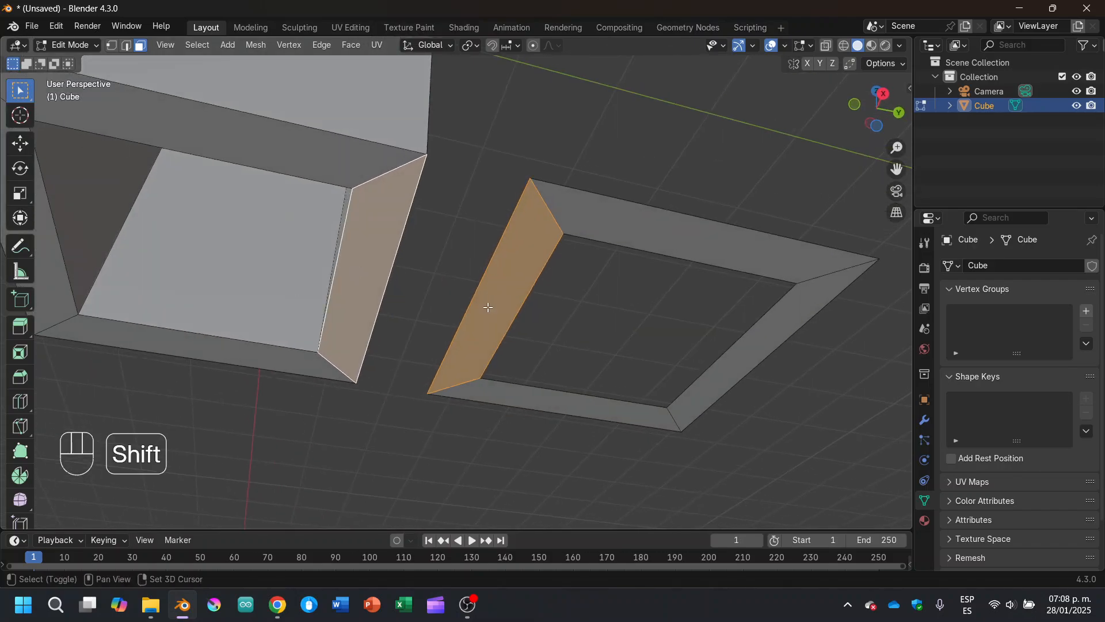
pyautogui.hotkey('shift', 's')
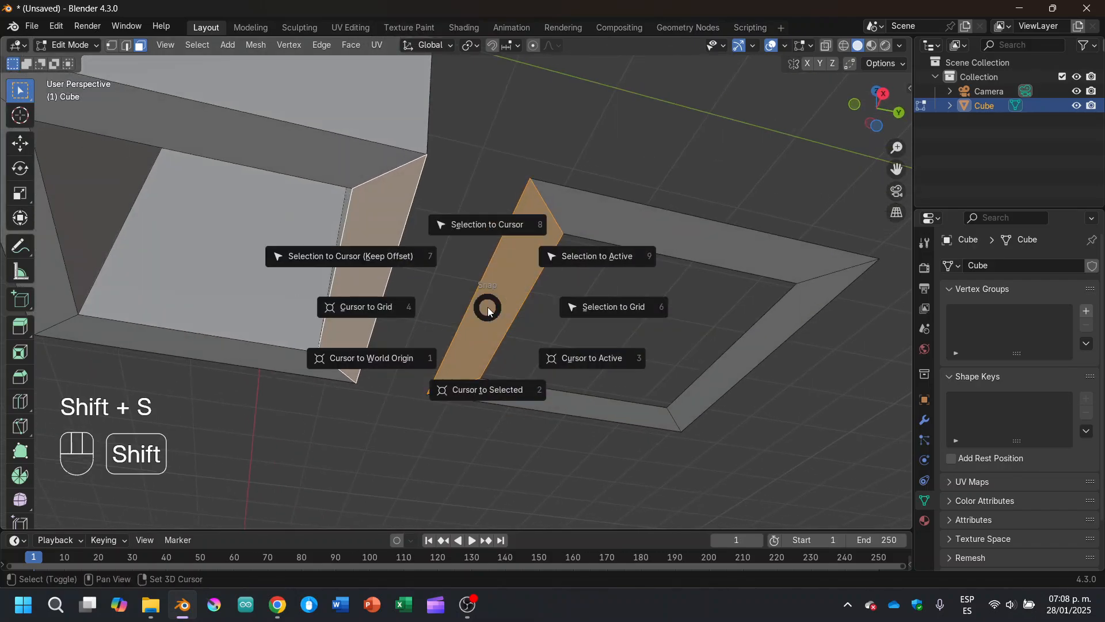
pyautogui.click(494, 389)
# Delete all vertices of the duplicated frame.
pyautogui.moveTo(475, 301); pyautogui.dragTo(464, 382, button='middle')
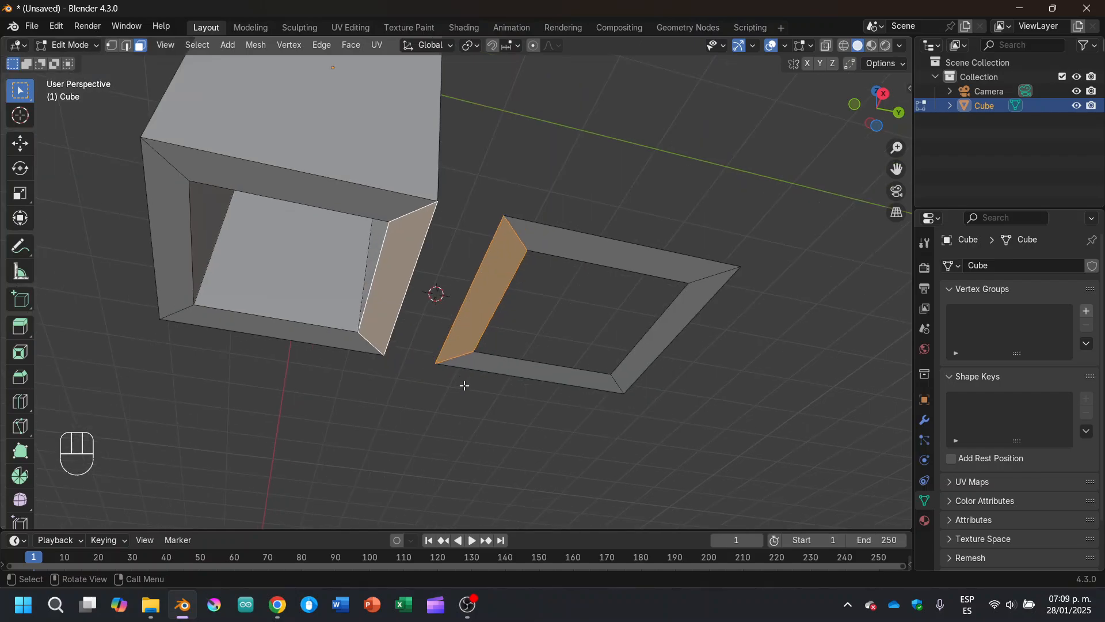
pyautogui.click(439, 422)
pyautogui.moveTo(439, 421); pyautogui.dragTo(703, 287)
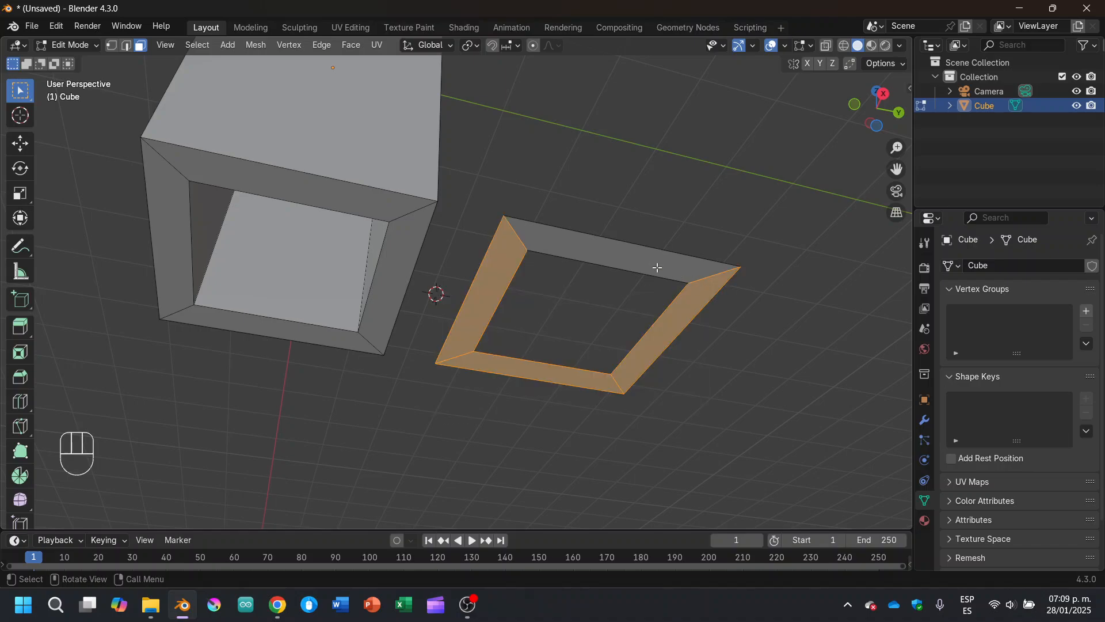
pyautogui.keyDown('shift'); pyautogui.click(657, 268); pyautogui.keyUp('shift')
pyautogui.press('x')
pyautogui.click(567, 340)
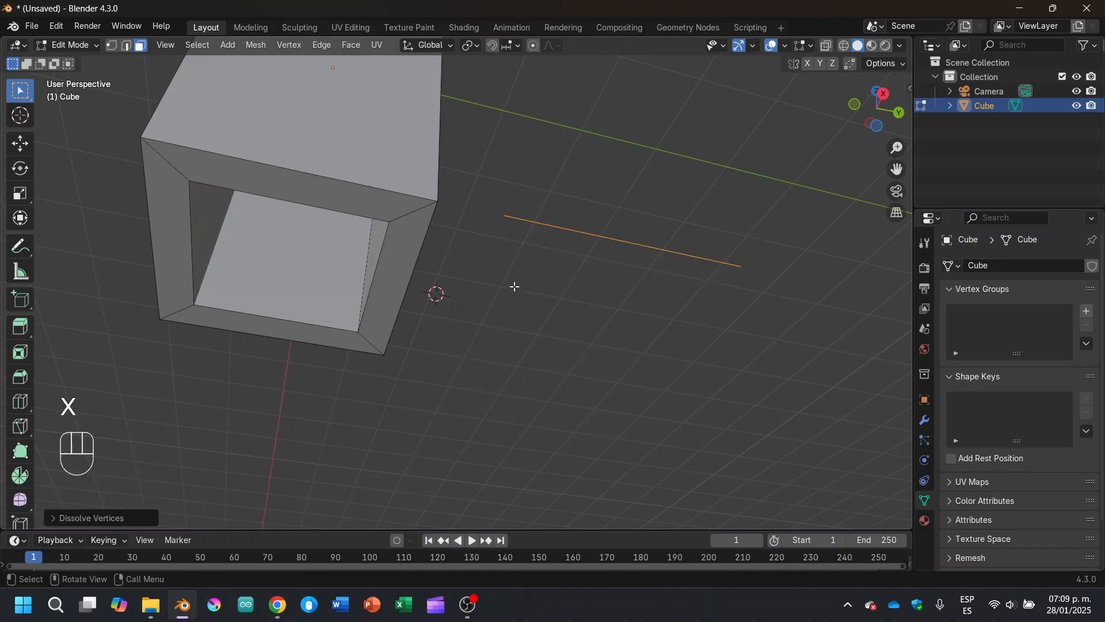
pyautogui.hotkey('ctrl', 'z')
pyautogui.press('x')
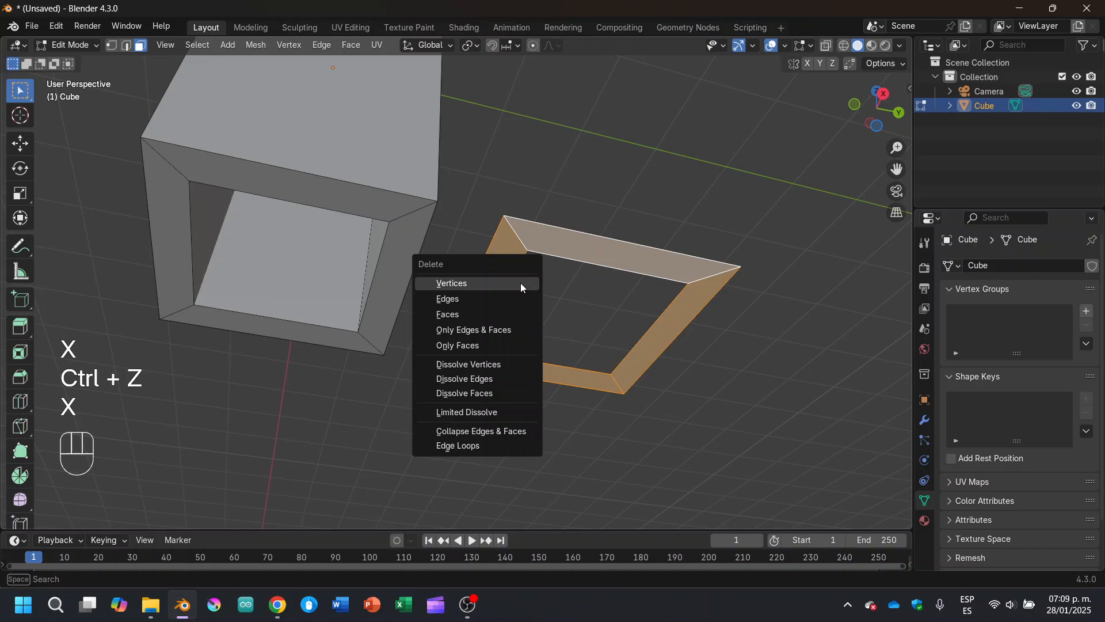
pyautogui.click(520, 282)
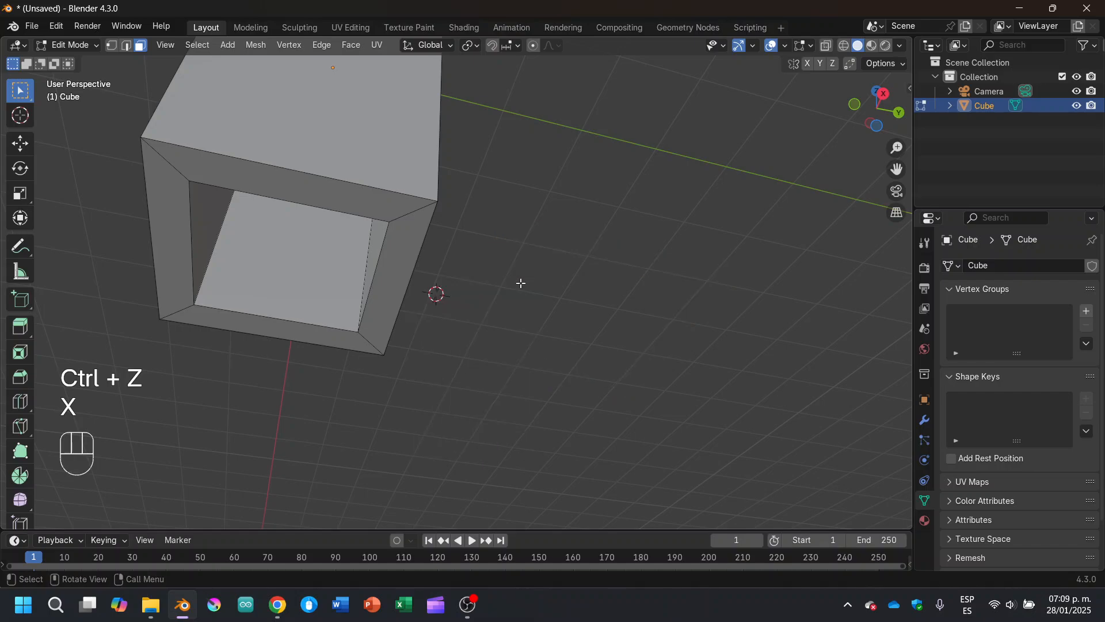
# Spin the bottom frame faces -90° around the 3D cursor in 12 steps about Z and expand the Spin settings.
pyautogui.moveTo(520, 281); pyautogui.dragTo(425, 297, button='middle')
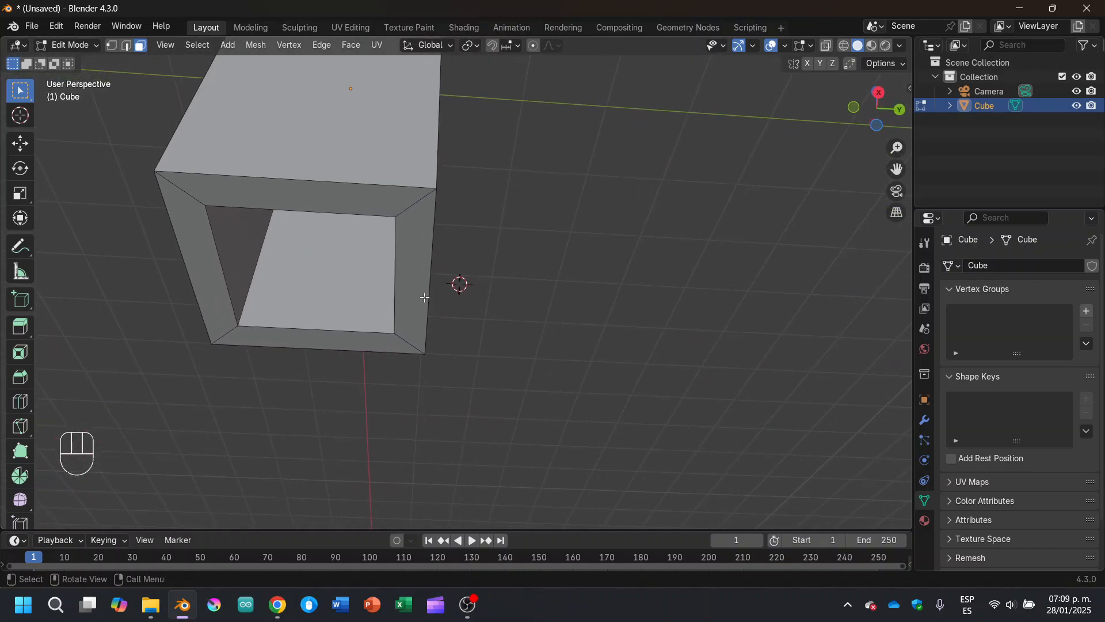
pyautogui.keyDown('alt'); pyautogui.keyDown('shift'); pyautogui.click(222, 333); pyautogui.keyUp('shift'); pyautogui.keyUp('alt')
pyautogui.scroll(-1, 28, 365)
pyautogui.scroll(-2, 29, 365)
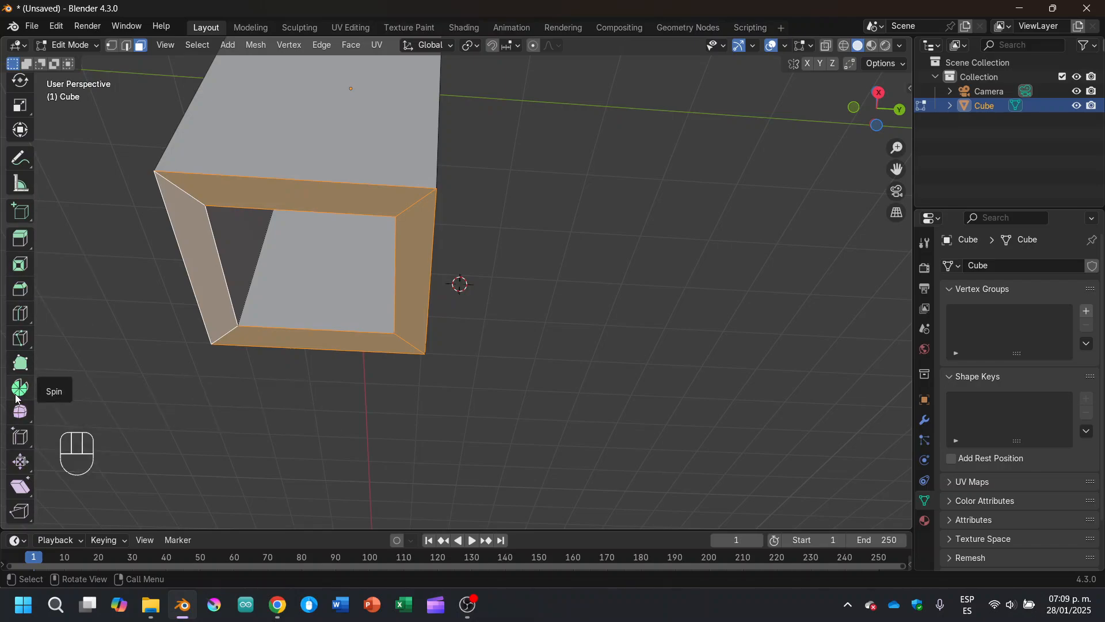
pyautogui.click(20, 389)
pyautogui.moveTo(419, 291); pyautogui.dragTo(383, 327, button='middle')
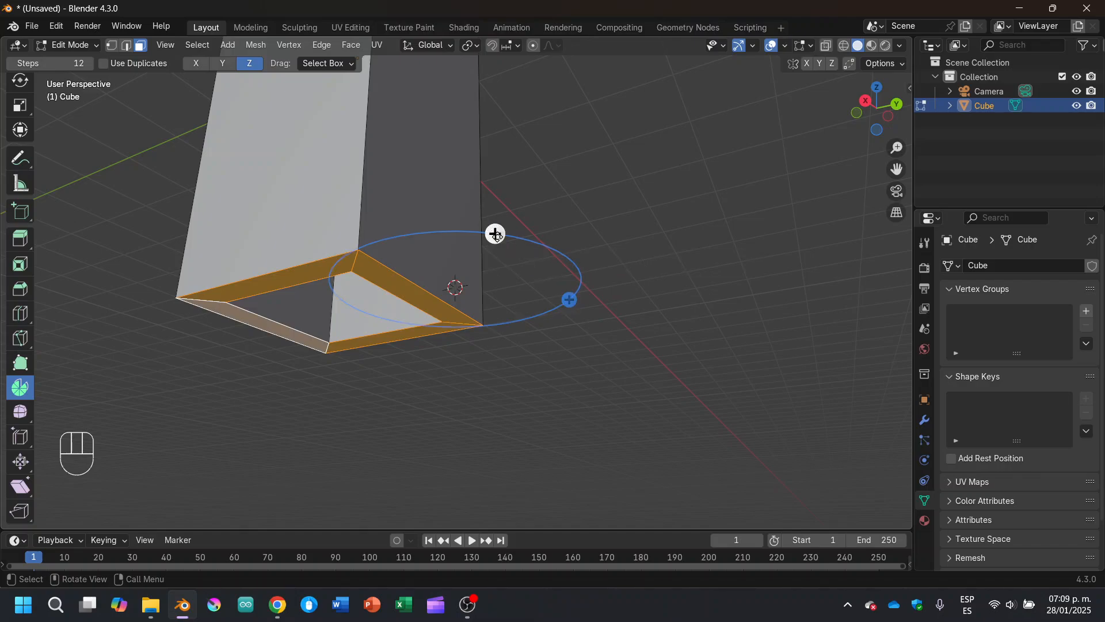
pyautogui.moveTo(494, 234); pyautogui.dragTo(581, 306)
pyautogui.click(86, 518)
# Rotate the active Spin's axis to X (1, 0, 0) so the bottom frame bends toward positive Y.
pyautogui.moveTo(407, 333); pyautogui.dragTo(386, 351, button='middle')
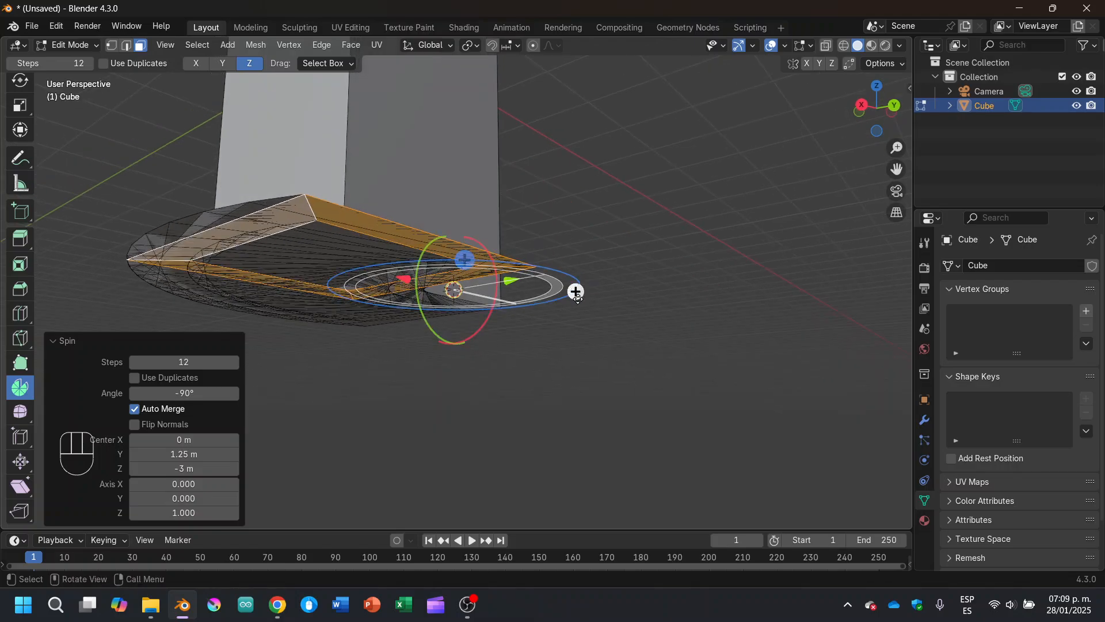
pyautogui.moveTo(577, 295); pyautogui.dragTo(686, 306, button='middle')
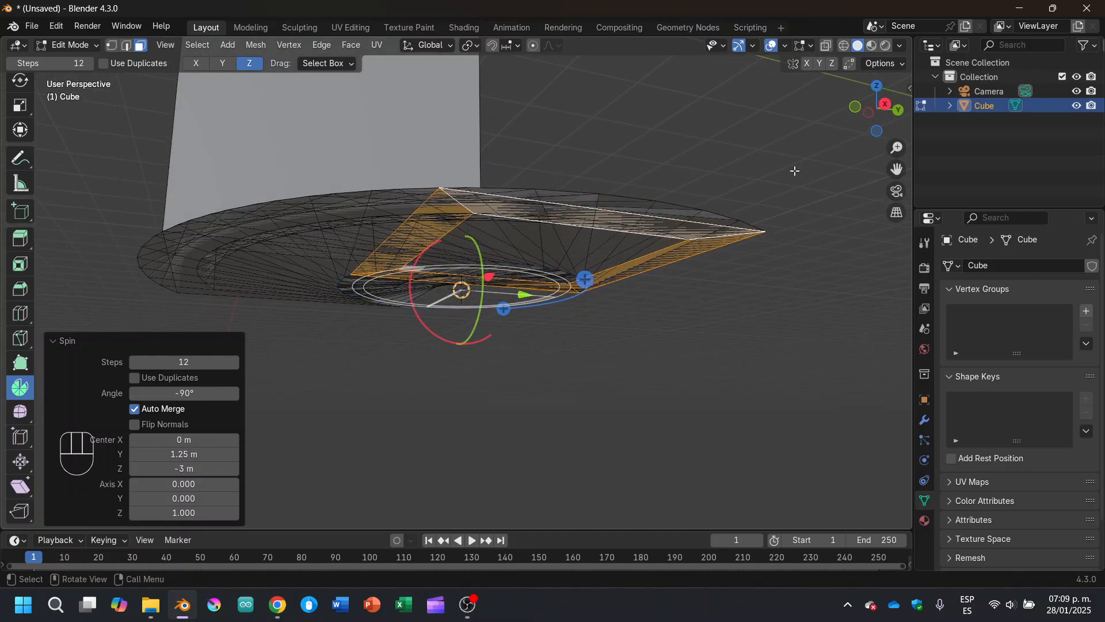
pyautogui.moveTo(732, 205); pyautogui.dragTo(624, 274, button='middle')
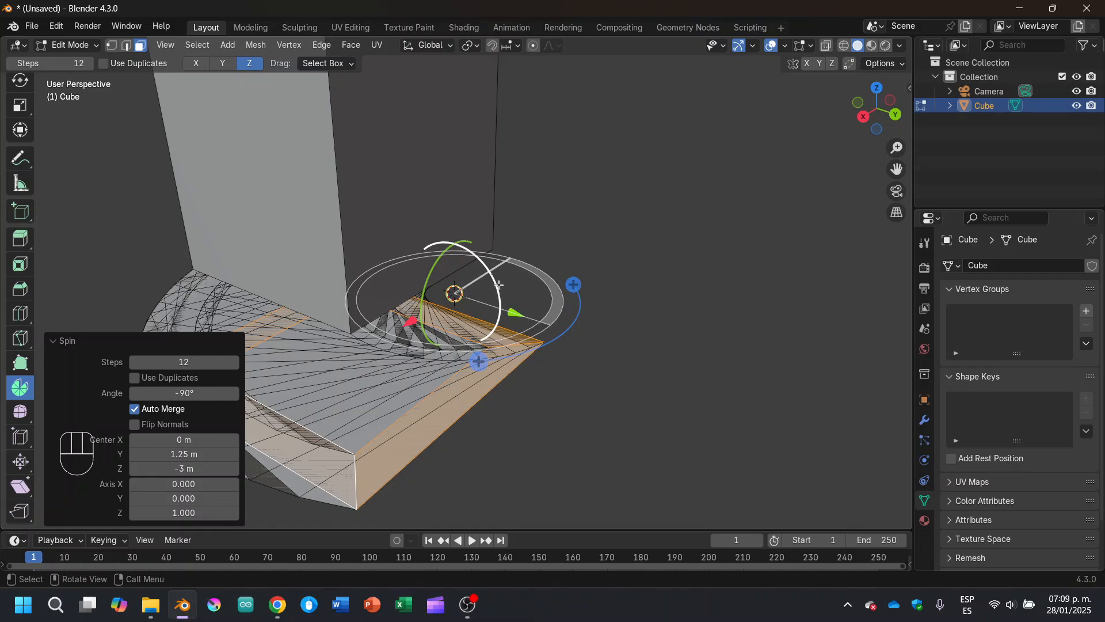
pyautogui.moveTo(499, 284); pyautogui.dragTo(496, 271, button='middle')
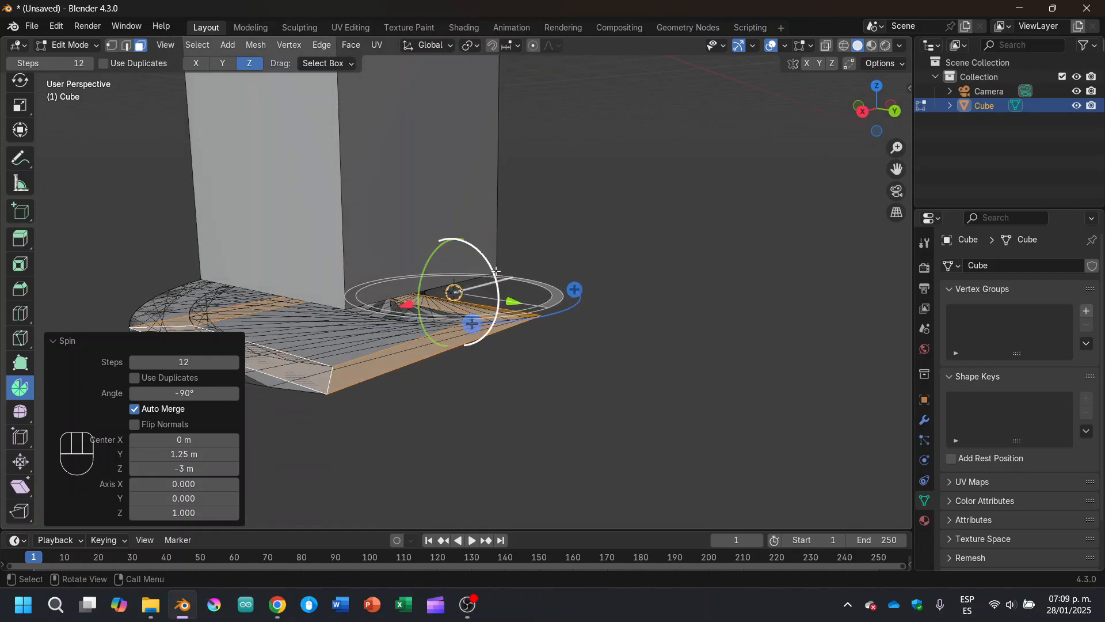
pyautogui.moveTo(496, 271); pyautogui.dragTo(491, 374)
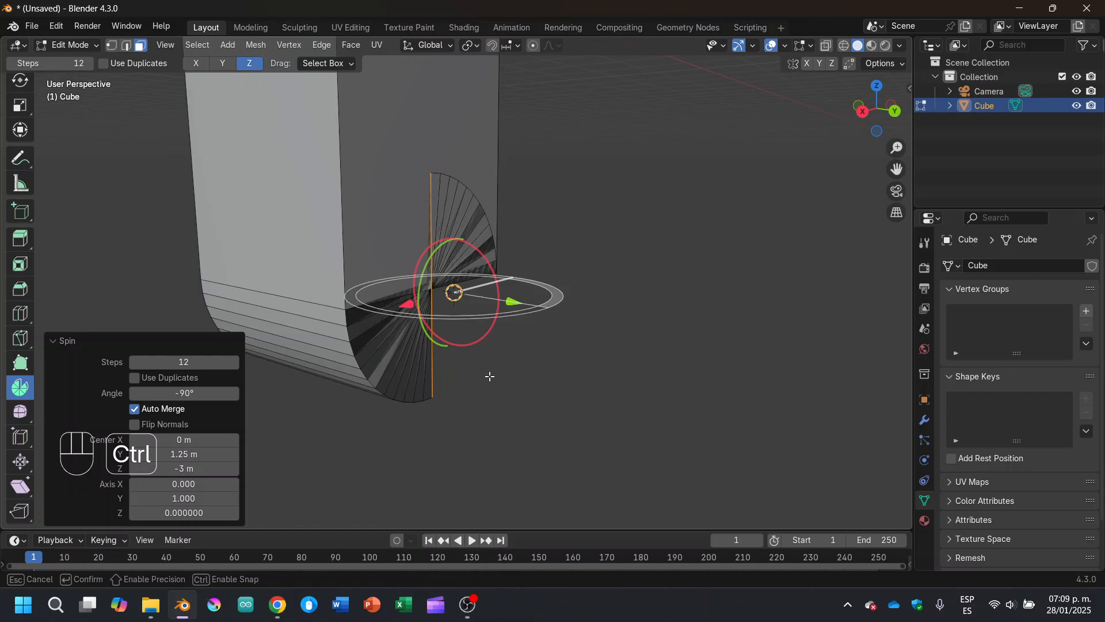
pyautogui.keyDown('ctrl'); pyautogui.moveTo(490, 376); pyautogui.dragTo(486, 375); pyautogui.keyUp('ctrl')
pyautogui.moveTo(540, 392); pyautogui.dragTo(496, 403, button='middle')
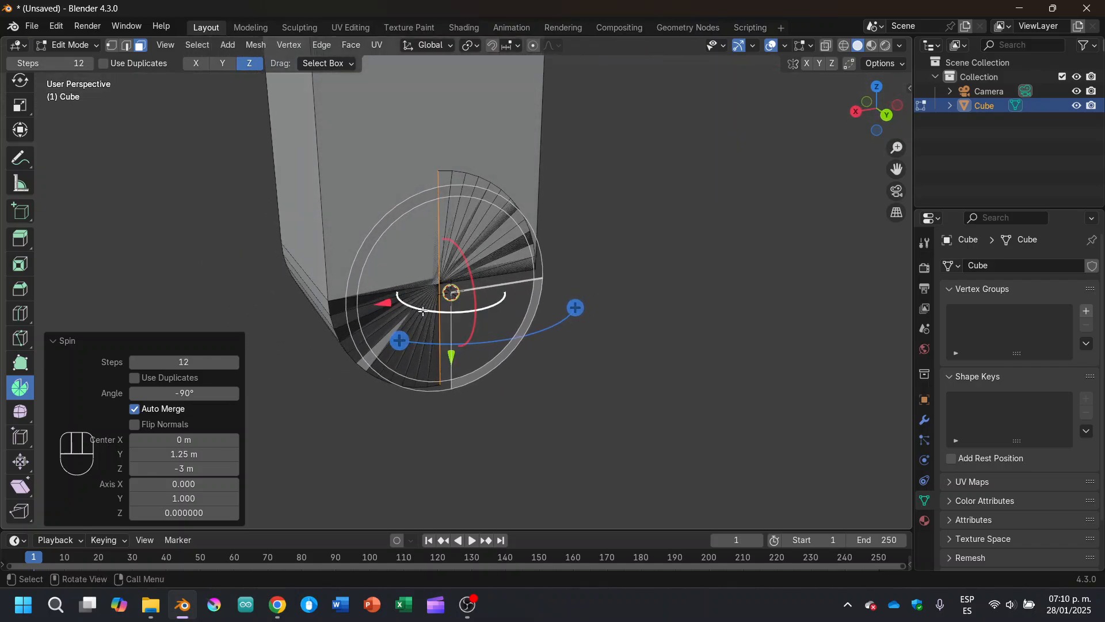
pyautogui.moveTo(421, 309); pyautogui.dragTo(242, 259)
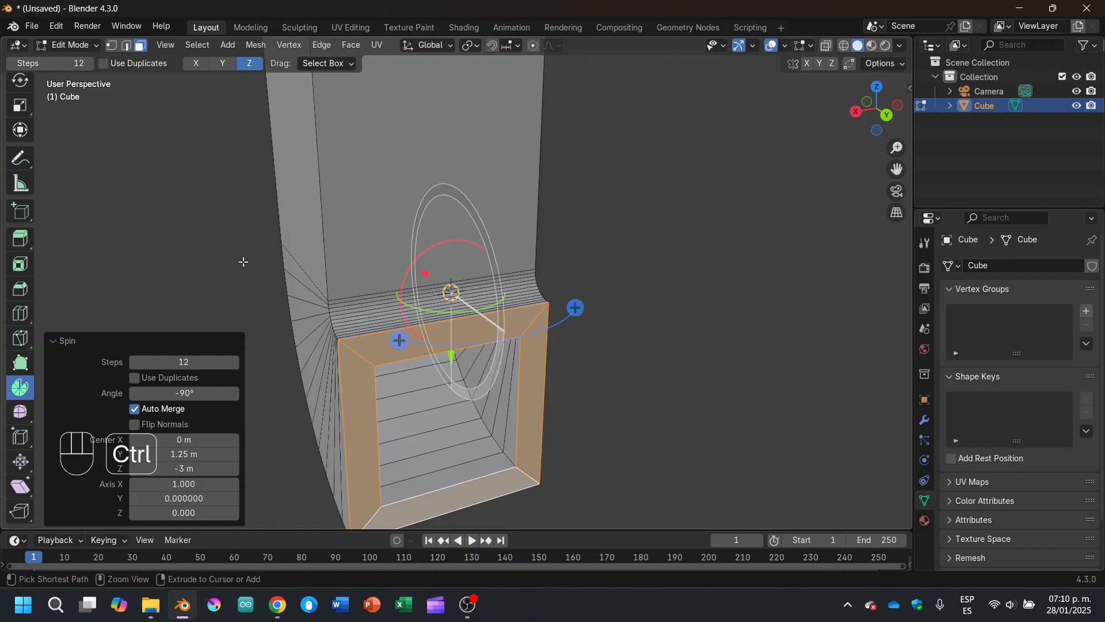
pyautogui.moveTo(242, 259); pyautogui.dragTo(623, 359, button='middle')
pyautogui.scroll(2, 579, 429)
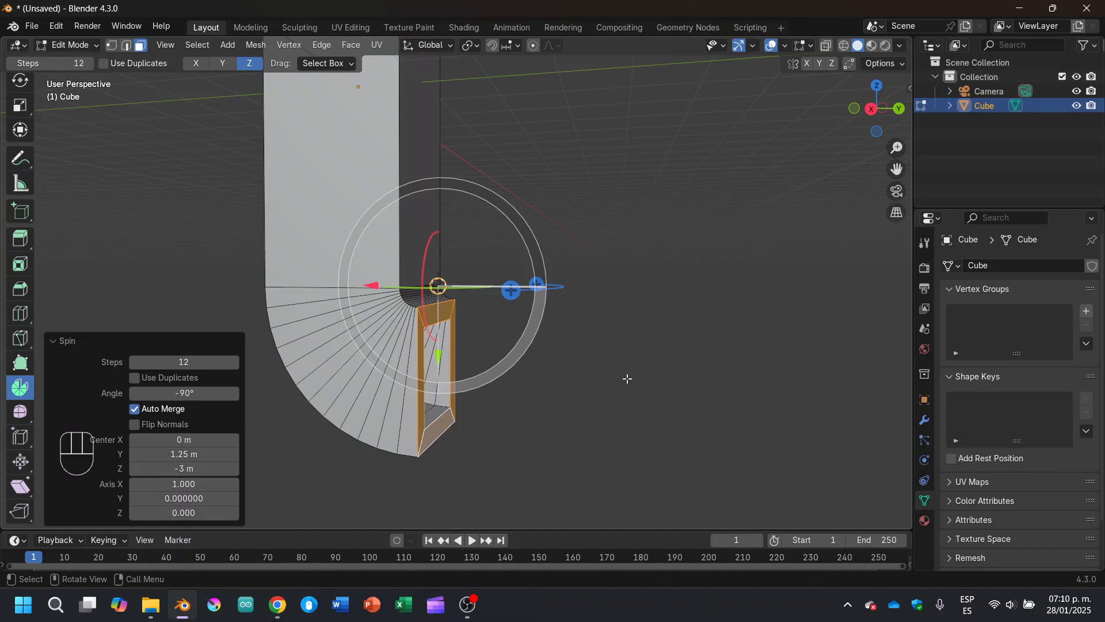
pyautogui.scroll(4, 22, 103)
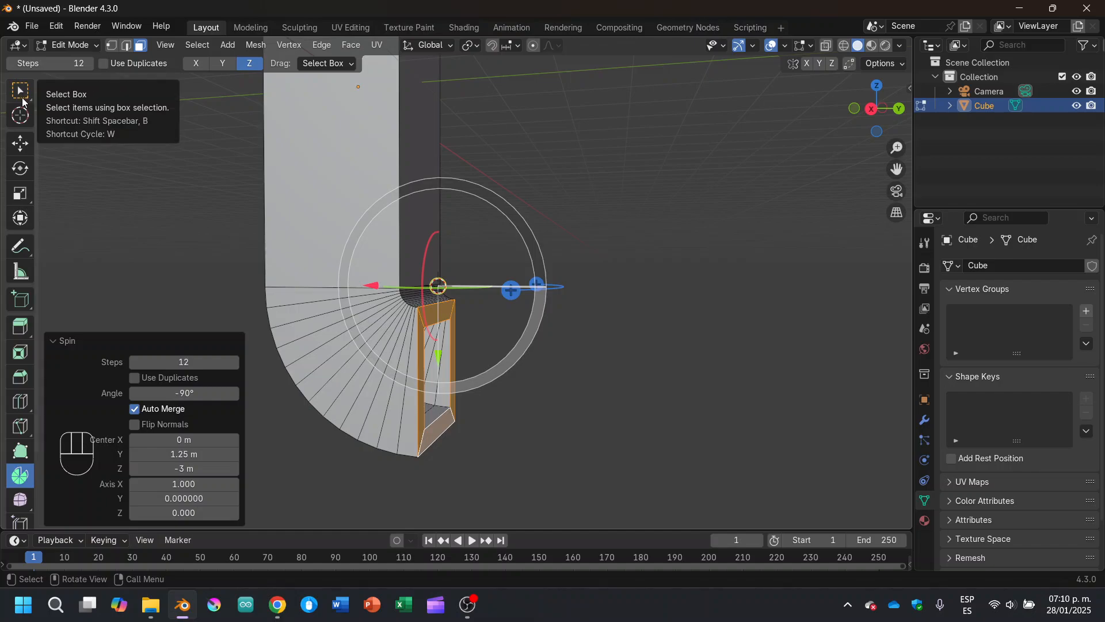
# Extrude the bent end's frame faces 6 m along their normal in the right orthographic view.
pyautogui.click(24, 101)
pyautogui.moveTo(596, 358); pyautogui.dragTo(540, 382, button='middle')
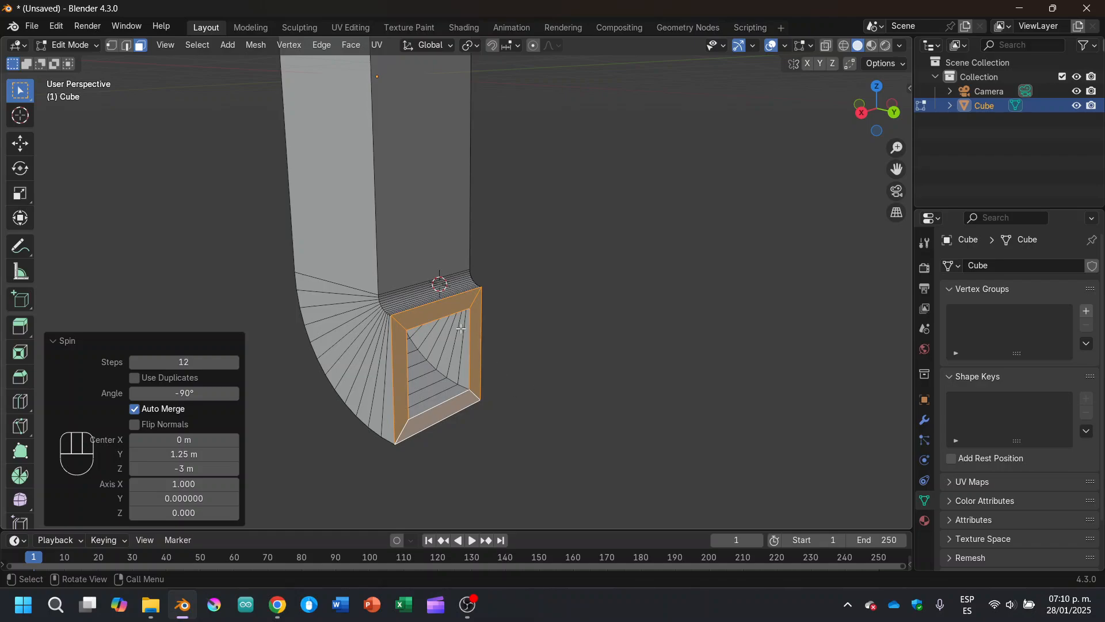
pyautogui.scroll(-1, 442, 311)
pyautogui.click(861, 113)
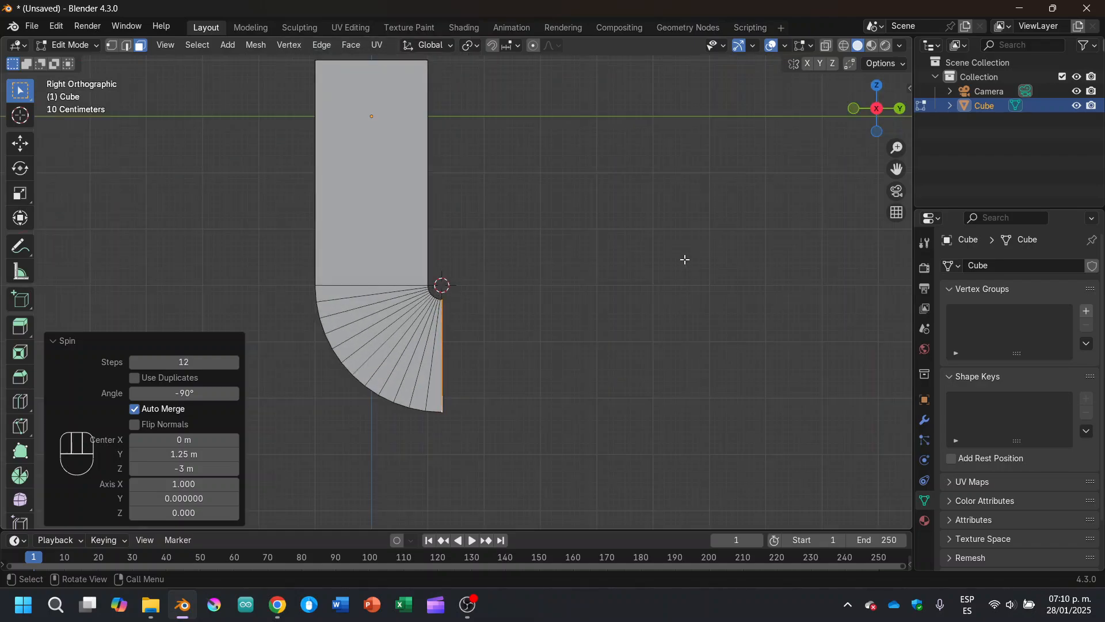
pyautogui.keyDown('shift'); pyautogui.moveTo(684, 259); pyautogui.dragTo(576, 312, button='middle'); pyautogui.keyUp('shift')
pyautogui.keyDown('shift'); pyautogui.moveTo(454, 352); pyautogui.dragTo(551, 283, button='middle'); pyautogui.keyUp('shift')
pyautogui.scroll(2, 543, 293)
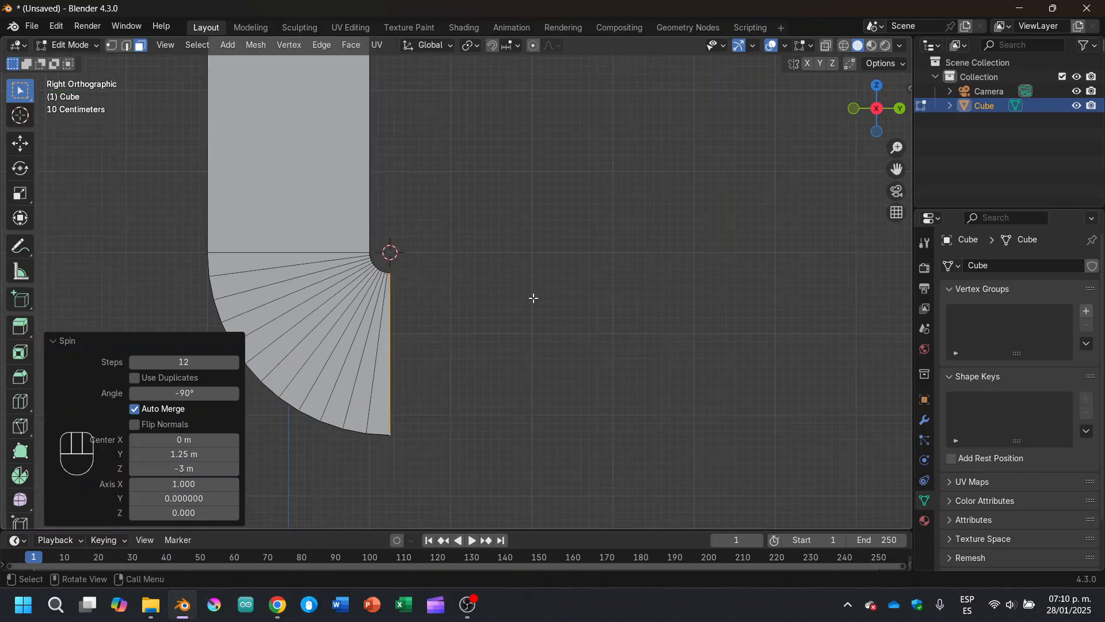
pyautogui.scroll(-1, 500, 327)
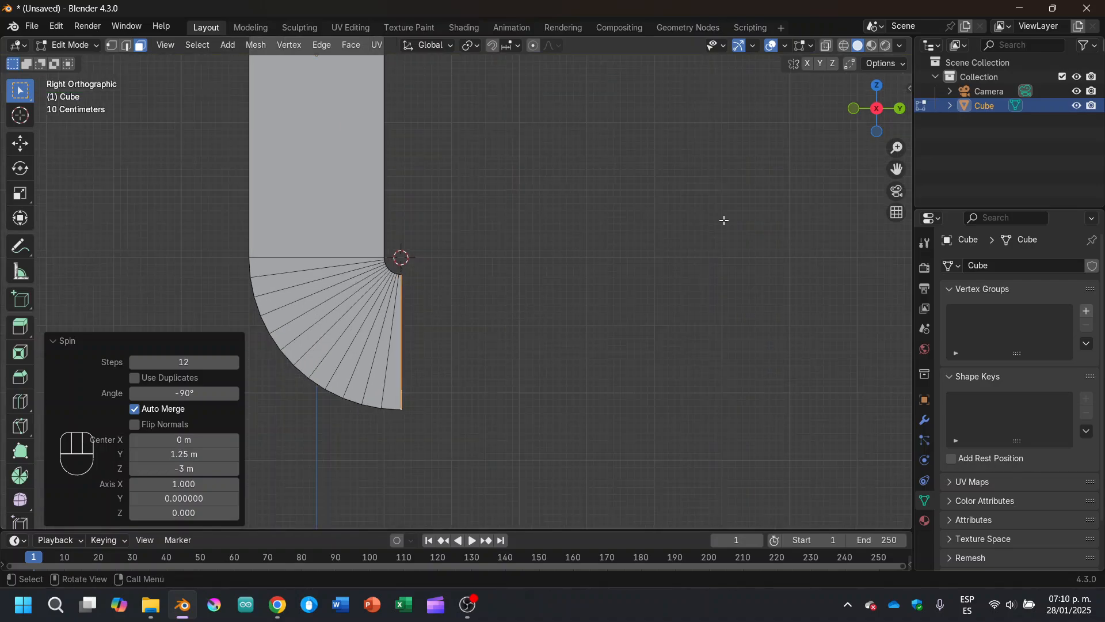
pyautogui.press('e')
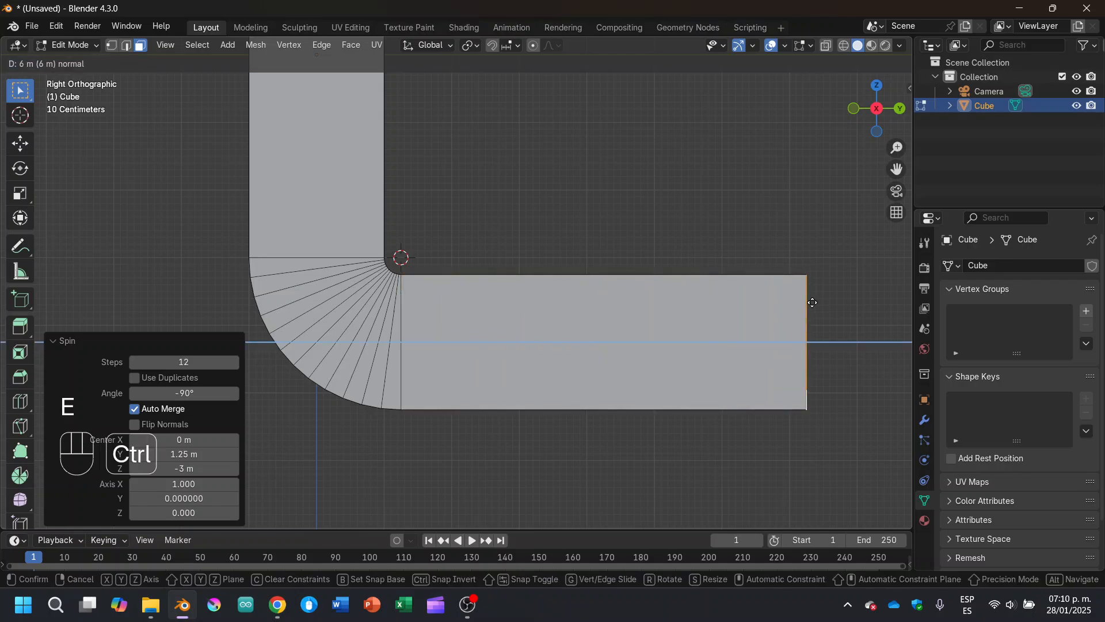
pyautogui.click(812, 302)
pyautogui.keyDown('shift'); pyautogui.moveTo(814, 301); pyautogui.dragTo(471, 355, button='middle'); pyautogui.keyUp('shift')
pyautogui.scroll(-3, 523, 336)
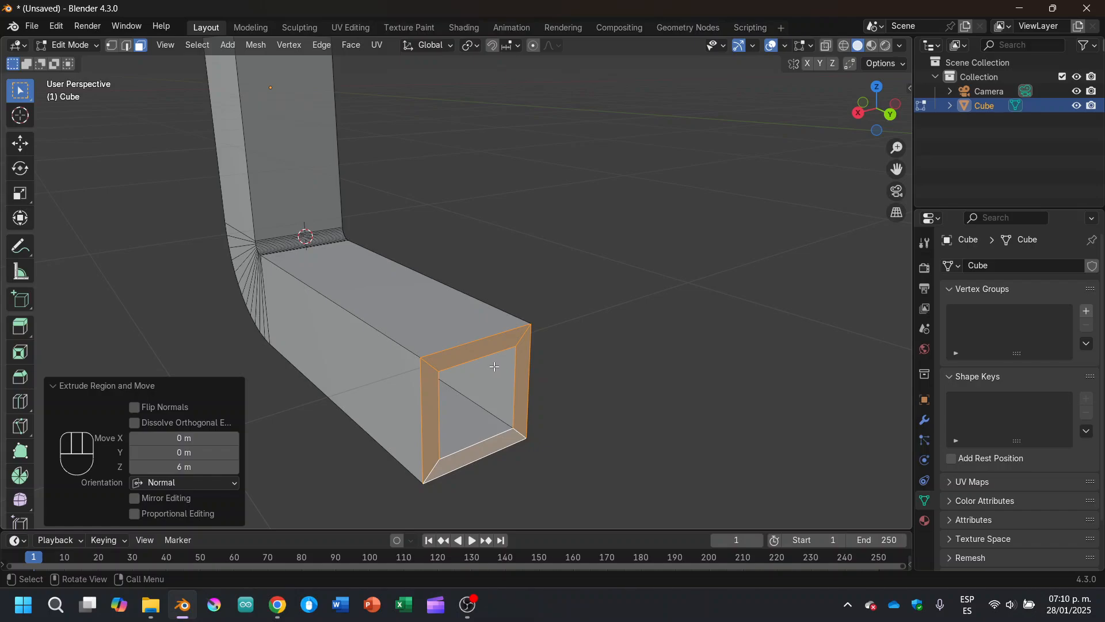
# Try to scale the end frame uniformly by 1.9, undo it, and check the Pascal's Law reference image in Chrome.
pyautogui.press('s')
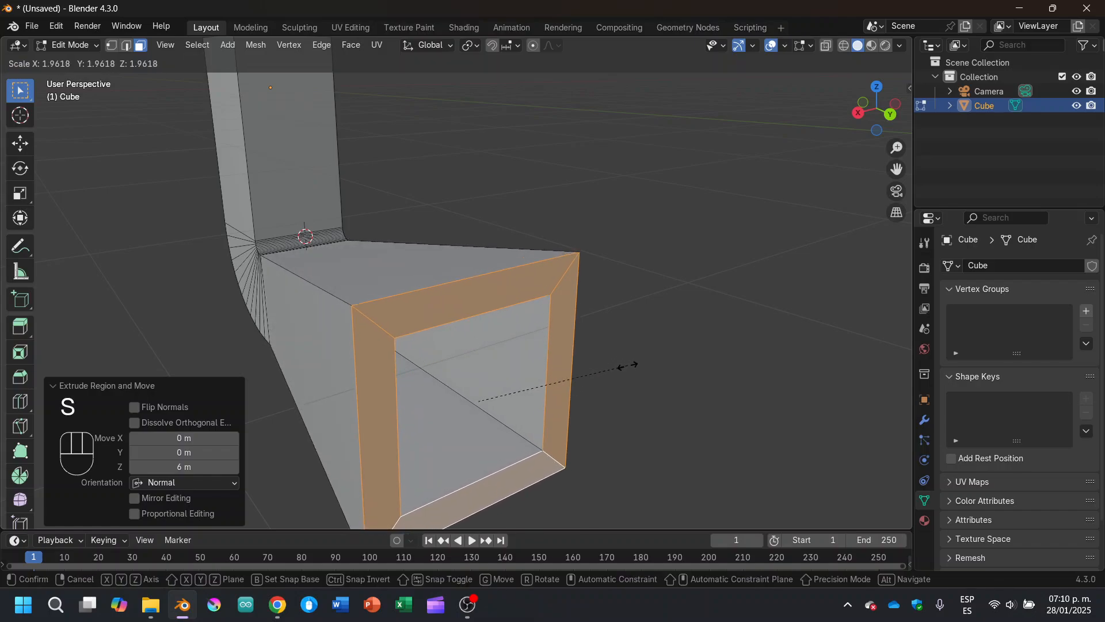
pyautogui.press('ctrl')
pyautogui.click(621, 373)
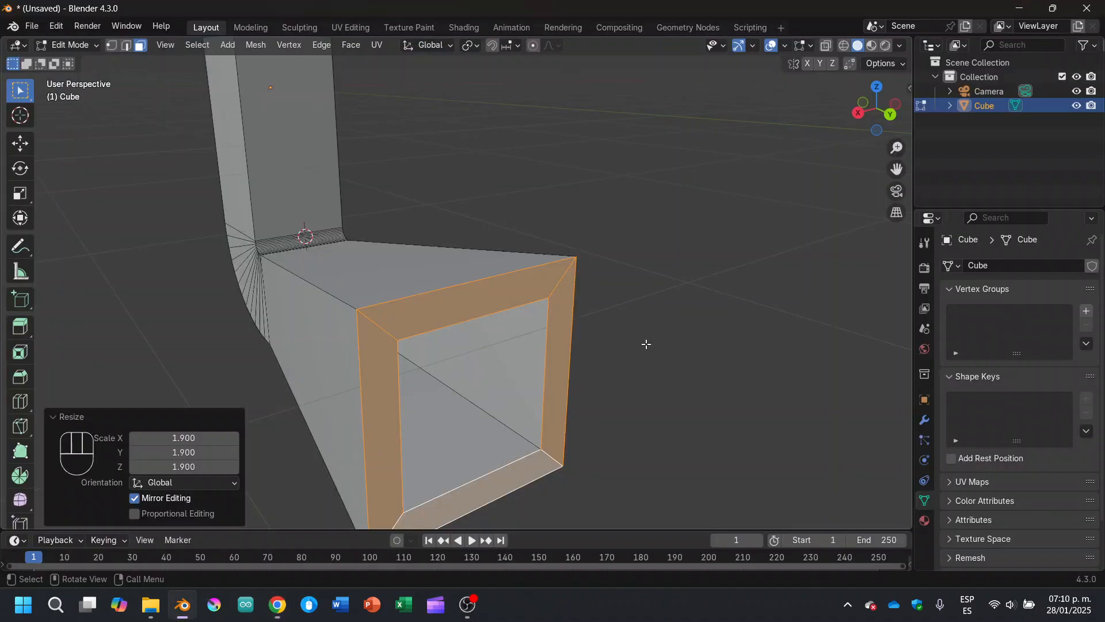
pyautogui.hotkey('ctrl', 'z')
pyautogui.hotkey('alt', 'Tab')
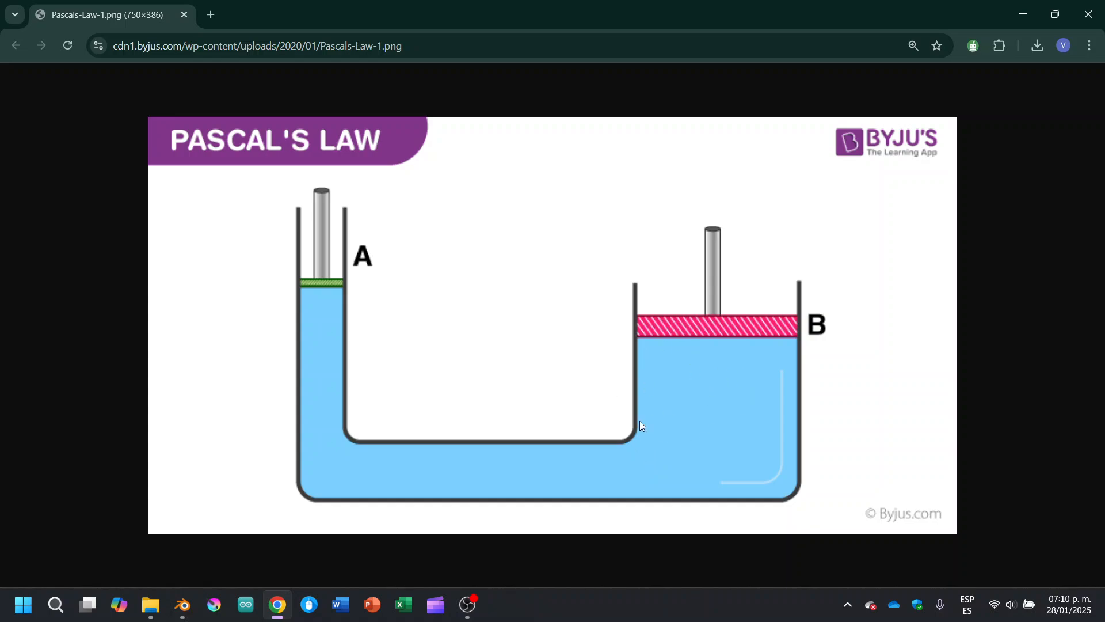
pyautogui.hotkey('alt', 'Tab')
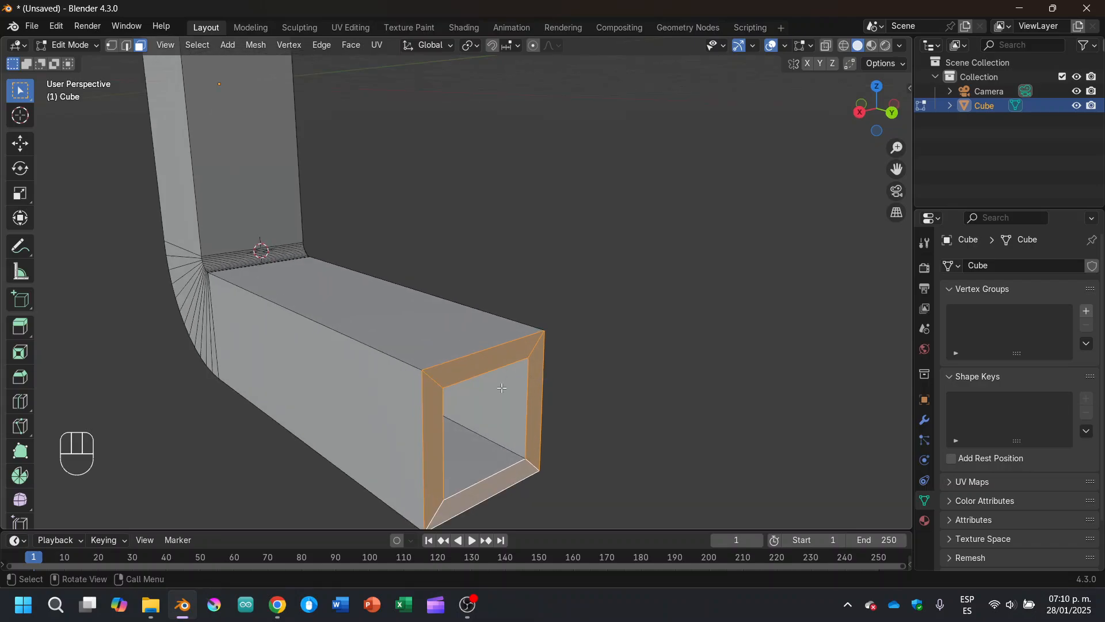
# Duplicate the upper face of the end frame and place the copy 1 m above it along Z.
pyautogui.click(494, 363)
pyautogui.moveTo(540, 378); pyautogui.dragTo(473, 382, button='middle')
pyautogui.hotkey('shift', 'd')
pyautogui.press('z')
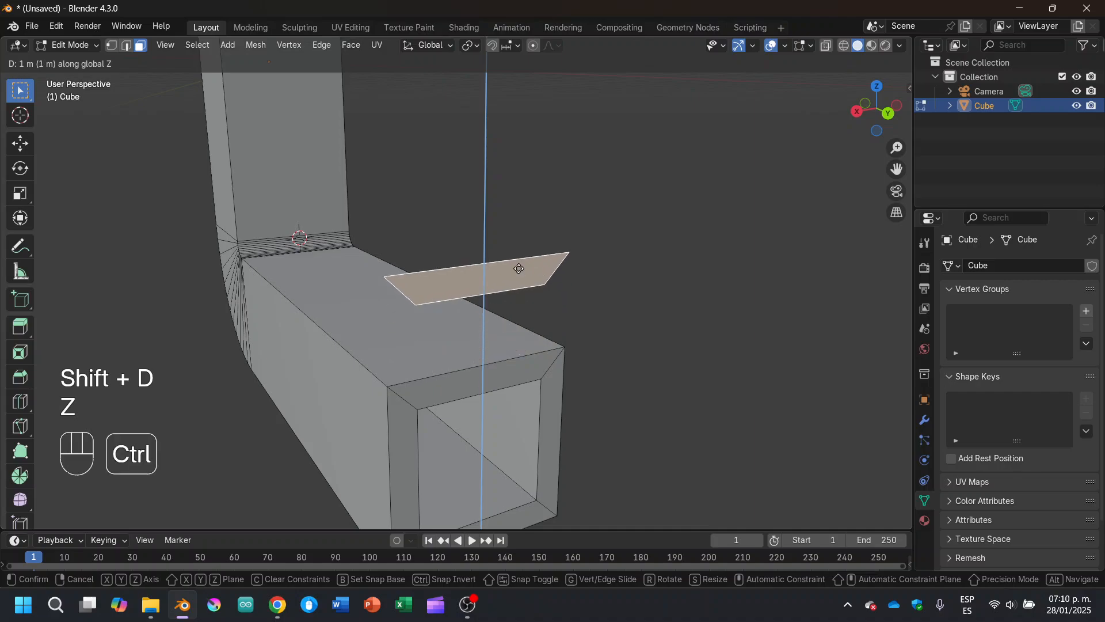
pyautogui.click(479, 406)
pyautogui.keyDown('shift'); pyautogui.click(478, 406); pyautogui.keyUp('shift')
pyautogui.hotkey('ctrl', 'z')
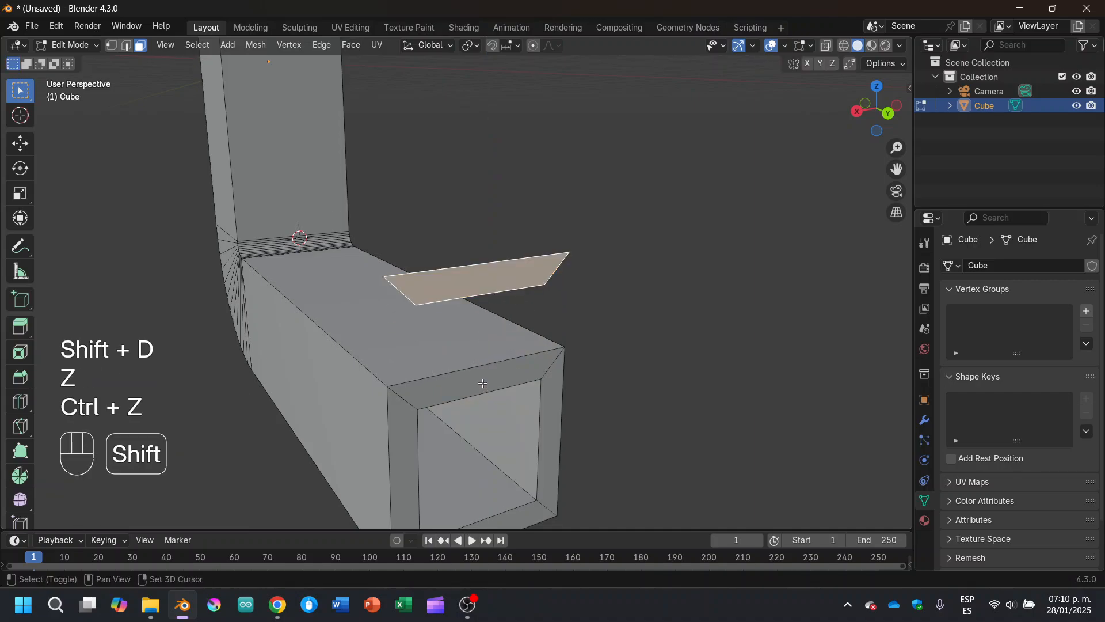
# Snap the 3D cursor to the midpoint between the end frame's upper face and its duplicate.
pyautogui.keyDown('shift'); pyautogui.click(510, 353); pyautogui.keyUp('shift')
pyautogui.hotkey('shift', 's')
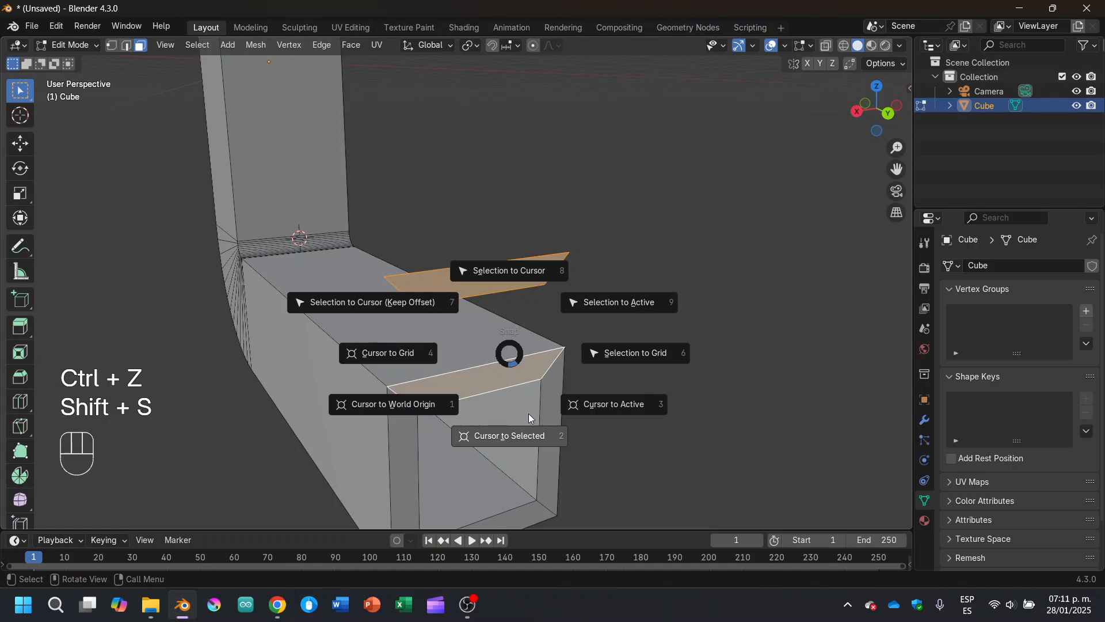
pyautogui.click(530, 417)
# Delete the duplicated face above the tube end, including its remaining vertices.
pyautogui.scroll(5, 525, 288)
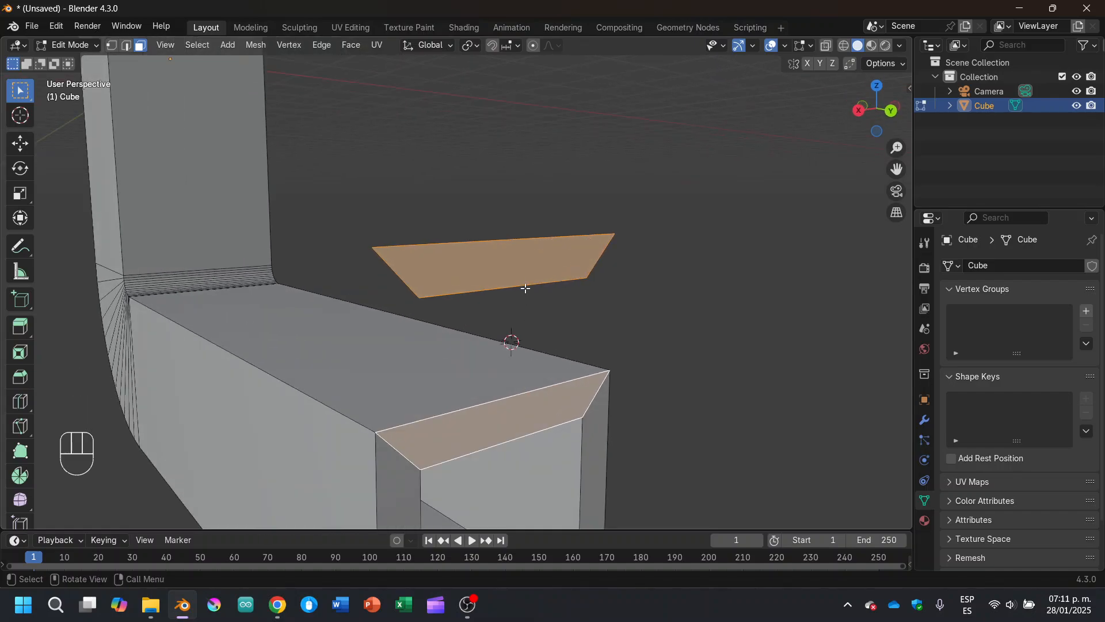
pyautogui.scroll(-2, 525, 288)
pyautogui.click(526, 276)
pyautogui.scroll(2, 529, 324)
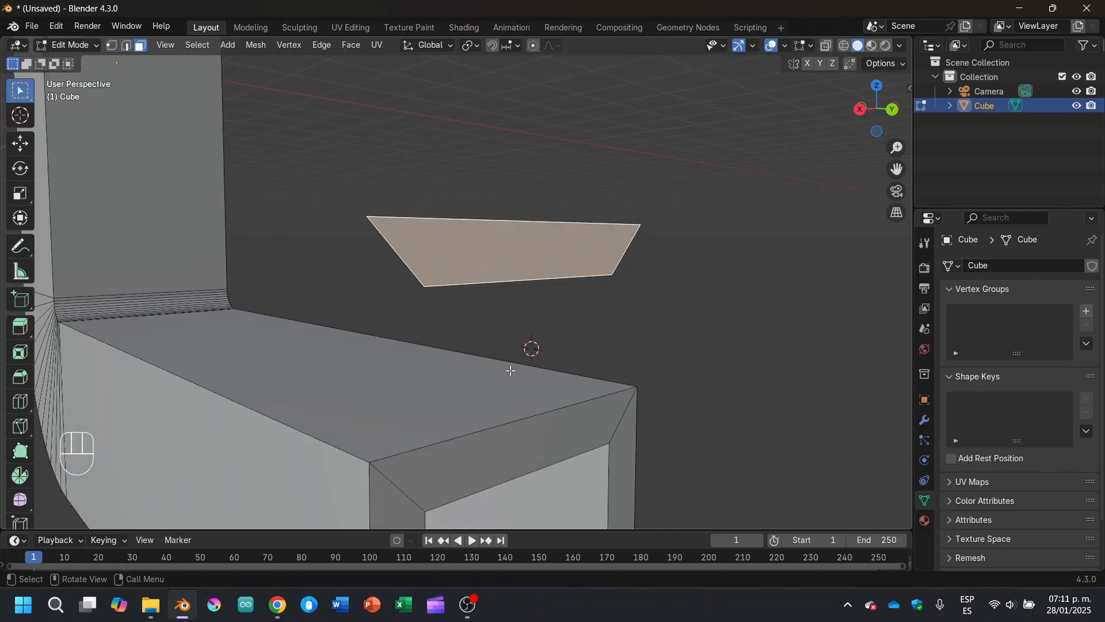
pyautogui.press('x')
pyautogui.click(576, 379)
pyautogui.scroll(-1, 581, 398)
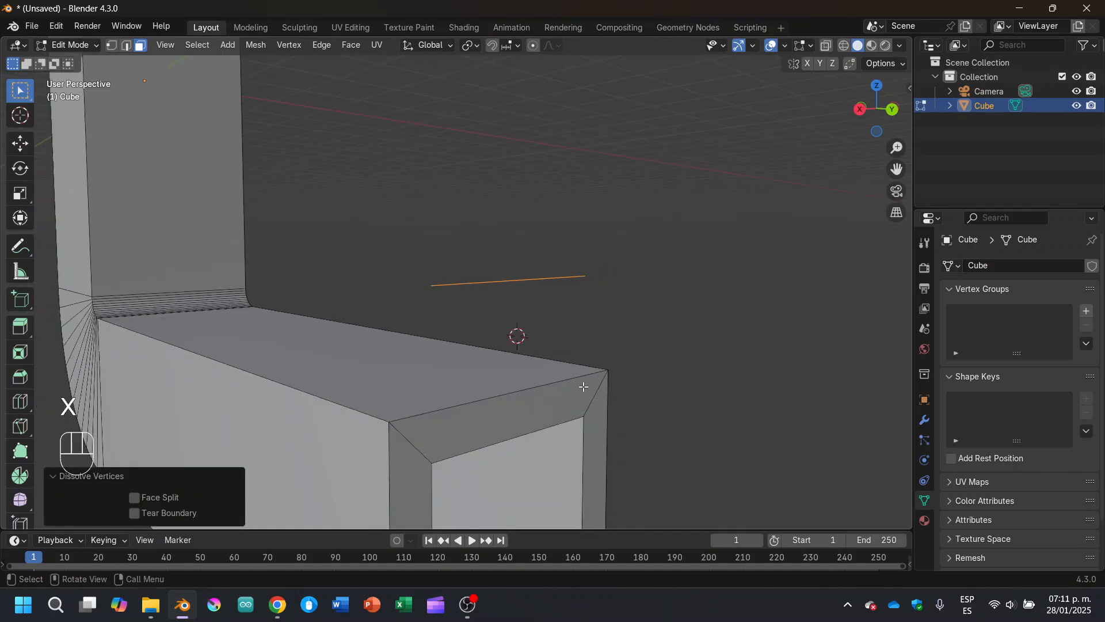
pyautogui.press('x')
pyautogui.click(584, 390)
# Select the whole end frame loop and spin it -90° around the 3D cursor in 12 steps.
pyautogui.moveTo(584, 390); pyautogui.dragTo(493, 381, button='middle')
pyautogui.keyDown('alt'); pyautogui.keyDown('shift'); pyautogui.click(444, 384); pyautogui.keyUp('shift'); pyautogui.keyUp('alt')
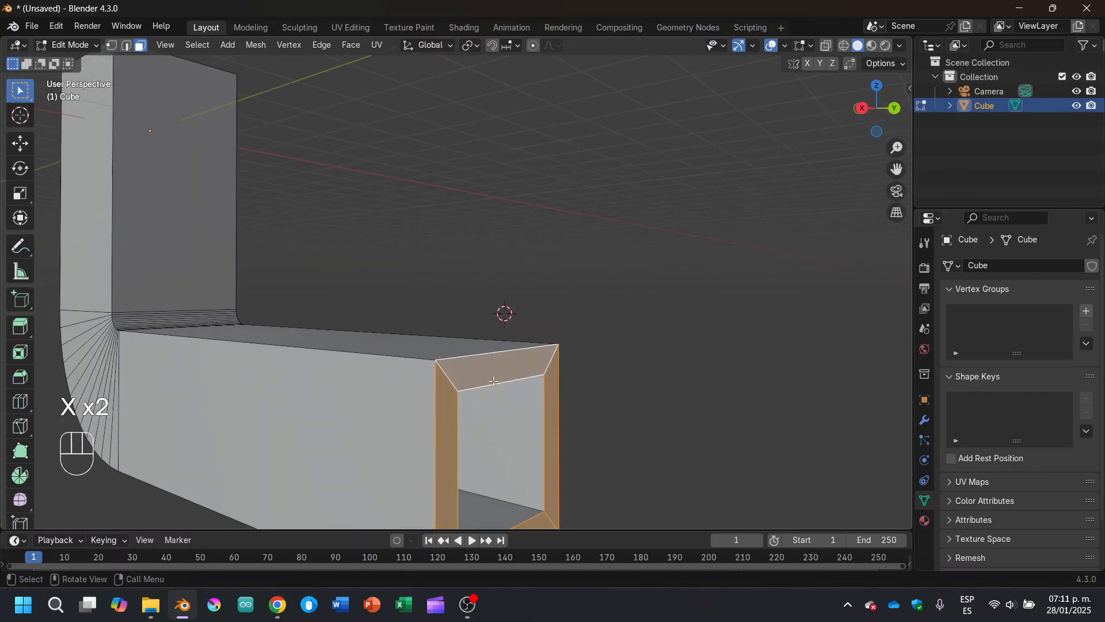
pyautogui.click(20, 475)
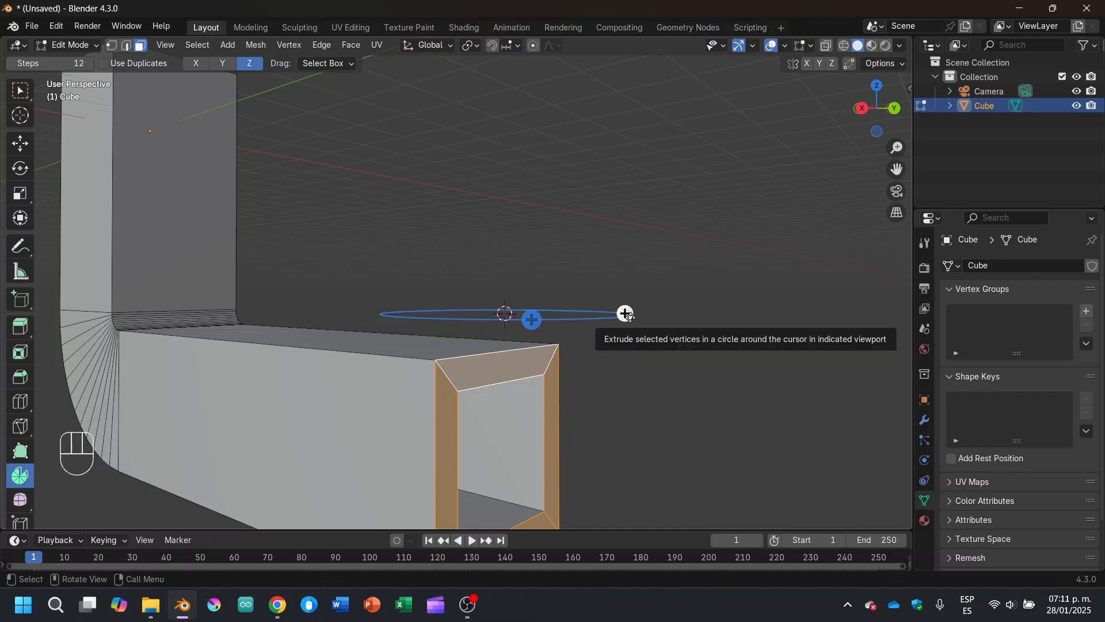
pyautogui.keyDown('ctrl'); pyautogui.moveTo(625, 313); pyautogui.dragTo(302, 322); pyautogui.keyUp('ctrl')
# Rotate the second Spin's axis to X (1, 0, 0) so the tube end bends upward.
pyautogui.moveTo(371, 330); pyautogui.dragTo(550, 432, button='middle')
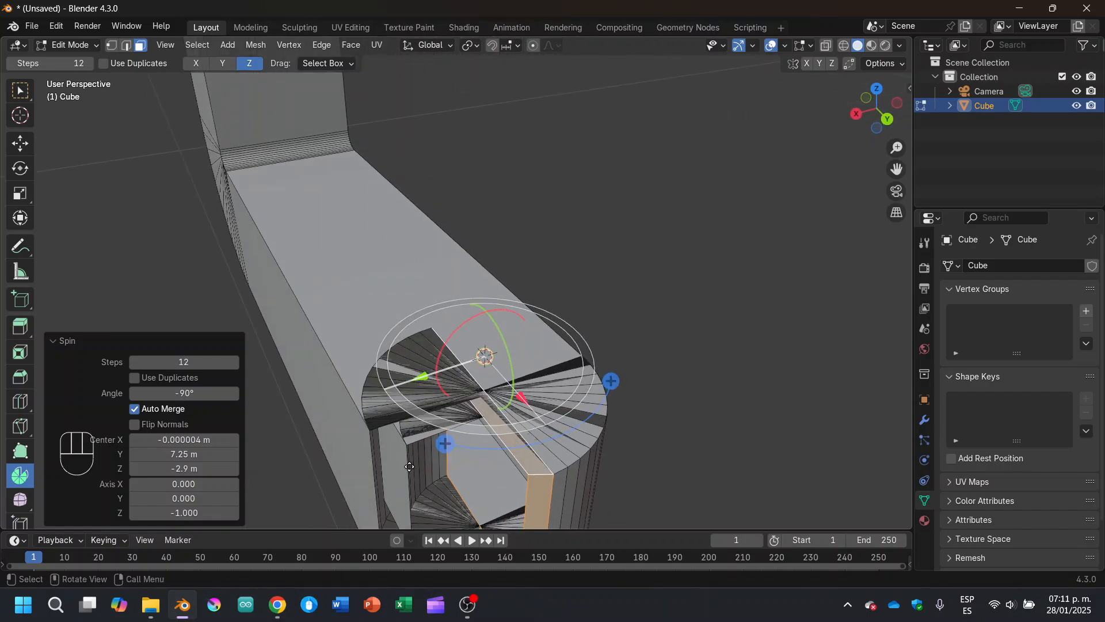
pyautogui.moveTo(429, 450); pyautogui.dragTo(584, 381, button='middle')
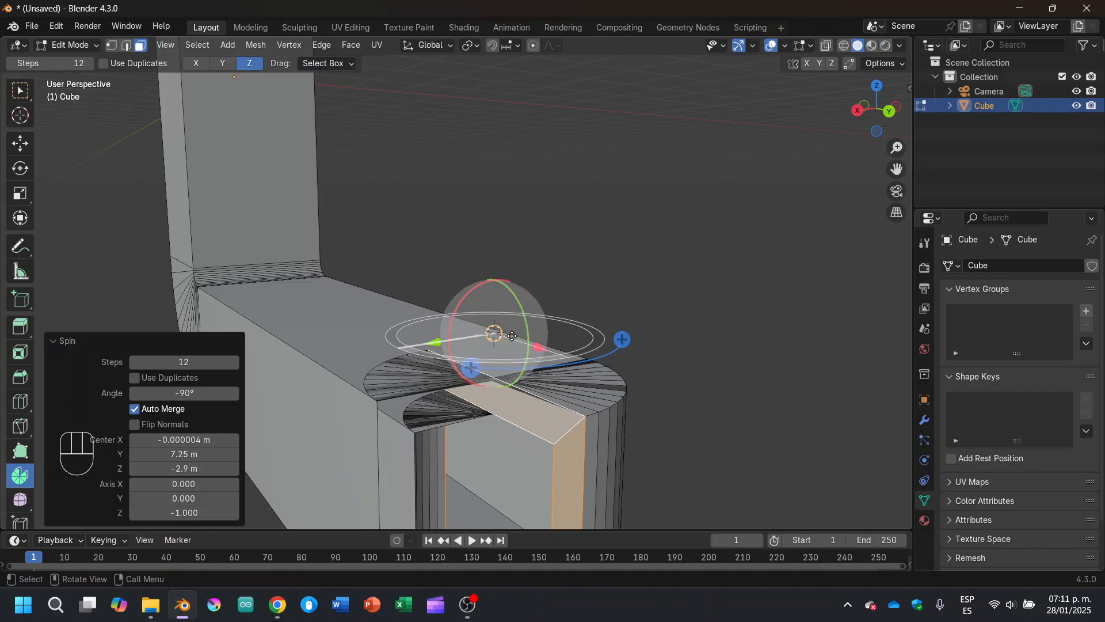
pyautogui.moveTo(511, 335); pyautogui.dragTo(488, 244)
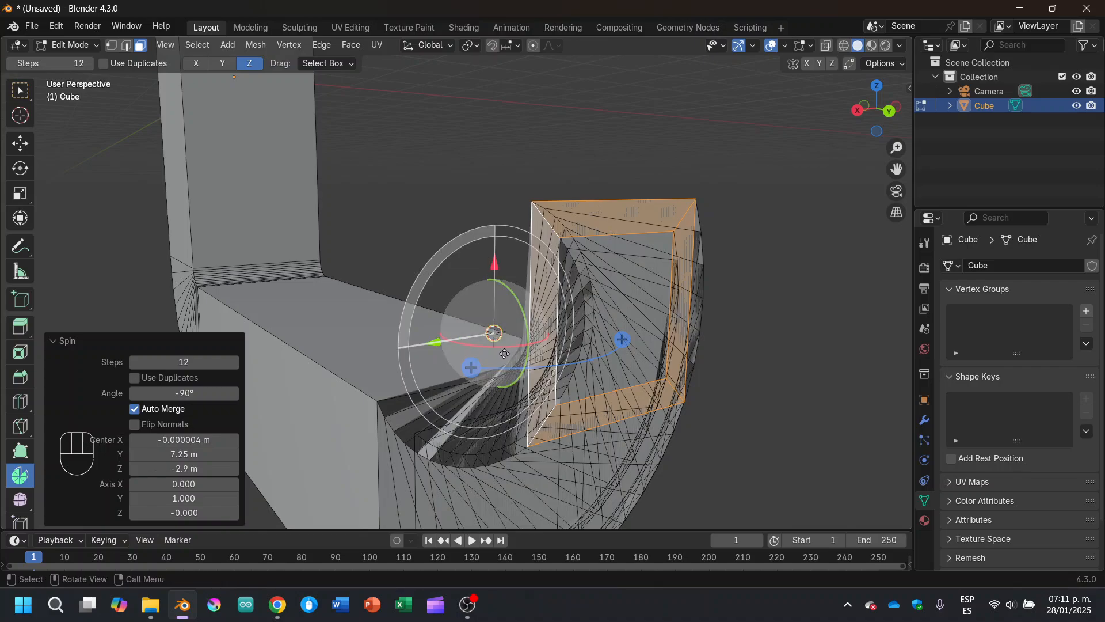
pyautogui.moveTo(505, 344); pyautogui.dragTo(357, 336)
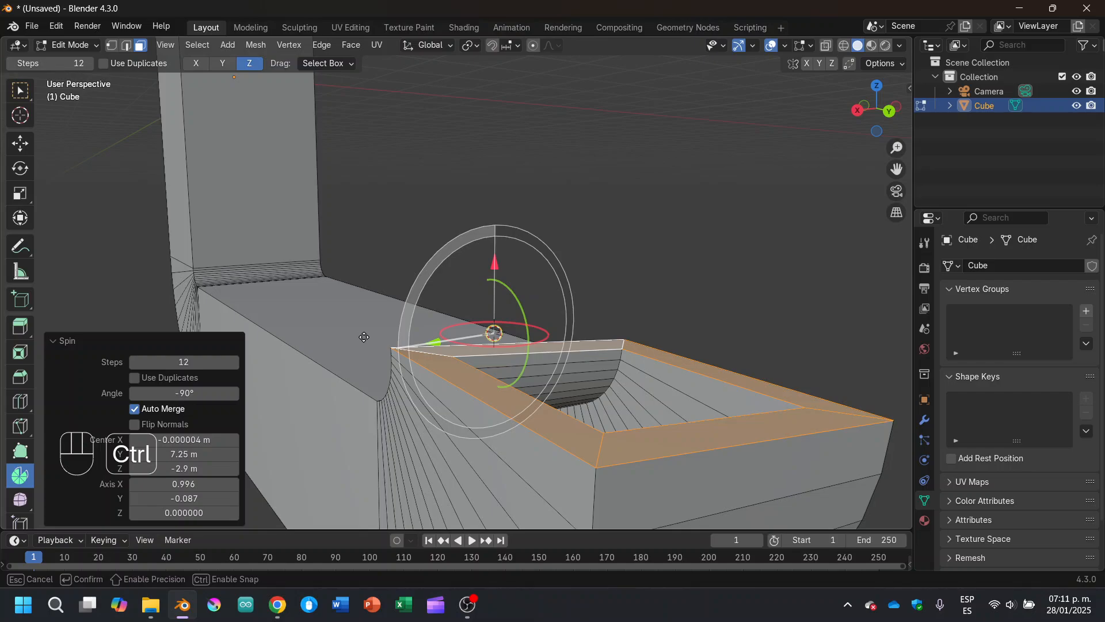
pyautogui.keyDown('ctrl'); pyautogui.moveTo(394, 335); pyautogui.dragTo(353, 338); pyautogui.keyUp('ctrl')
pyautogui.moveTo(624, 370)
pyautogui.mouseDown(button='middle')
pyautogui.moveTo(666, 369)
pyautogui.moveTo(611, 403)
pyautogui.moveTo(603, 373)
pyautogui.mouseUp(button='middle')
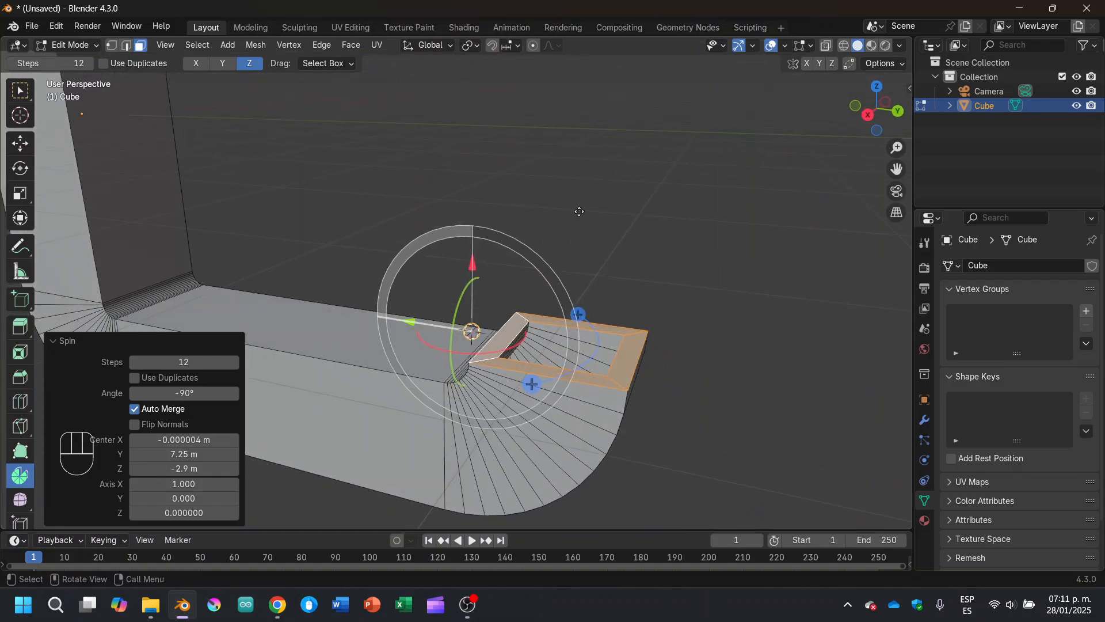
# Return to the Select Box tool and turn on proportional editing with Smooth falloff.
pyautogui.click(18, 90)
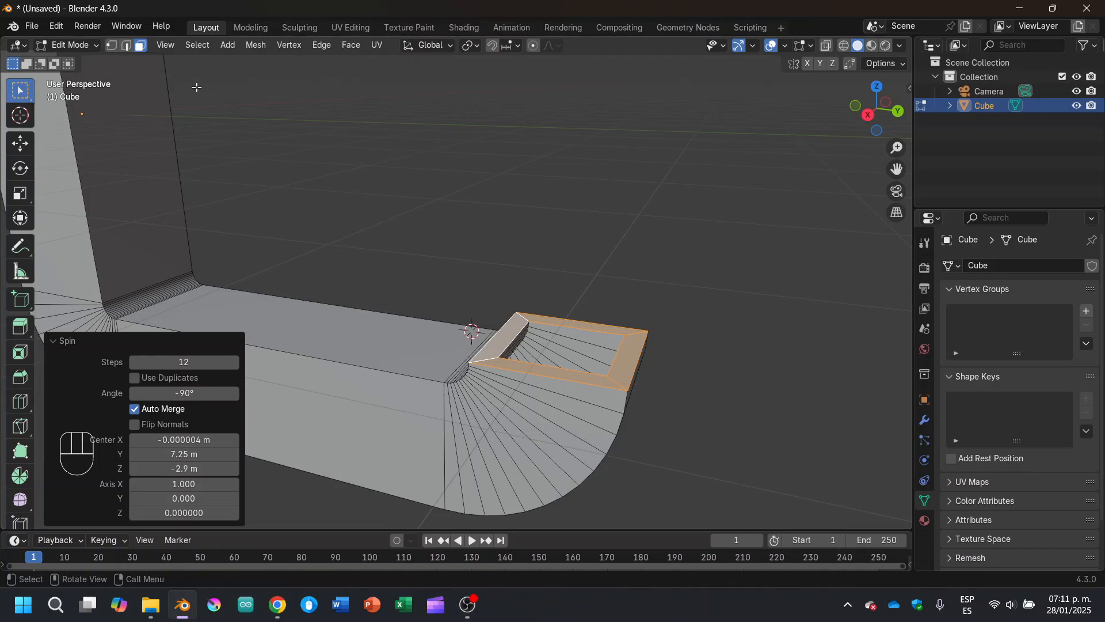
pyautogui.click(534, 47)
pyautogui.press('o')
pyautogui.moveTo(547, 198); pyautogui.dragTo(550, 105, button='middle')
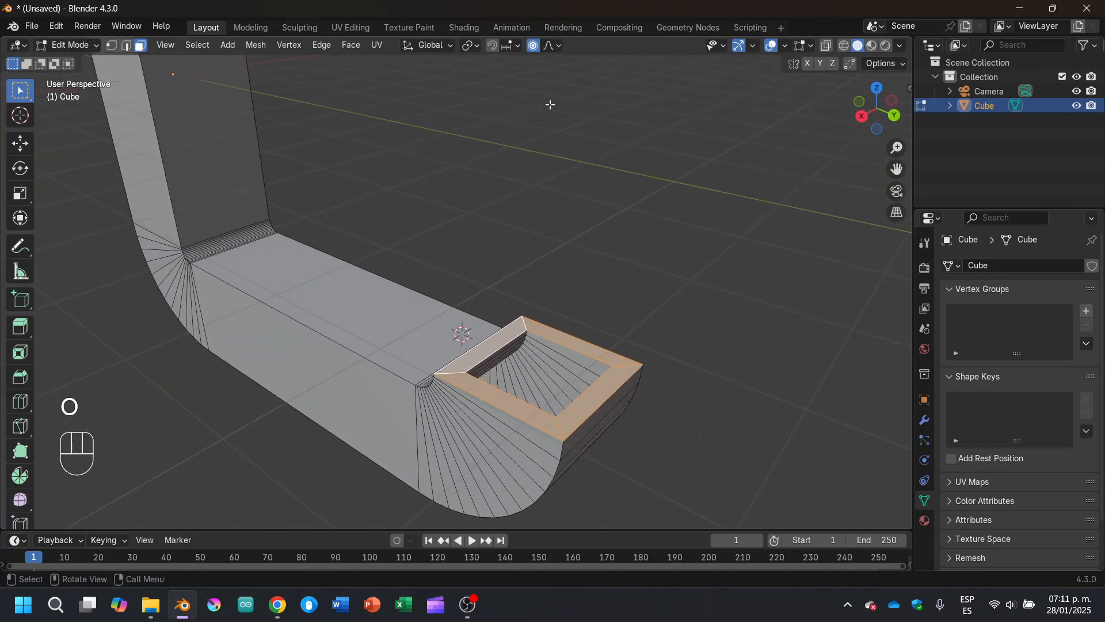
pyautogui.click(556, 46)
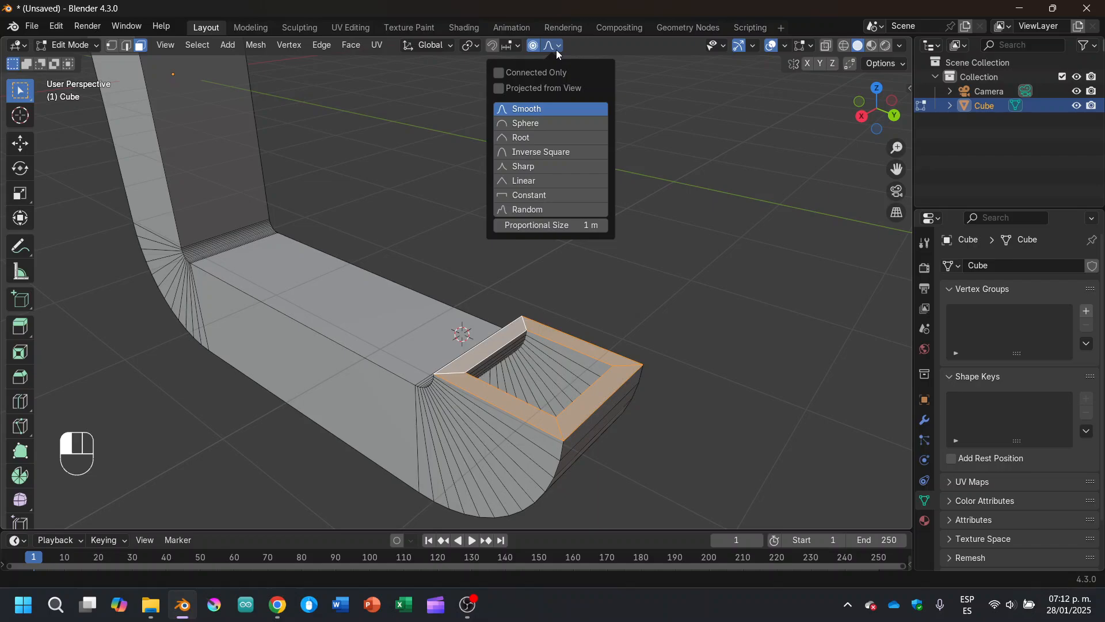
pyautogui.click(552, 49)
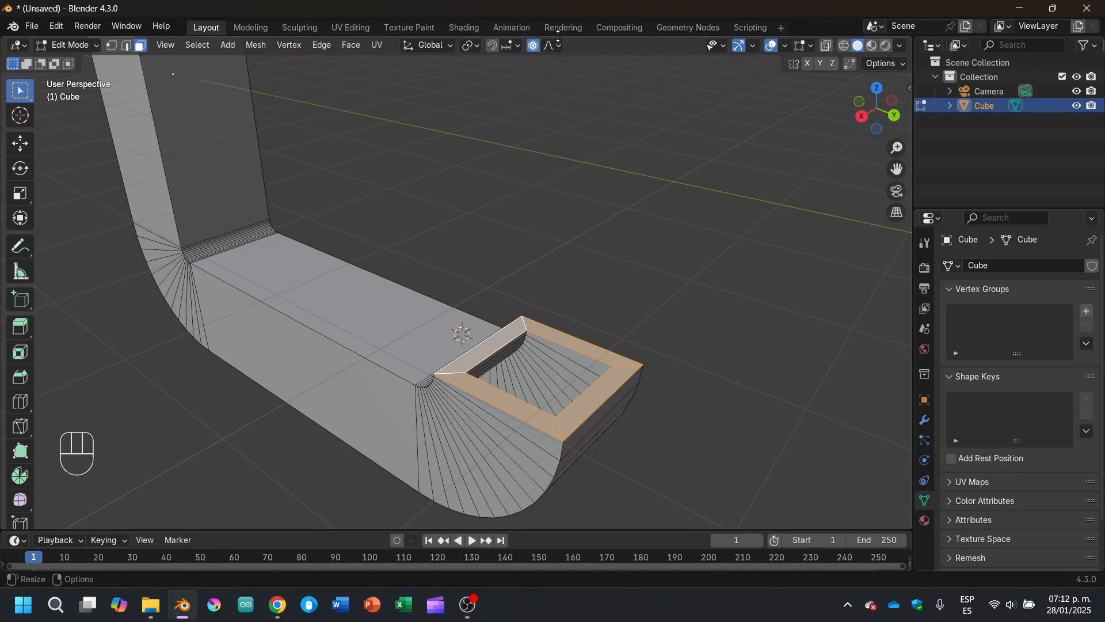
# Try scaling the tube's end frame by 2 with a proportional size of about 3.8, and undo it.
pyautogui.moveTo(498, 325); pyautogui.dragTo(525, 324, button='middle')
pyautogui.scroll(1, 526, 324)
pyautogui.scroll(-2, 621, 375)
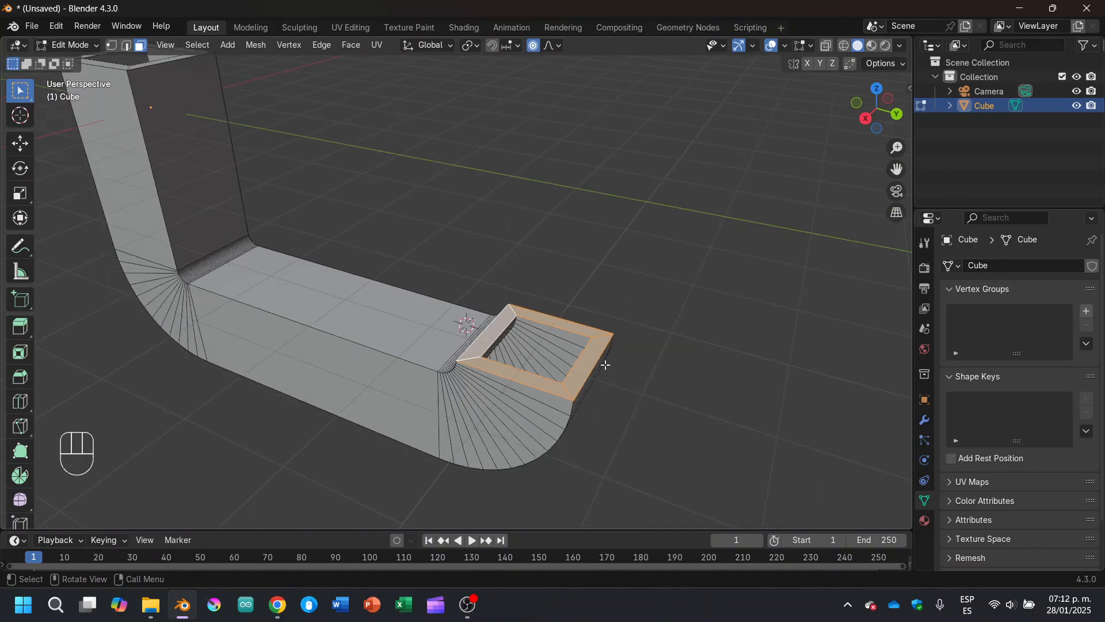
pyautogui.press('s')
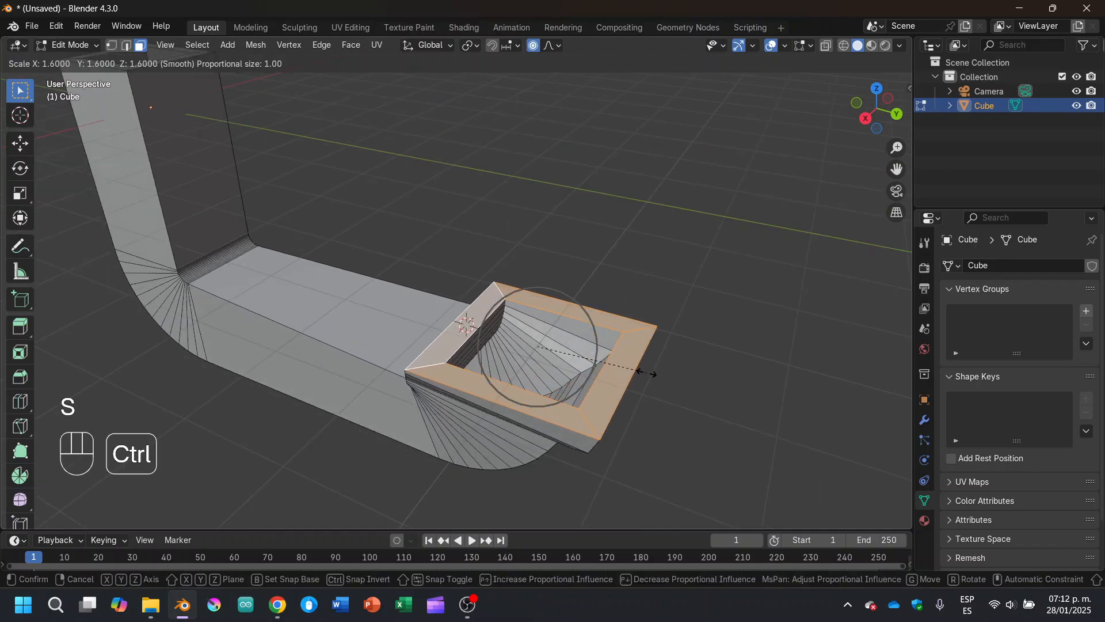
pyautogui.scroll(-12, 646, 373)
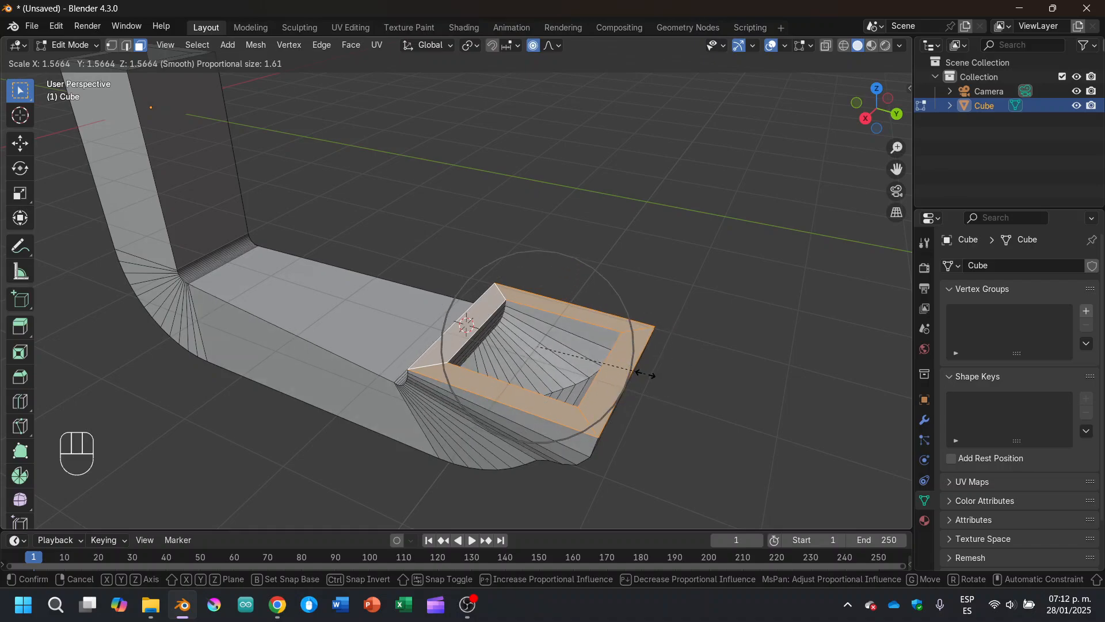
pyautogui.scroll(-2, 645, 375)
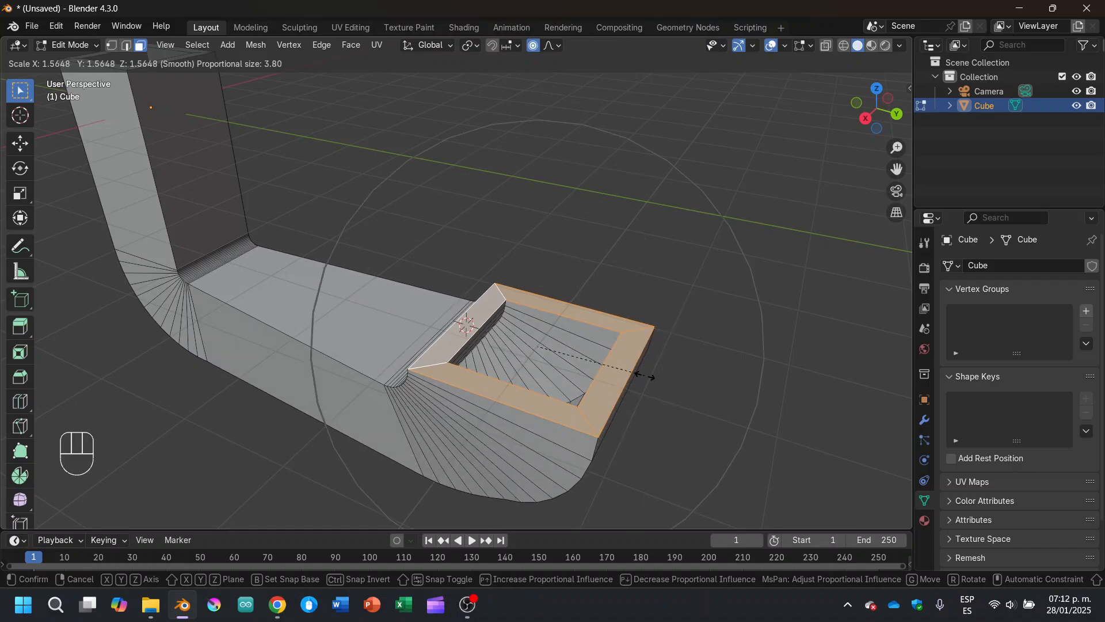
pyautogui.press('ctrl')
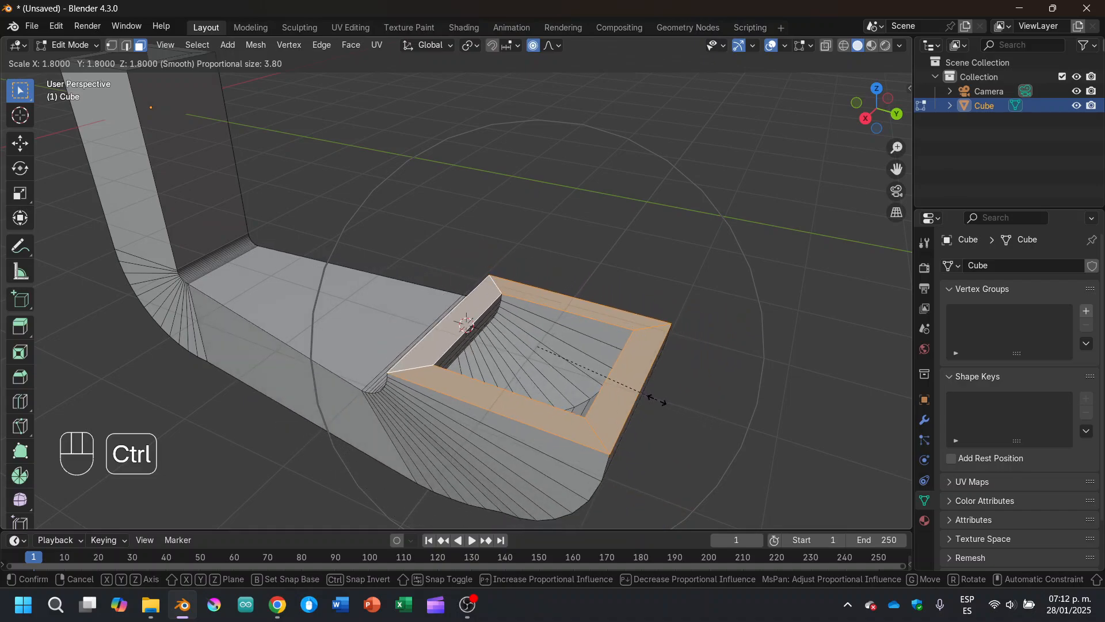
pyautogui.click(667, 401)
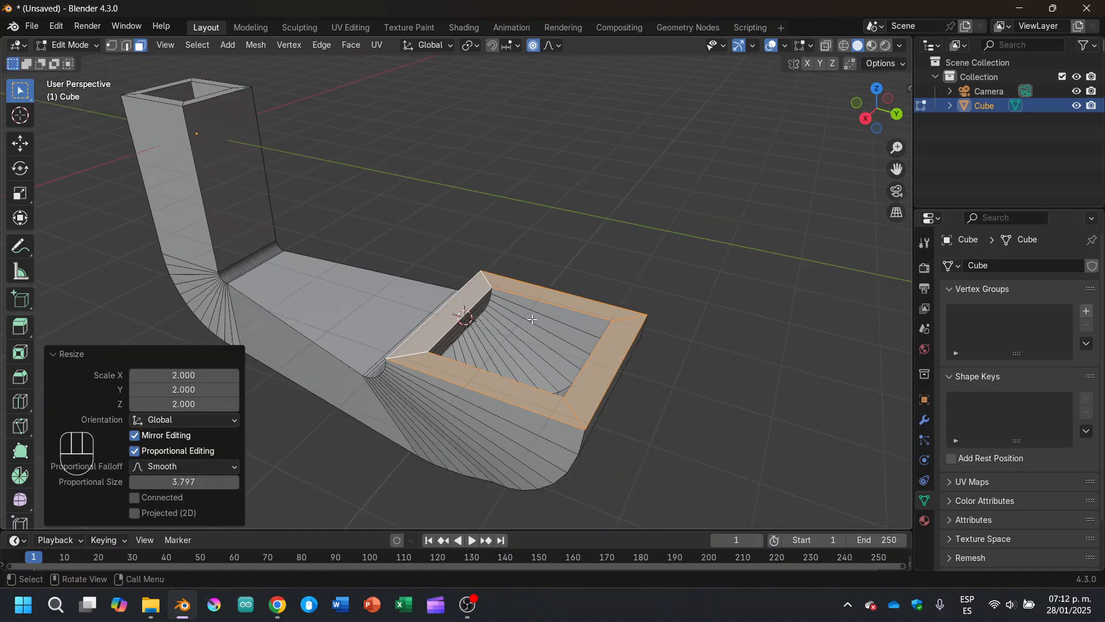
pyautogui.moveTo(668, 401); pyautogui.dragTo(556, 229, button='middle')
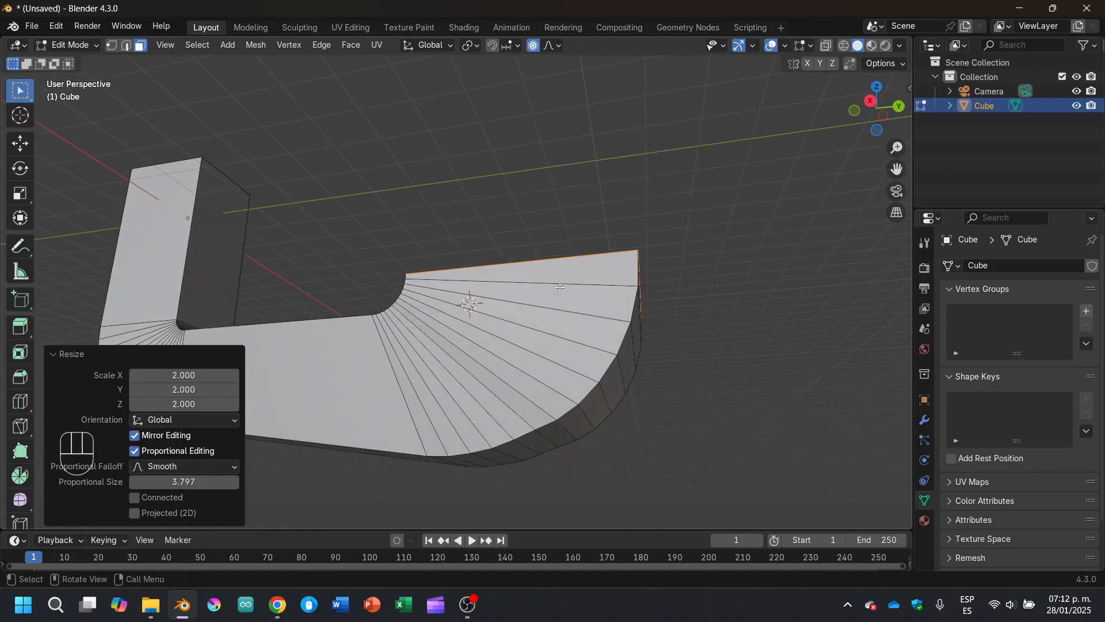
pyautogui.moveTo(560, 287); pyautogui.dragTo(574, 374, button='middle')
pyautogui.scroll(2, 546, 337)
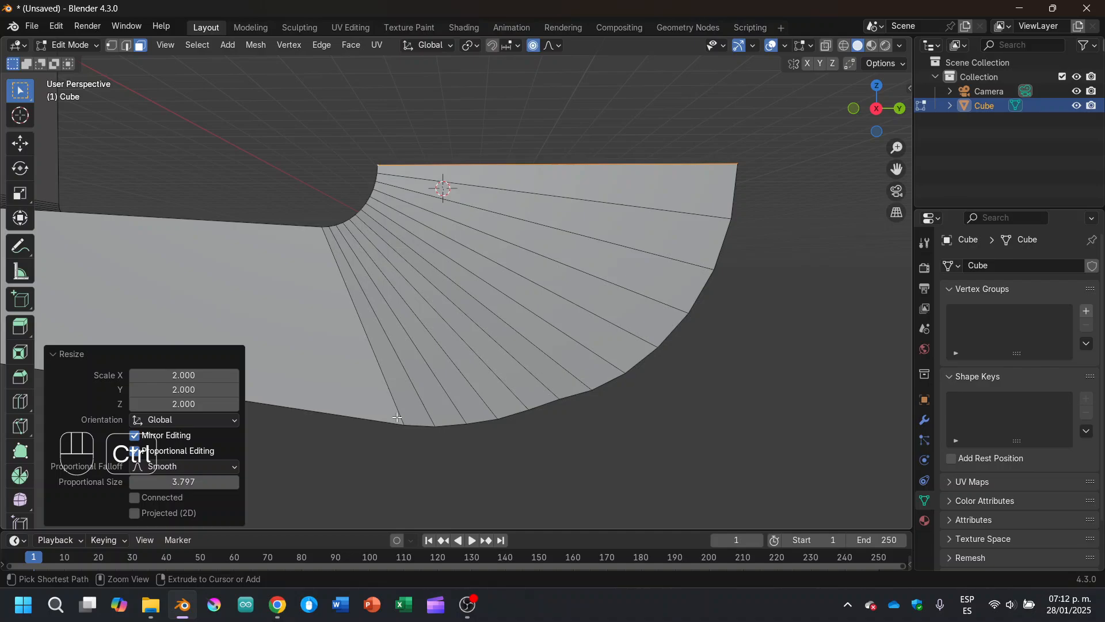
pyautogui.hotkey('ctrl', 'z')
# Scale the tube's end frame by 2 with proportional editing at a proportional size of about 5.05.
pyautogui.scroll(-2, 460, 293)
pyautogui.moveTo(459, 294); pyautogui.dragTo(460, 302, button='middle')
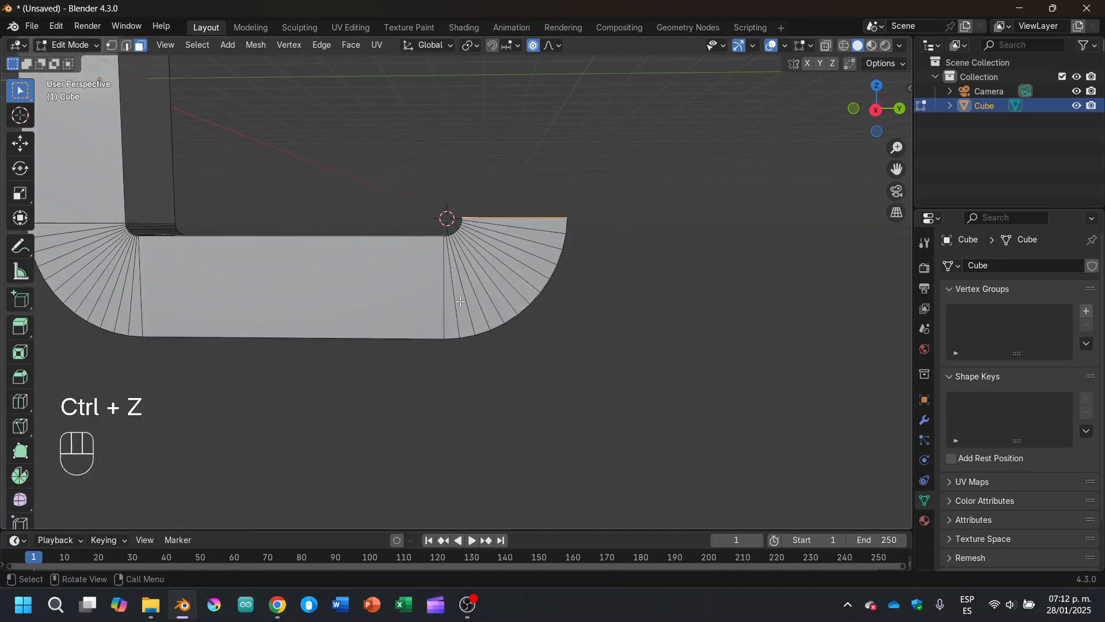
pyautogui.press('s')
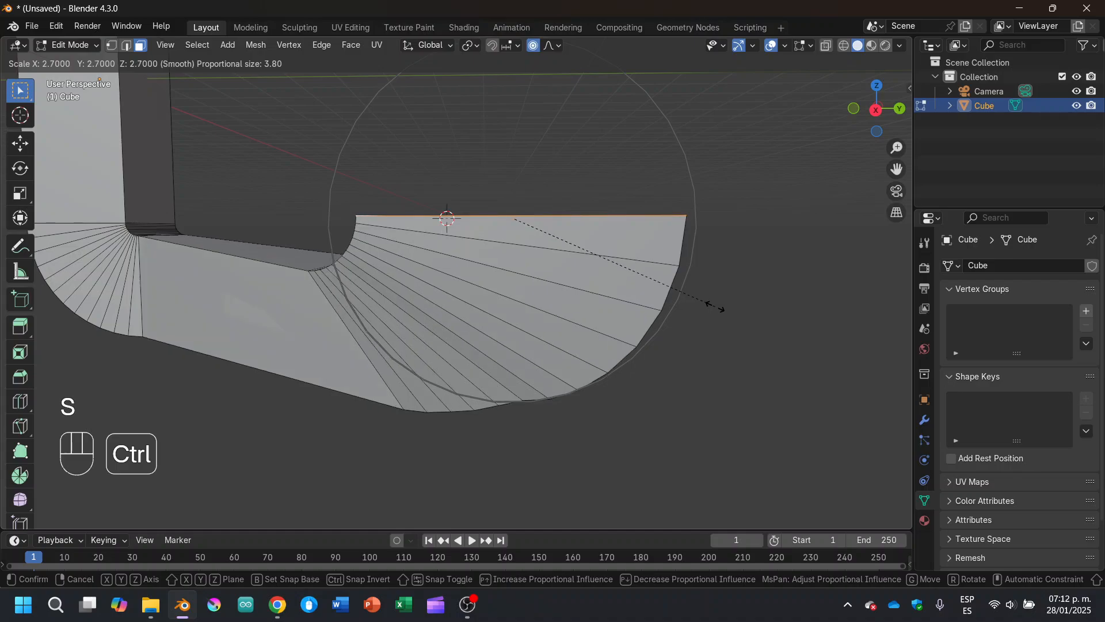
pyautogui.keyDown('ctrl'); pyautogui.scroll(-3, 713, 305); pyautogui.keyUp('ctrl')
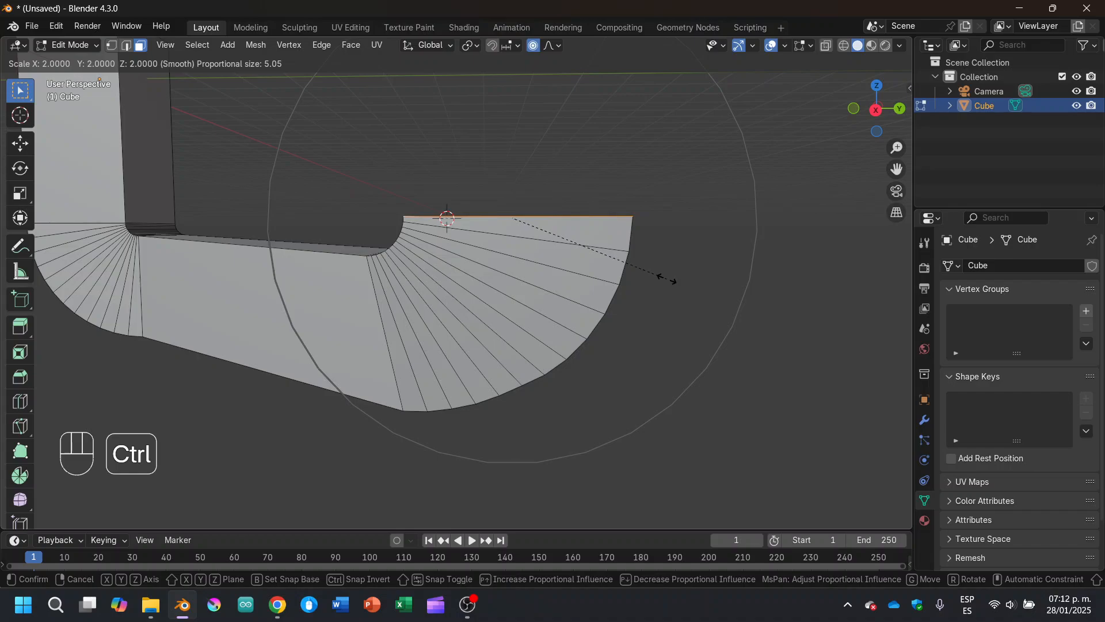
pyautogui.click(667, 280)
# Extrude the enlarged end frame 3 m upward along its normal to form the wide arm.
pyautogui.moveTo(667, 280); pyautogui.dragTo(527, 397, button='middle')
pyautogui.scroll(-3, 560, 347)
pyautogui.press('e')
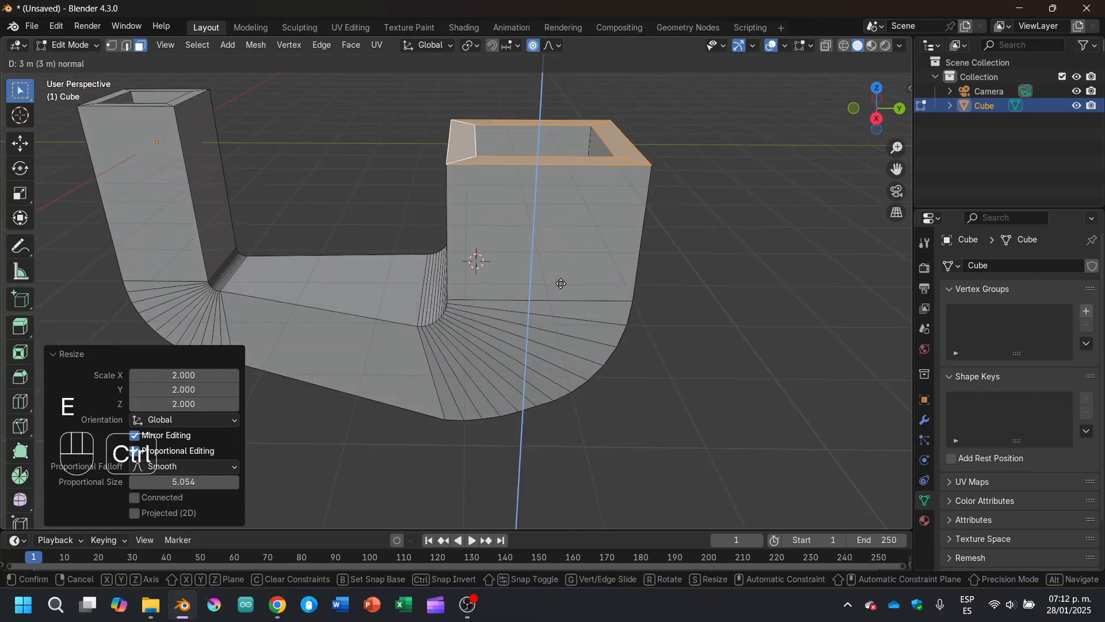
pyautogui.click(561, 283)
pyautogui.keyDown('shift'); pyautogui.moveTo(560, 283); pyautogui.dragTo(579, 245, button='middle'); pyautogui.keyUp('shift')
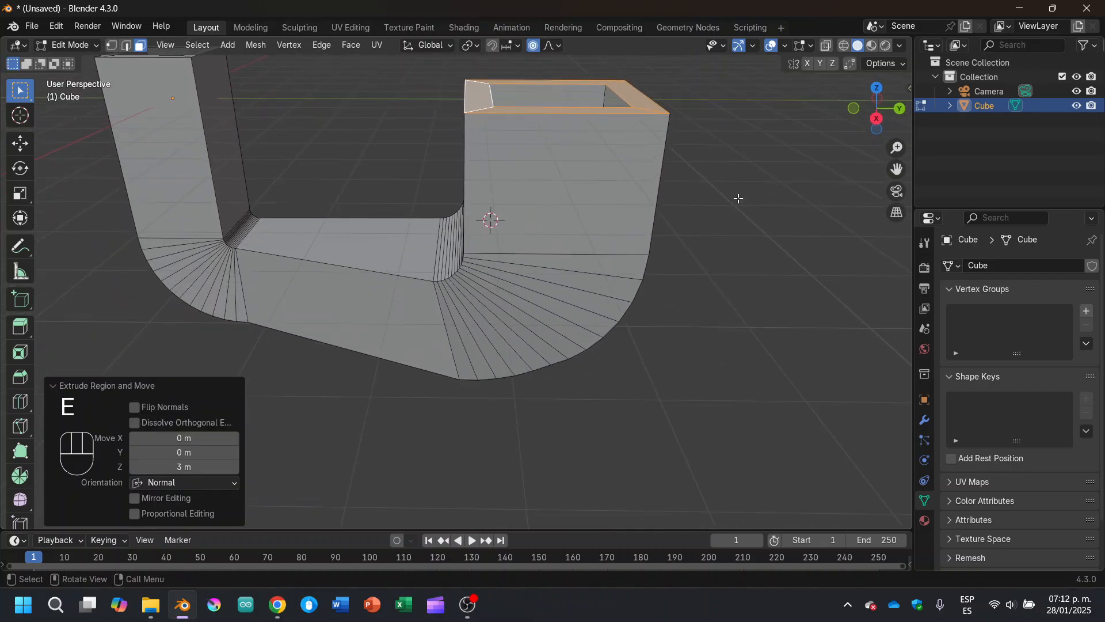
pyautogui.click(876, 118)
pyautogui.keyDown('shift'); pyautogui.moveTo(621, 214); pyautogui.dragTo(634, 351, button='middle'); pyautogui.keyUp('shift')
pyautogui.scroll(3, 634, 351)
pyautogui.scroll(-4, 634, 351)
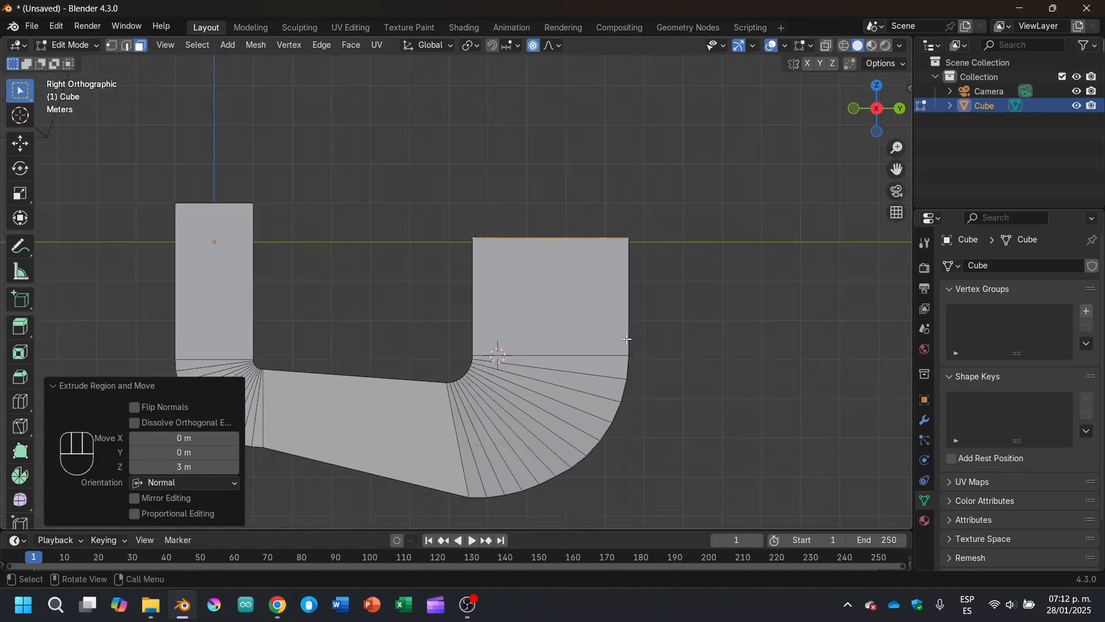
pyautogui.press('g')
pyautogui.press('z')
pyautogui.rightClick(573, 69)
pyautogui.keyDown('shift'); pyautogui.moveTo(235, 213); pyautogui.dragTo(420, 372, button='middle'); pyautogui.keyUp('shift')
pyautogui.scroll(2, 378, 370)
pyautogui.moveTo(509, 411); pyautogui.dragTo(381, 324, button='middle')
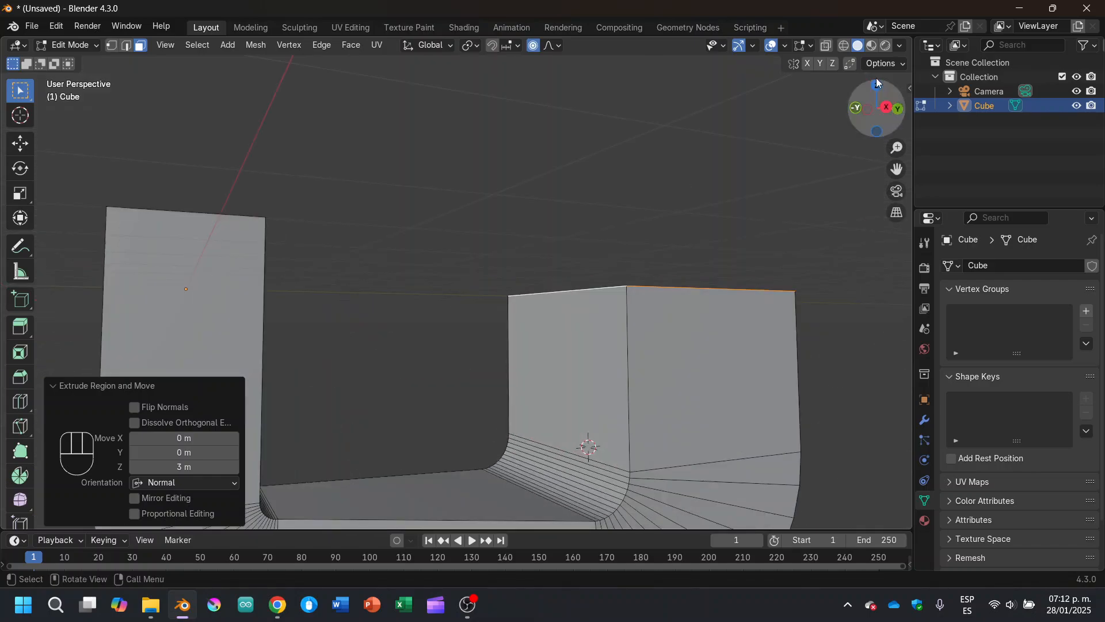
# Show the tube in the right orthographic view and turn off proportional editing.
pyautogui.click(891, 107)
pyautogui.keyDown('shift'); pyautogui.moveTo(648, 230); pyautogui.dragTo(502, 94, button='middle'); pyautogui.keyUp('shift')
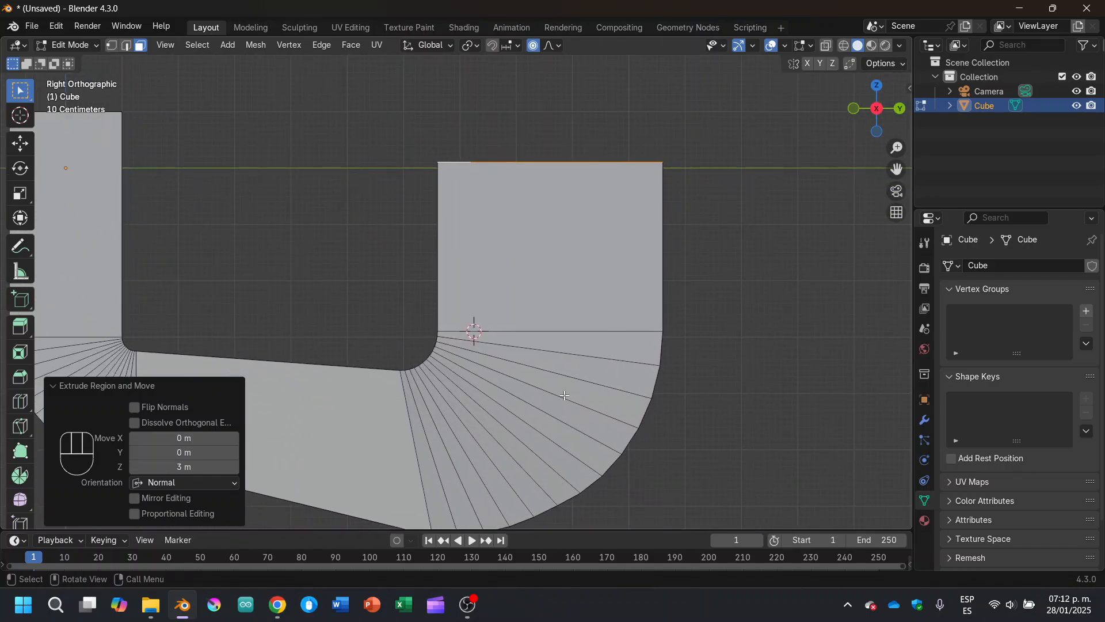
pyautogui.click(534, 46)
pyautogui.keyDown('shift'); pyautogui.moveTo(625, 208); pyautogui.dragTo(684, 267, button='middle'); pyautogui.keyUp('shift')
pyautogui.scroll(-2, 684, 267)
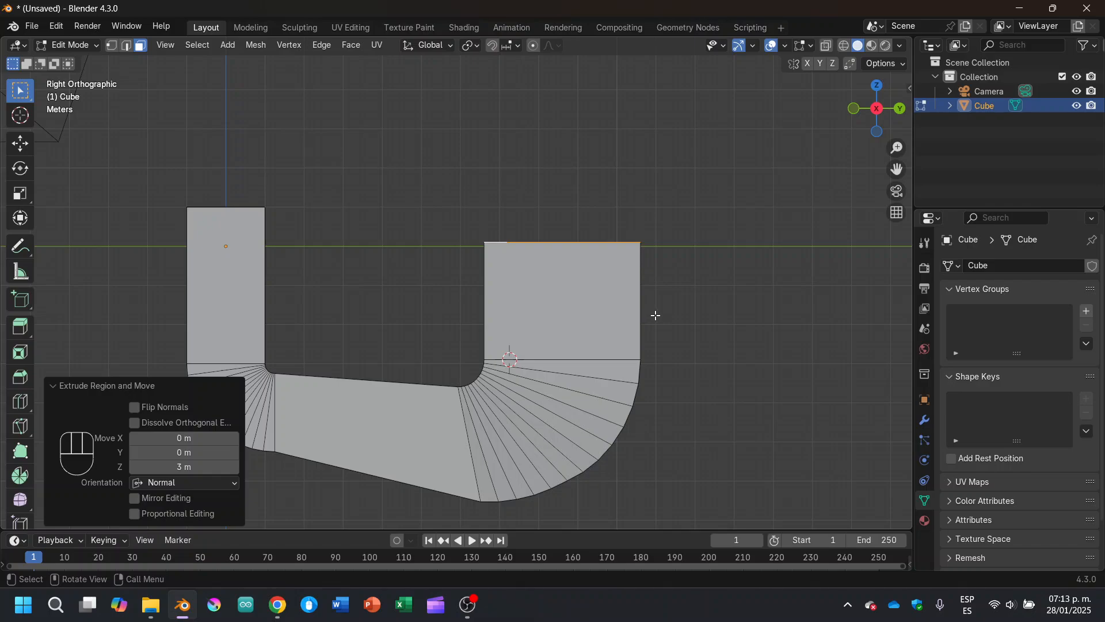
pyautogui.press('g')
pyautogui.press('z')
pyautogui.press('ctrl')
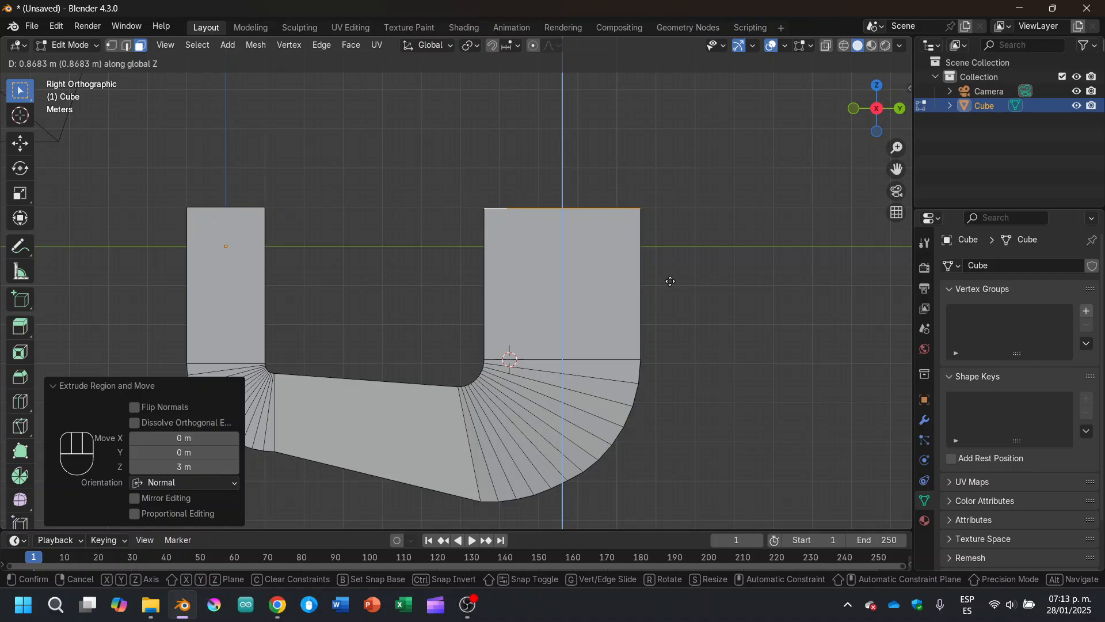
pyautogui.rightClick(670, 281)
# Raise the wide arm's end frame about 0.87 m along Z, level with the top of the narrow arm.
pyautogui.keyDown('shift'); pyautogui.moveTo(683, 234); pyautogui.dragTo(587, 321, button='middle'); pyautogui.keyUp('shift')
pyautogui.scroll(1, 586, 321)
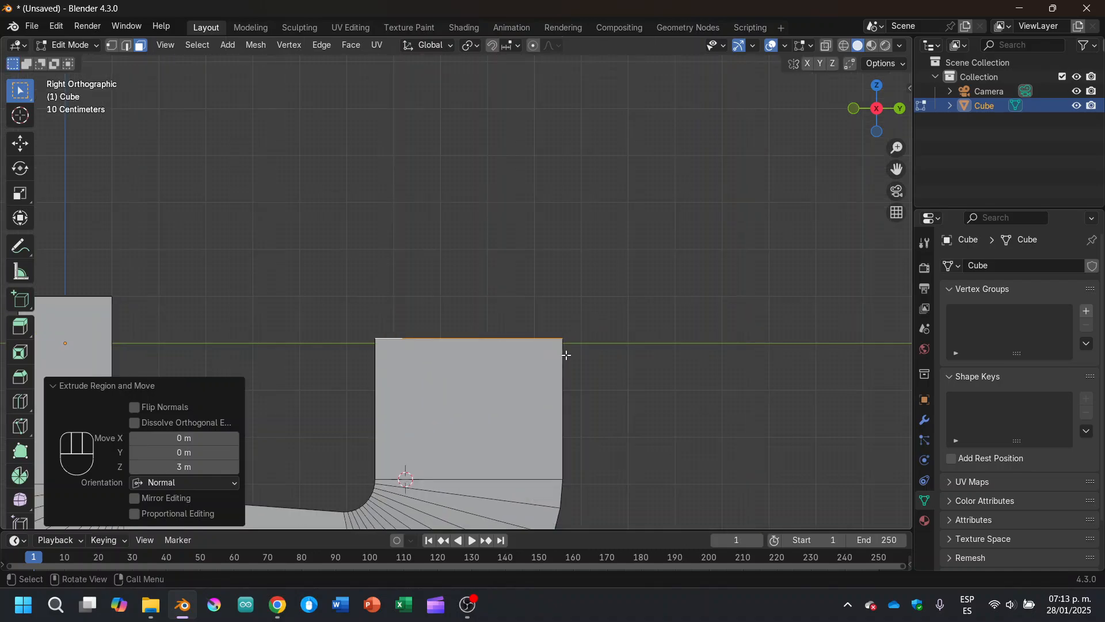
pyautogui.press('g')
pyautogui.press('z')
pyautogui.press('shift')
pyautogui.click(572, 312)
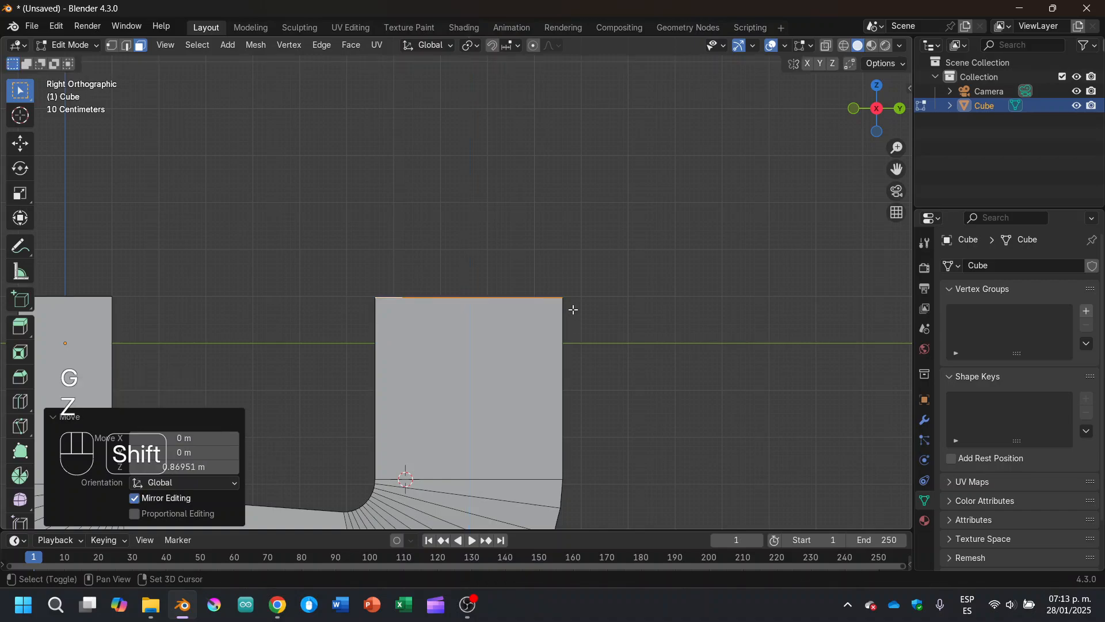
# Leave Edit Mode and add a Subdivision Surface modifier to the tube with 3 viewport levels.
pyautogui.moveTo(357, 215); pyautogui.dragTo(682, 347, button='middle')
pyautogui.press('Tab')
pyautogui.keyDown('shift'); pyautogui.moveTo(812, 385); pyautogui.dragTo(697, 317, button='middle'); pyautogui.keyUp('shift')
pyautogui.click(931, 420)
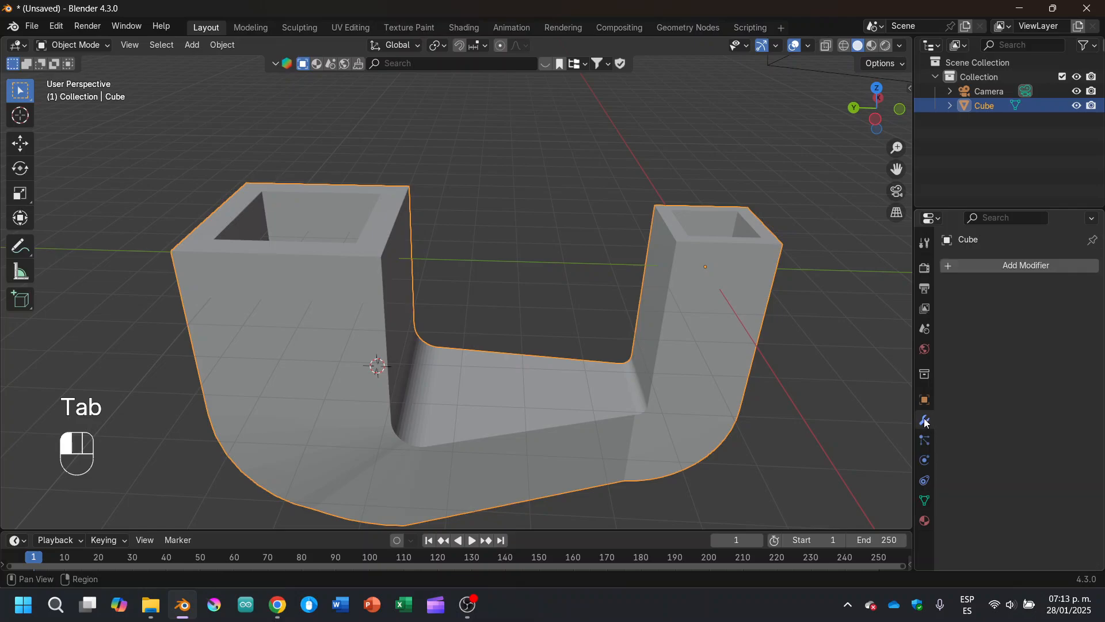
pyautogui.click(1006, 267)
pyautogui.write('s')
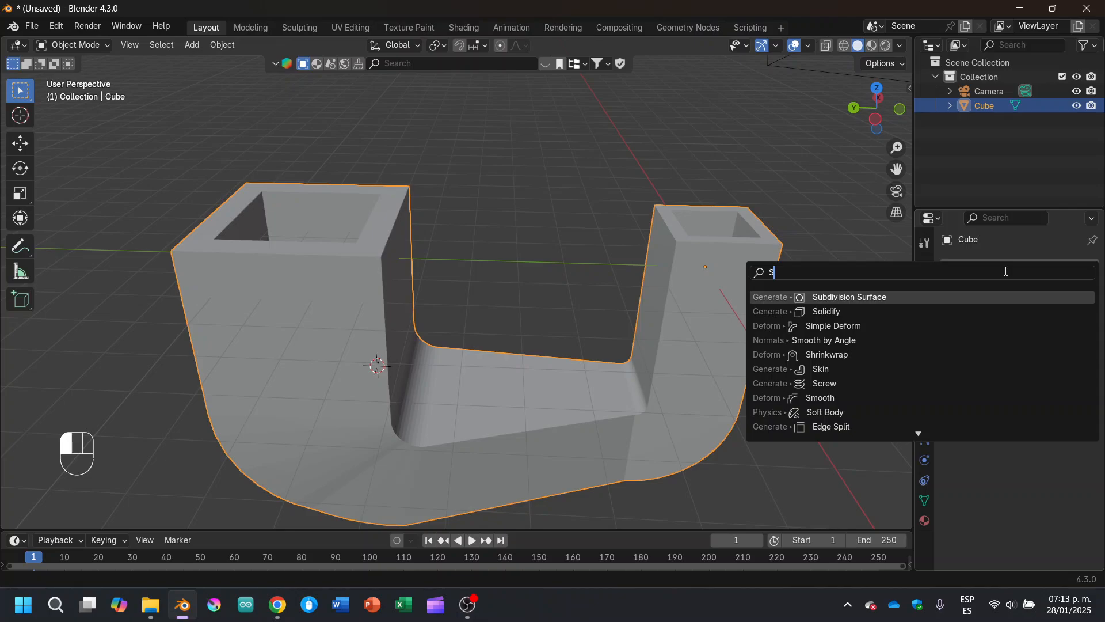
pyautogui.press('Return')
pyautogui.click(1074, 328)
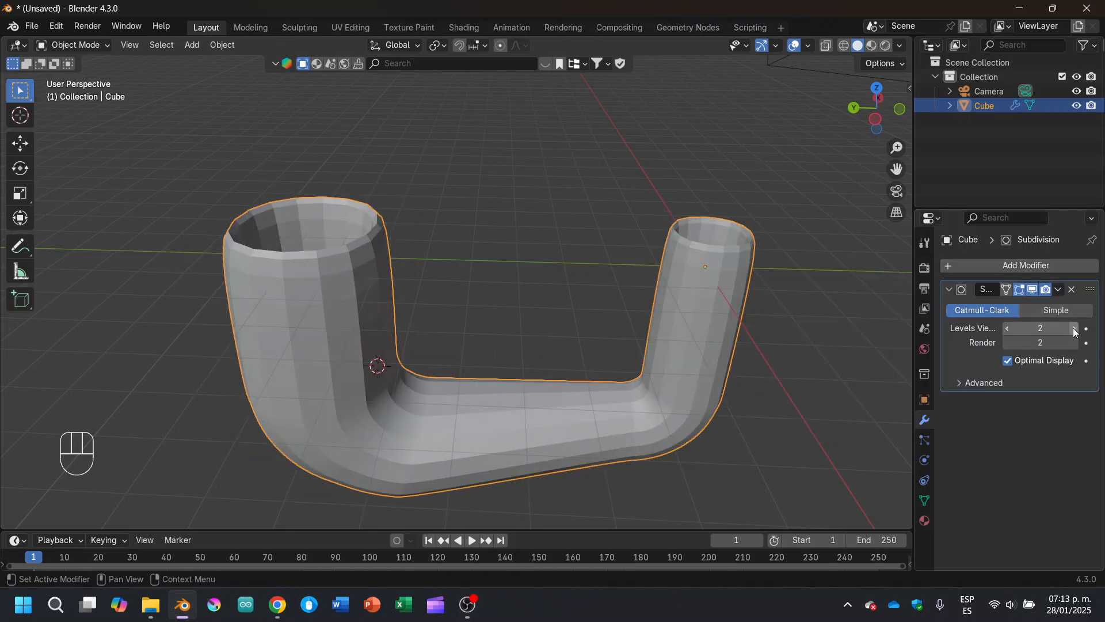
pyautogui.click(1074, 328)
# Apply Shade Auto Smooth to the tube at a 30° angle.
pyautogui.moveTo(863, 314); pyautogui.dragTo(650, 352, button='middle')
pyautogui.rightClick(633, 356)
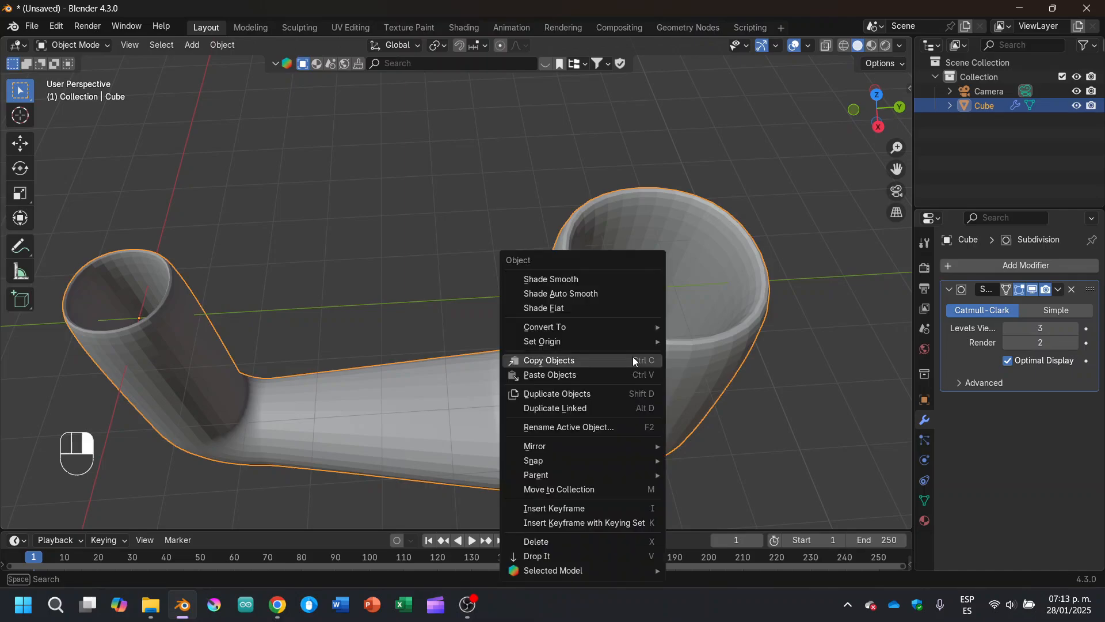
pyautogui.click(574, 292)
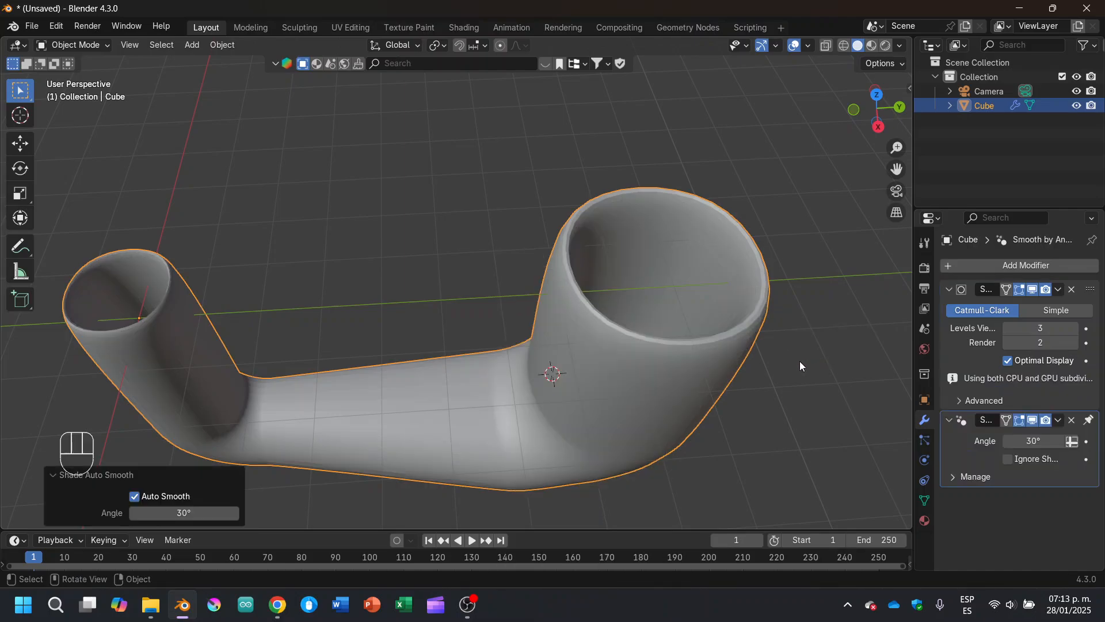
# Examine the rim and wall of the wide arm's opening up close.
pyautogui.moveTo(800, 366); pyautogui.dragTo(643, 306, button='middle')
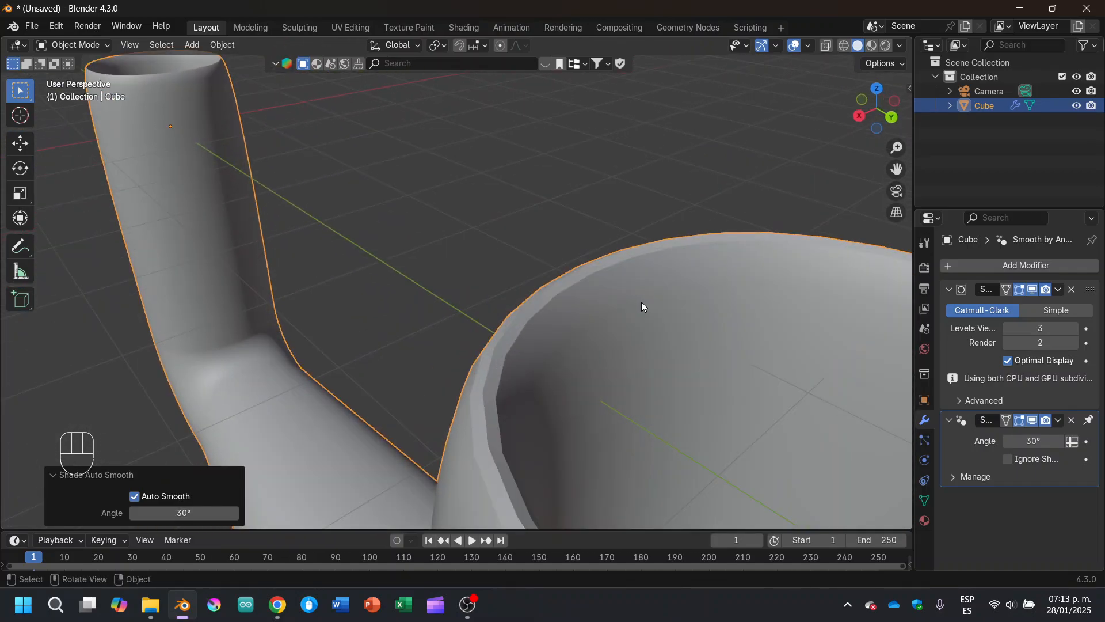
pyautogui.scroll(3, 641, 302)
pyautogui.scroll(-1, 619, 347)
pyautogui.moveTo(599, 371); pyautogui.dragTo(557, 337, button='middle')
pyautogui.scroll(-4, 470, 350)
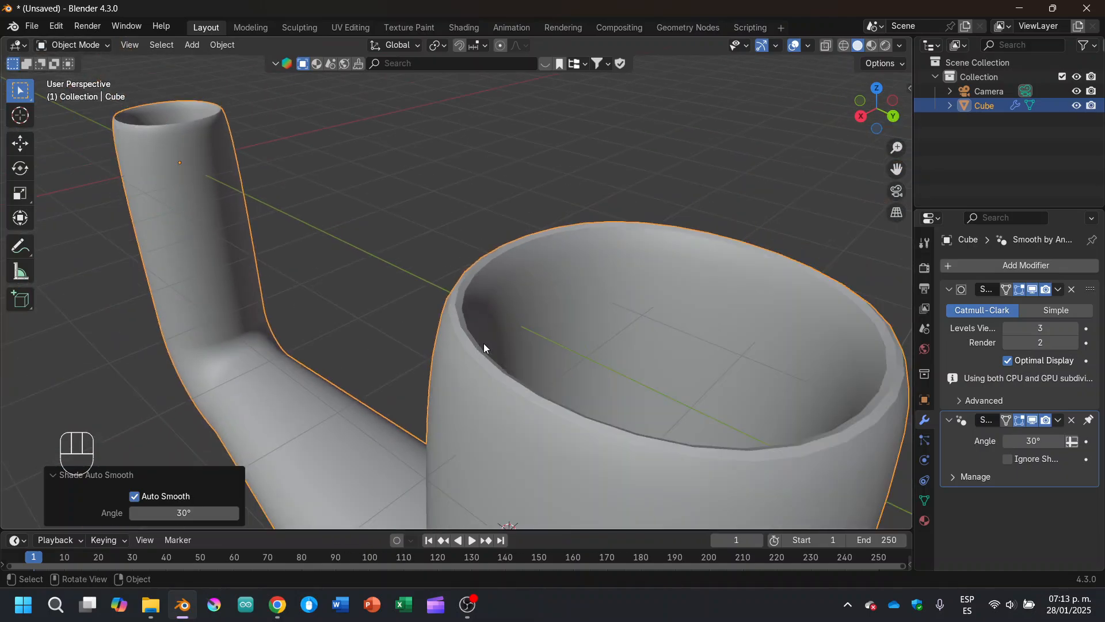
pyautogui.scroll(-5, 483, 346)
pyautogui.moveTo(526, 324)
pyautogui.mouseDown(button='middle')
pyautogui.moveTo(509, 358)
pyautogui.moveTo(535, 328)
pyautogui.mouseUp(button='middle')
# Add the narrow arm's end frame to the selection in Edit Mode, crease both frames' edges, and return to Object Mode.
pyautogui.press('Tab')
pyautogui.keyDown('shift'); pyautogui.moveTo(501, 312); pyautogui.dragTo(346, 340, button='middle'); pyautogui.keyUp('shift')
pyautogui.keyDown('alt'); pyautogui.keyDown('shift'); pyautogui.click(353, 230); pyautogui.keyUp('shift'); pyautogui.keyUp('alt')
pyautogui.hotkey('shift', 'e')
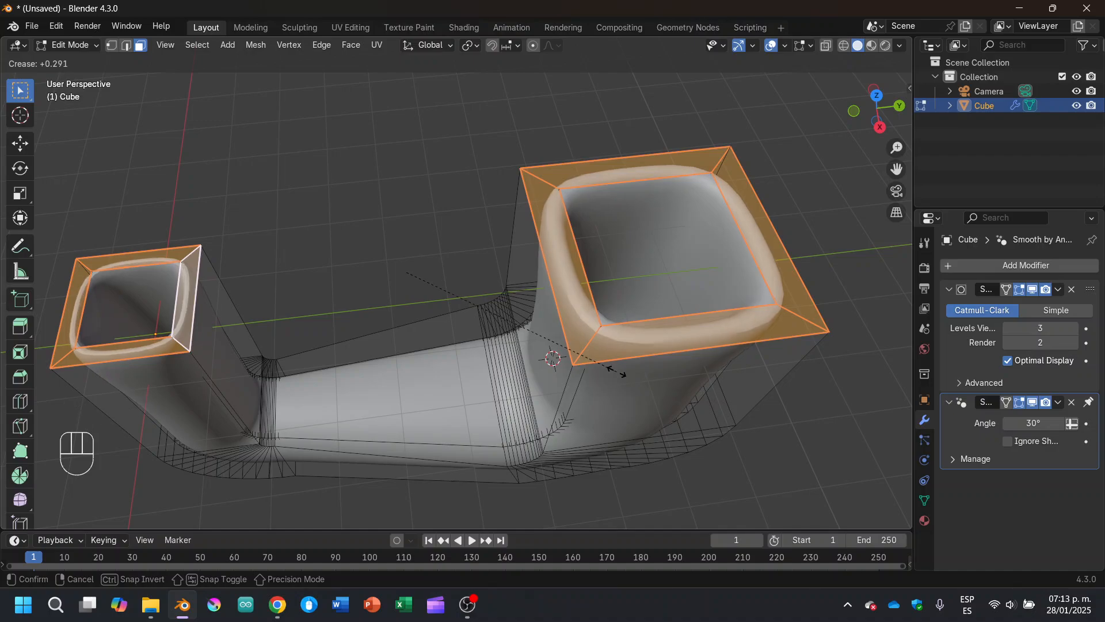
pyautogui.click(553, 358)
pyautogui.press('Tab')
# Inspect the shape of the creased rim on the wide arm.
pyautogui.moveTo(665, 390); pyautogui.dragTo(584, 330, button='middle')
pyautogui.scroll(5, 537, 310)
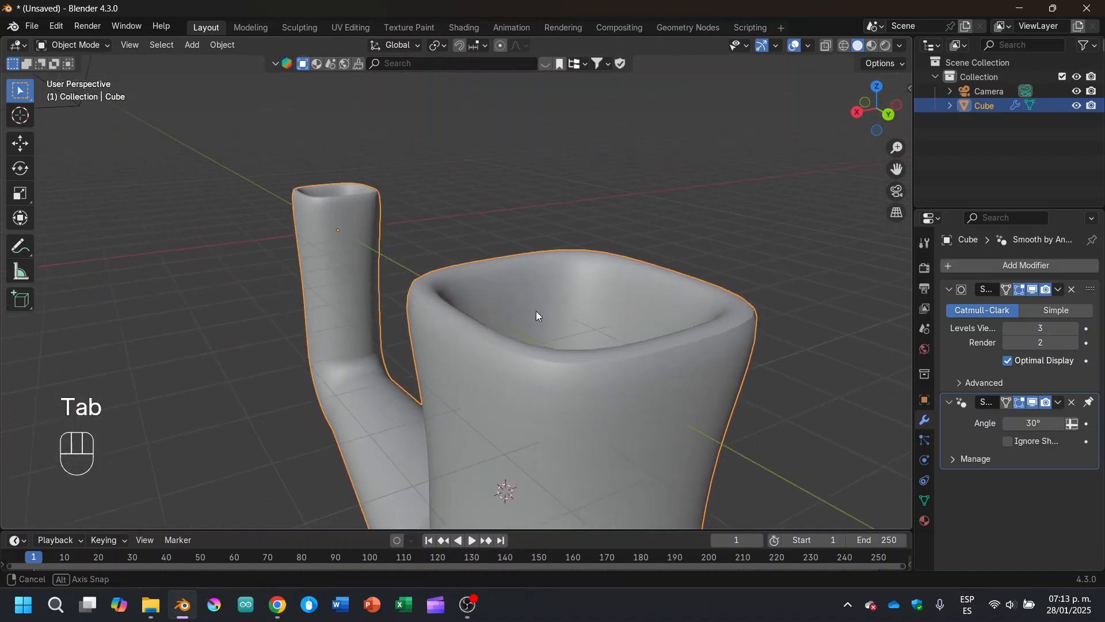
pyautogui.moveTo(530, 293); pyautogui.dragTo(543, 308, button='middle')
pyautogui.scroll(3, 539, 306)
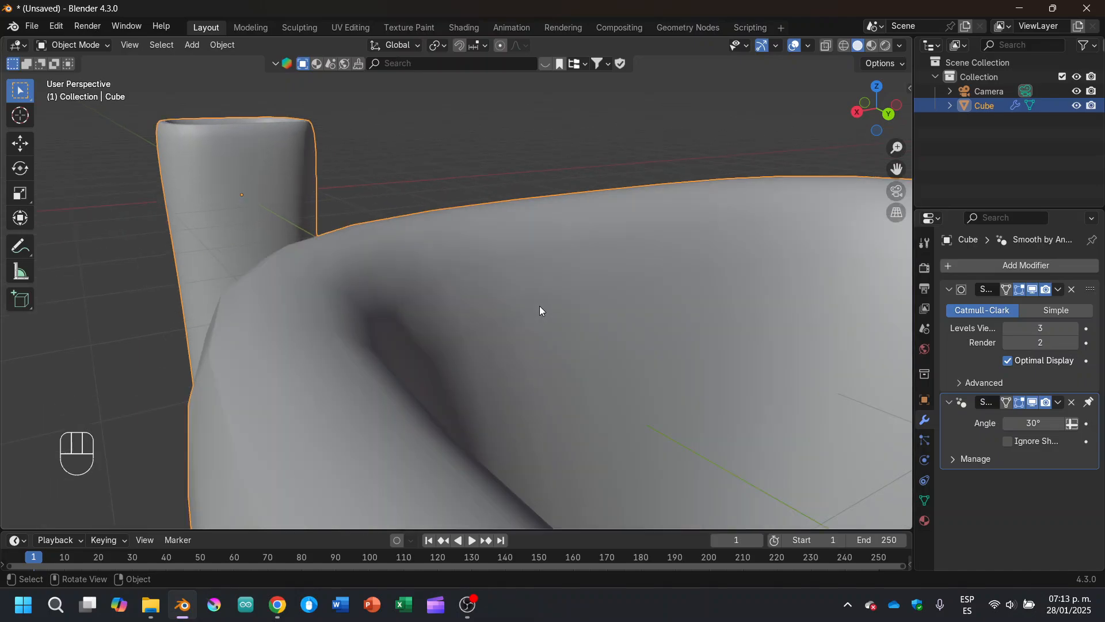
pyautogui.scroll(-3, 539, 305)
pyautogui.scroll(-4, 593, 272)
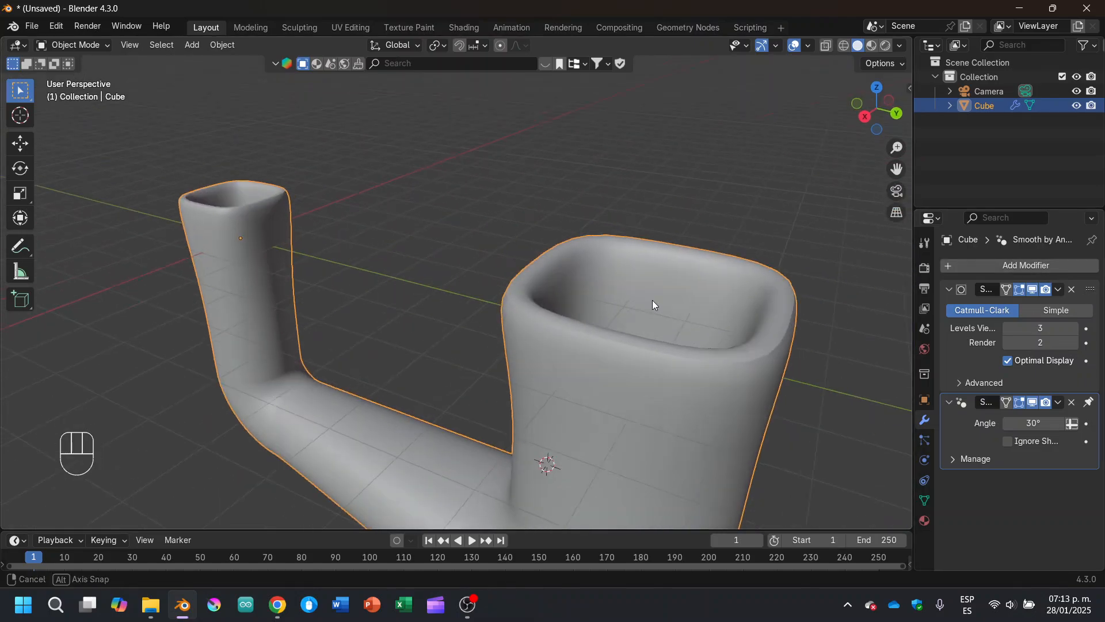
pyautogui.moveTo(652, 299); pyautogui.dragTo(562, 288, button='middle')
pyautogui.click(1072, 289)
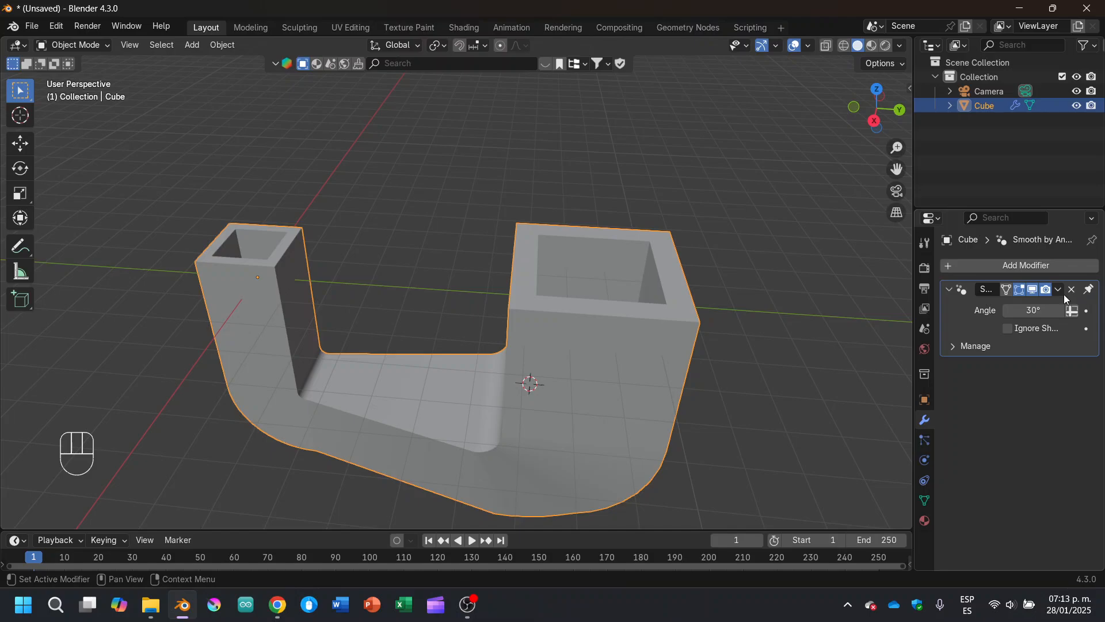
pyautogui.hotkey('ctrl', 'z')
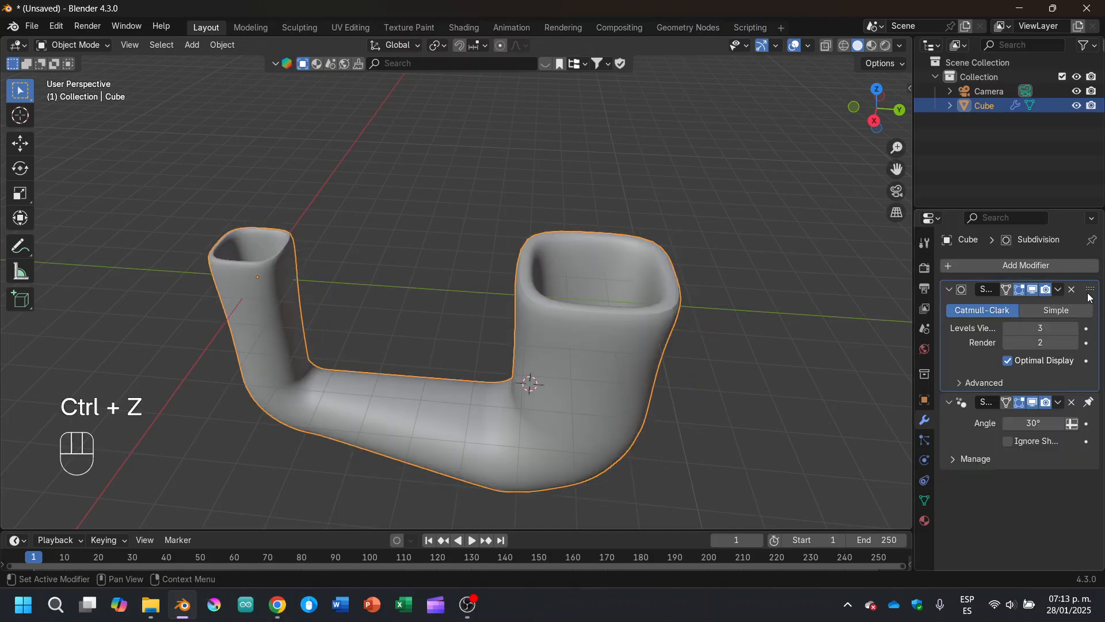
# Apply the tube's Subdivision and Smooth by Angle modifiers to its mesh.
pyautogui.hotkey('ctrl', 'a')
pyautogui.click(1058, 289)
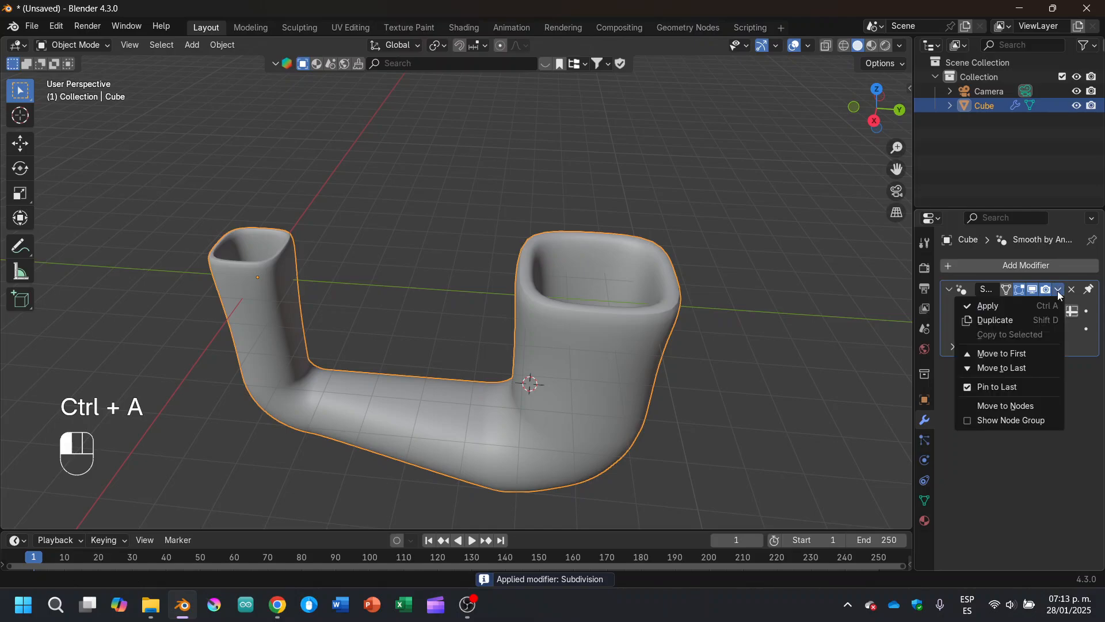
pyautogui.click(1062, 290)
pyautogui.click(1055, 303)
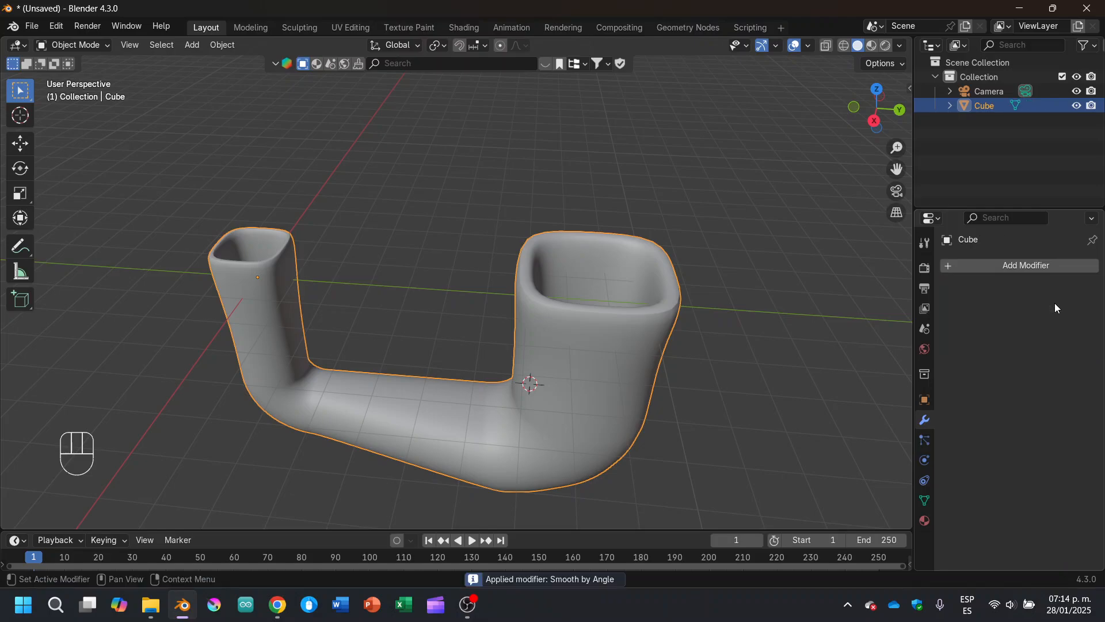
# Check the tube from several angles against the Pascal's Law reference image in the browser.
pyautogui.moveTo(592, 297); pyautogui.dragTo(722, 249, button='middle')
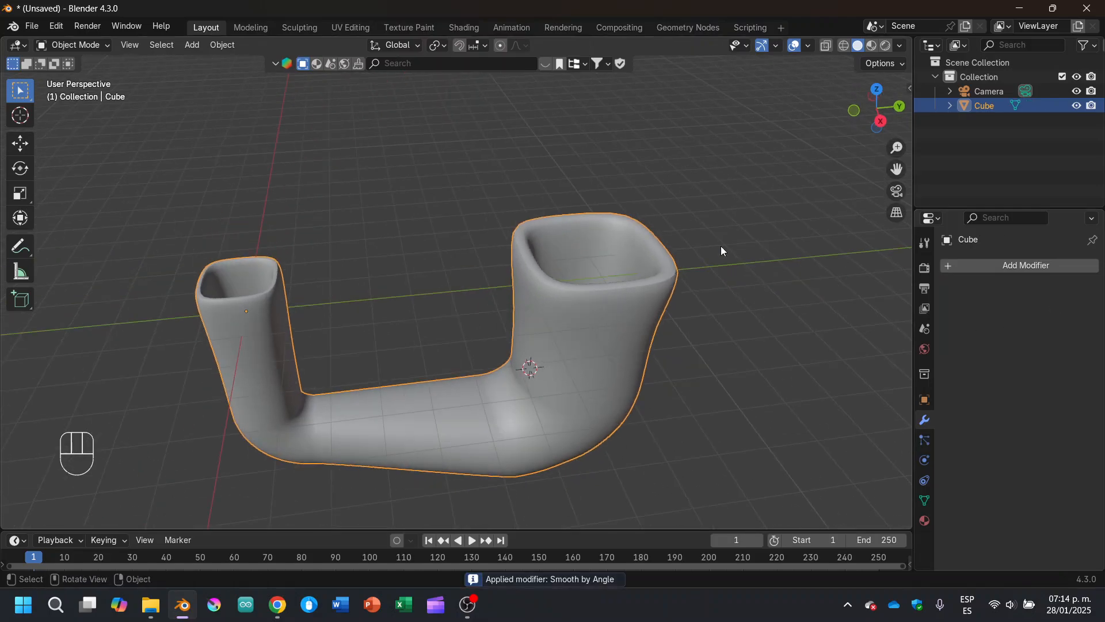
pyautogui.click(877, 90)
pyautogui.keyDown('shift'); pyautogui.moveTo(661, 371); pyautogui.dragTo(434, 236, button='middle'); pyautogui.keyUp('shift')
pyautogui.hotkey('alt', 'Tab')
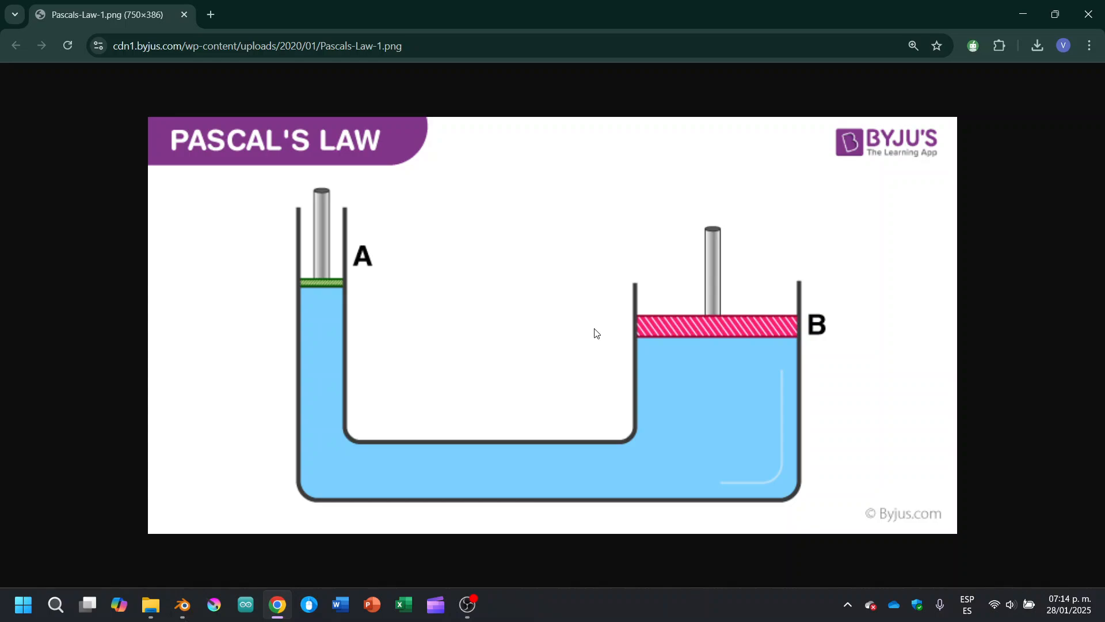
pyautogui.hotkey('alt', 'Tab')
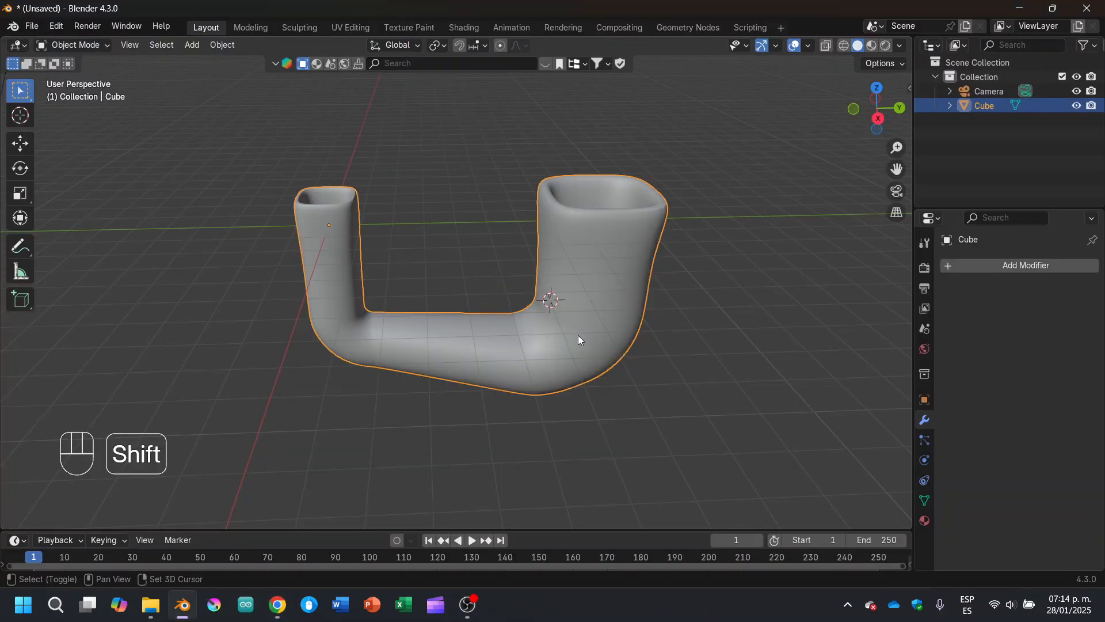
pyautogui.moveTo(577, 335); pyautogui.dragTo(783, 168, button='middle')
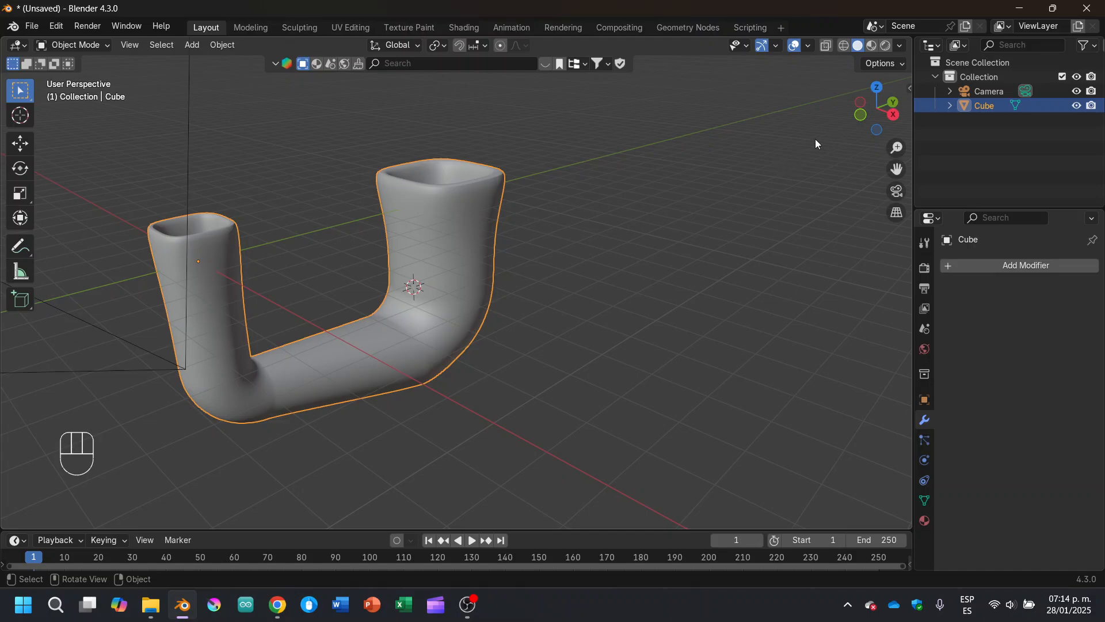
pyautogui.keyDown('shift'); pyautogui.moveTo(563, 301); pyautogui.dragTo(461, 374, button='middle'); pyautogui.keyUp('shift')
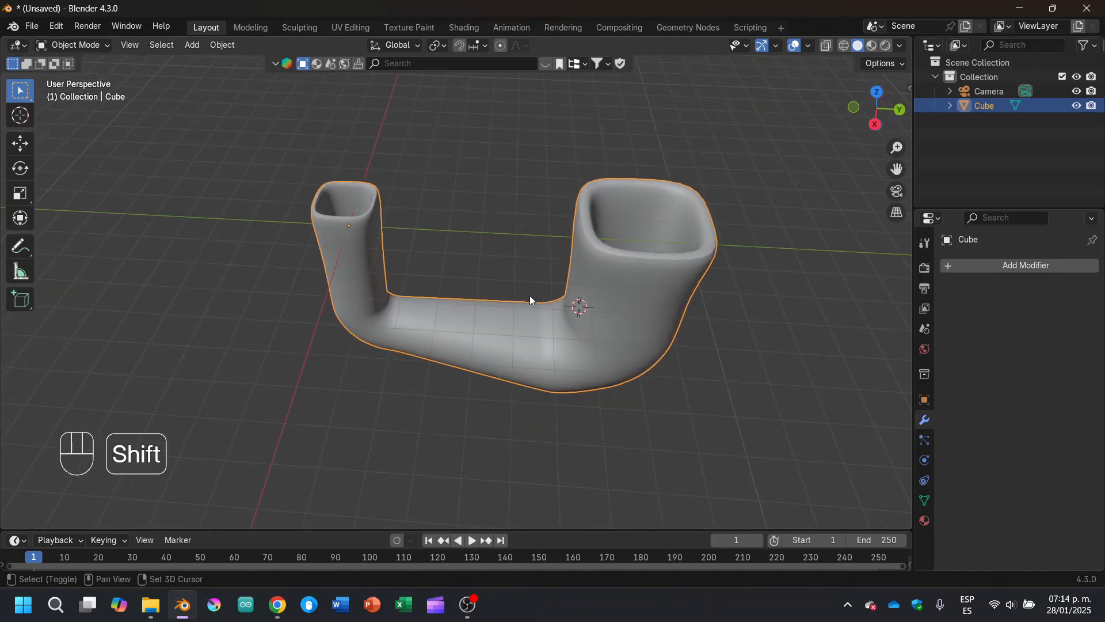
pyautogui.keyDown('shift'); pyautogui.moveTo(530, 299); pyautogui.dragTo(590, 340, button='middle'); pyautogui.keyUp('shift')
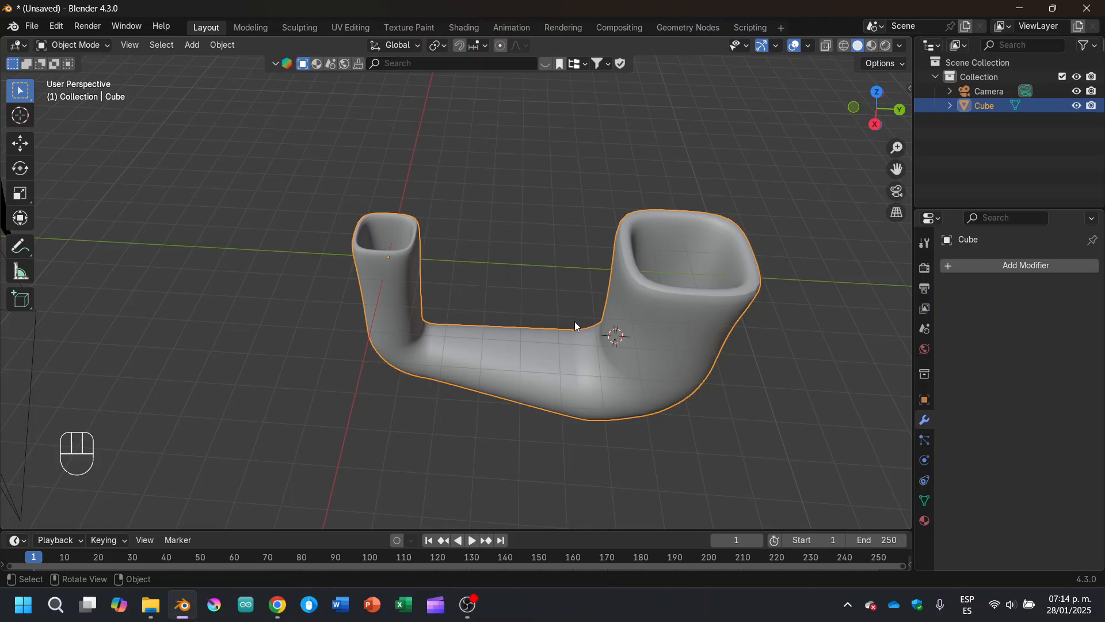
# Snap the 3D cursor to the world origin and deselect the tube.
pyautogui.hotkey('shift', 's')
pyautogui.hotkey('shift', 's')
pyautogui.hotkey('shift', 's')
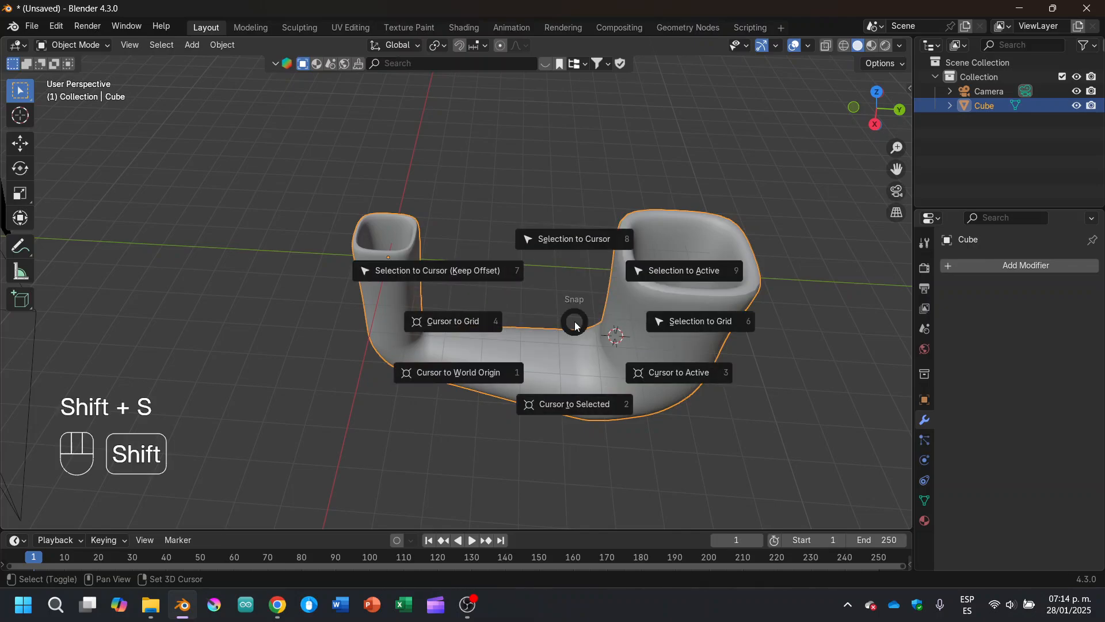
pyautogui.click(502, 381)
pyautogui.moveTo(507, 336); pyautogui.dragTo(742, 332, button='middle')
pyautogui.click(854, 247)
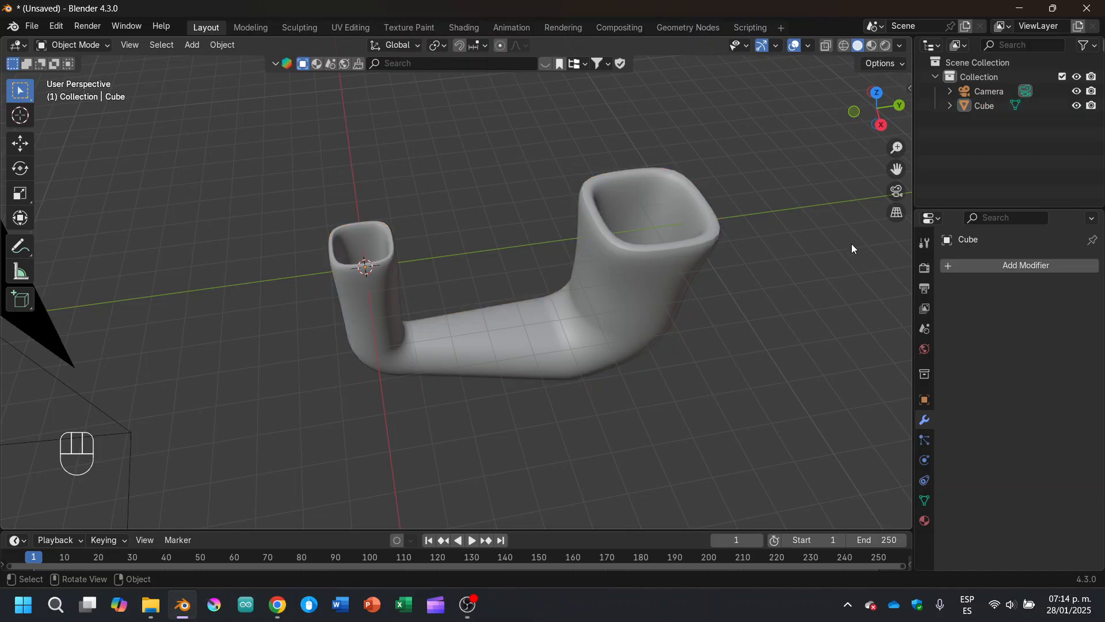
# From the top view, add a 2 m cube at the origin with its X location set to 1 m.
pyautogui.click(877, 93)
pyautogui.hotkey('shift', 'a')
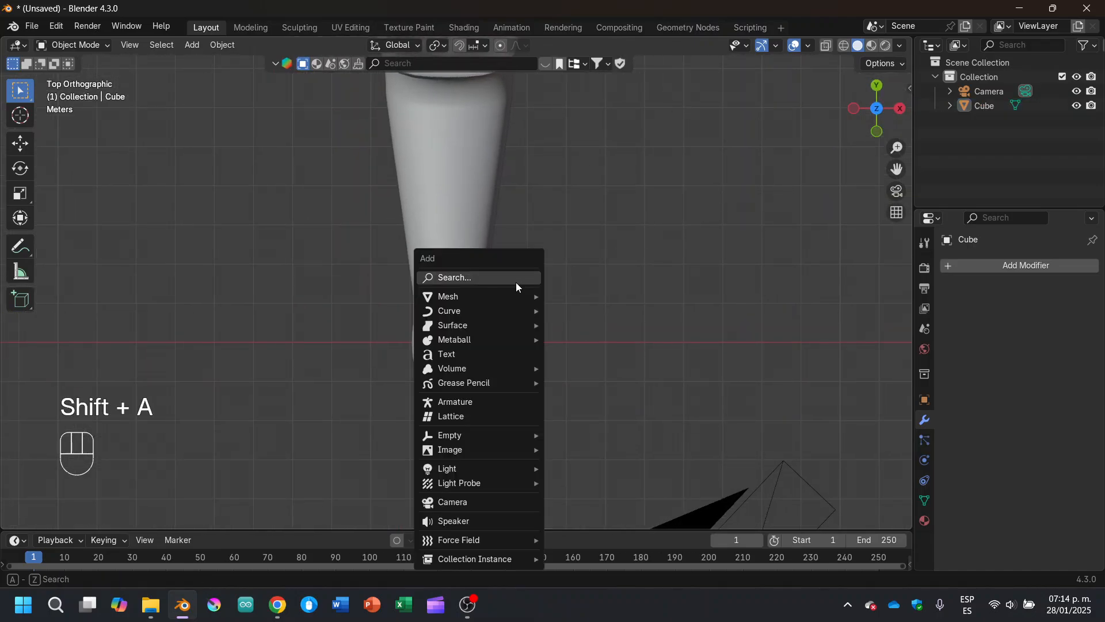
pyautogui.moveTo(495, 297)
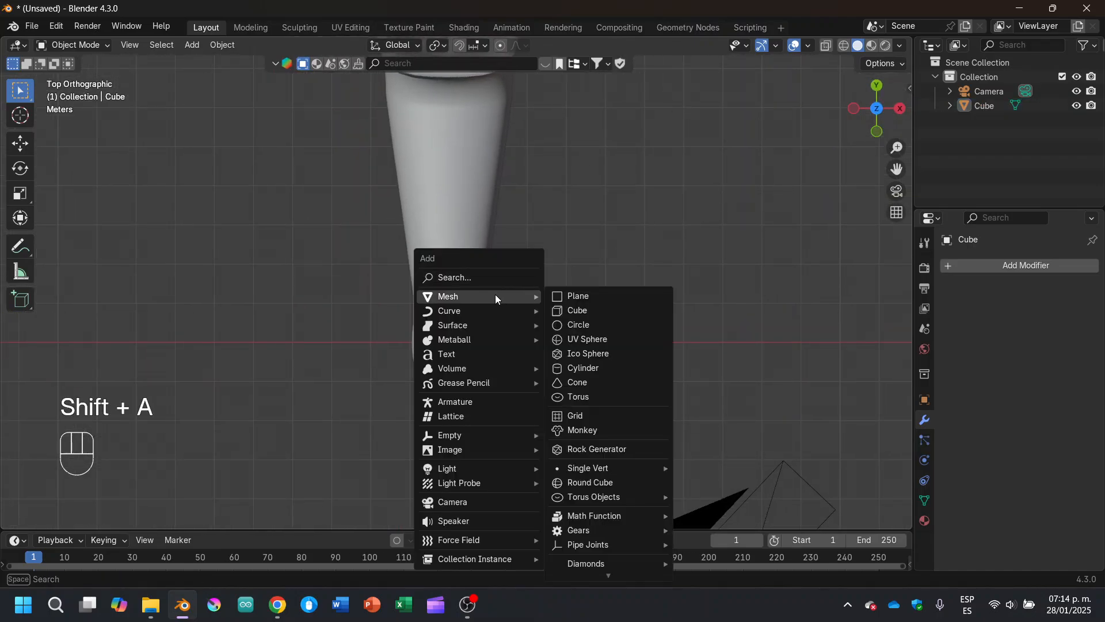
pyautogui.click(579, 310)
pyautogui.scroll(3, 587, 348)
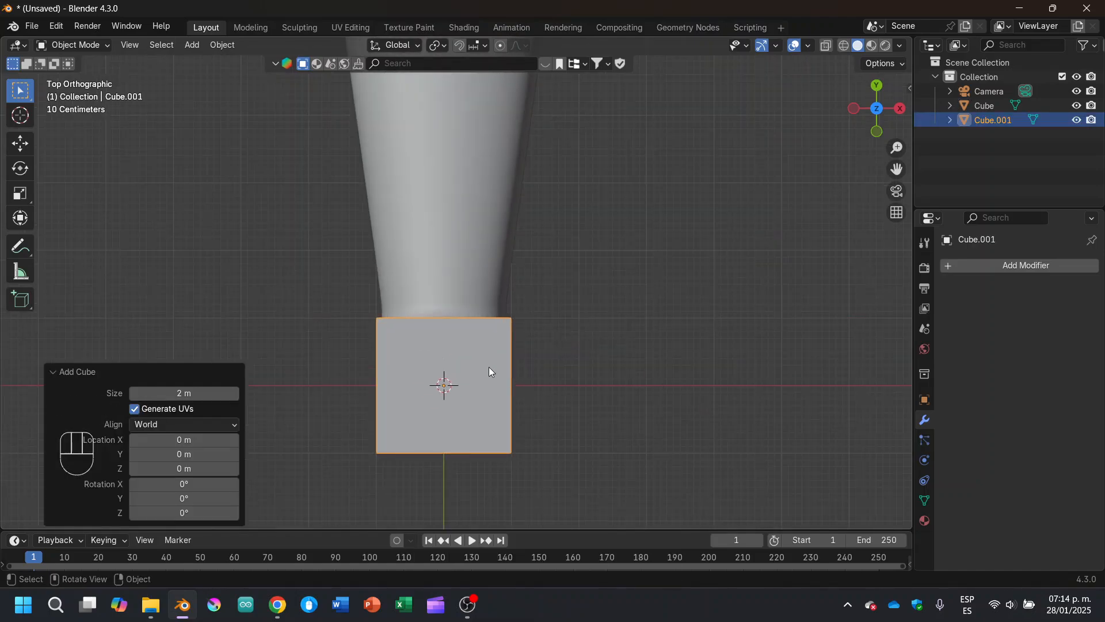
pyautogui.click(187, 439)
pyautogui.write('1')
pyautogui.press('Return')
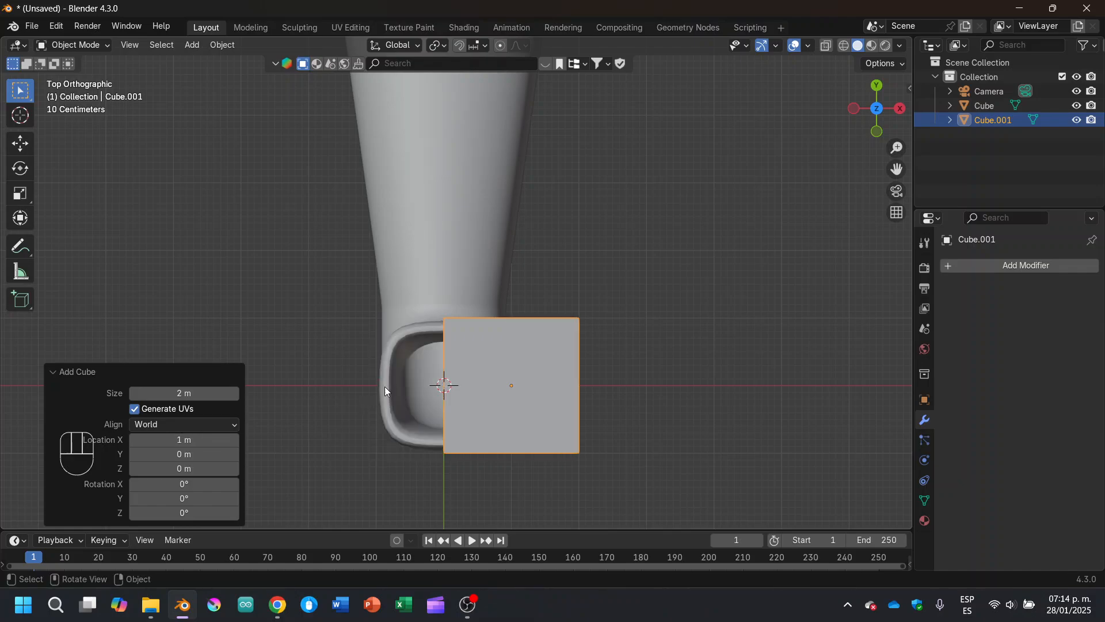
# Scale the new cube along Y by about 12.7 so it extends past both arms of the tube.
pyautogui.scroll(-6, 590, 386)
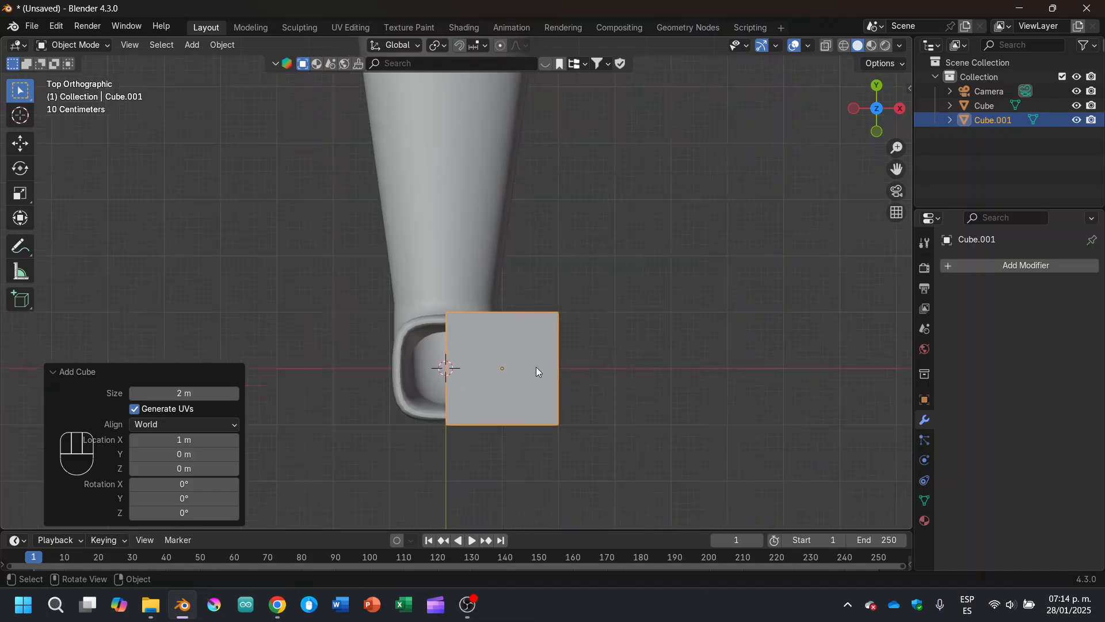
pyautogui.keyDown('shift'); pyautogui.moveTo(486, 312); pyautogui.dragTo(487, 399, button='middle'); pyautogui.keyUp('shift')
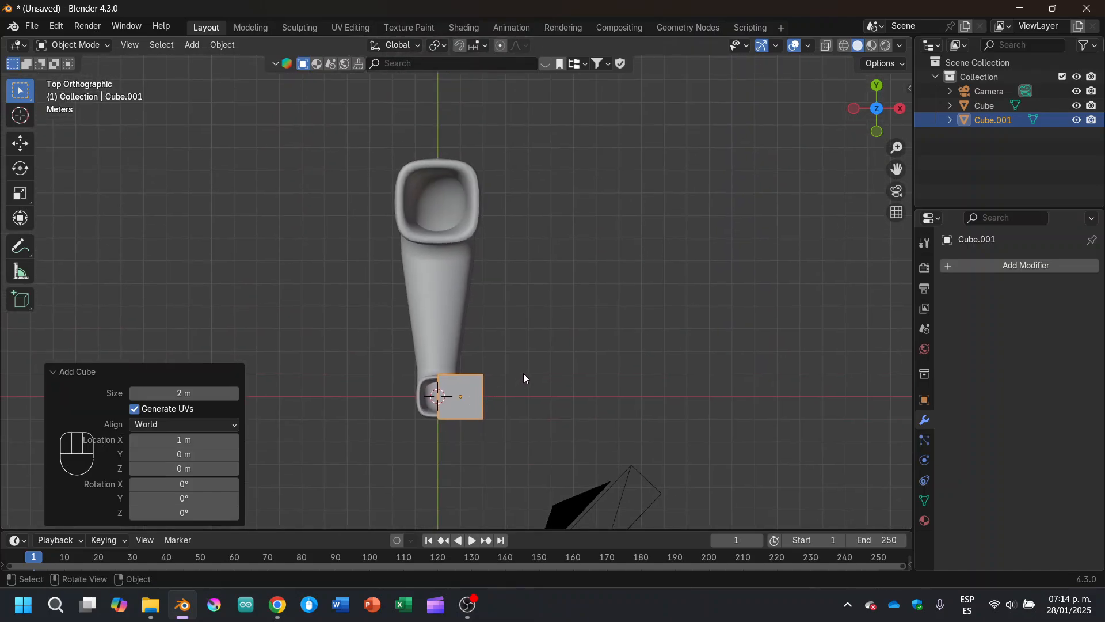
pyautogui.press('s')
pyautogui.press('y')
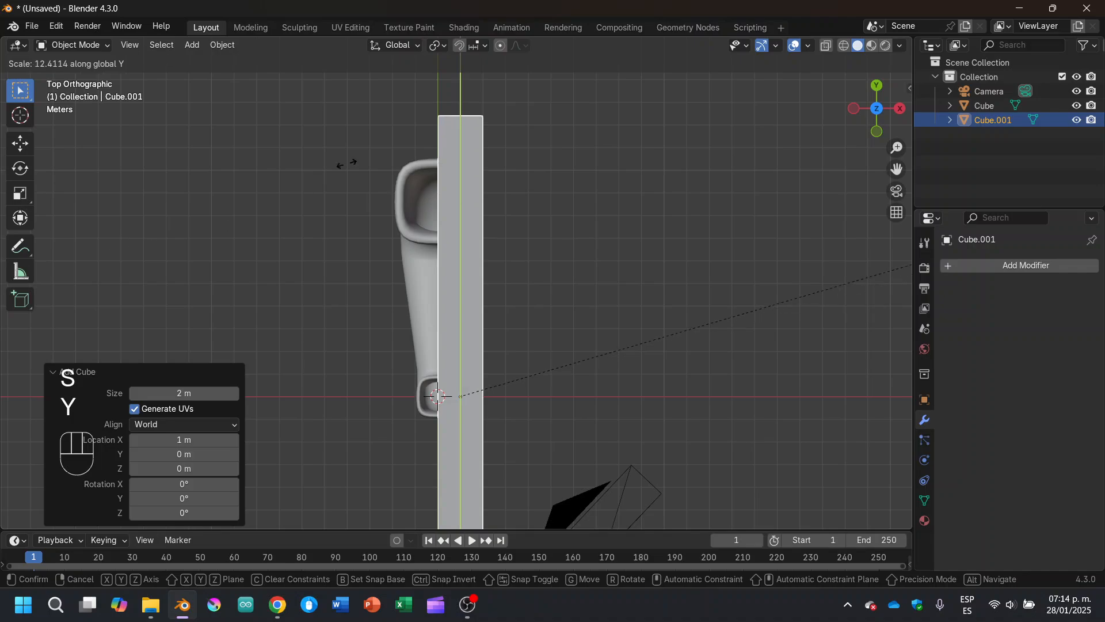
pyautogui.click(362, 148)
# In the right view, scale the block along Z by about 7.36 so it spans the tube's full height.
pyautogui.moveTo(481, 264); pyautogui.dragTo(797, 187, button='middle')
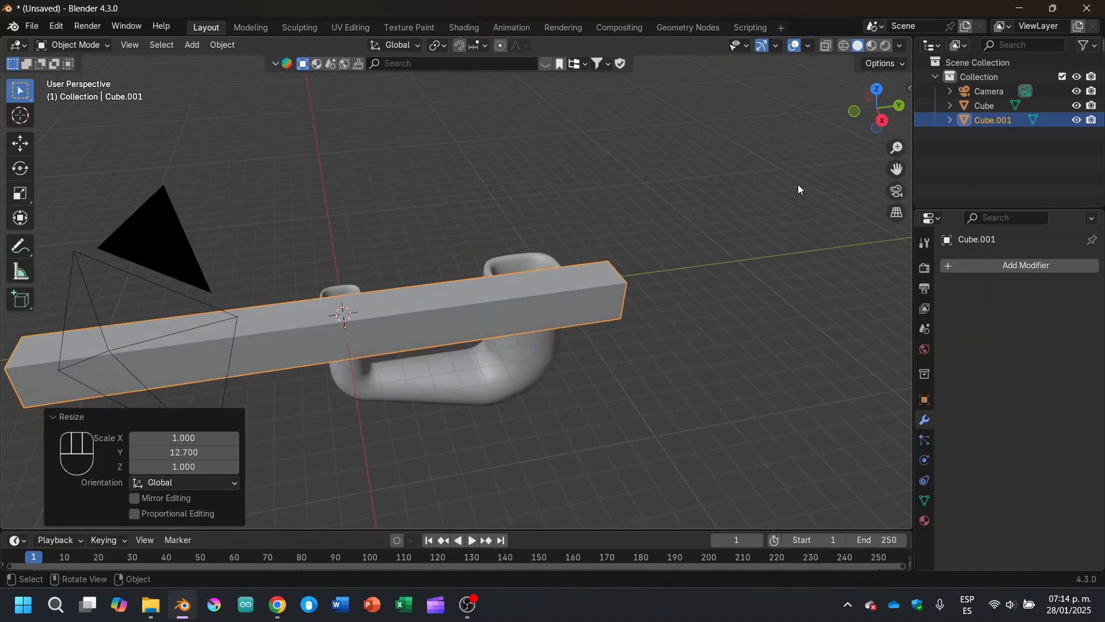
pyautogui.click(881, 130)
pyautogui.press('s')
pyautogui.press('z')
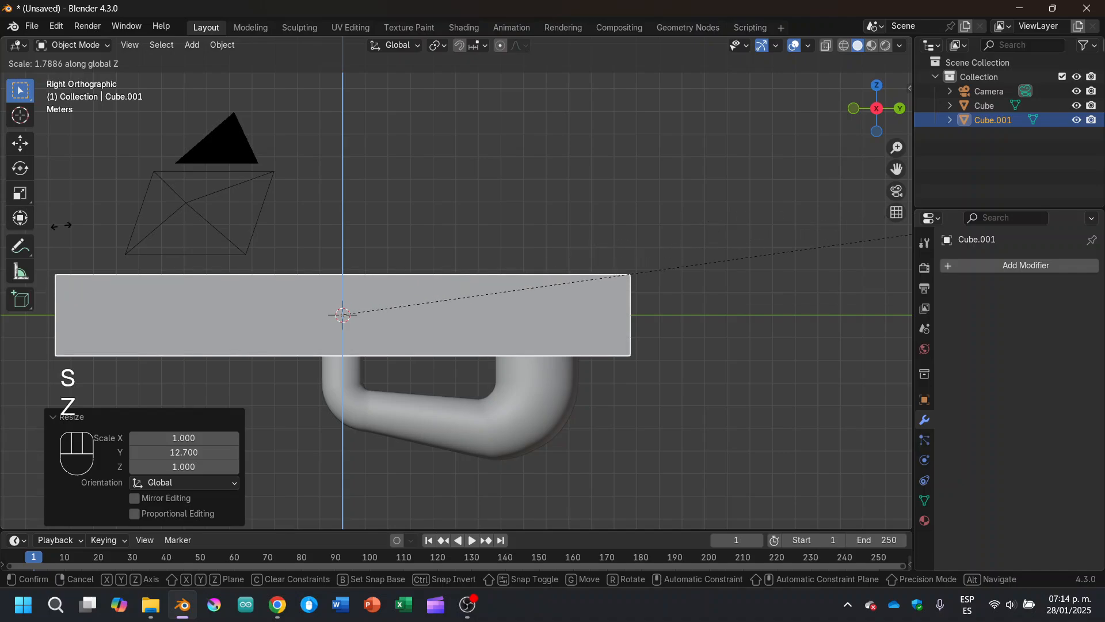
pyautogui.click(227, 329)
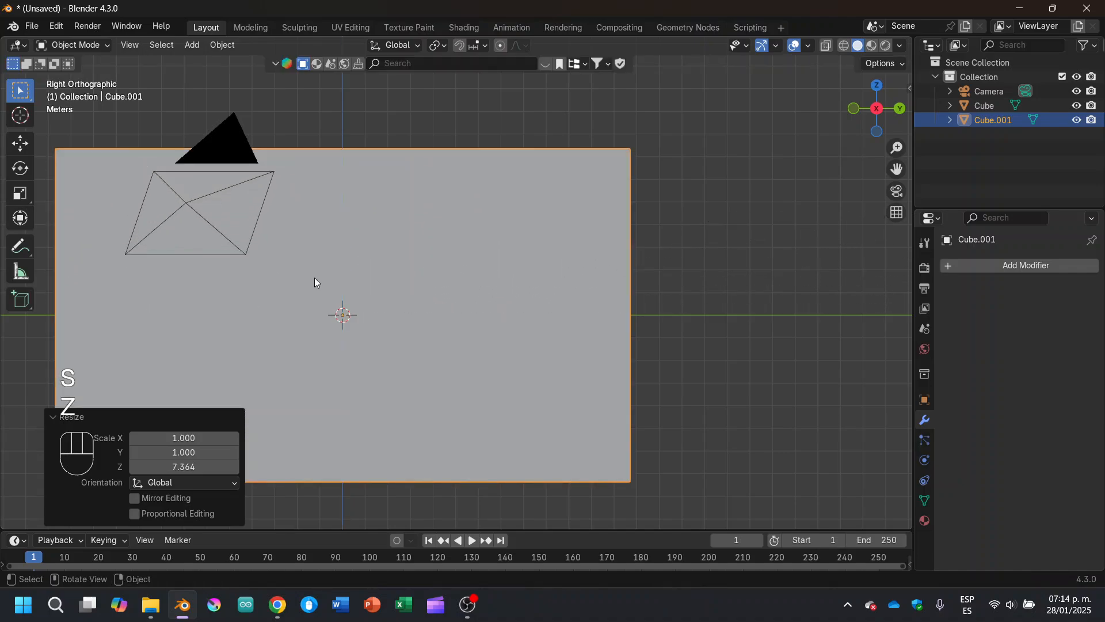
# Select the tube and inspect how the tall block overlaps half of it along its length.
pyautogui.moveTo(316, 284); pyautogui.dragTo(462, 356, button='middle')
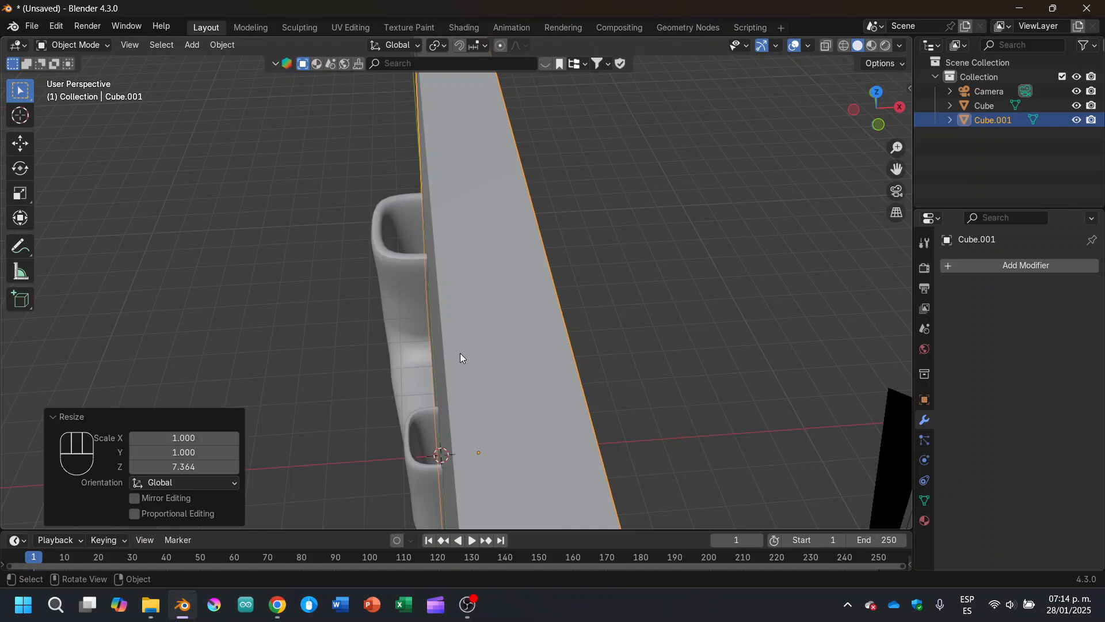
pyautogui.click(389, 281)
pyautogui.moveTo(388, 281); pyautogui.dragTo(659, 286, button='middle')
pyautogui.moveTo(479, 408); pyautogui.dragTo(471, 416, button='middle')
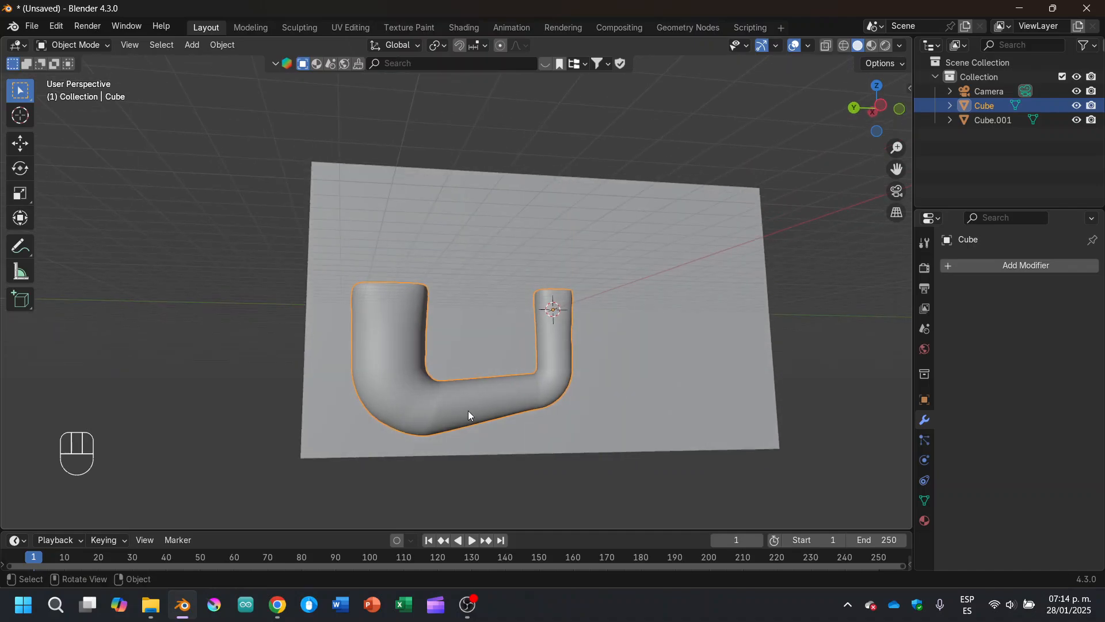
pyautogui.click(468, 604)
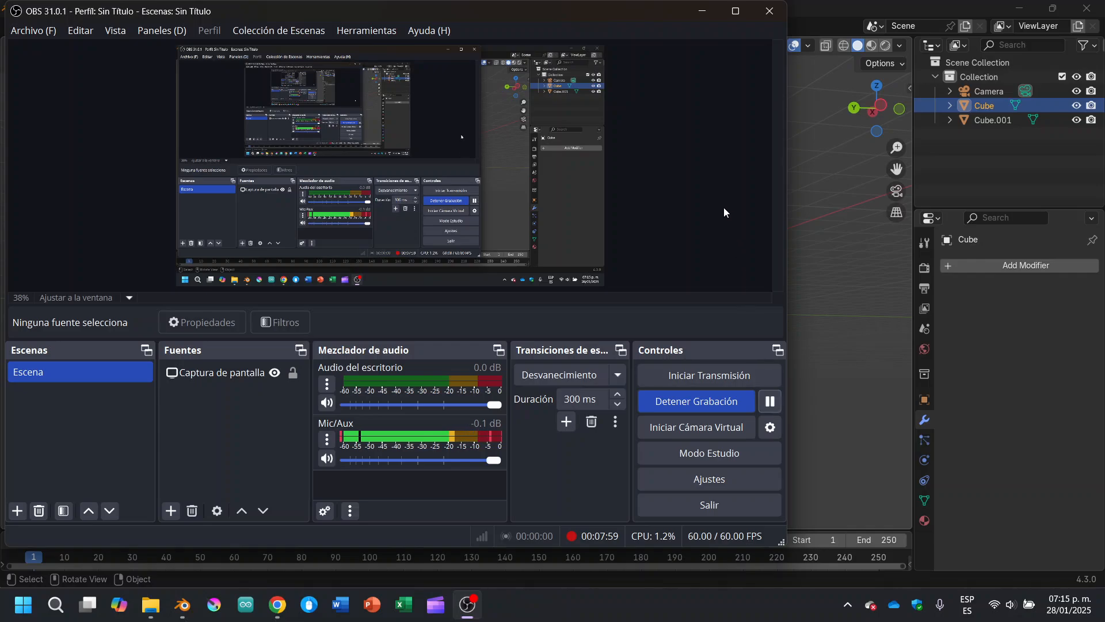
pyautogui.click(703, 17)
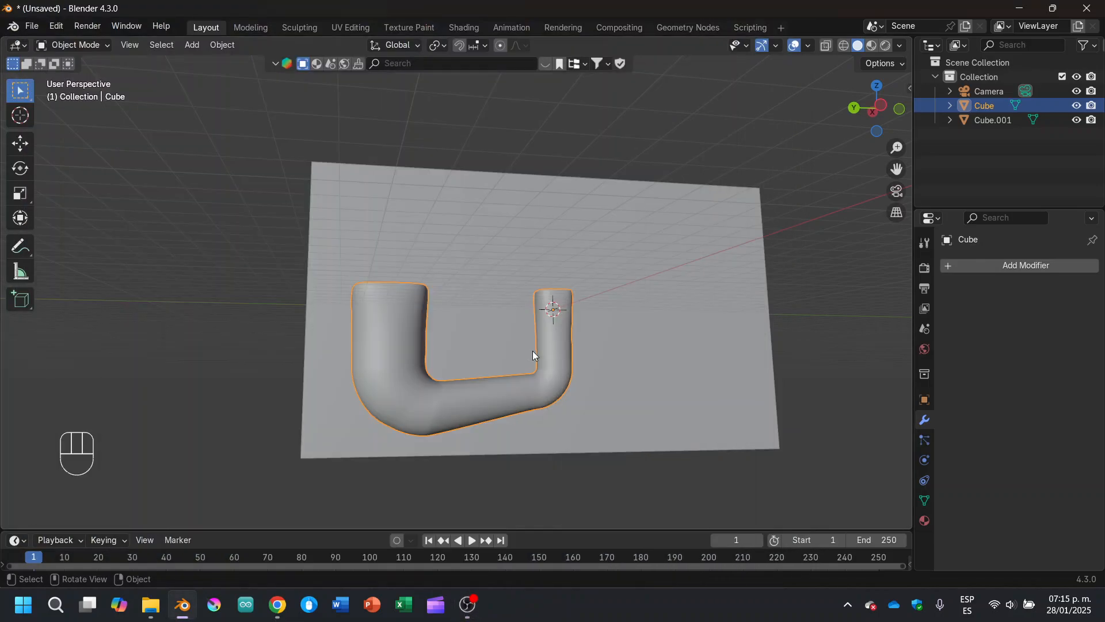
# Rename the tube object as Pipe.
pyautogui.moveTo(533, 350); pyautogui.dragTo(553, 367, button='middle')
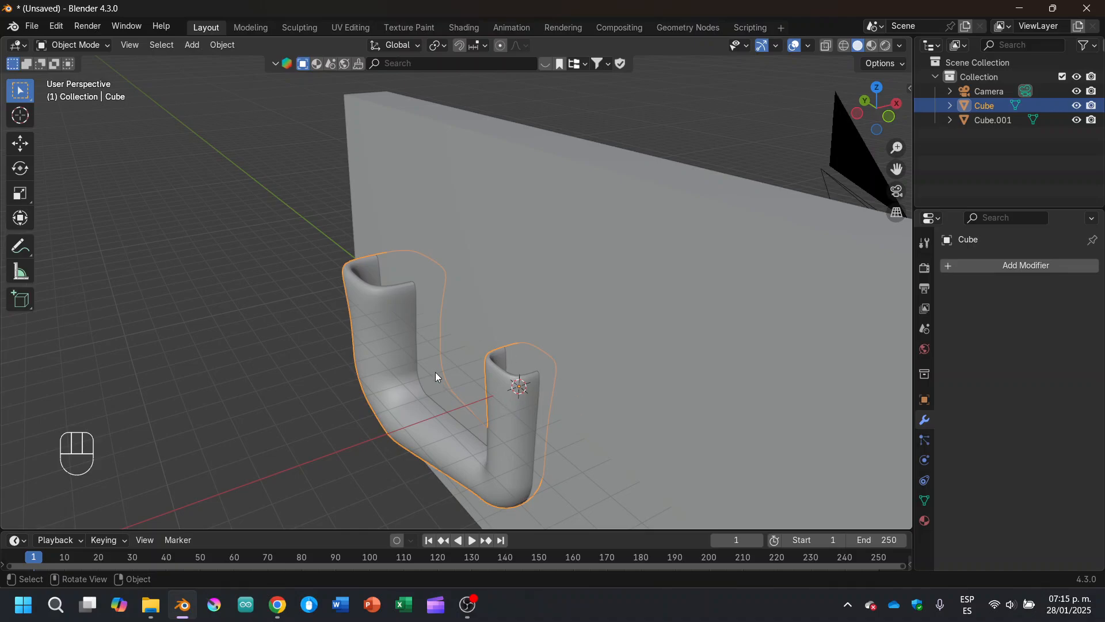
pyautogui.moveTo(438, 377); pyautogui.dragTo(802, 326, button='middle')
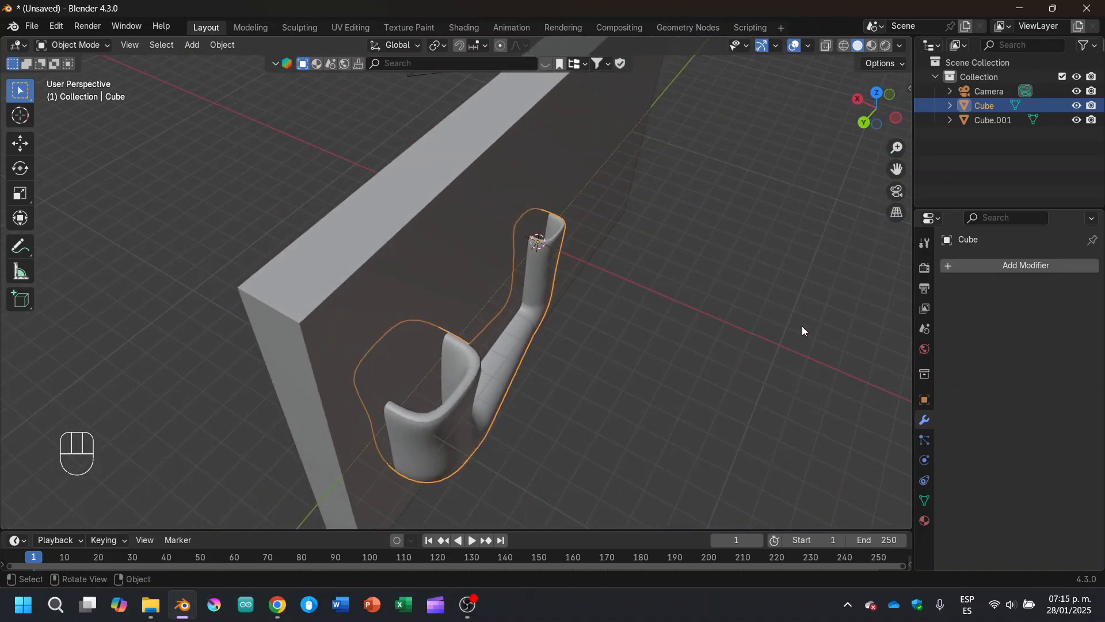
pyautogui.click(992, 118)
pyautogui.doubleClick(994, 106)
pyautogui.write('P')
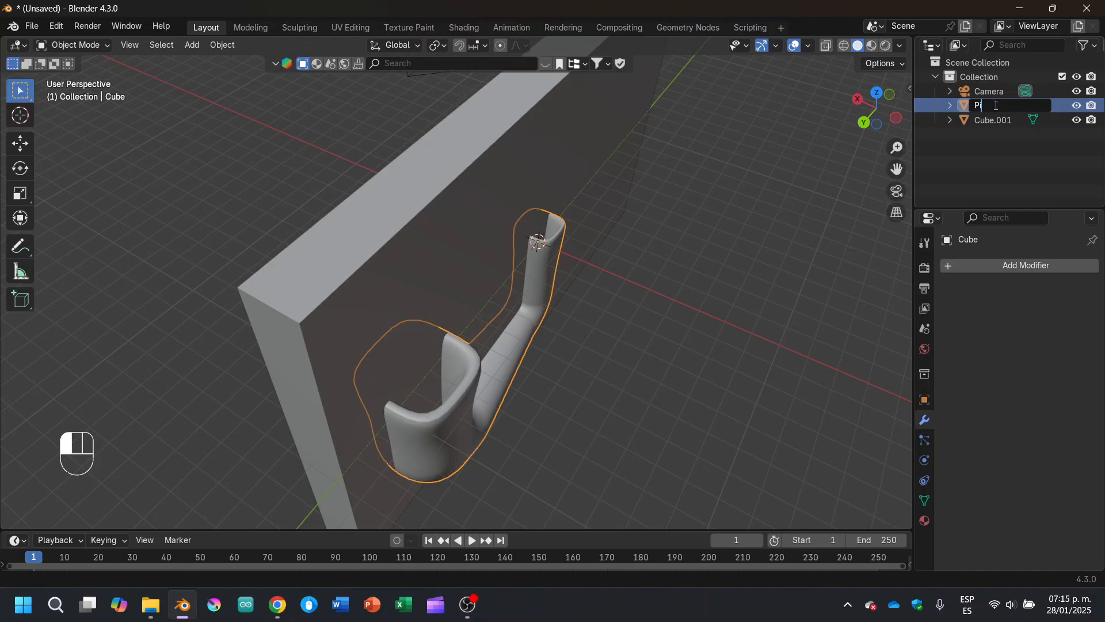
pyautogui.write('ipe')
pyautogui.press('Return')
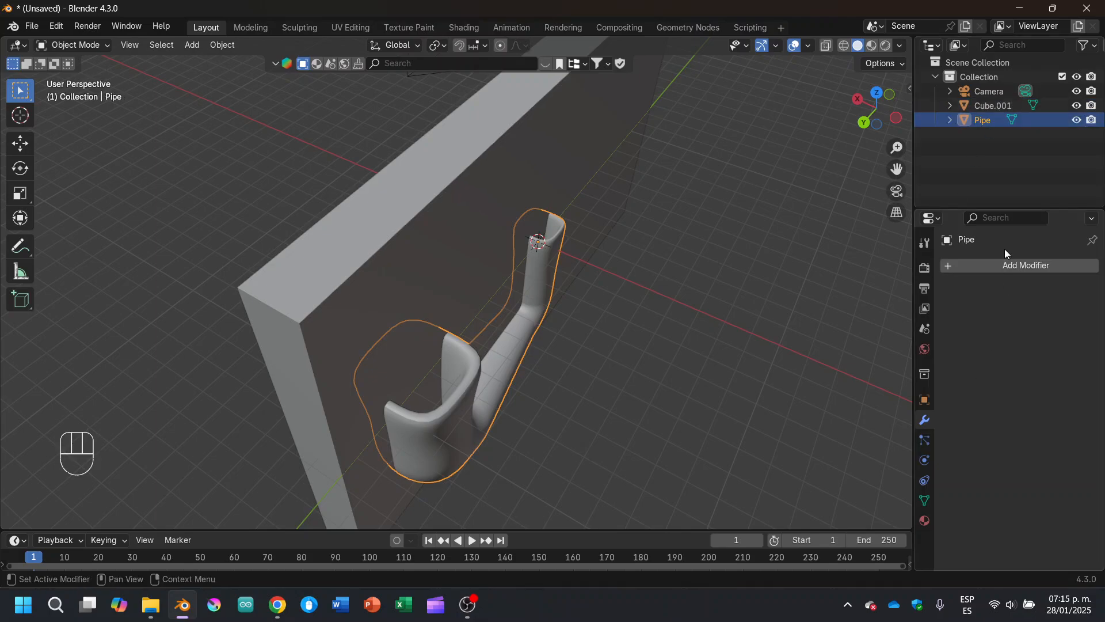
# Add a Boolean modifier in Difference mode to the Pipe, with the block Cube.001 as its cutting object.
pyautogui.click(997, 265)
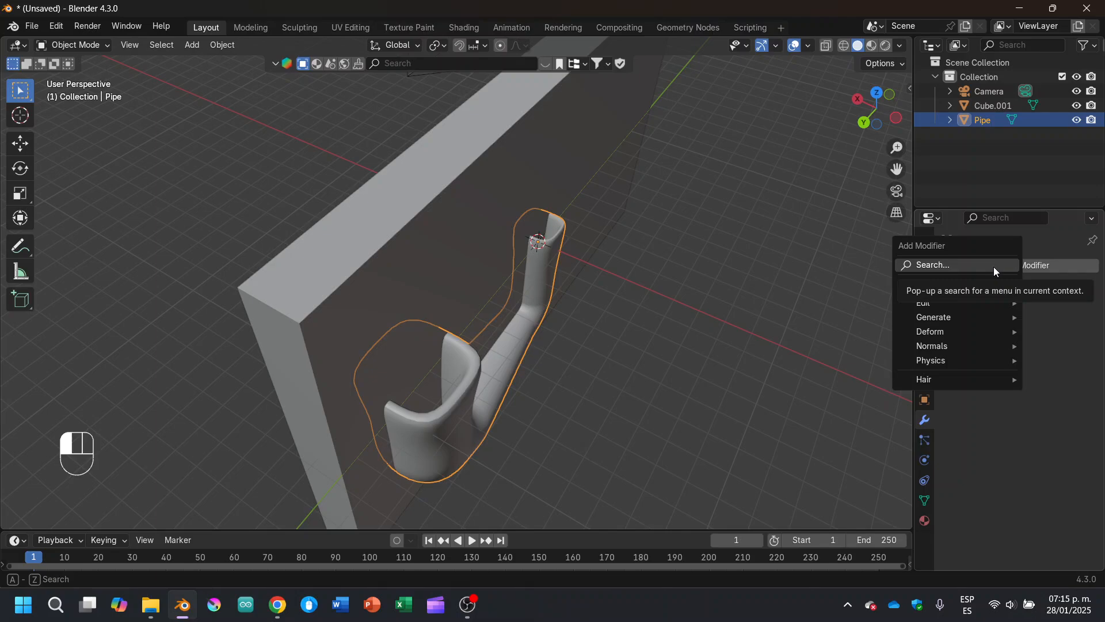
pyautogui.click(996, 266)
pyautogui.write('Boolean')
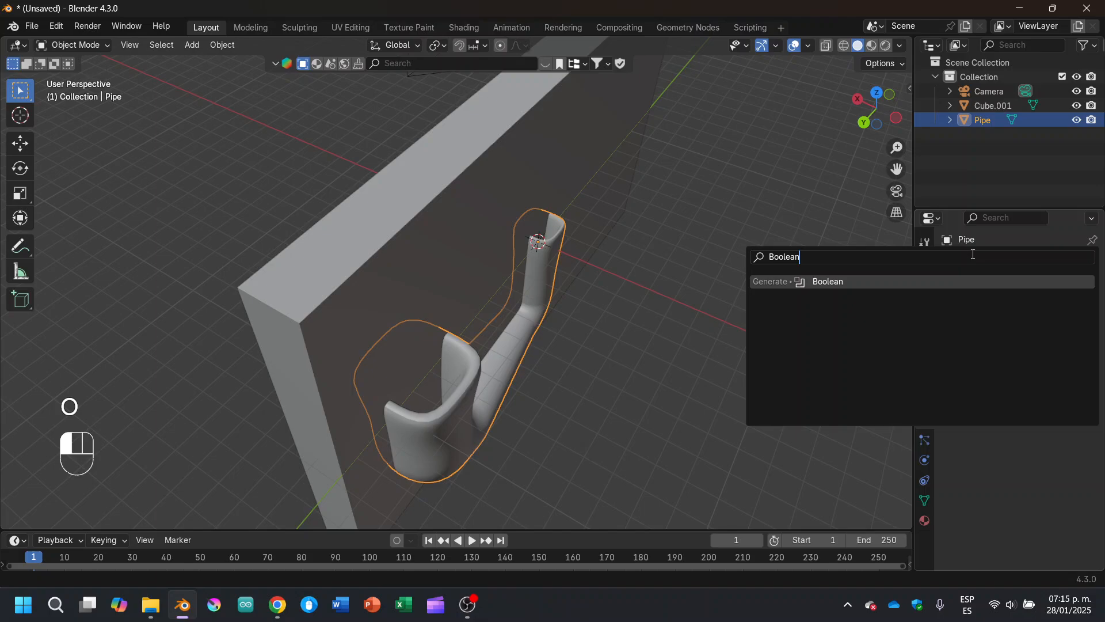
pyautogui.press('Return')
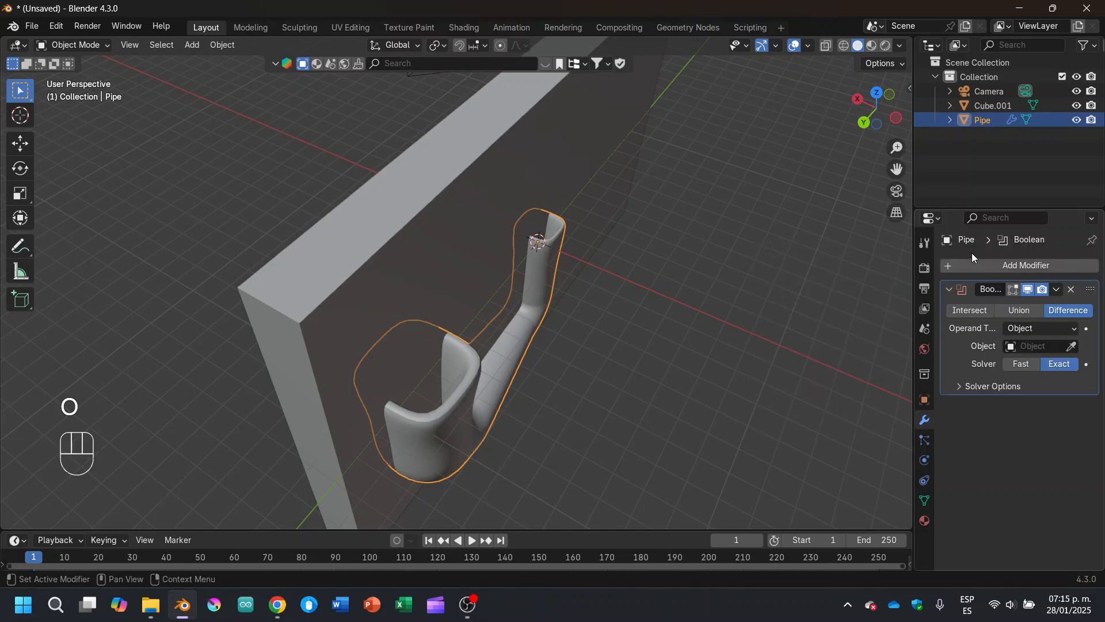
pyautogui.click(1072, 349)
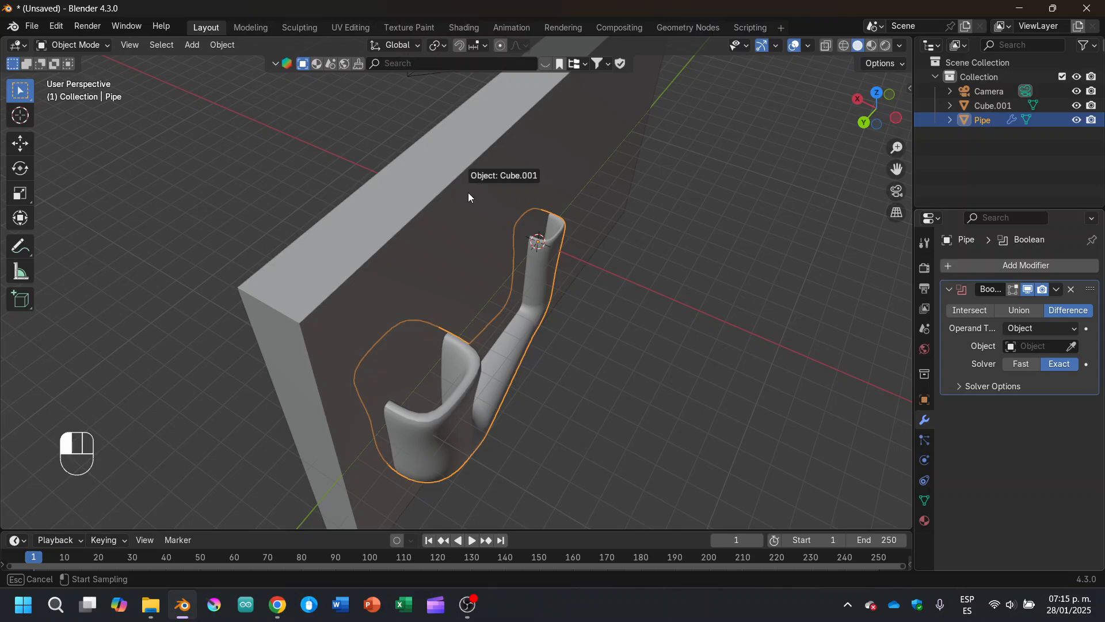
pyautogui.click(454, 221)
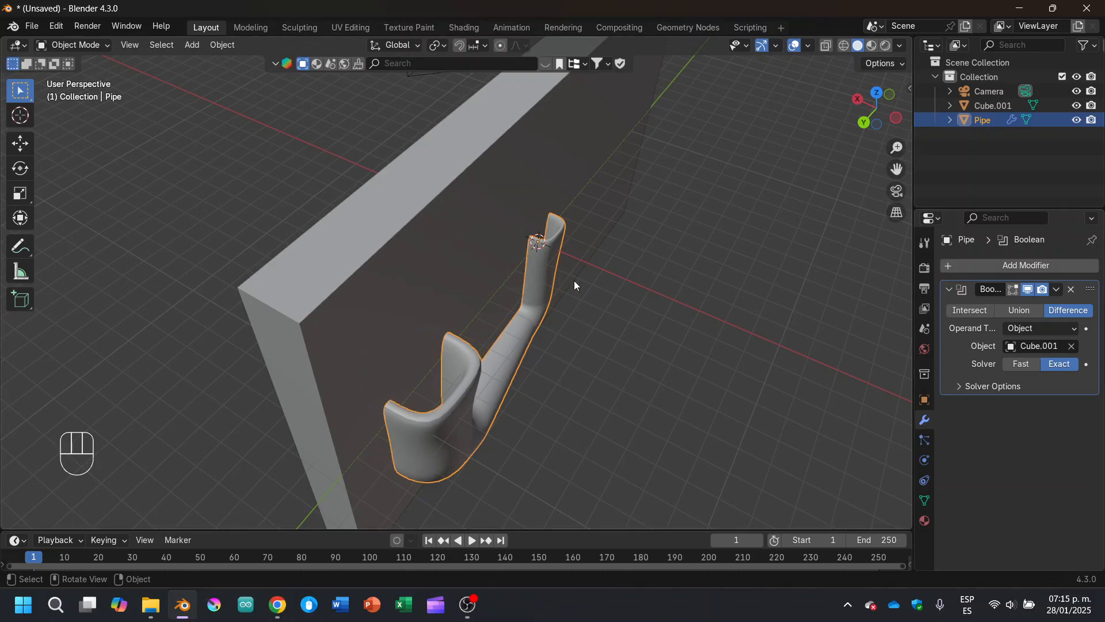
# Apply the Boolean modifier to the Pipe to make the lengthwise cut permanent.
pyautogui.click(1056, 290)
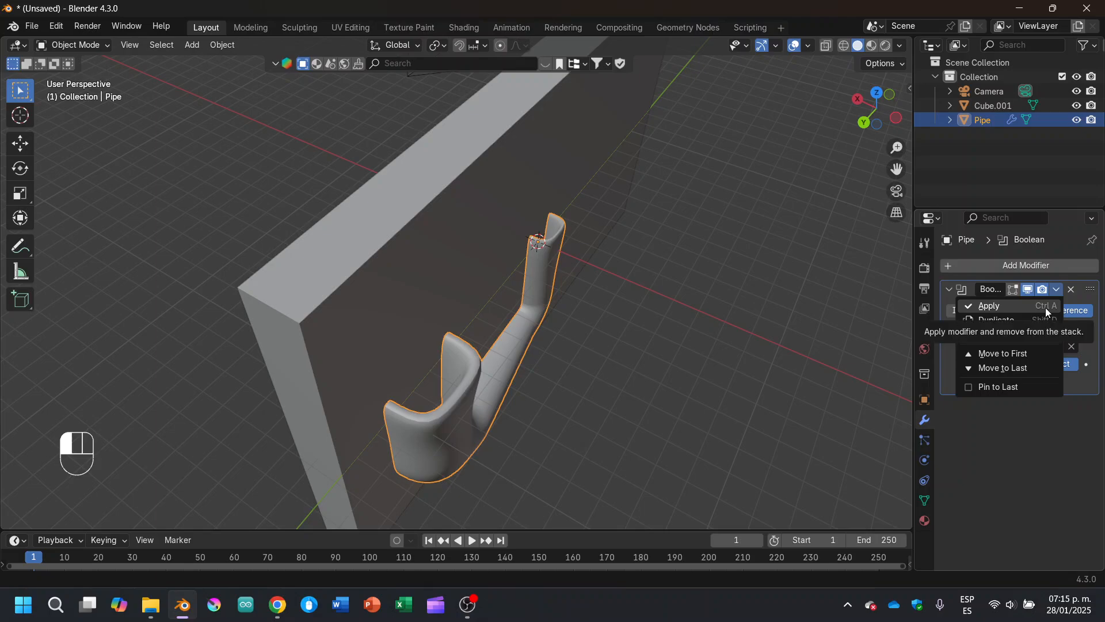
pyautogui.click(1039, 309)
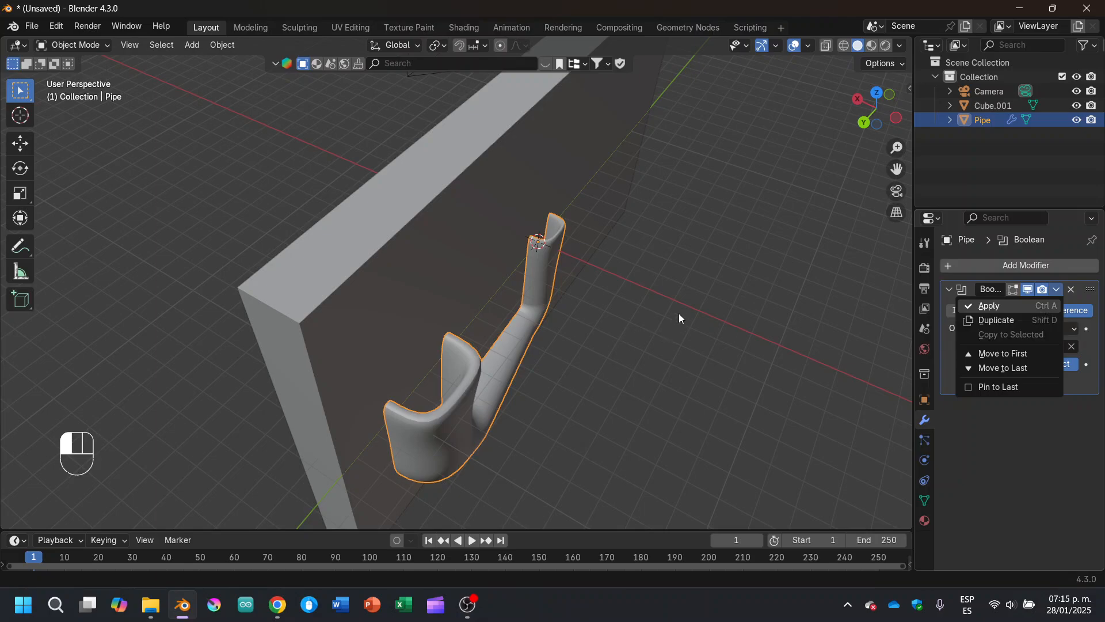
pyautogui.moveTo(678, 320); pyautogui.dragTo(728, 291, button='middle')
# Delete the cutting block Cube.001 from the scene.
pyautogui.click(467, 291)
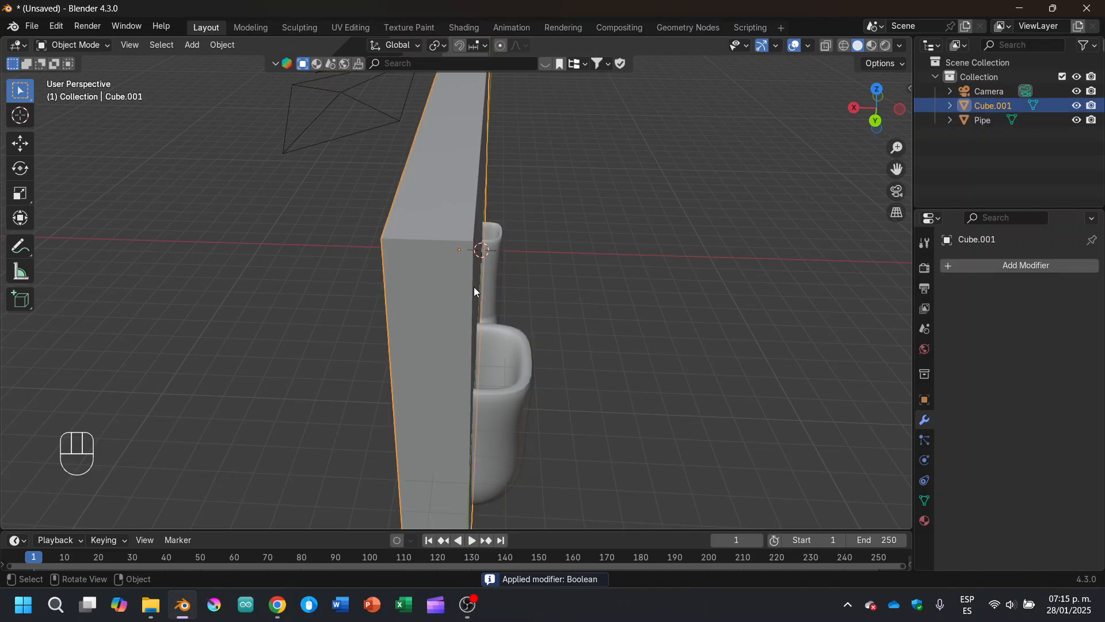
pyautogui.moveTo(491, 288); pyautogui.dragTo(659, 282, button='middle')
pyautogui.scroll(-3, 619, 247)
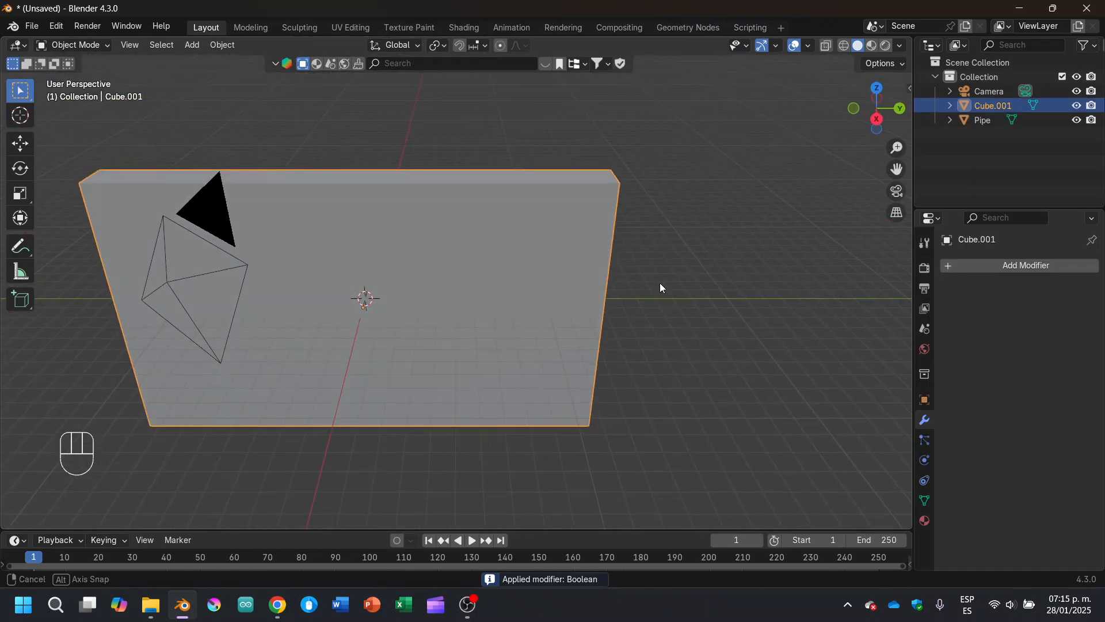
pyautogui.press('x')
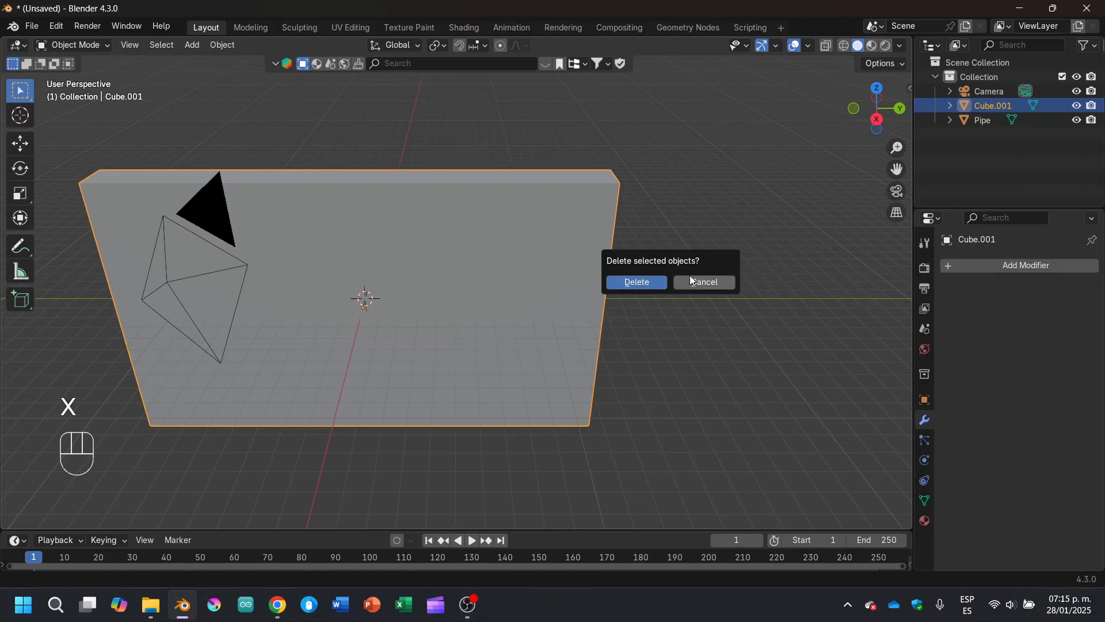
pyautogui.press('x')
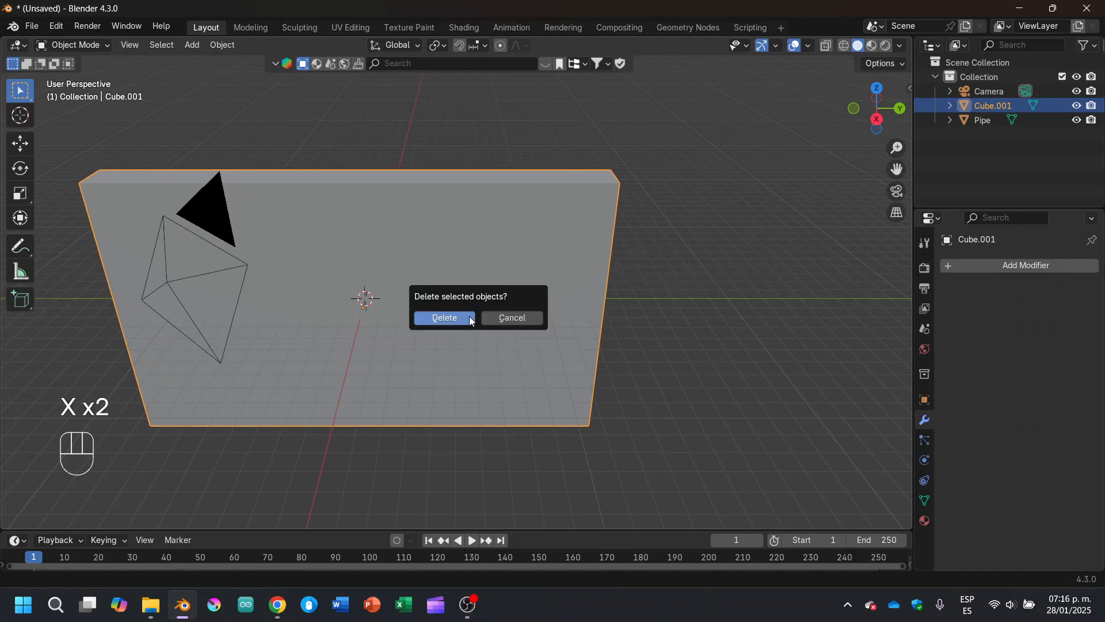
pyautogui.click(469, 321)
# Inspect the halved pipe's open interior through the camera, in perspective and in the right orthographic view.
pyautogui.moveTo(463, 316); pyautogui.dragTo(797, 144, button='middle')
pyautogui.click(896, 191)
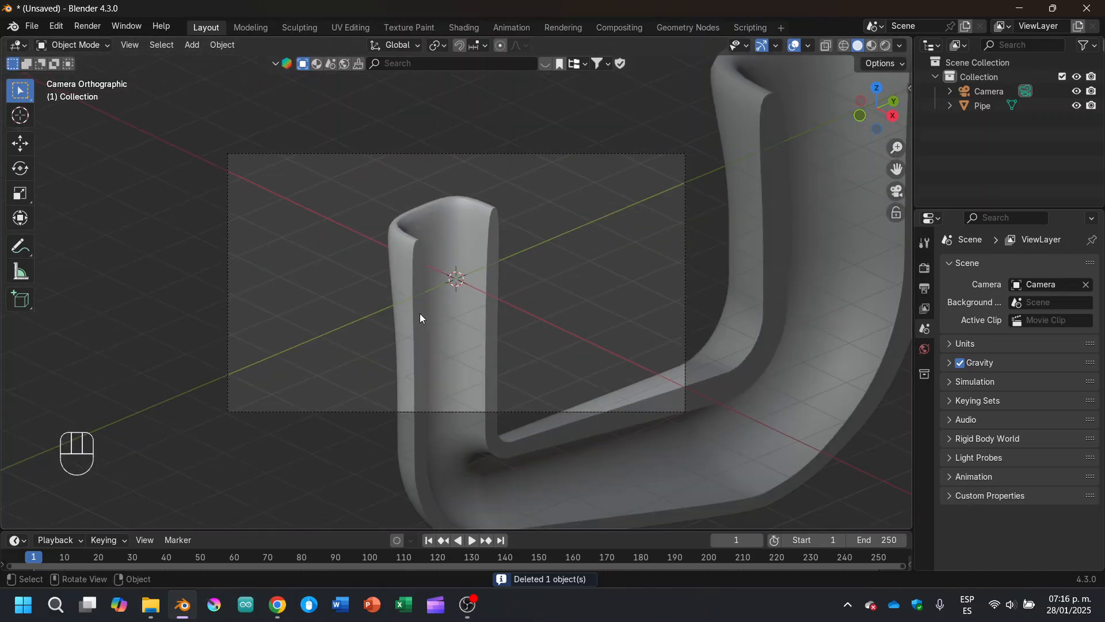
pyautogui.moveTo(441, 327); pyautogui.dragTo(474, 285, button='middle')
pyautogui.scroll(-5, 498, 258)
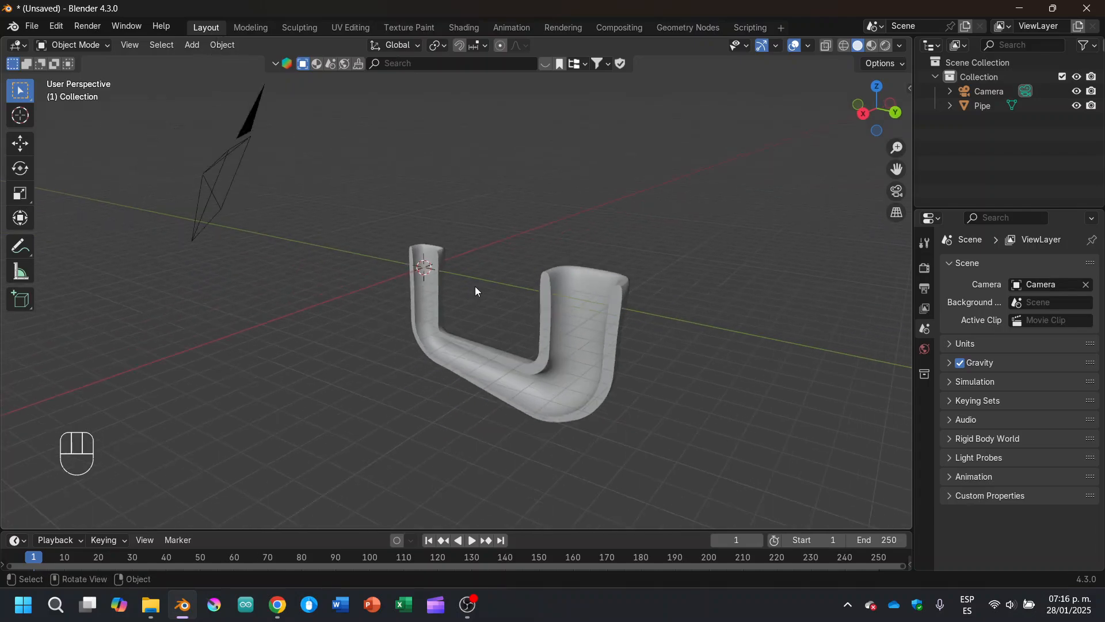
pyautogui.scroll(3, 475, 286)
pyautogui.click(863, 113)
pyautogui.scroll(3, 705, 268)
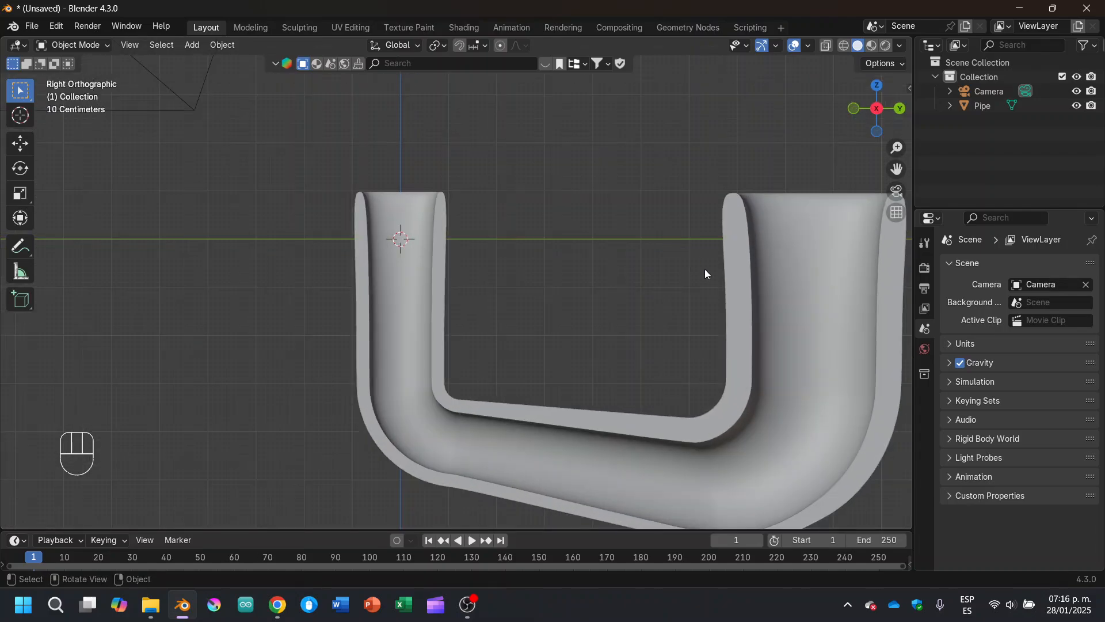
pyautogui.keyDown('shift'); pyautogui.moveTo(705, 268); pyautogui.dragTo(530, 258, button='middle'); pyautogui.keyUp('shift')
pyautogui.scroll(-2, 529, 258)
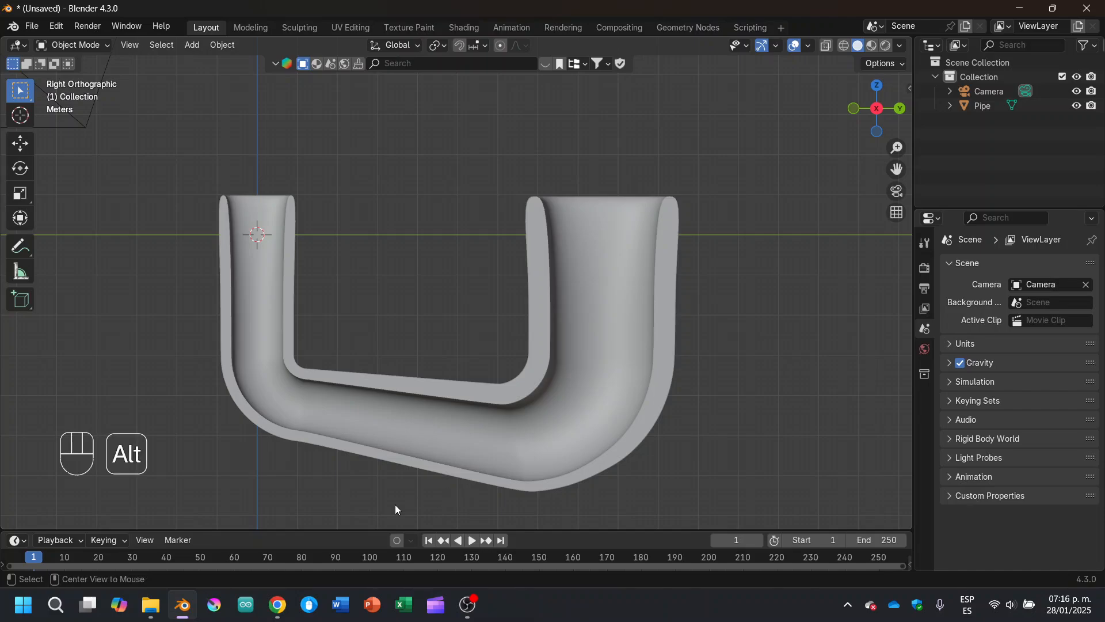
# Check the Pascal's Law reference image in Chrome, return to Blender and compare it with the halved pipe.
pyautogui.hotkey('alt', 'Tab')
pyautogui.hotkey('alt', 'Tab')
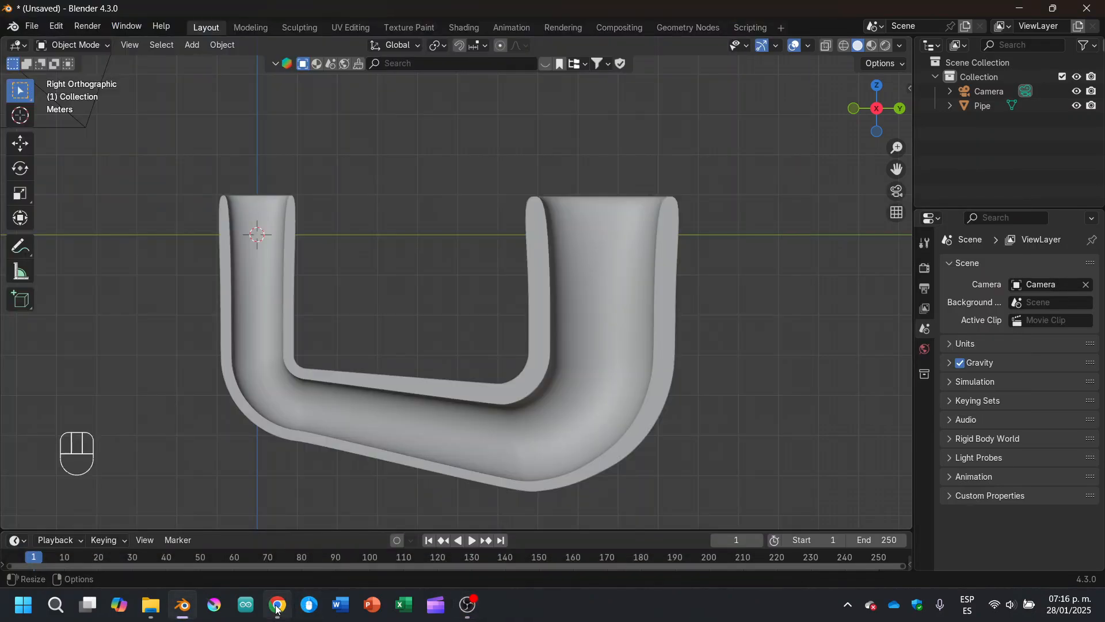
pyautogui.click(281, 606)
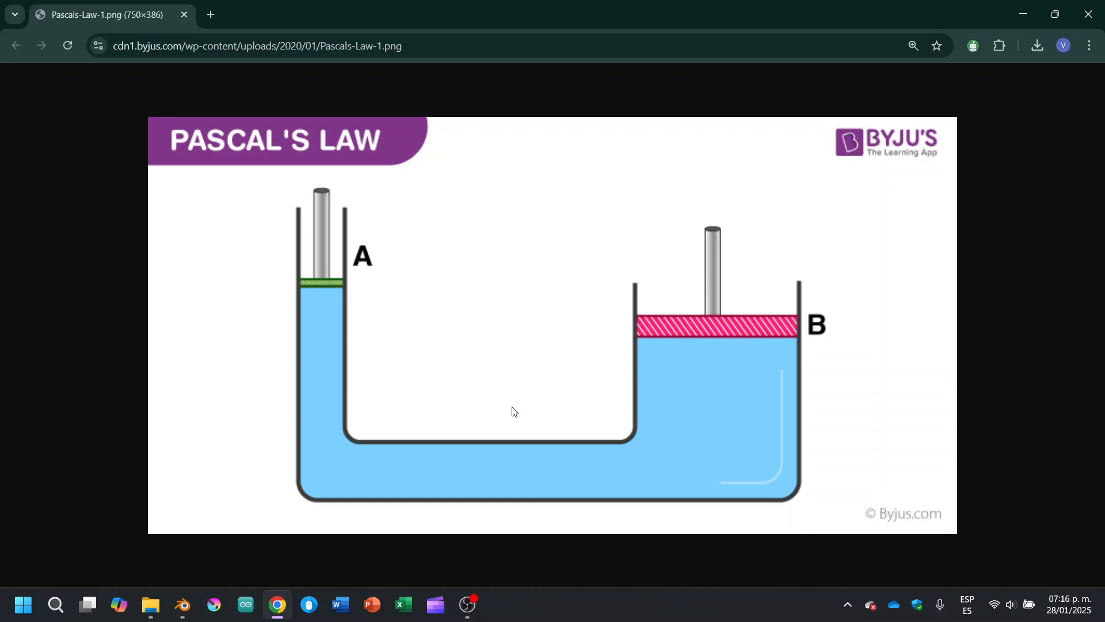
pyautogui.hotkey('alt', 'Tab')
pyautogui.moveTo(518, 377); pyautogui.dragTo(483, 432, button='middle')
pyautogui.scroll(4, 506, 385)
pyautogui.click(557, 340)
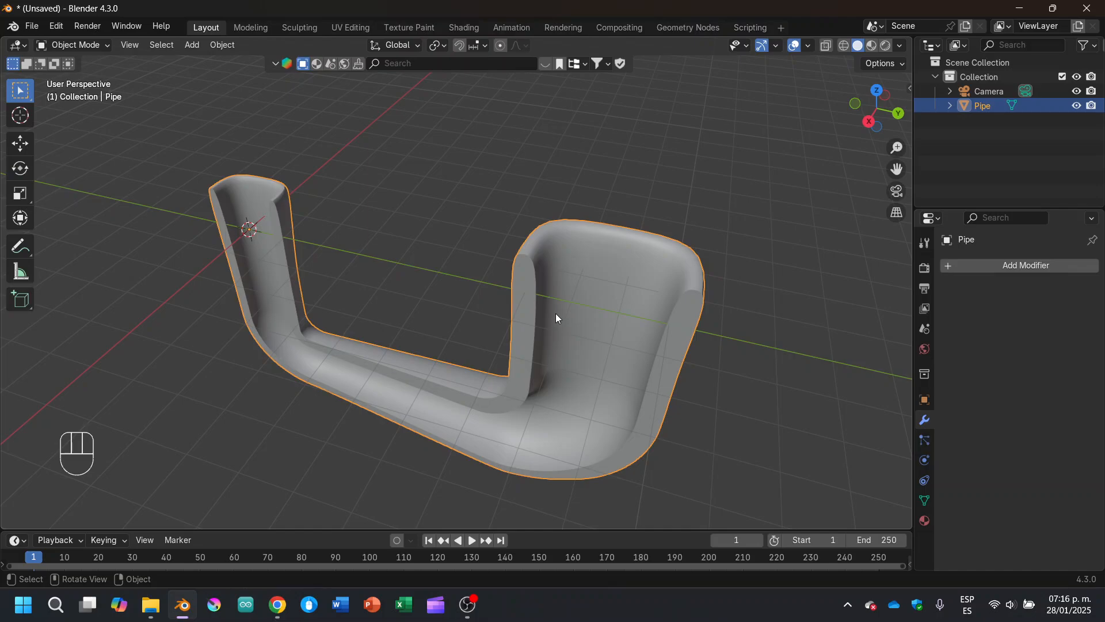
pyautogui.scroll(-2, 564, 305)
pyautogui.moveTo(568, 301); pyautogui.dragTo(576, 311, button='middle')
# Set the camera's Z rotation to 0°.
pyautogui.click(59, 182)
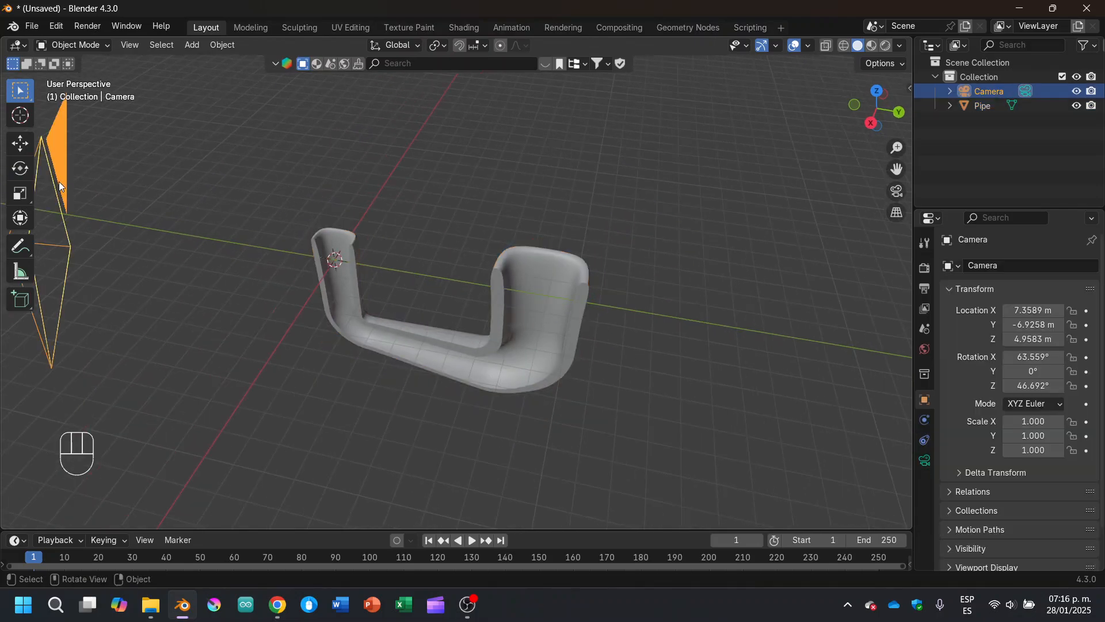
pyautogui.click(925, 461)
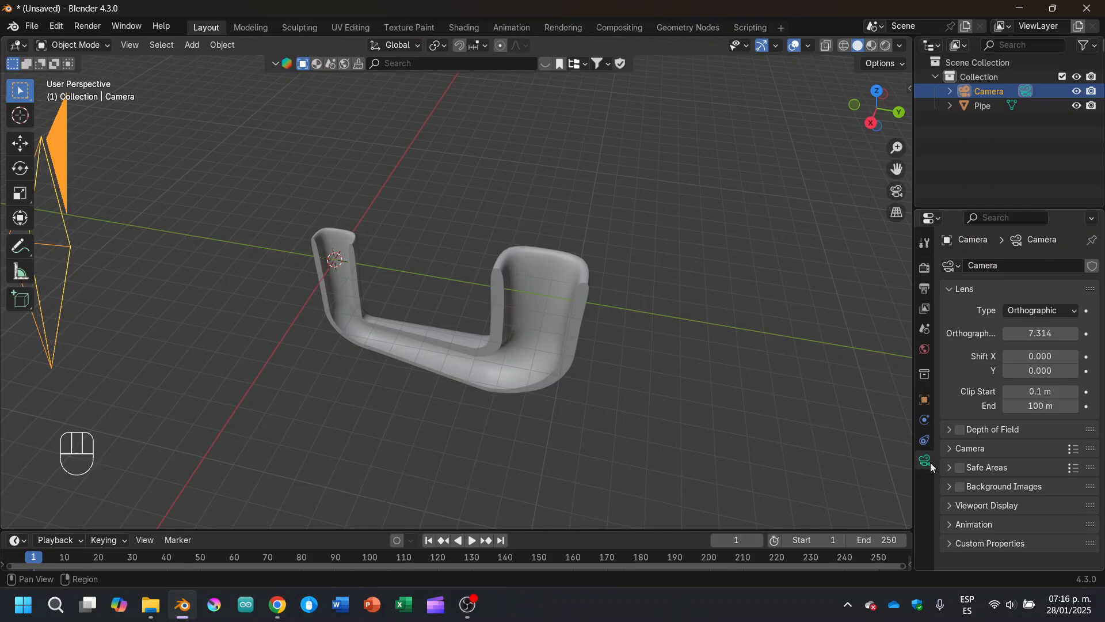
pyautogui.click(923, 400)
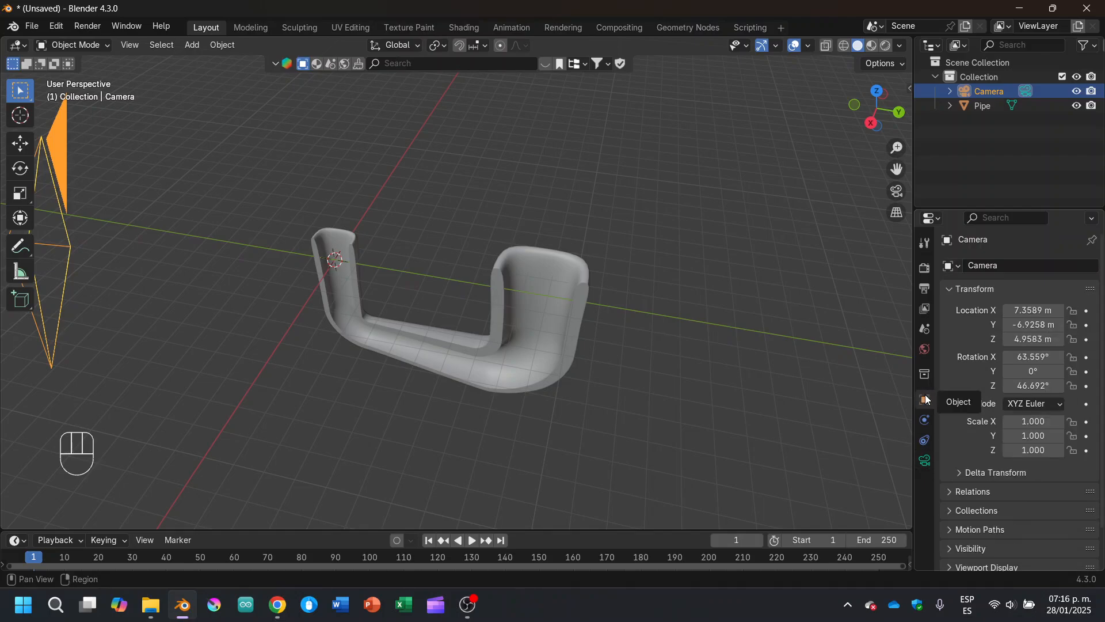
pyautogui.click(1033, 385)
pyautogui.write('0')
pyautogui.press('Return')
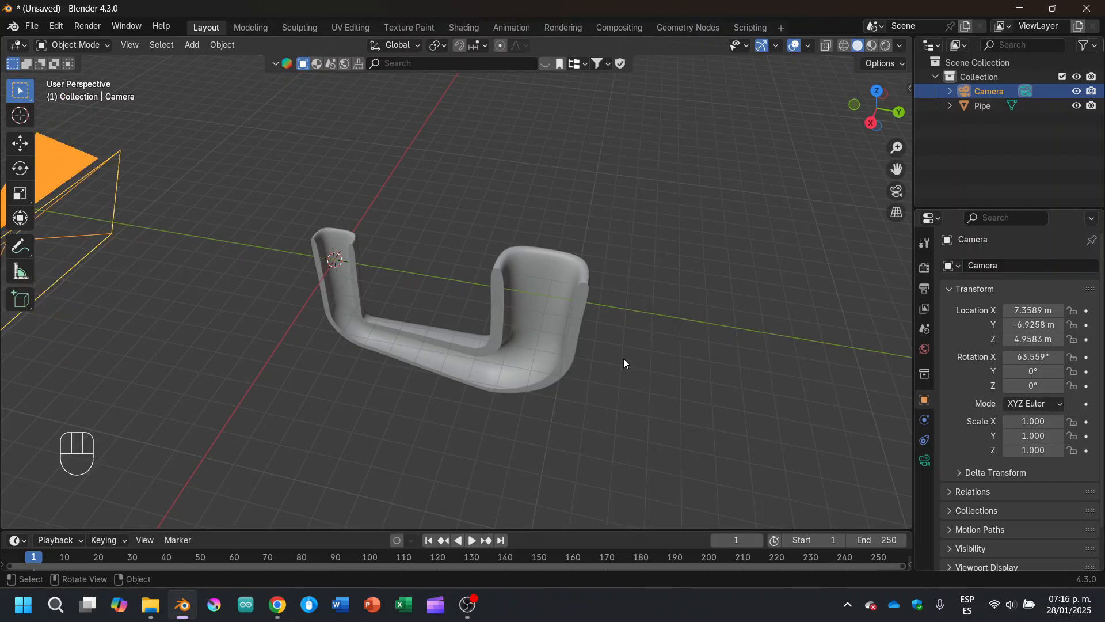
# From the top view, set the camera's Z rotation to 90° so it faces the pipe's cut side.
pyautogui.click(871, 87)
pyautogui.keyDown('shift'); pyautogui.moveTo(614, 251); pyautogui.dragTo(550, 106, button='middle'); pyautogui.keyUp('shift')
pyautogui.scroll(-2, 704, 395)
pyautogui.press('g')
pyautogui.rightClick(714, 391)
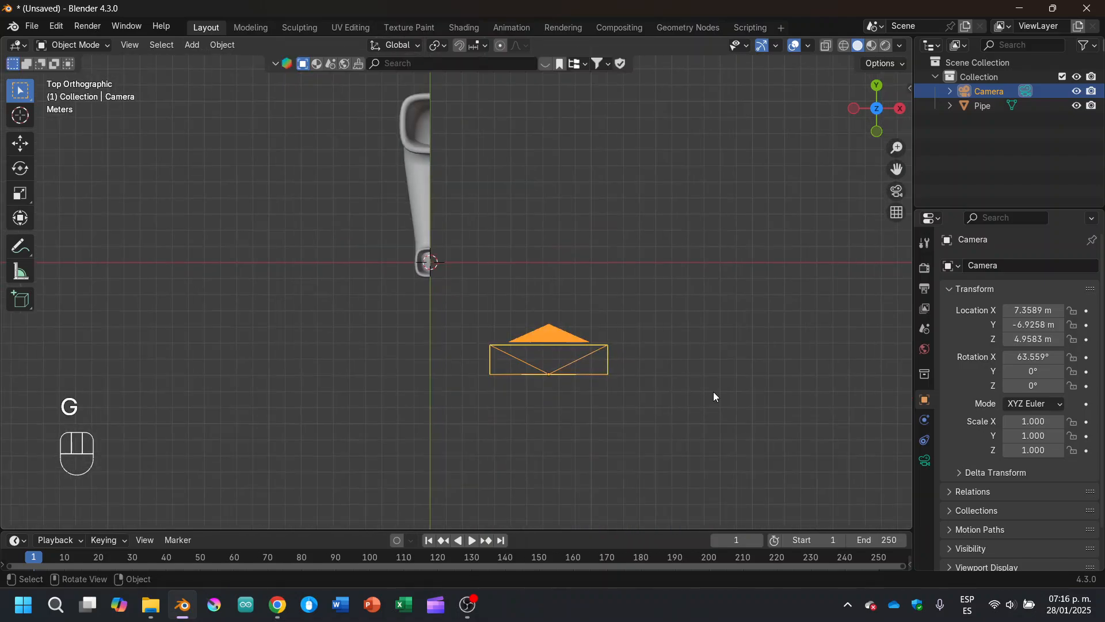
pyautogui.click(1039, 385)
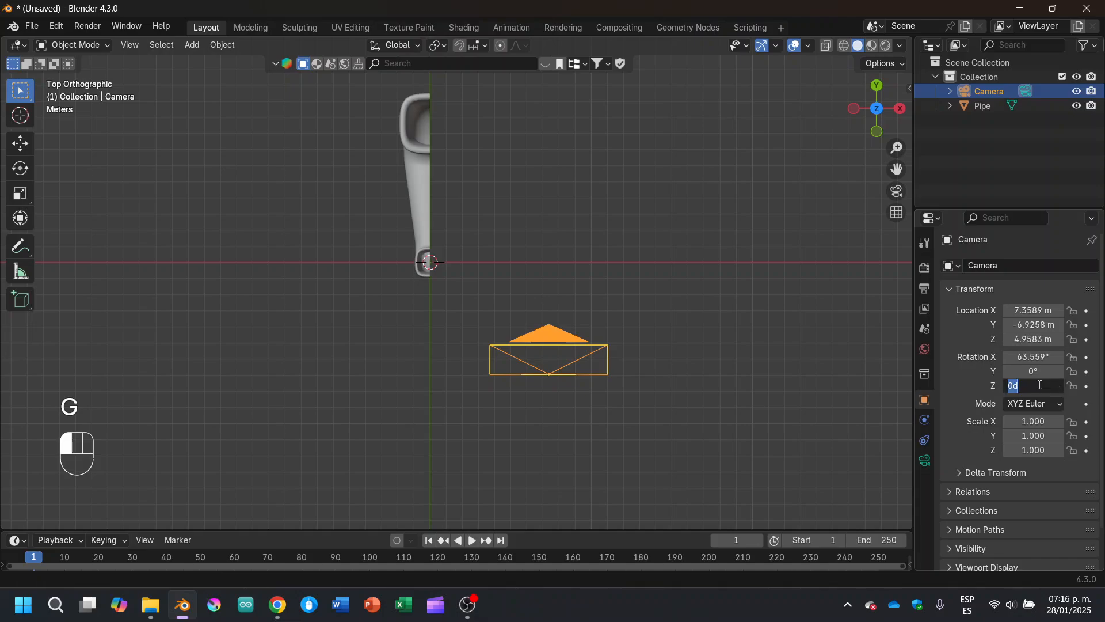
pyautogui.write('90')
pyautogui.press('Return')
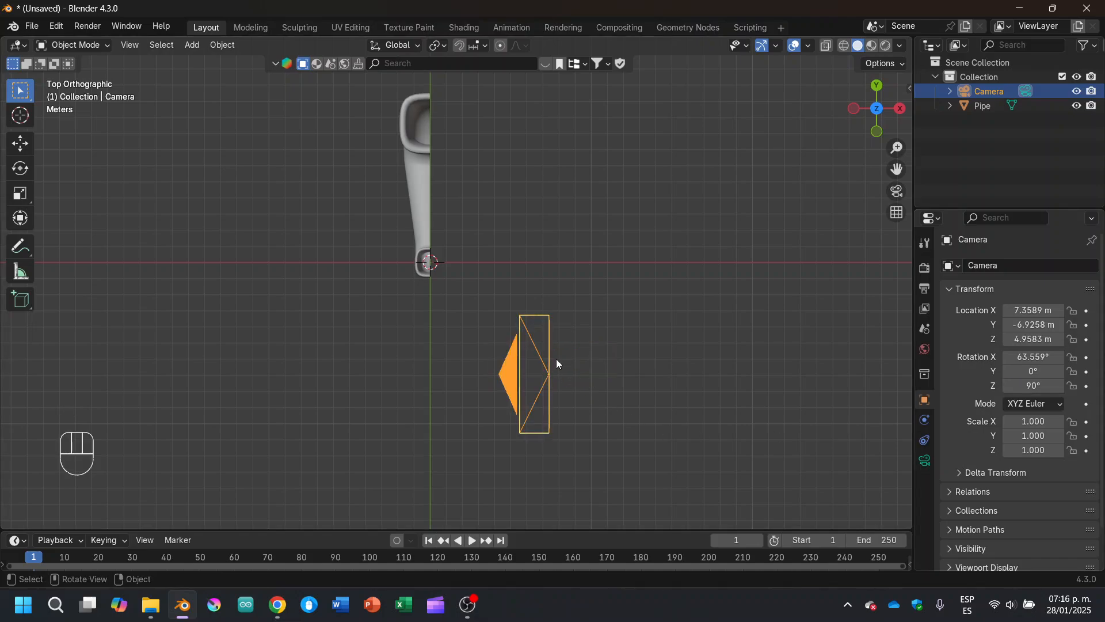
# Move the camera 5 m along X and 12 m along Y with its height locked, using snapped increments.
pyautogui.keyDown('shift'); pyautogui.moveTo(556, 358); pyautogui.dragTo(550, 446, button='middle'); pyautogui.keyUp('shift')
pyautogui.press('g')
pyautogui.press('ctrl')
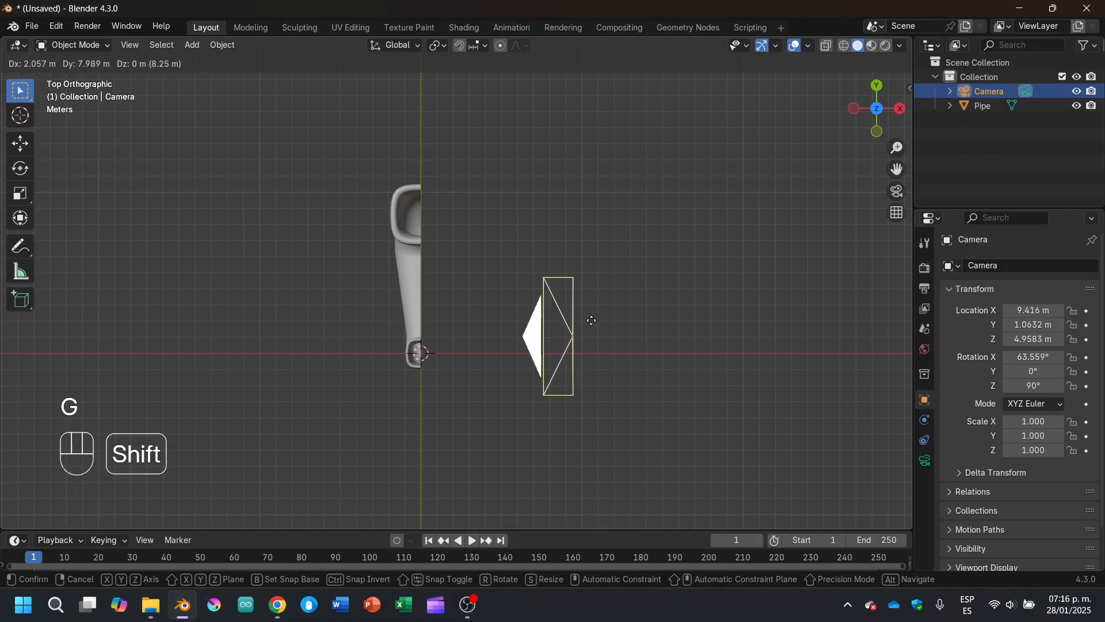
pyautogui.hotkey('shift', 'z')
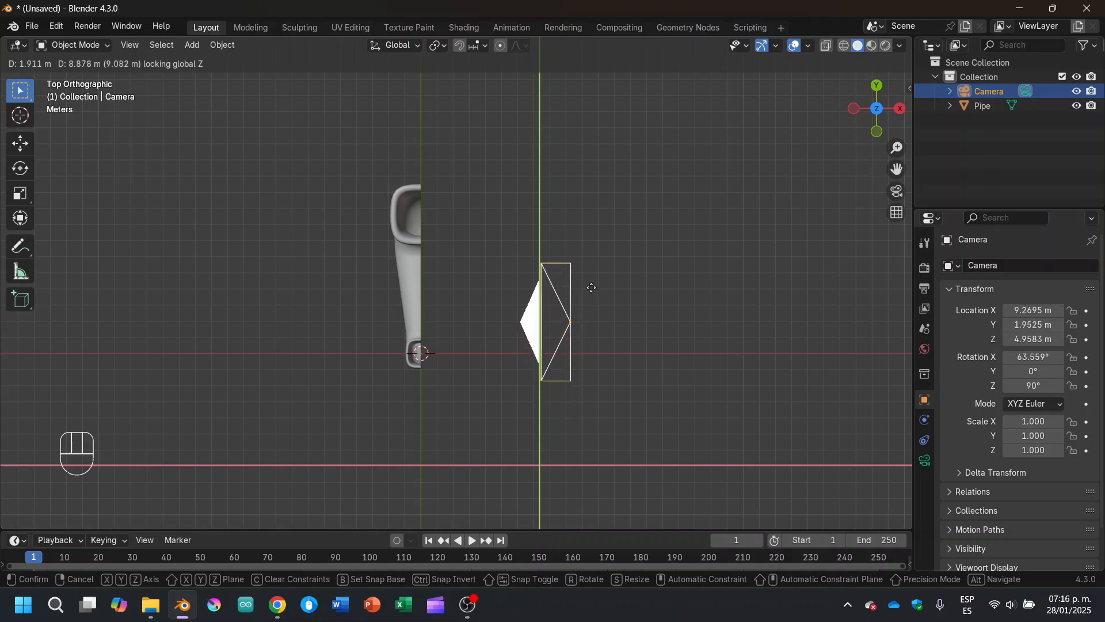
pyautogui.press('ctrl')
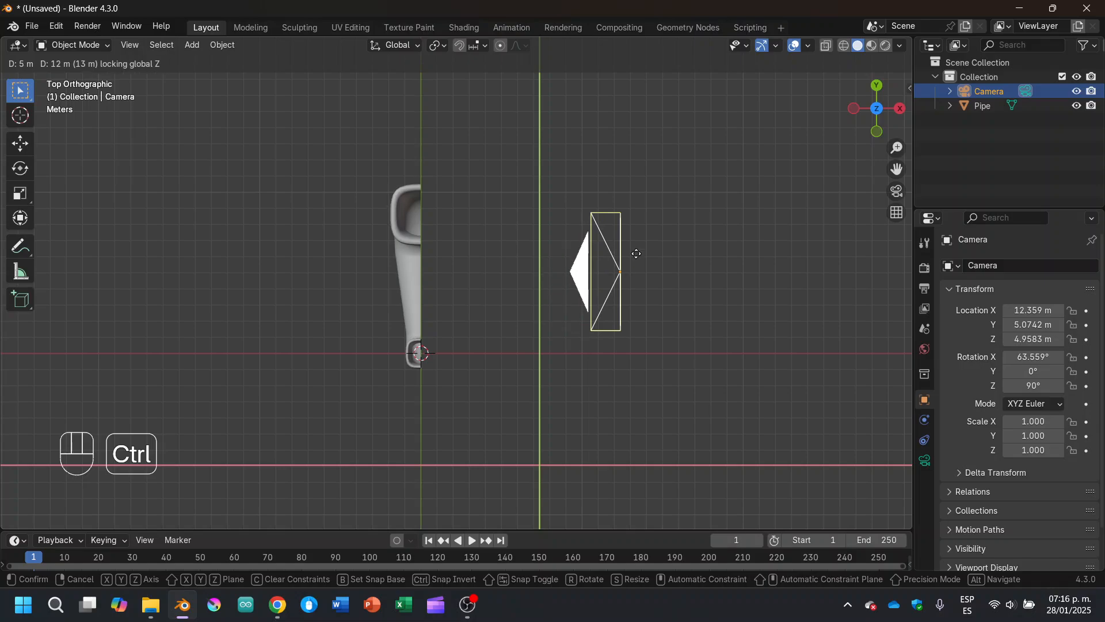
pyautogui.click(636, 254)
pyautogui.moveTo(660, 281); pyautogui.dragTo(697, 276, button='middle')
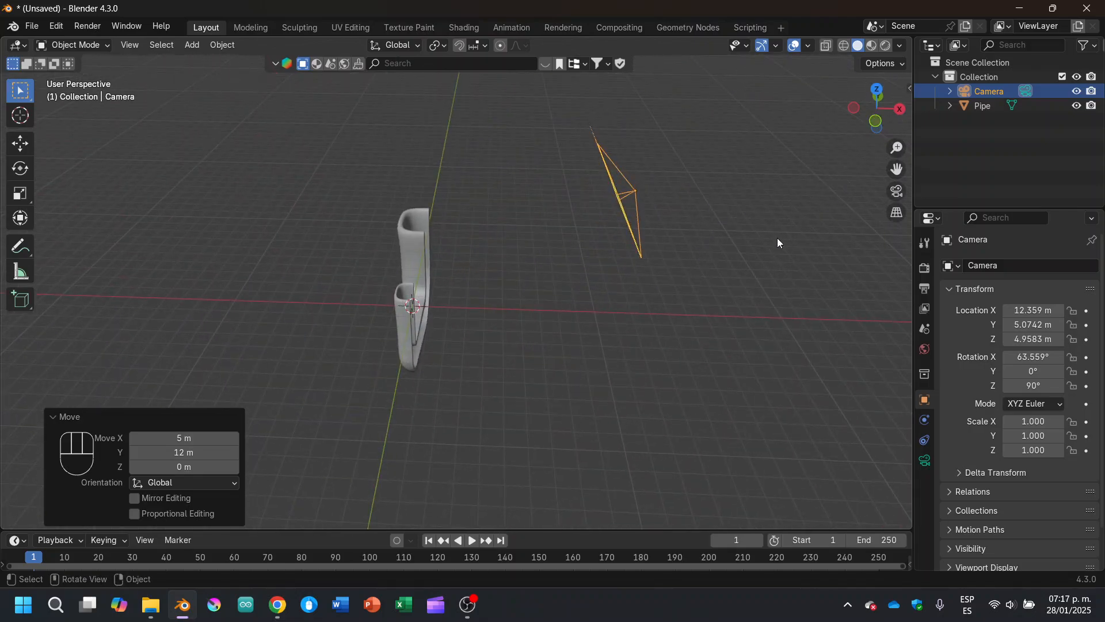
pyautogui.moveTo(777, 240); pyautogui.dragTo(852, 139, button='middle')
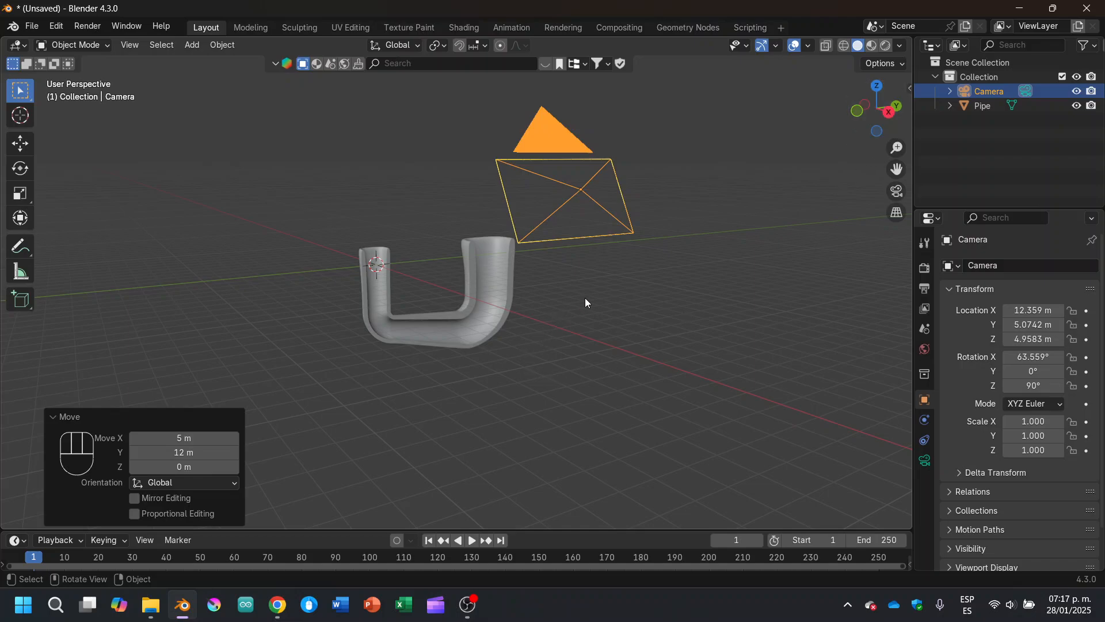
pyautogui.press('g')
pyautogui.hotkey('shift', 'z')
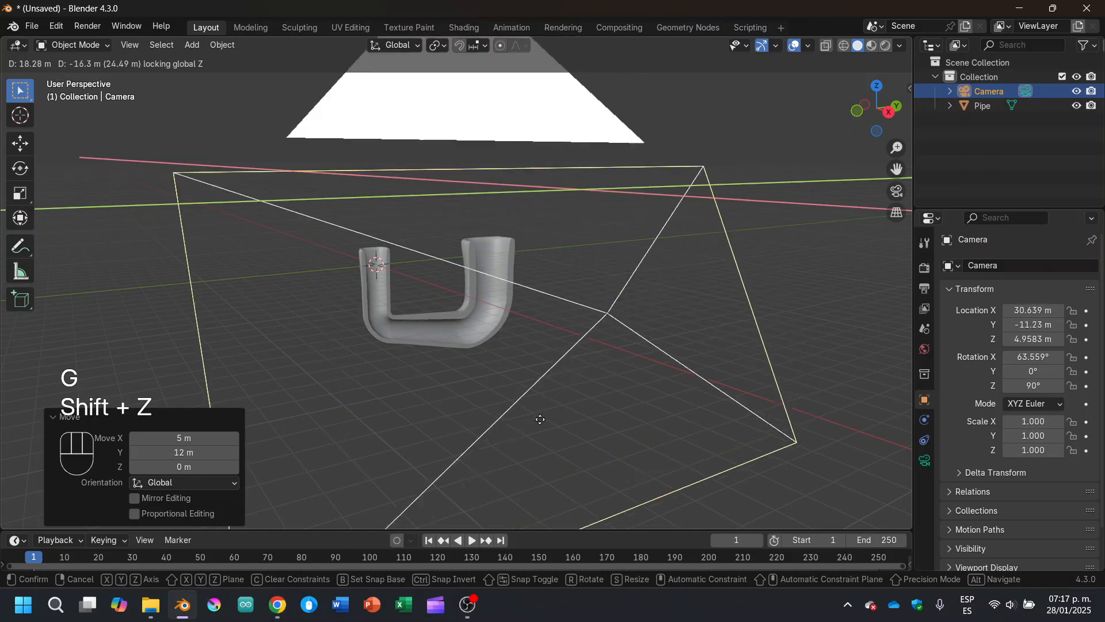
pyautogui.click(249, 273)
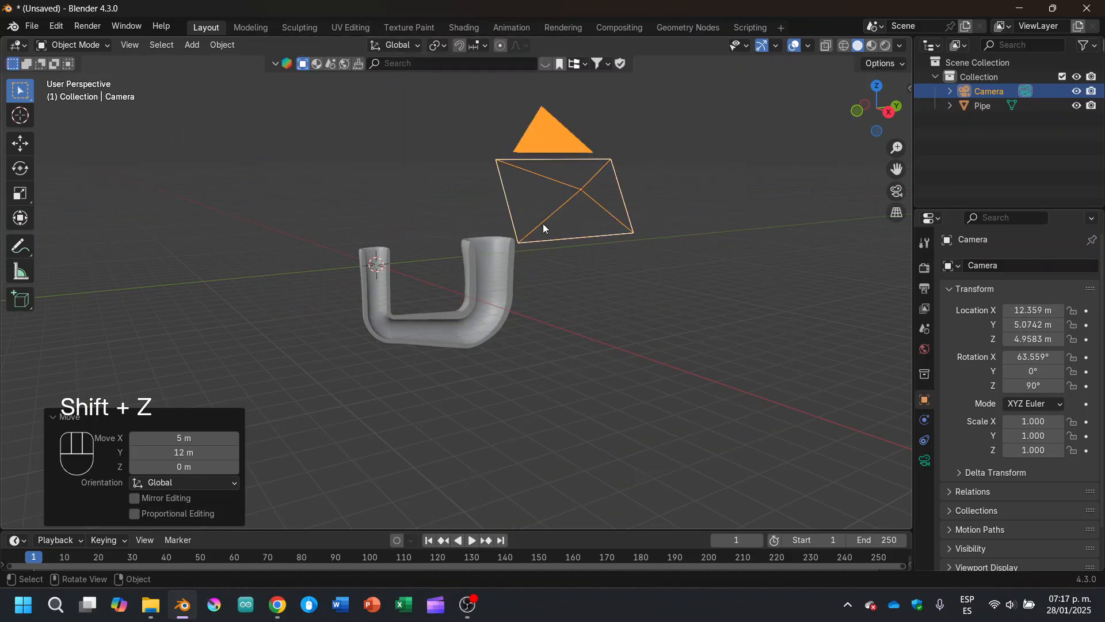
# Look through the camera and raise its orthographic scale to about 17.814 so the whole pipe fits the frame.
pyautogui.click(896, 190)
pyautogui.scroll(1, 690, 288)
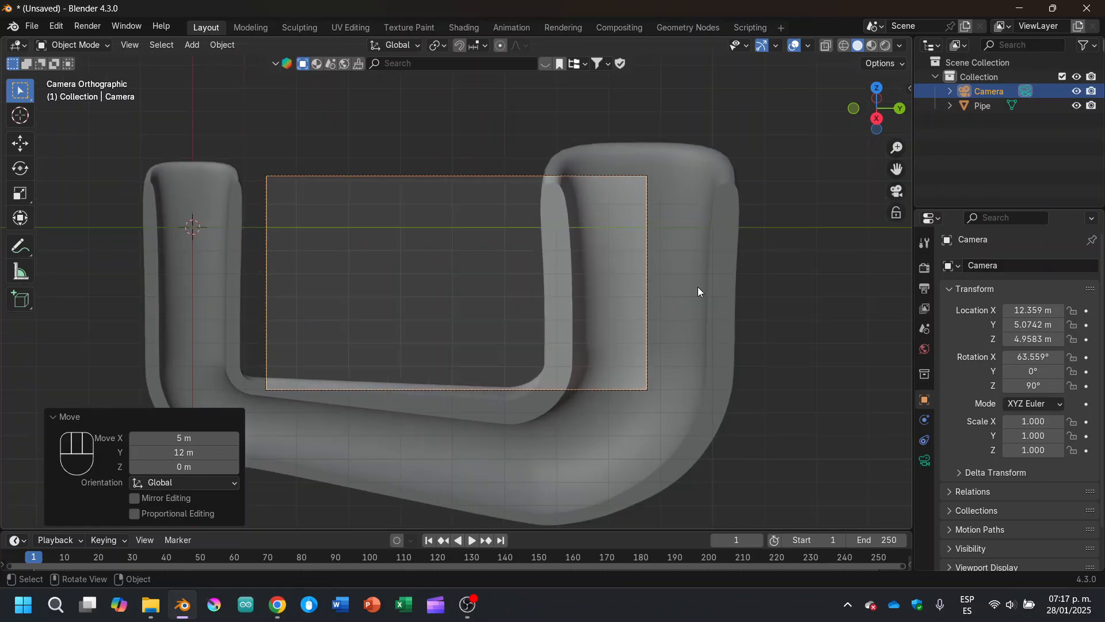
pyautogui.click(925, 461)
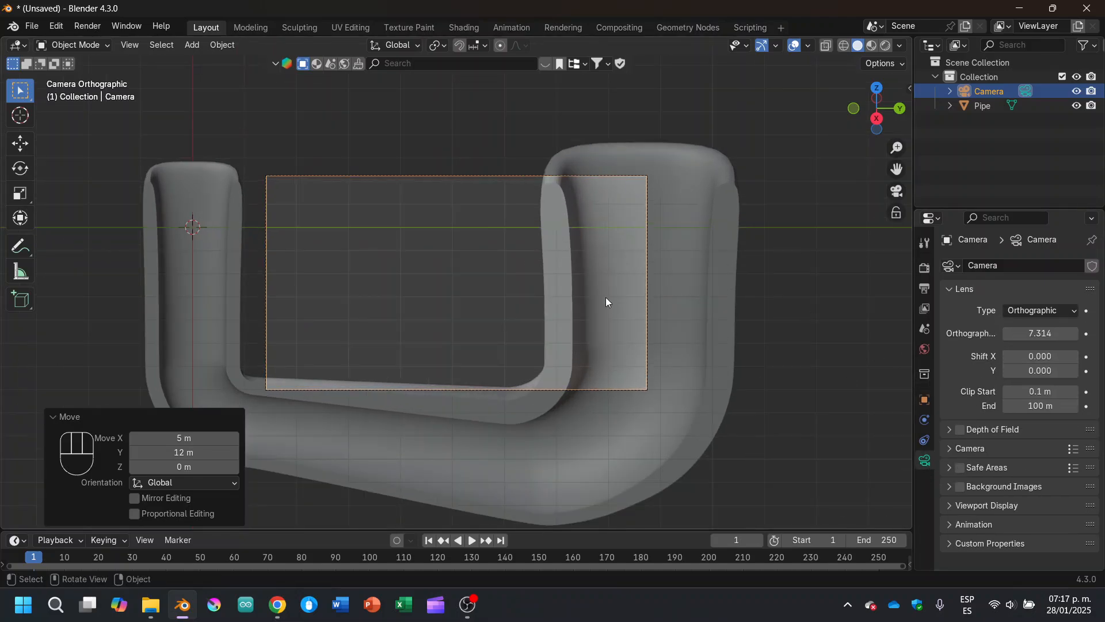
pyautogui.scroll(-1, 600, 289)
pyautogui.scroll(1, 599, 289)
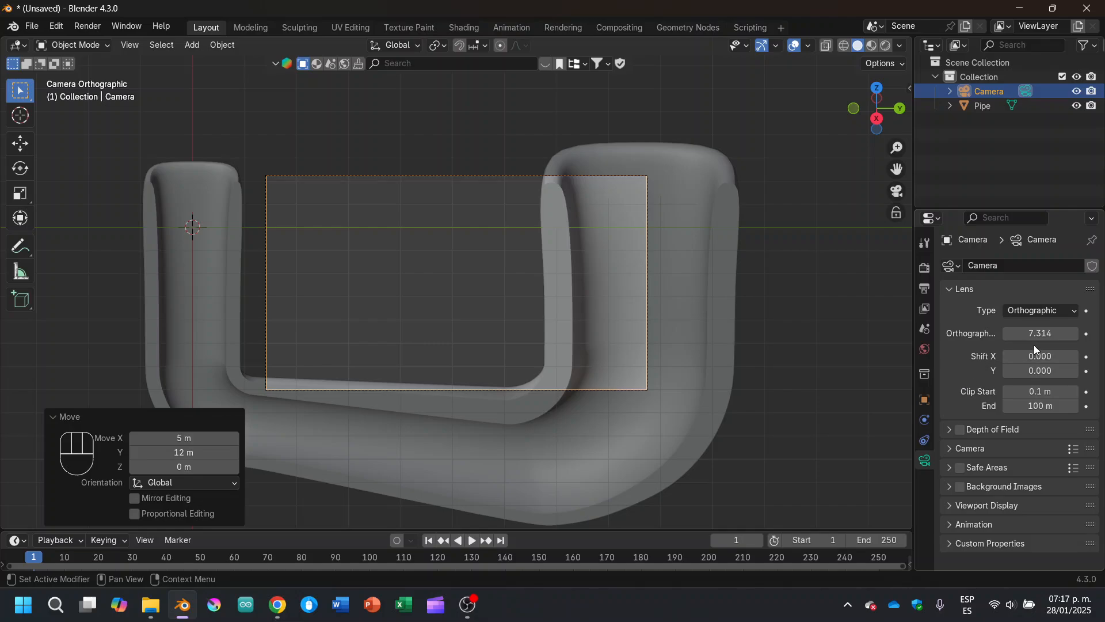
pyautogui.moveTo(1024, 333); pyautogui.dragTo(1094, 333)
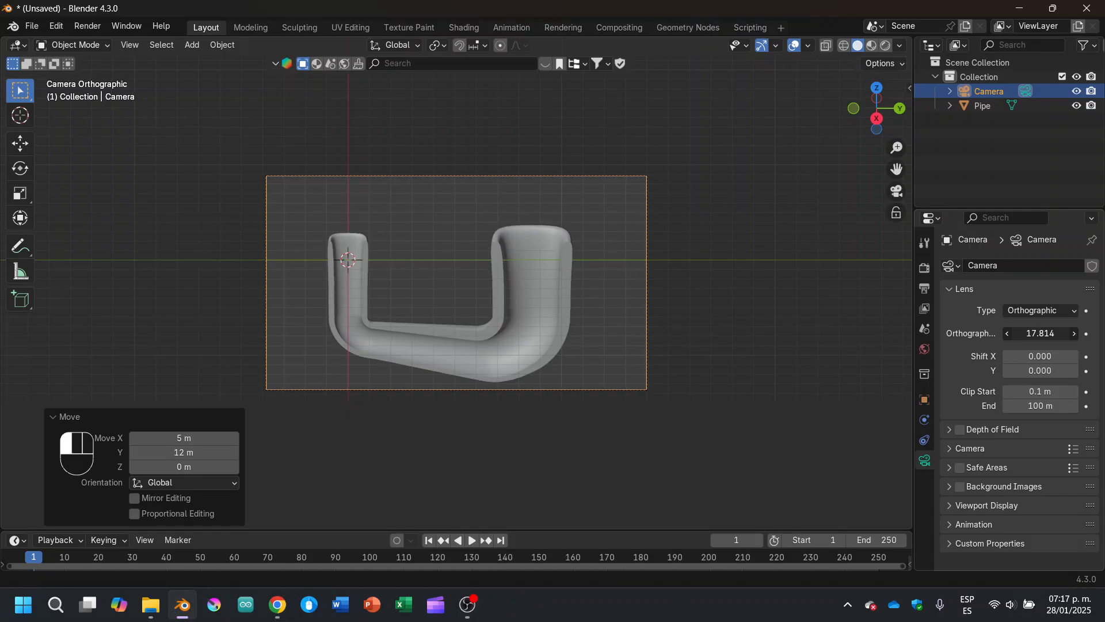
pyautogui.scroll(3, 687, 386)
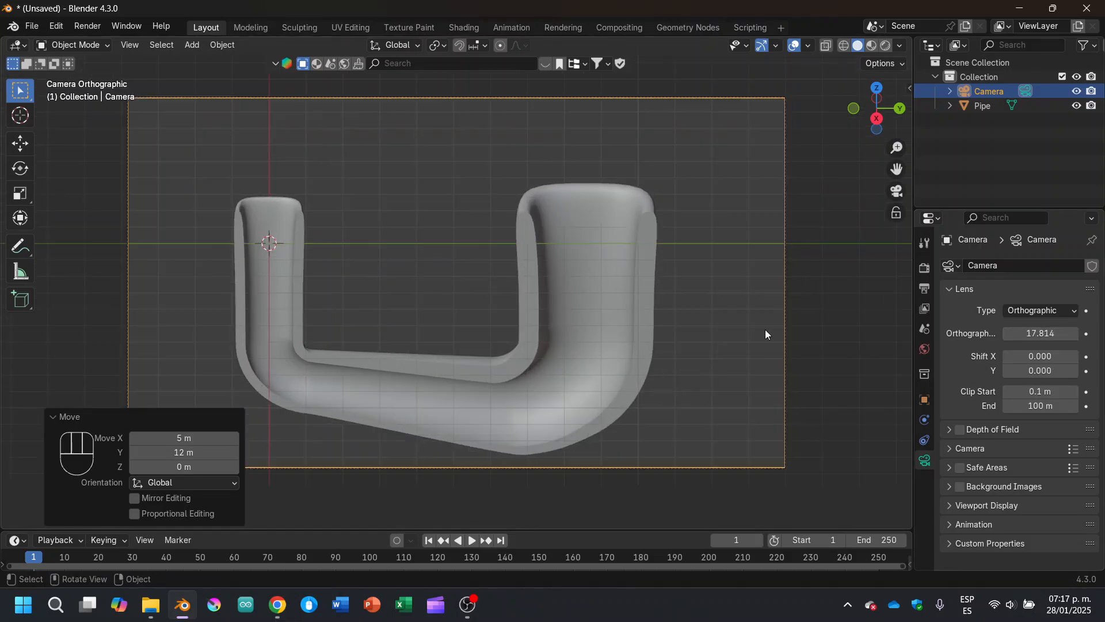
# Check the pipe's outline within the camera frame and switch to Chrome to examine the Pascal's Law reference image.
pyautogui.click(586, 348)
pyautogui.click(696, 313)
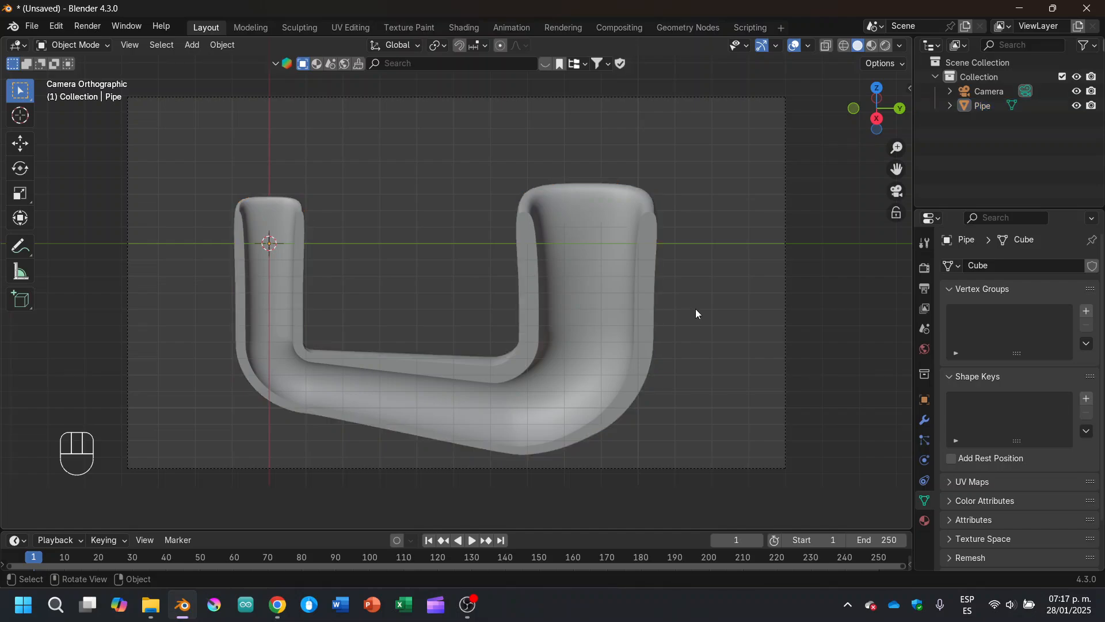
pyautogui.click(591, 334)
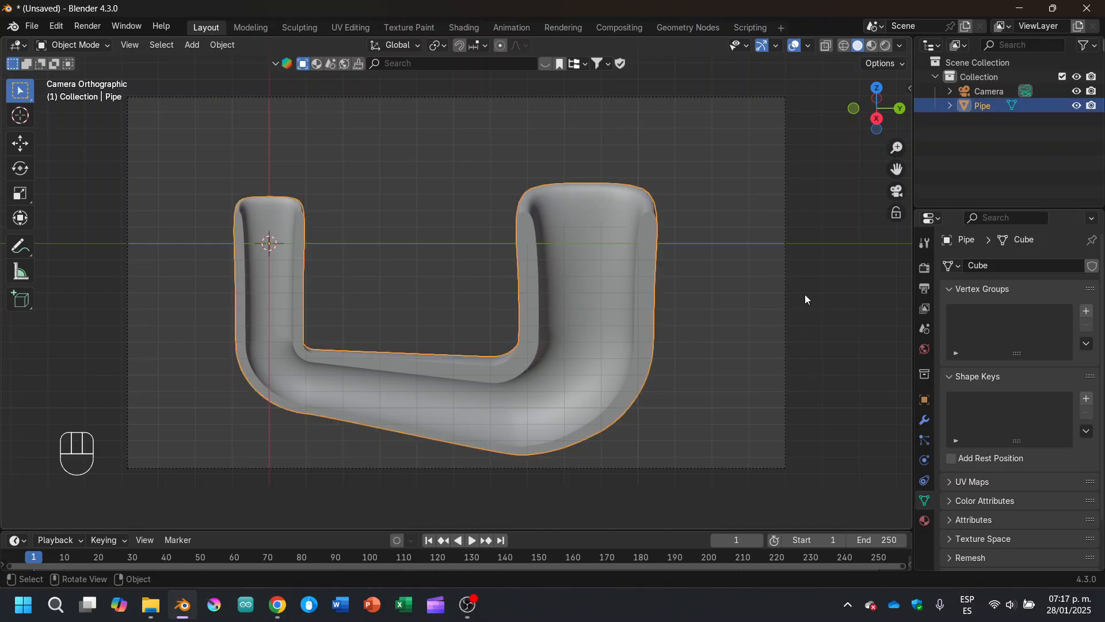
pyautogui.click(757, 282)
pyautogui.hotkey('alt', 'Tab')
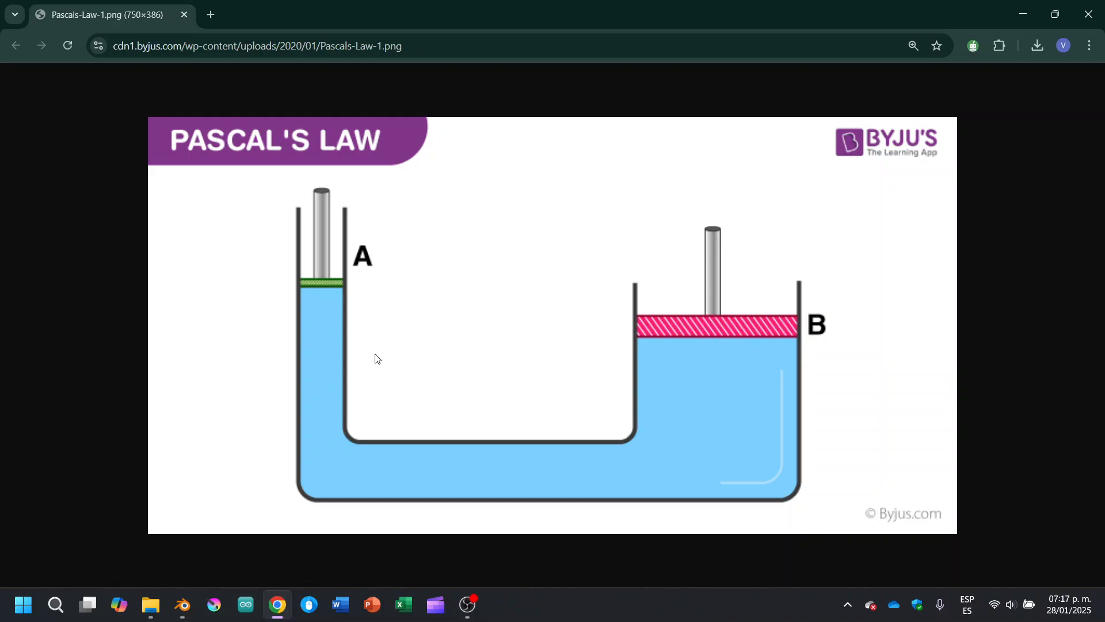
# Switch back to Blender and, in top view, add a circle mesh at the world origin inside the pipe's narrow arm.
pyautogui.hotkey('alt', 'Tab')
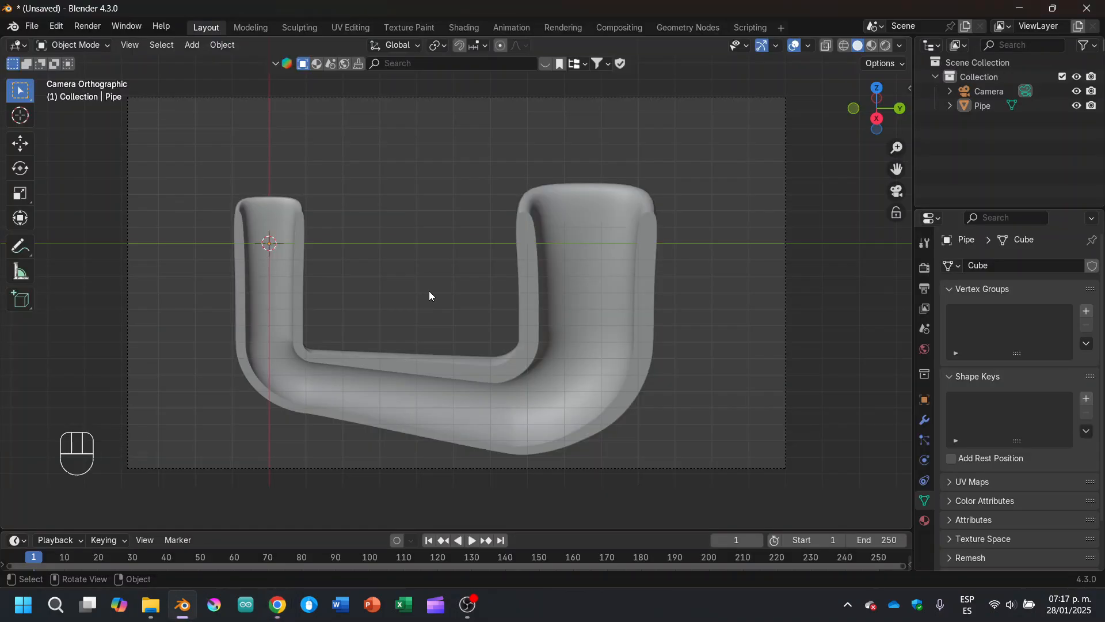
pyautogui.moveTo(429, 296); pyautogui.dragTo(586, 226, button='middle')
pyautogui.click(883, 103)
pyautogui.scroll(-3, 555, 276)
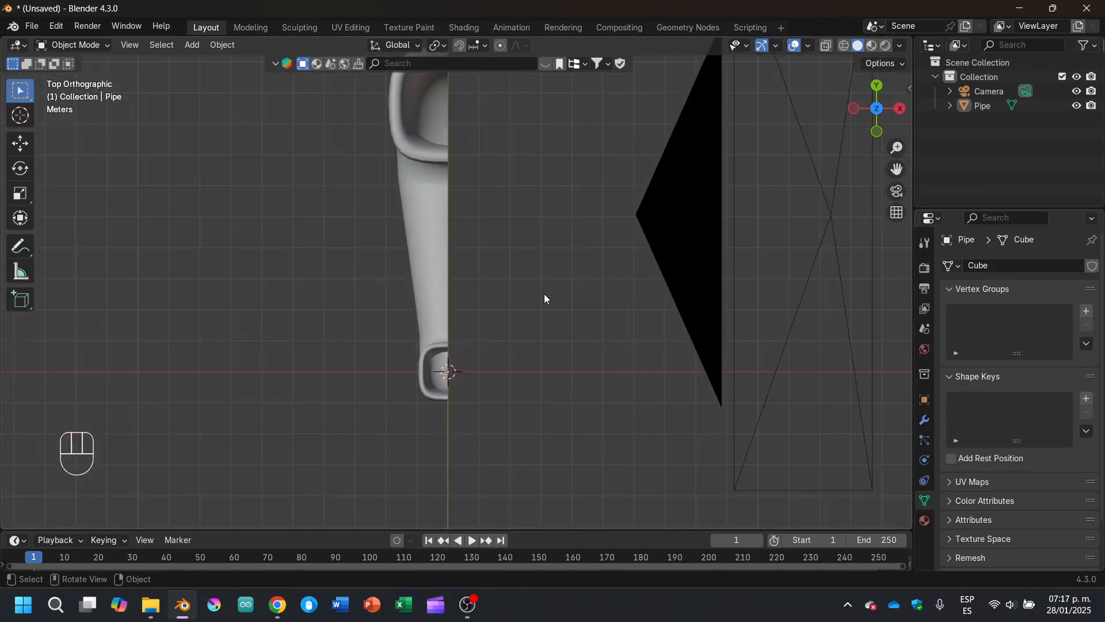
pyautogui.keyDown('shift'); pyautogui.moveTo(515, 309); pyautogui.dragTo(558, 284, button='middle'); pyautogui.keyUp('shift')
pyautogui.scroll(3, 567, 296)
pyautogui.keyDown('shift'); pyautogui.moveTo(608, 345); pyautogui.dragTo(531, 316, button='middle'); pyautogui.keyUp('shift')
pyautogui.hotkey('shift', 'a')
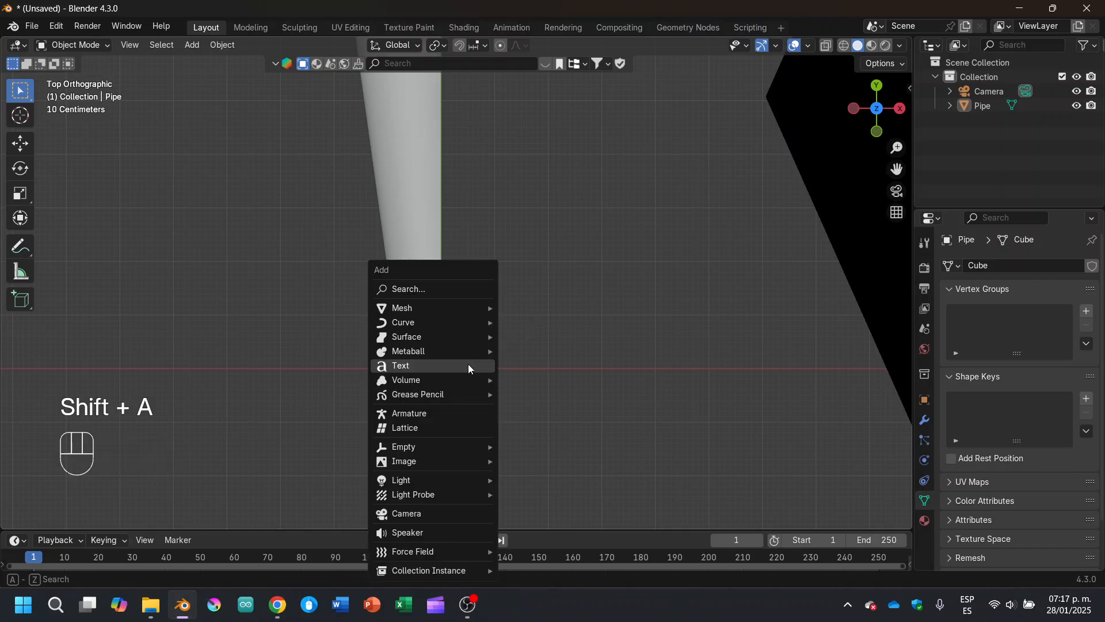
pyautogui.moveTo(412, 308)
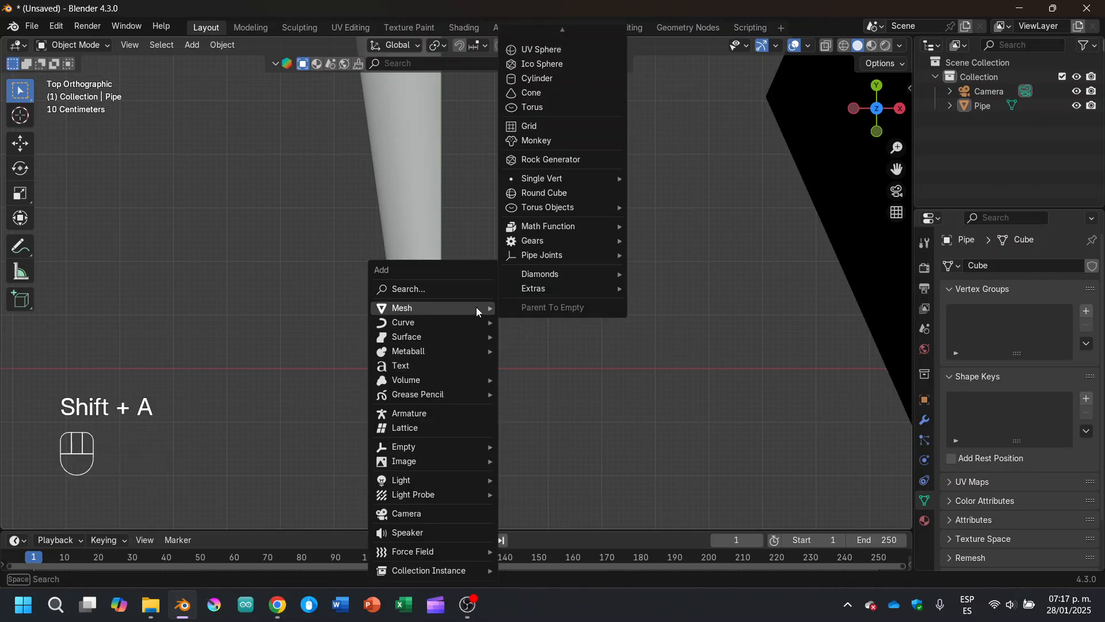
pyautogui.scroll(1, 578, 212)
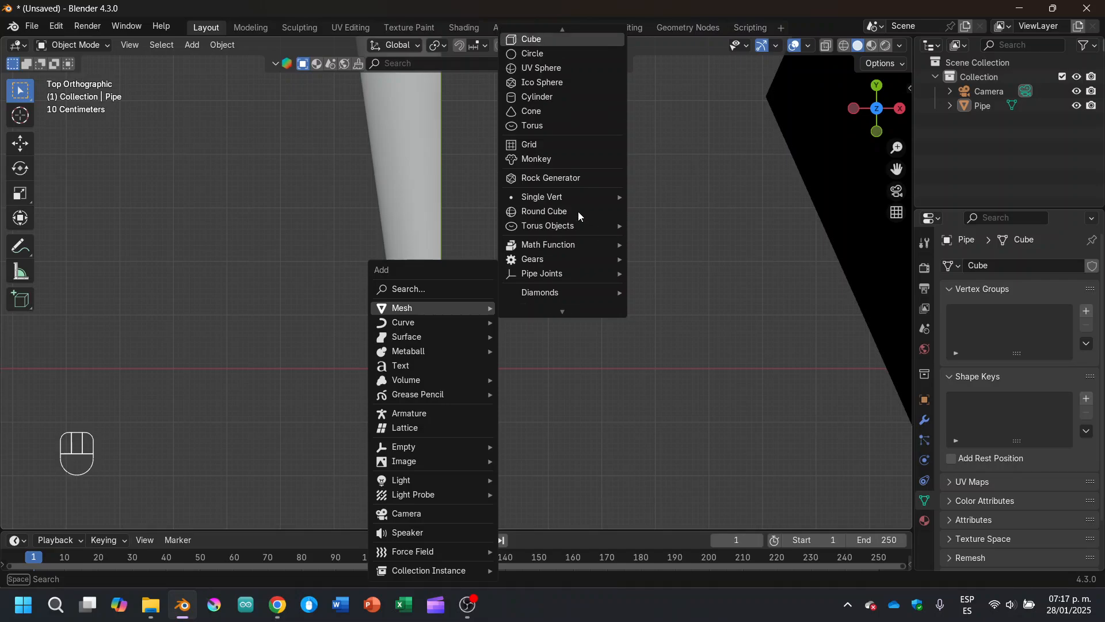
pyautogui.hotkey('shift', 'a')
pyautogui.moveTo(112, 89)
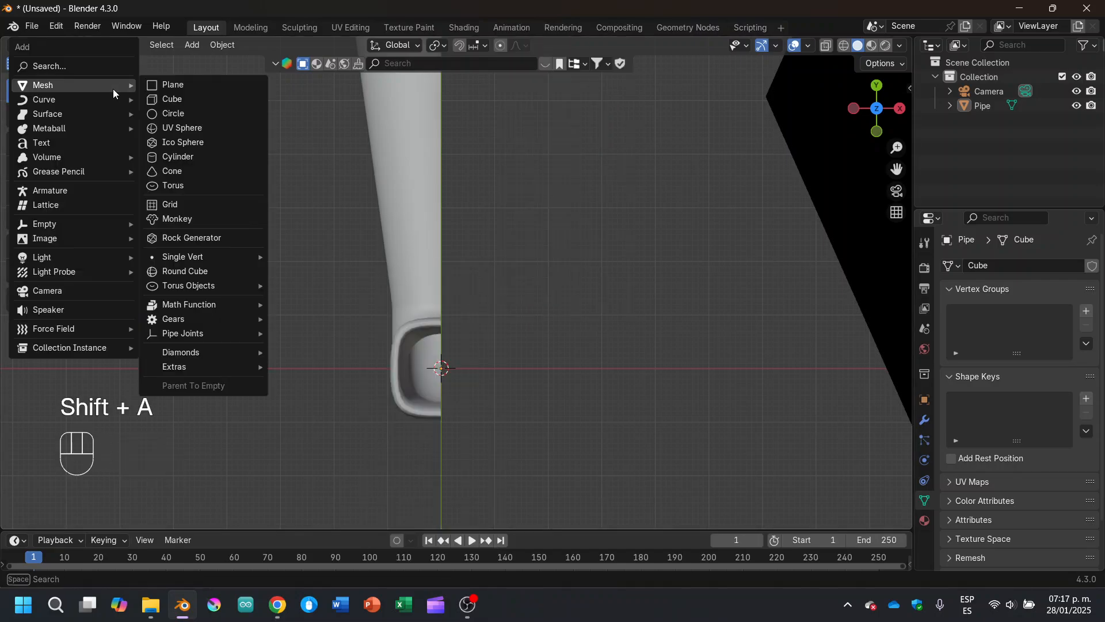
pyautogui.click(167, 115)
# Fill the circle with a face and scale it down to about 0.653 so it fits inside the narrow arm.
pyautogui.scroll(4, 579, 415)
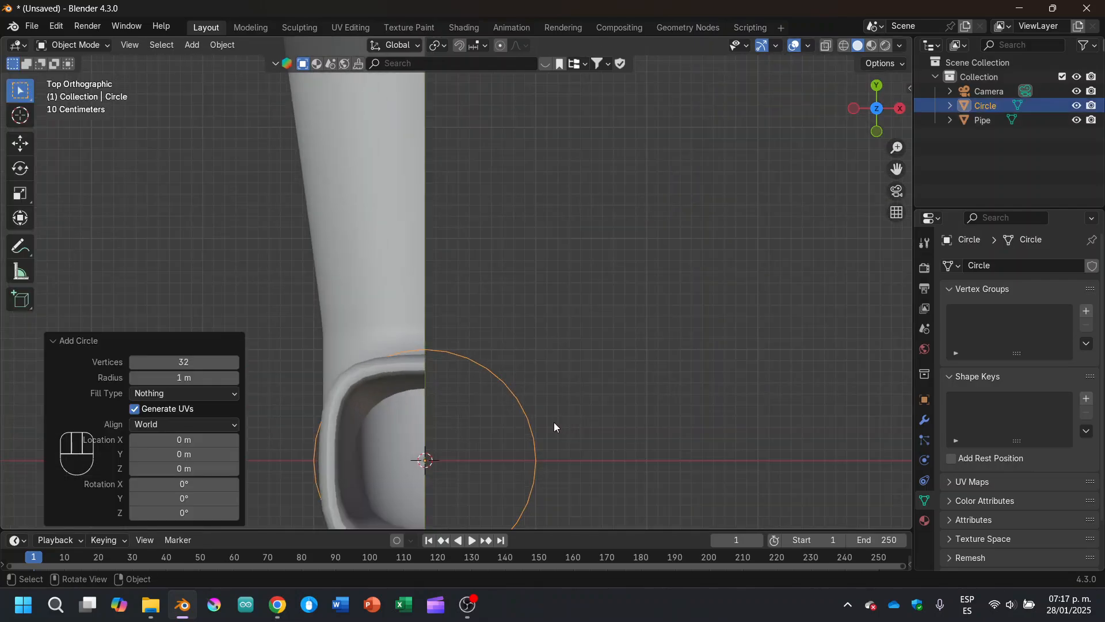
pyautogui.keyDown('shift'); pyautogui.moveTo(553, 422); pyautogui.dragTo(594, 345, button='middle'); pyautogui.keyUp('shift')
pyautogui.scroll(1, 594, 345)
pyautogui.press('Tab')
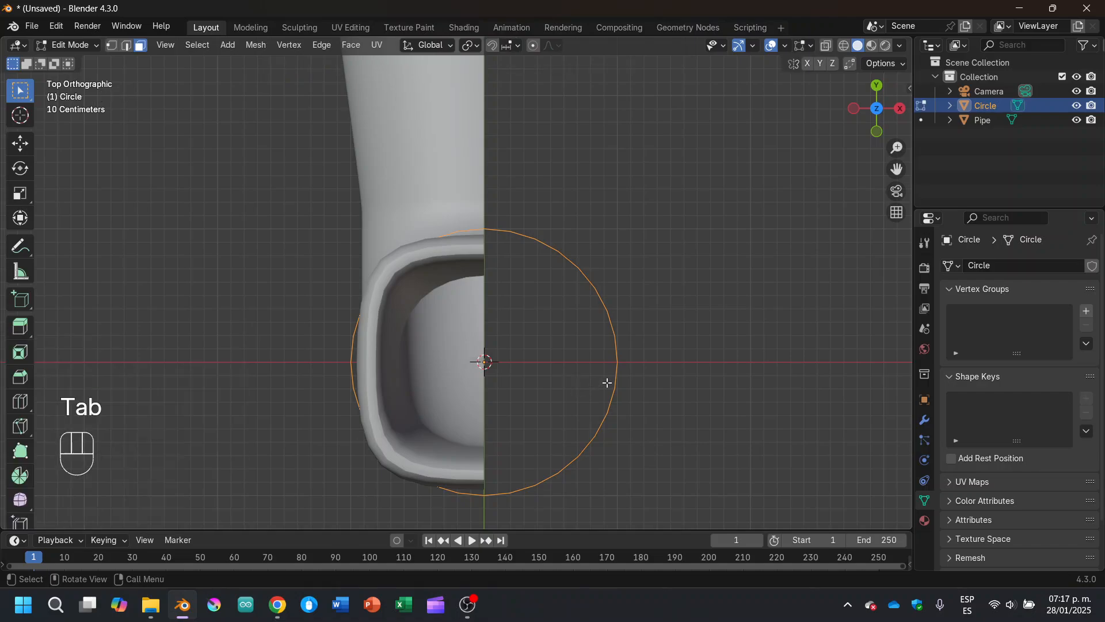
pyautogui.press('f')
pyautogui.press('Tab')
pyautogui.press('s')
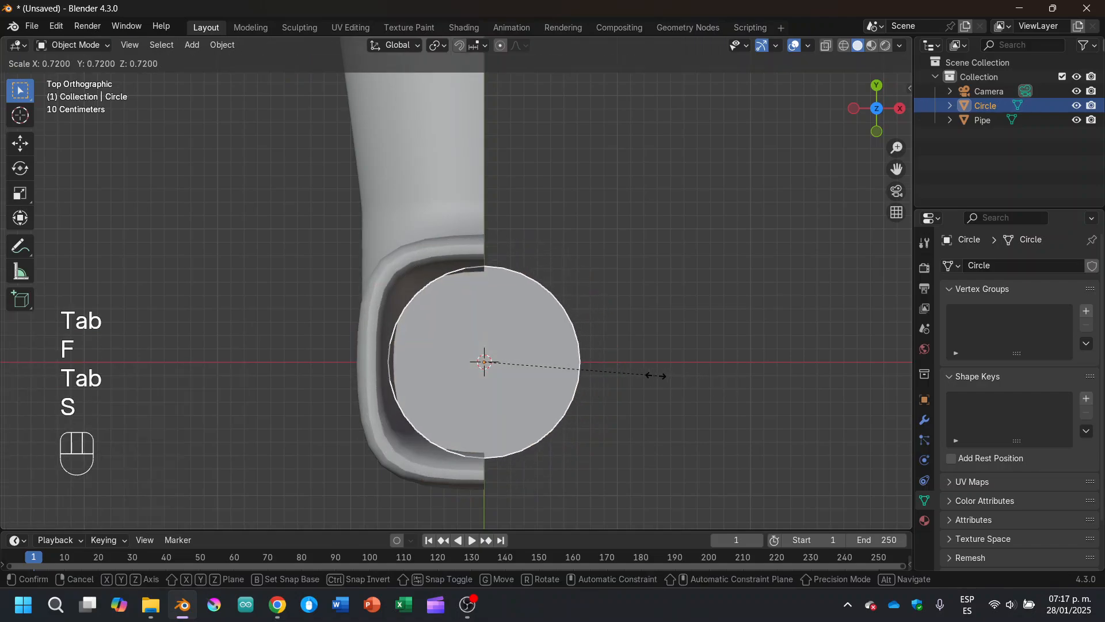
pyautogui.press('ctrl')
pyautogui.click(641, 374)
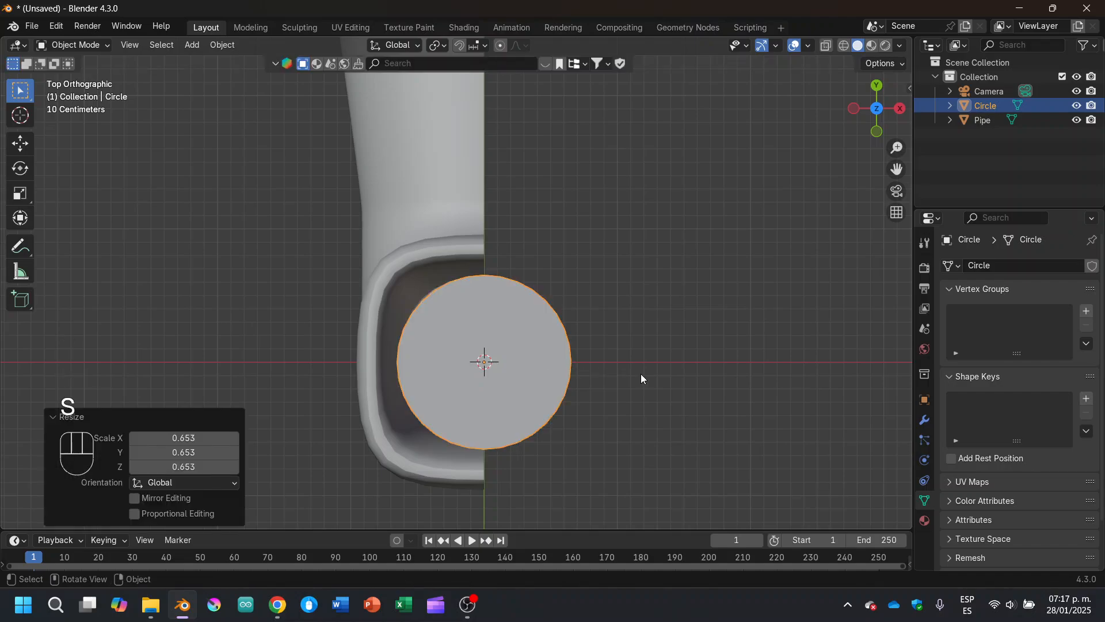
# Extrude the filled circle upward 0.25 m to form the piston disc.
pyautogui.moveTo(641, 374); pyautogui.dragTo(628, 246, button='middle')
pyautogui.click(877, 88)
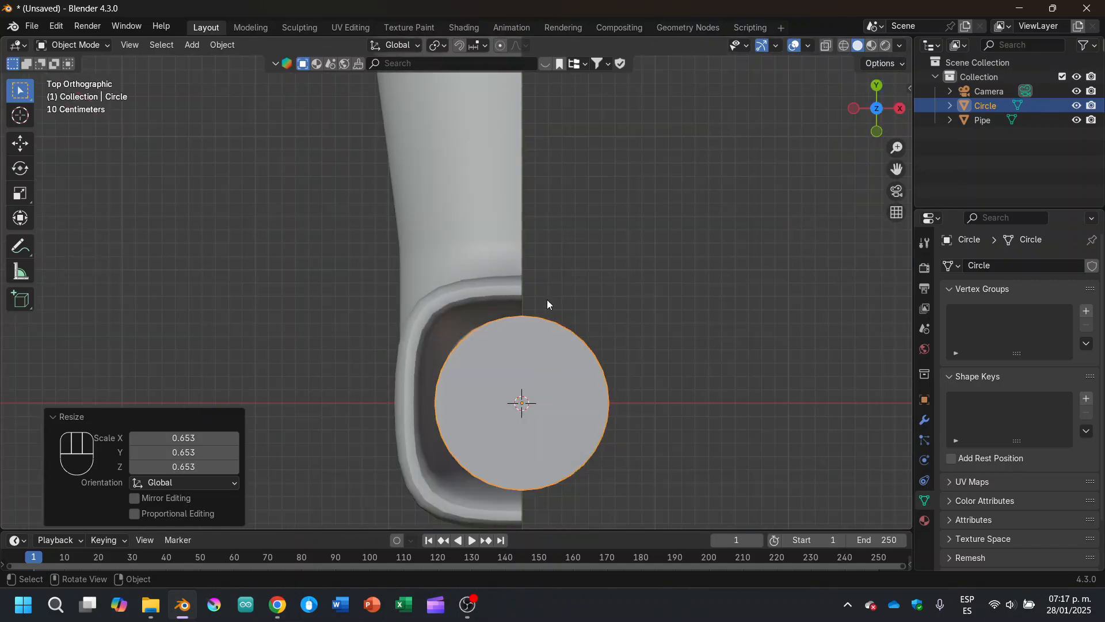
pyautogui.moveTo(675, 424); pyautogui.dragTo(565, 313, button='middle')
pyautogui.press('Tab')
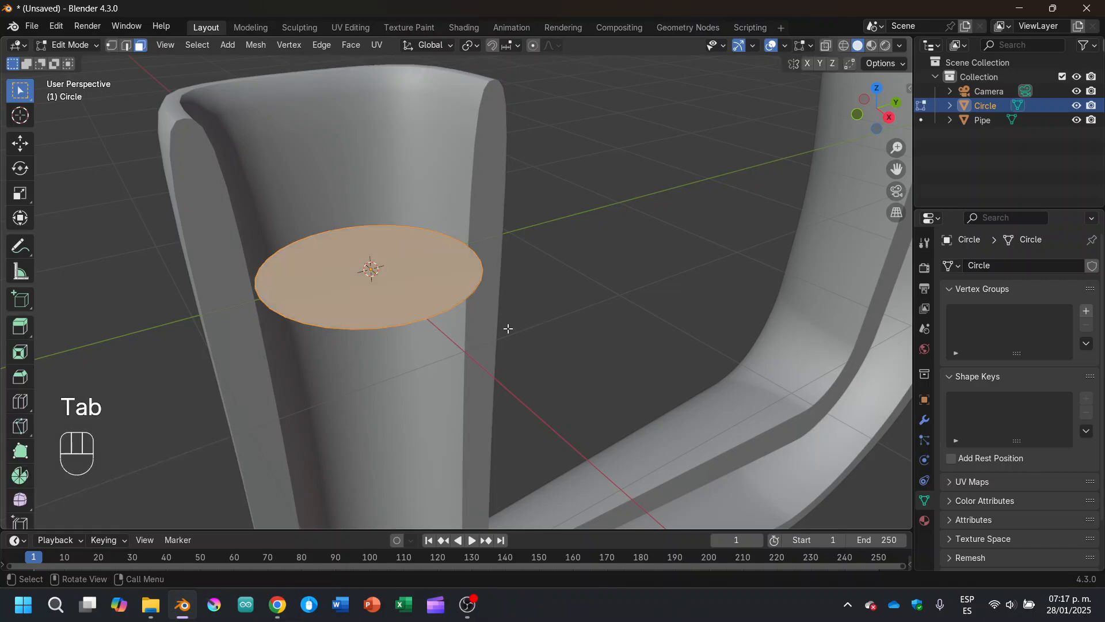
pyautogui.keyDown('shift'); pyautogui.moveTo(508, 328); pyautogui.dragTo(568, 368, button='middle'); pyautogui.keyUp('shift')
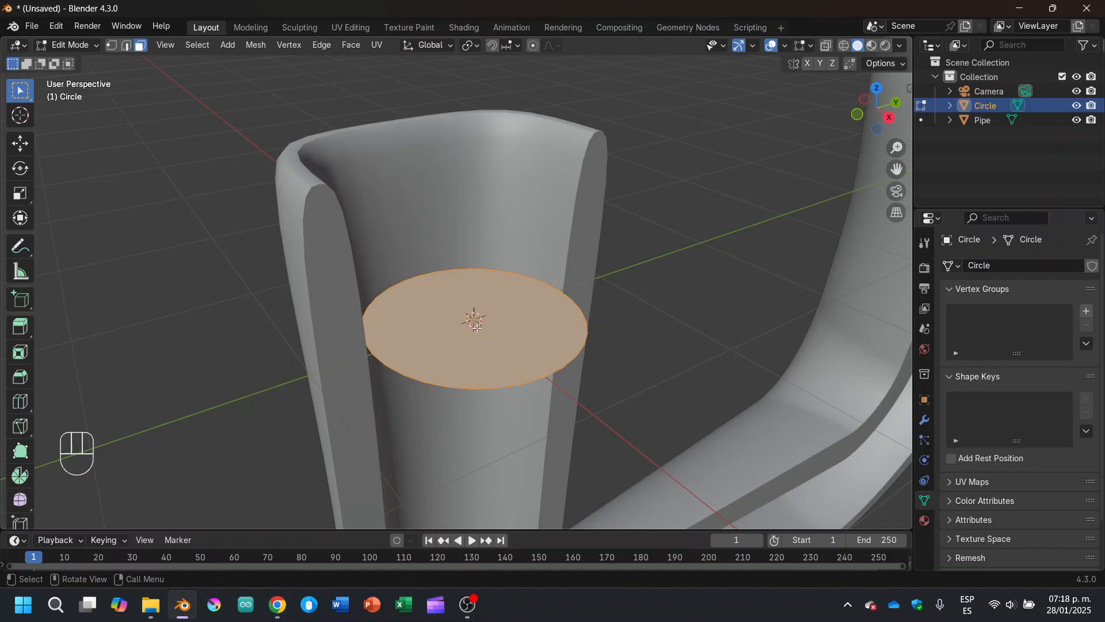
pyautogui.moveTo(567, 362); pyautogui.dragTo(518, 365, button='middle')
pyautogui.press('e')
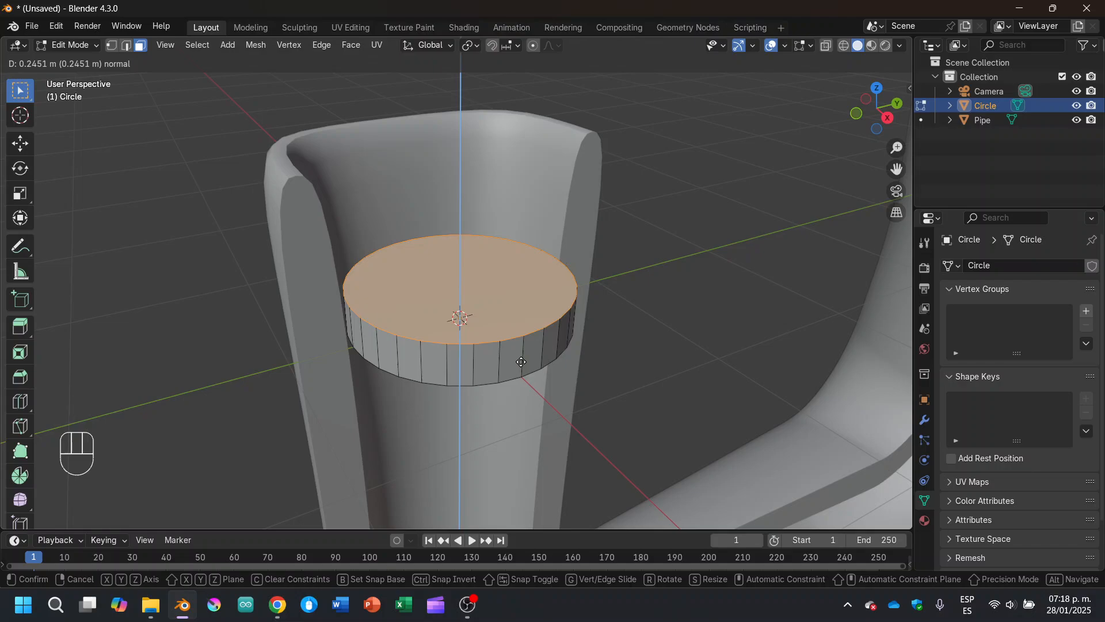
pyautogui.write('0.25')
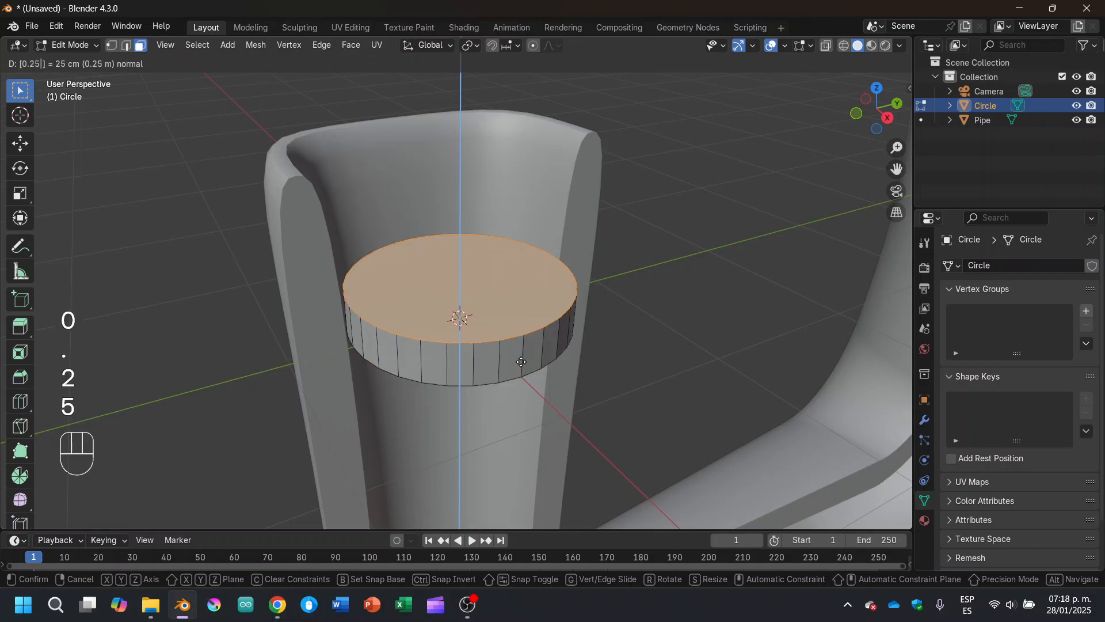
pyautogui.press('Return')
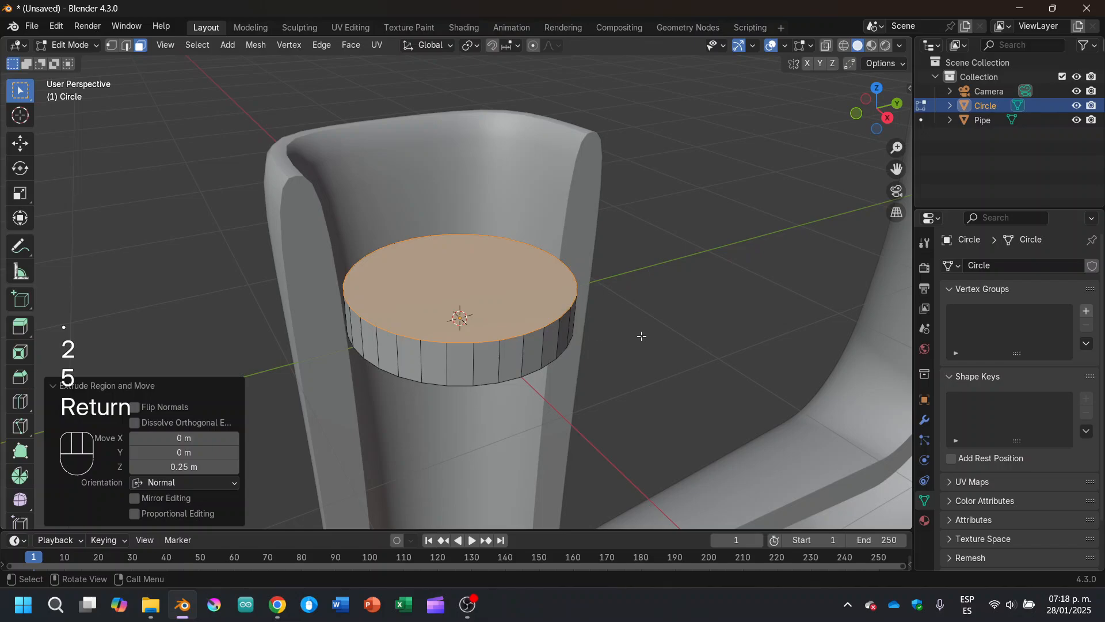
# Inset the disc's top face by about 0.7285 m to outline the piston rod.
pyautogui.scroll(5, 642, 336)
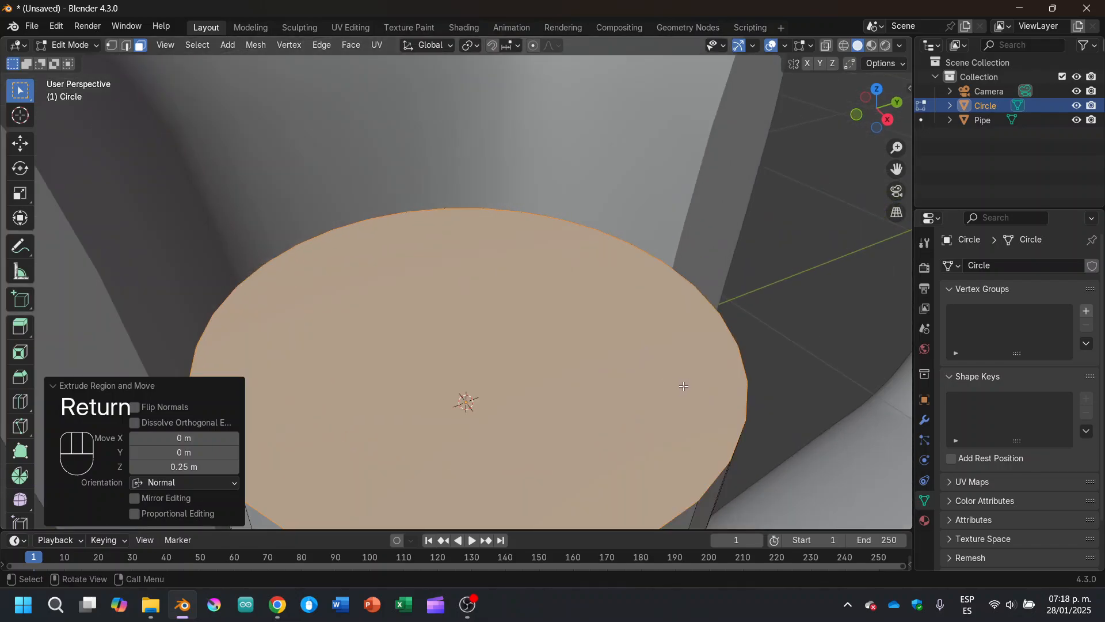
pyautogui.scroll(-5, 684, 385)
pyautogui.press('i')
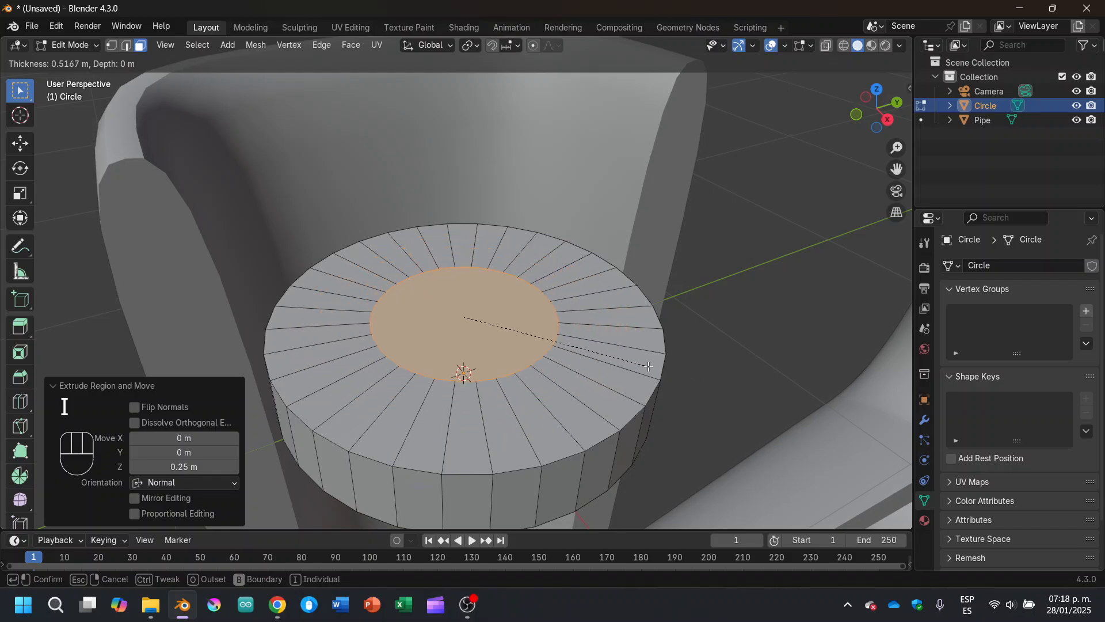
pyautogui.press('ctrl')
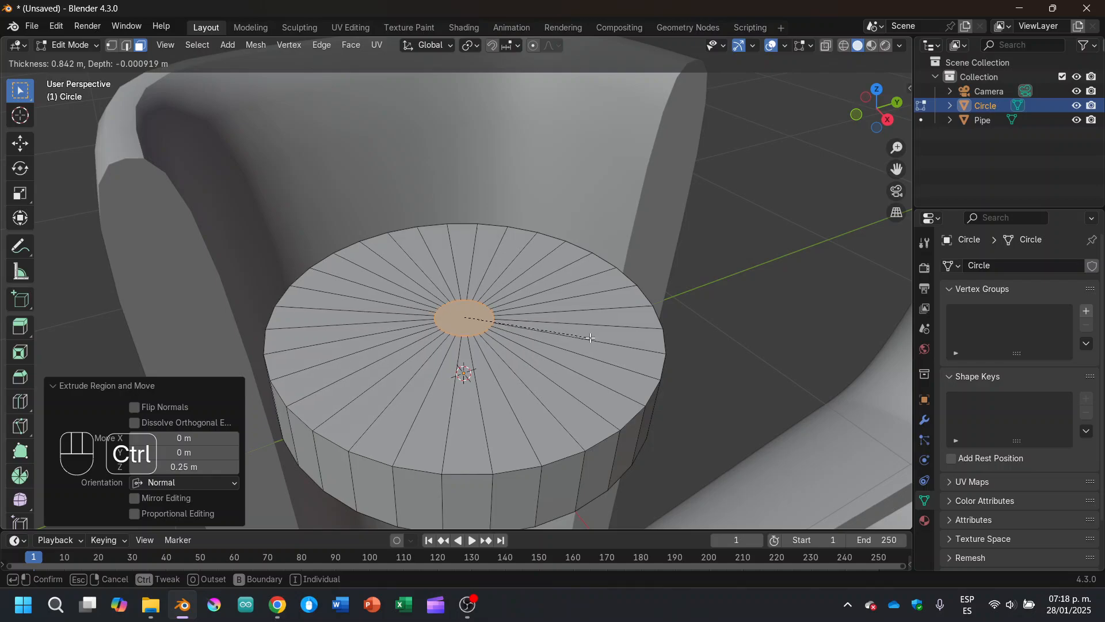
pyautogui.press('shift')
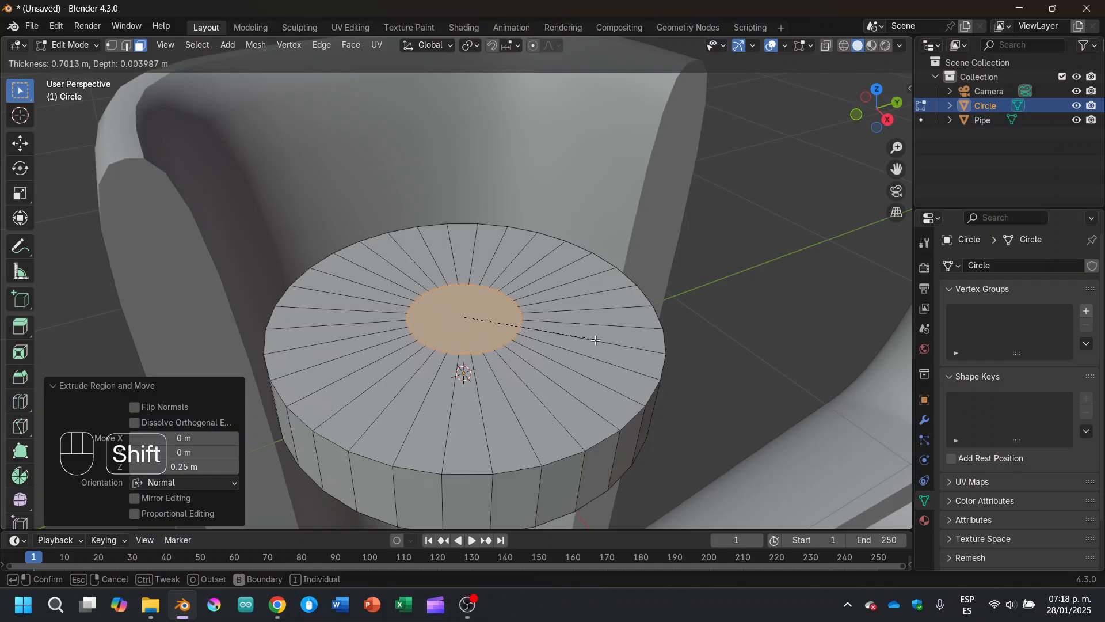
pyautogui.click(547, 319)
# Check the piston rod in the Chrome reference image, return to Blender and set the inset depth to 0 m.
pyautogui.hotkey('alt', 'Tab')
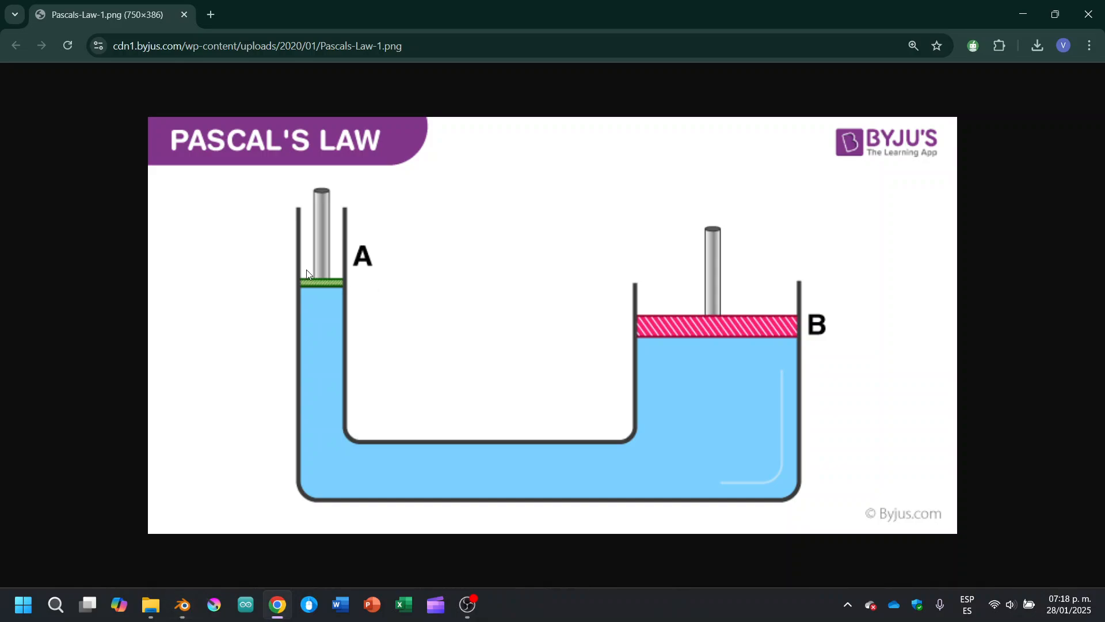
pyautogui.hotkey('alt', 'Tab')
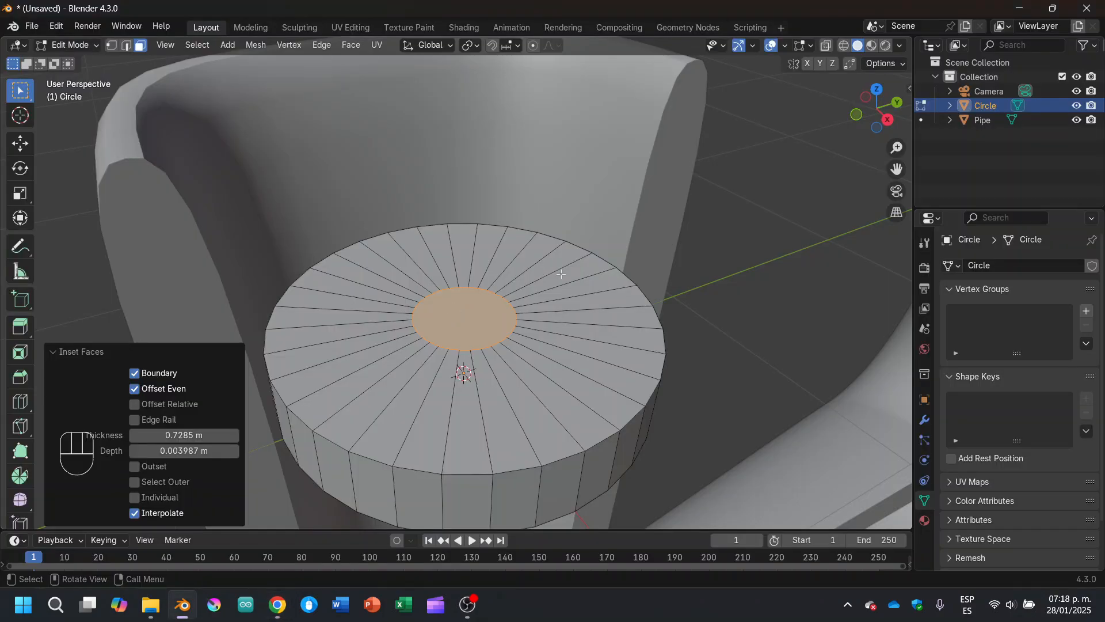
pyautogui.moveTo(504, 269); pyautogui.dragTo(791, 277, button='middle')
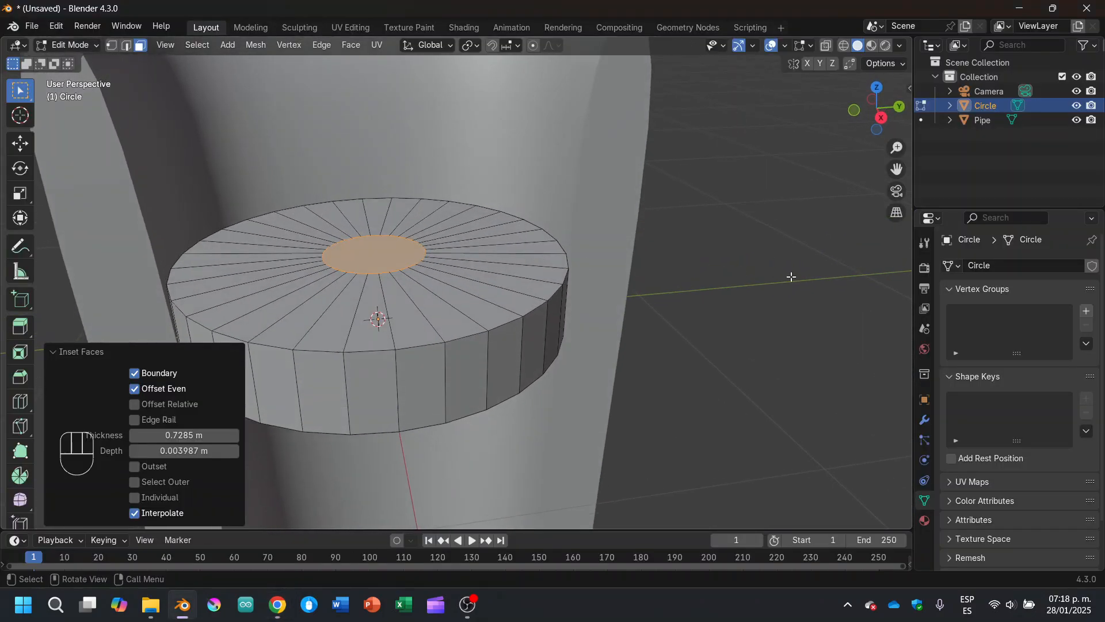
pyautogui.click(184, 451)
pyautogui.write('0')
pyautogui.press('Return')
# Extrude the small inset face 2 m upward to form the piston rod.
pyautogui.scroll(-4, 452, 310)
pyautogui.moveTo(439, 283); pyautogui.dragTo(491, 368, button='middle')
pyautogui.scroll(2, 494, 352)
pyautogui.scroll(-3, 499, 364)
pyautogui.scroll(3, 474, 367)
pyautogui.scroll(-3, 506, 417)
pyautogui.moveTo(507, 418); pyautogui.dragTo(513, 420, button='middle')
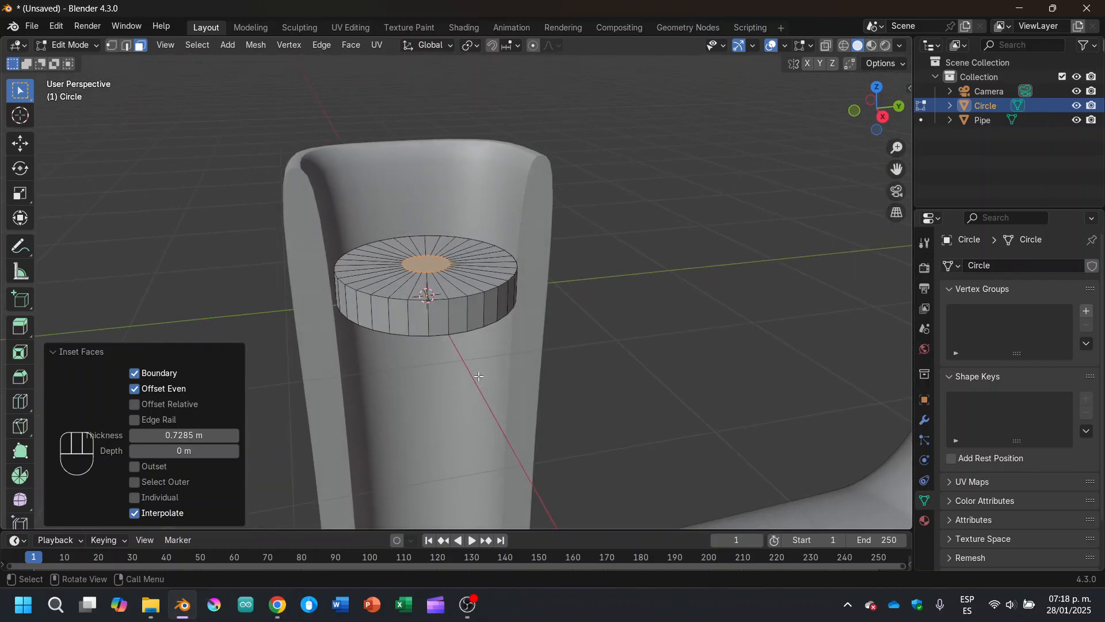
pyautogui.press('e')
pyautogui.click(540, 150)
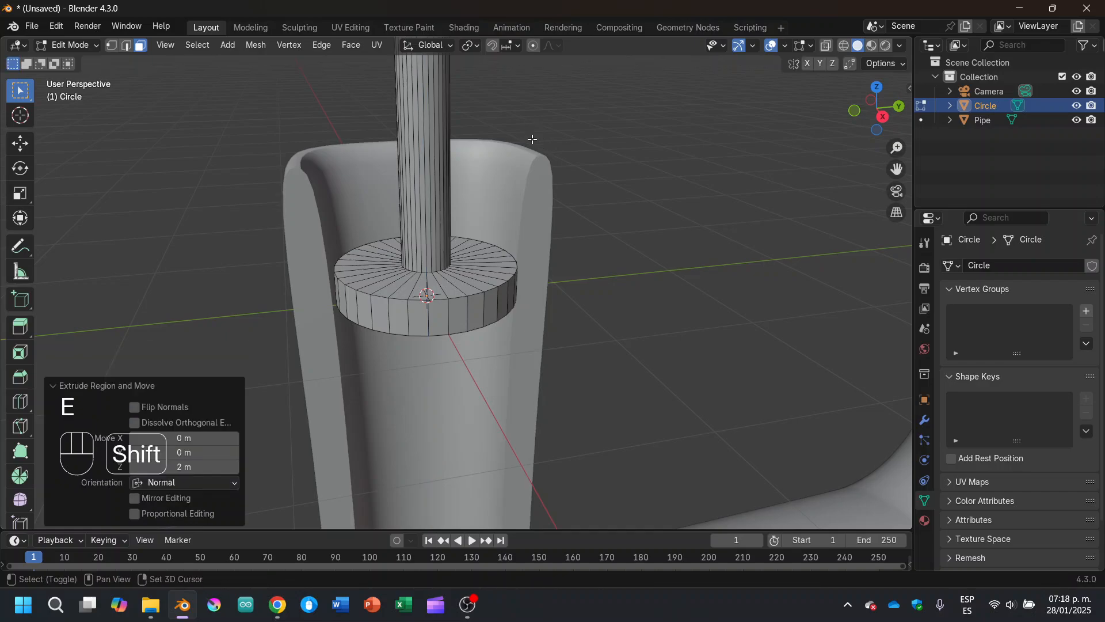
# Extrude the rod's top face in place and scale the new face to 3.9 as the base of a wide cap.
pyautogui.keyDown('shift'); pyautogui.moveTo(530, 140); pyautogui.dragTo(525, 357, button='middle'); pyautogui.keyUp('shift')
pyautogui.scroll(1, 545, 320)
pyautogui.scroll(-2, 537, 340)
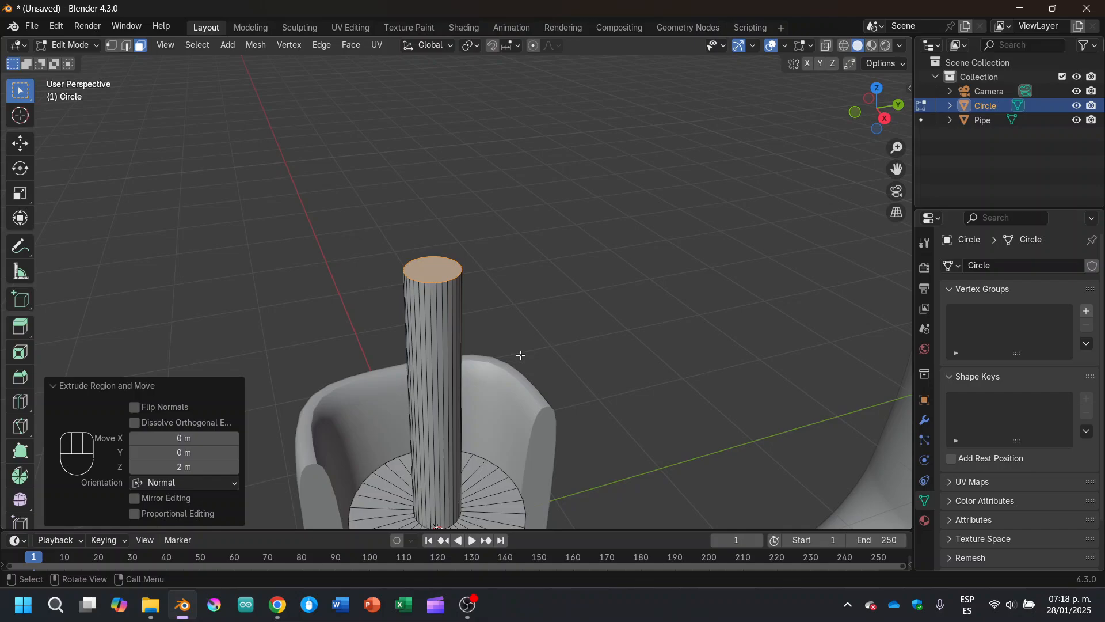
pyautogui.press('e')
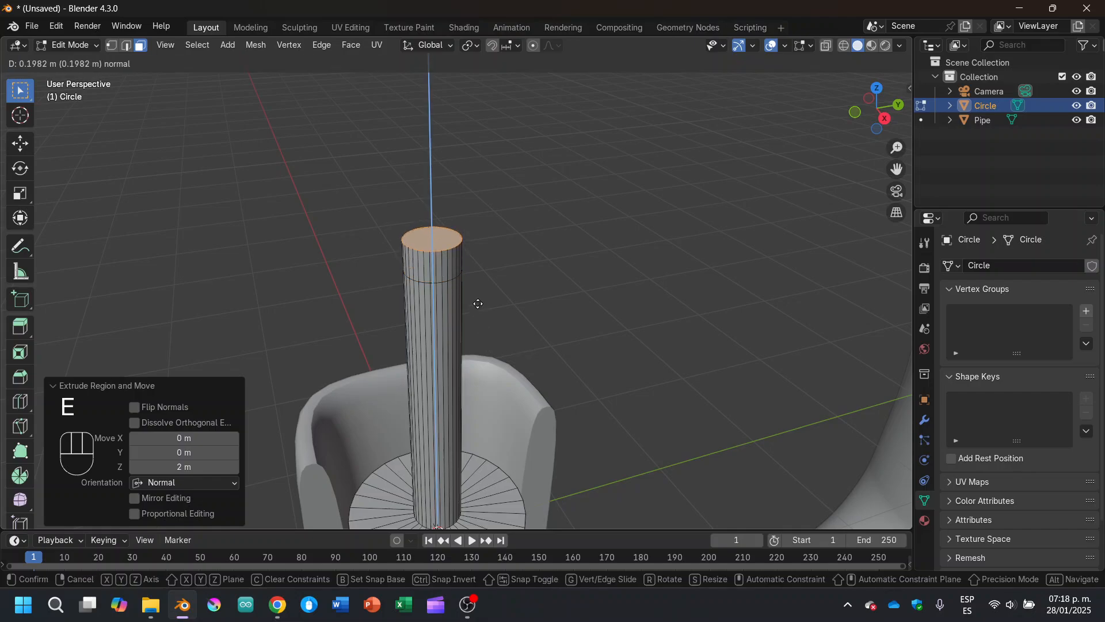
pyautogui.rightClick(477, 303)
pyautogui.scroll(8, 475, 308)
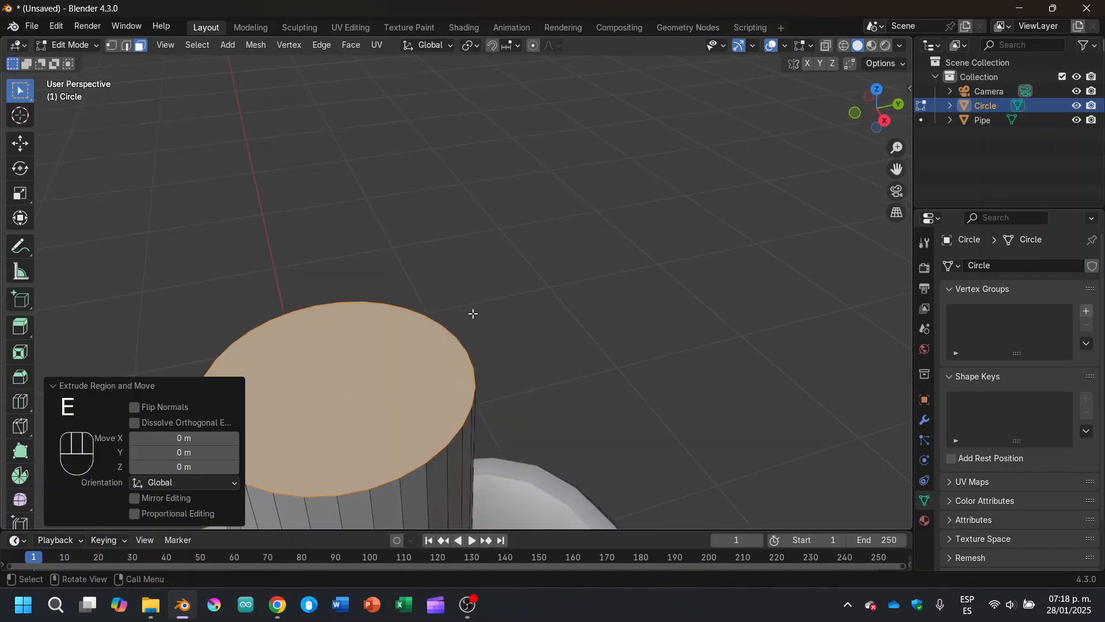
pyautogui.scroll(-8, 478, 383)
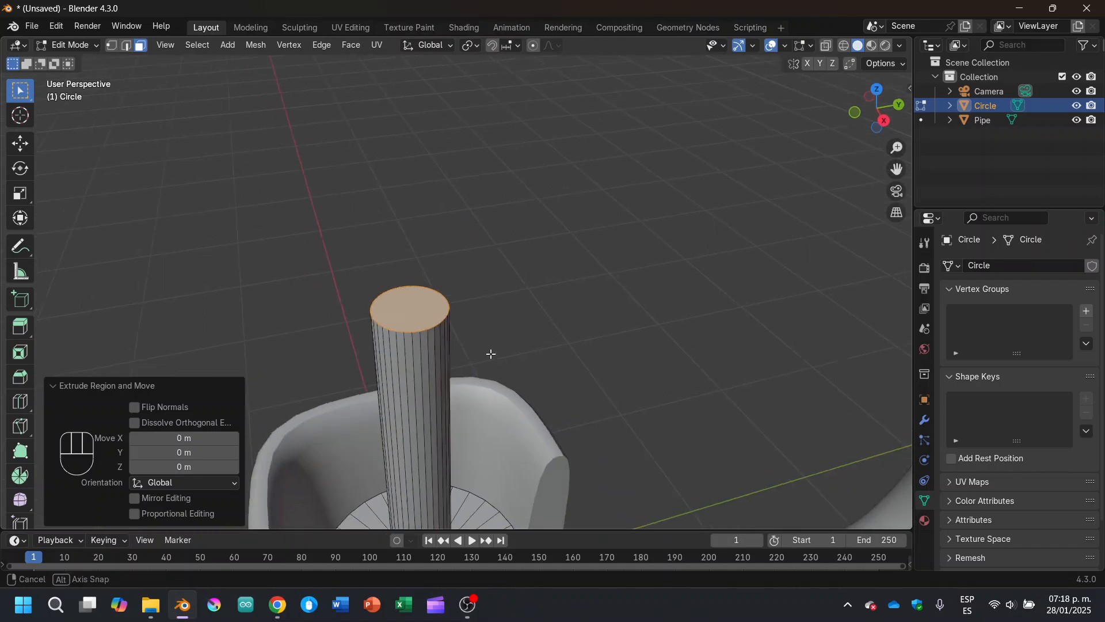
pyautogui.press('s')
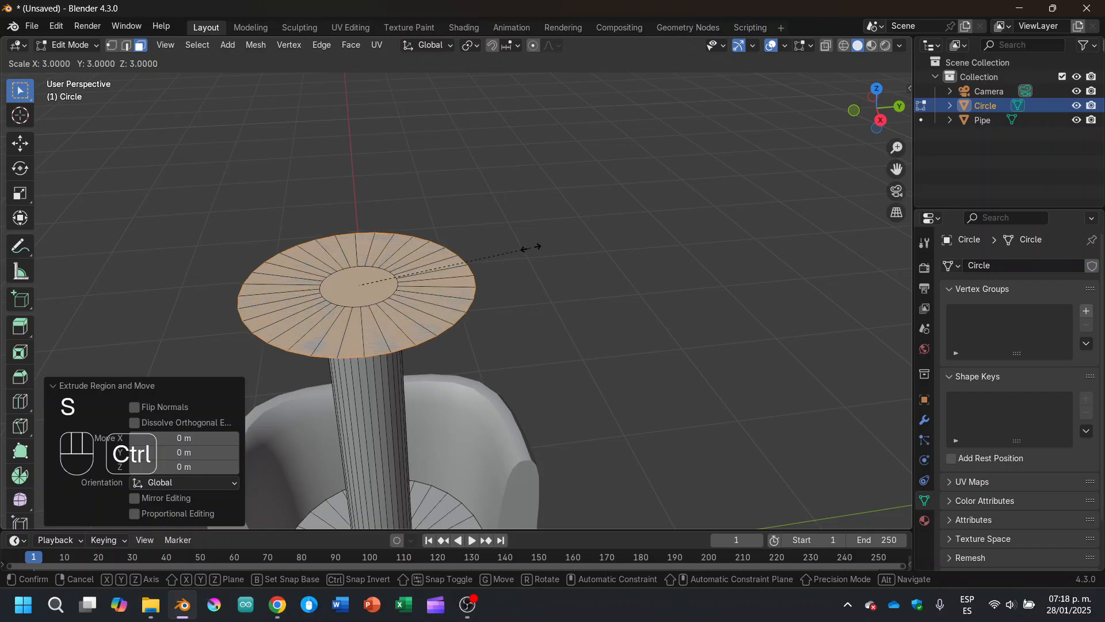
pyautogui.click(584, 246)
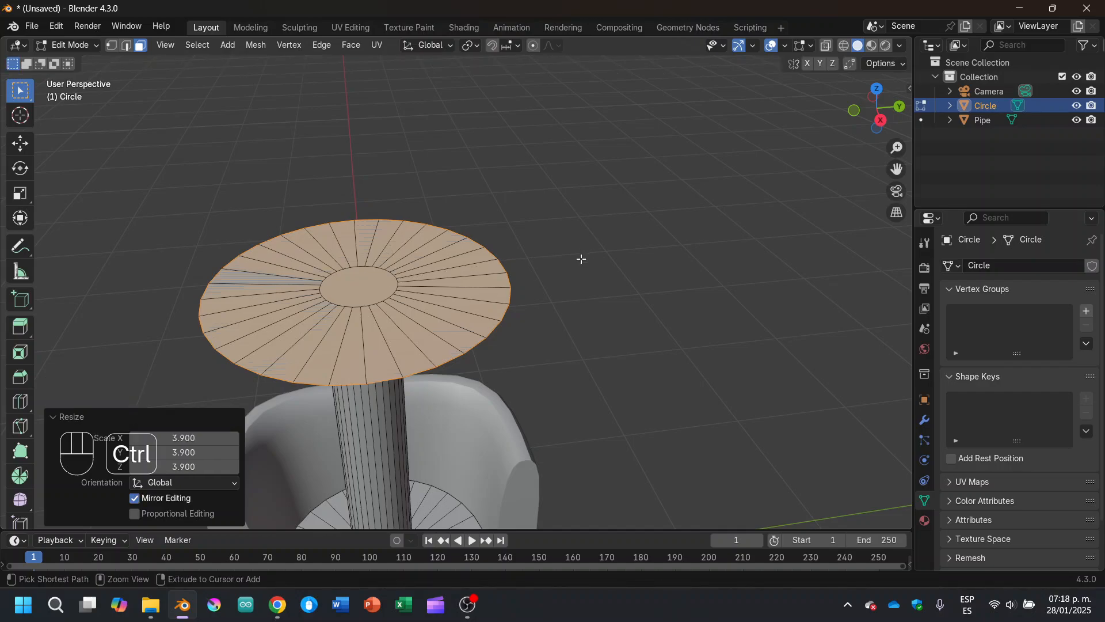
# Extrude the widened face atop the rod 0.25 m upward to give the cap its thickness.
pyautogui.moveTo(584, 246); pyautogui.dragTo(519, 362, button='middle')
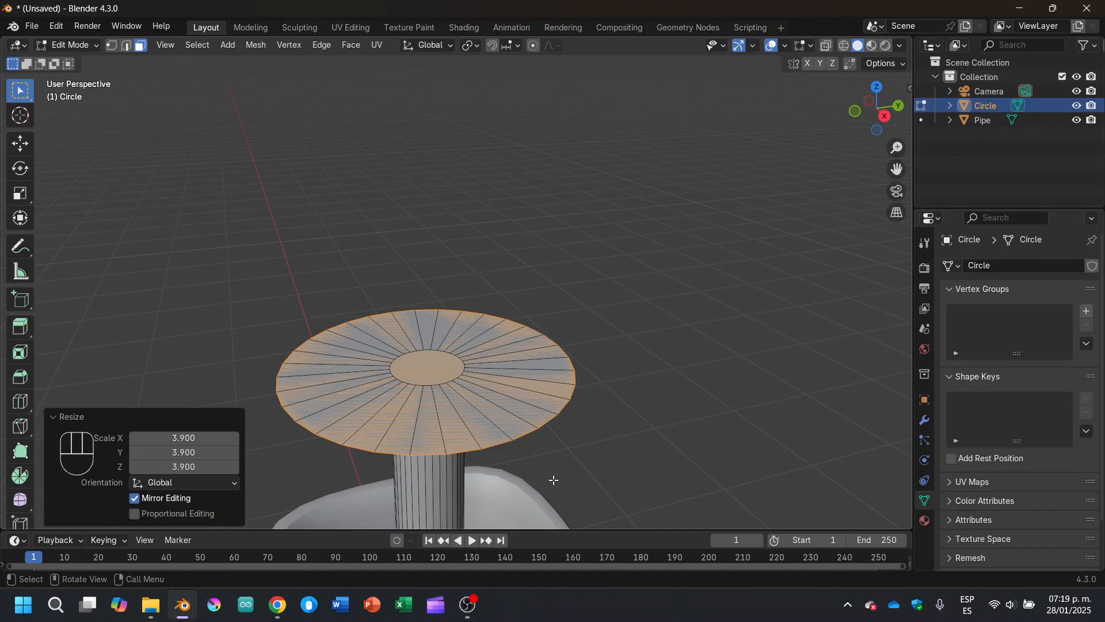
pyautogui.press('e')
pyautogui.press('ctrl')
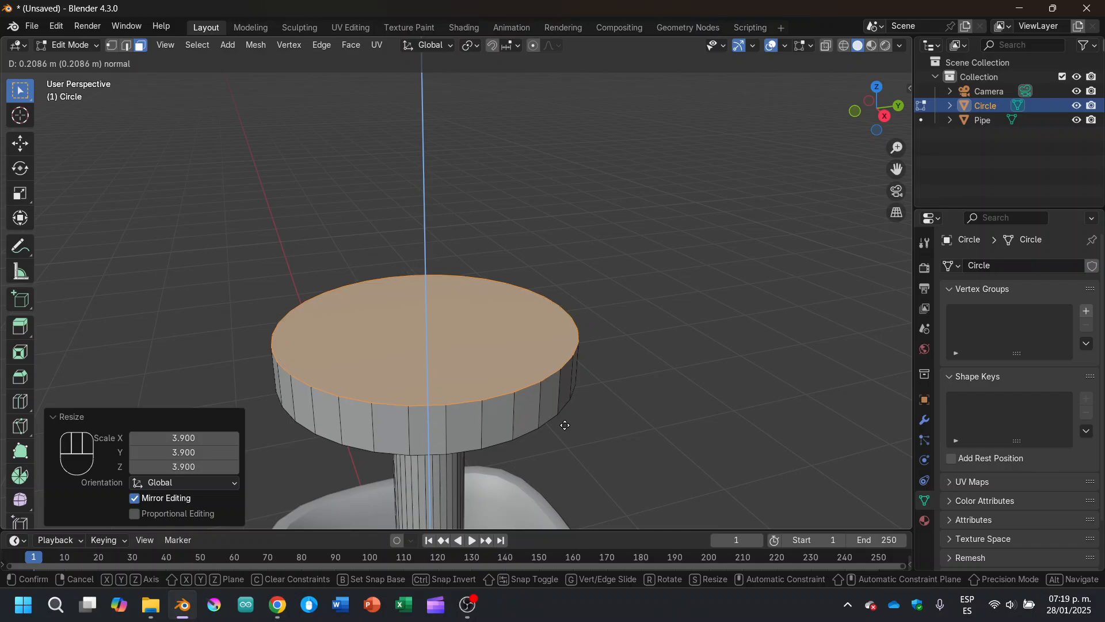
pyautogui.write('0.25')
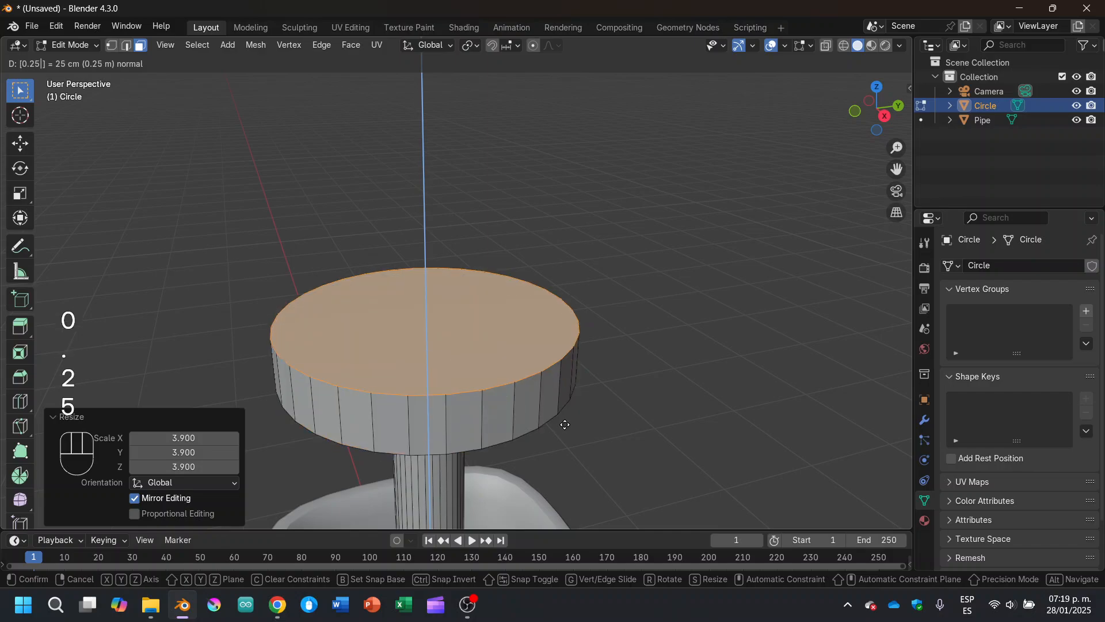
pyautogui.press('Return')
pyautogui.scroll(-4, 565, 425)
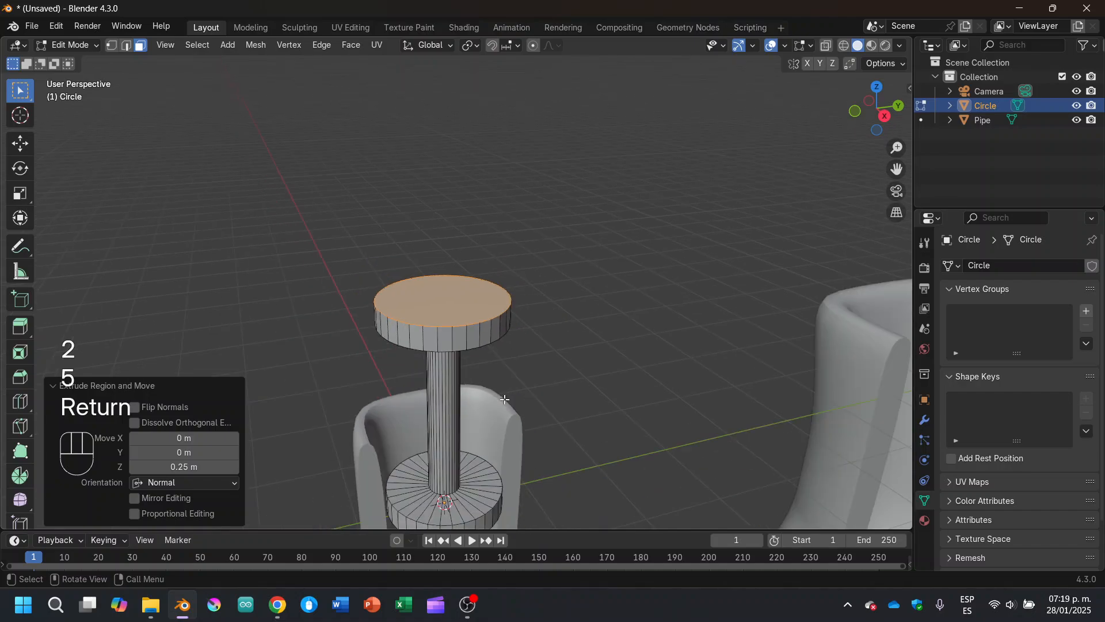
# Return the piston to Object Mode and add a Subdivision Surface modifier to it.
pyautogui.moveTo(565, 424); pyautogui.dragTo(755, 416, button='middle')
pyautogui.press('Tab')
pyautogui.click(925, 419)
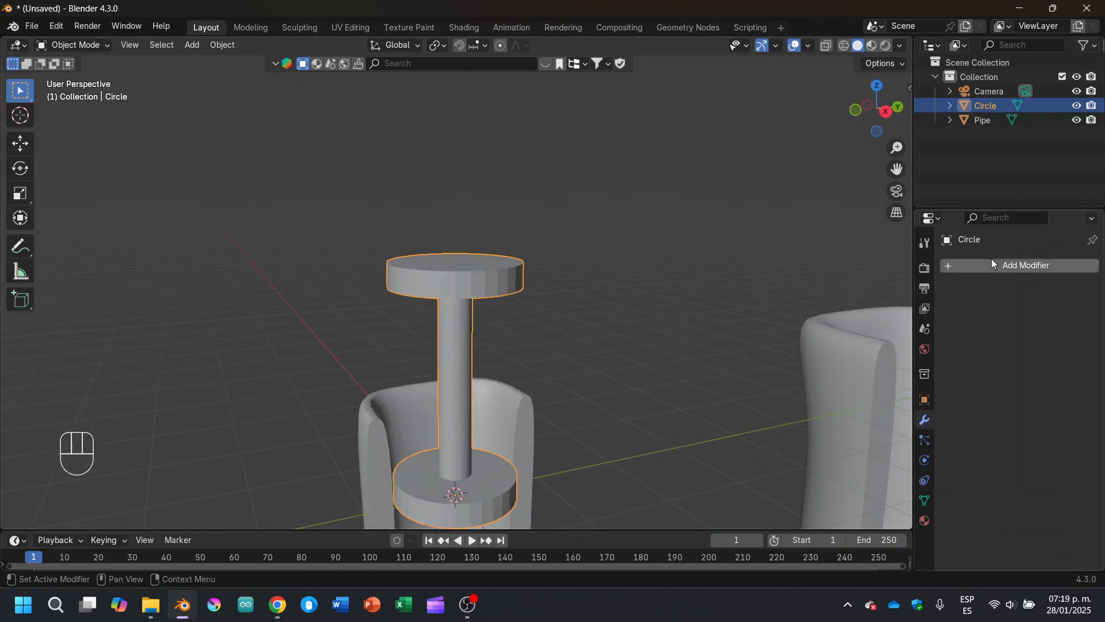
pyautogui.scroll(4, 516, 296)
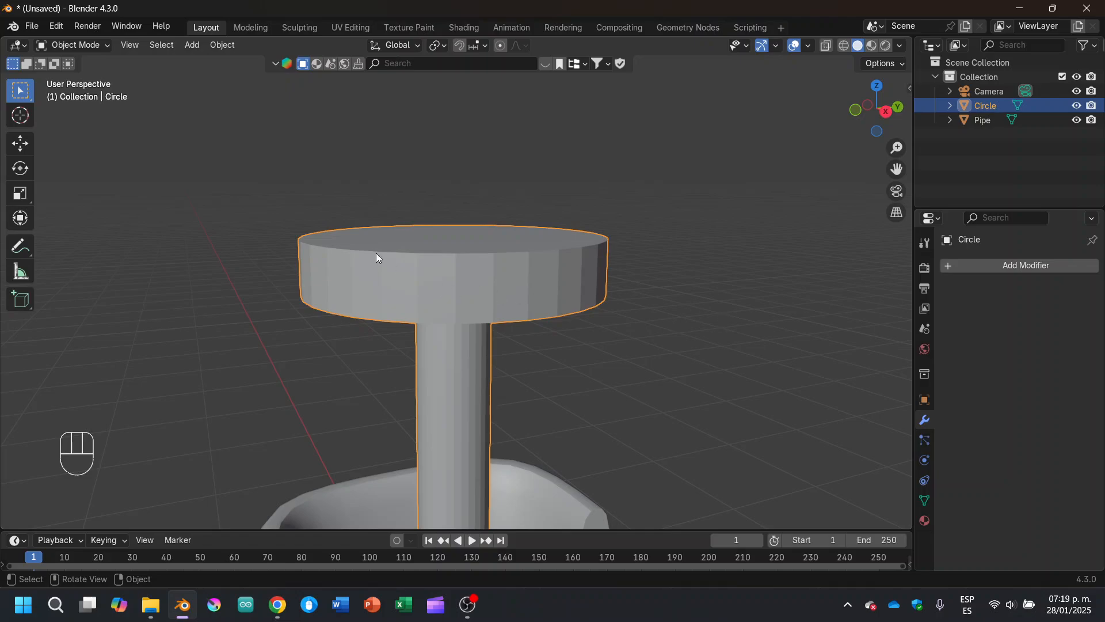
pyautogui.click(1050, 268)
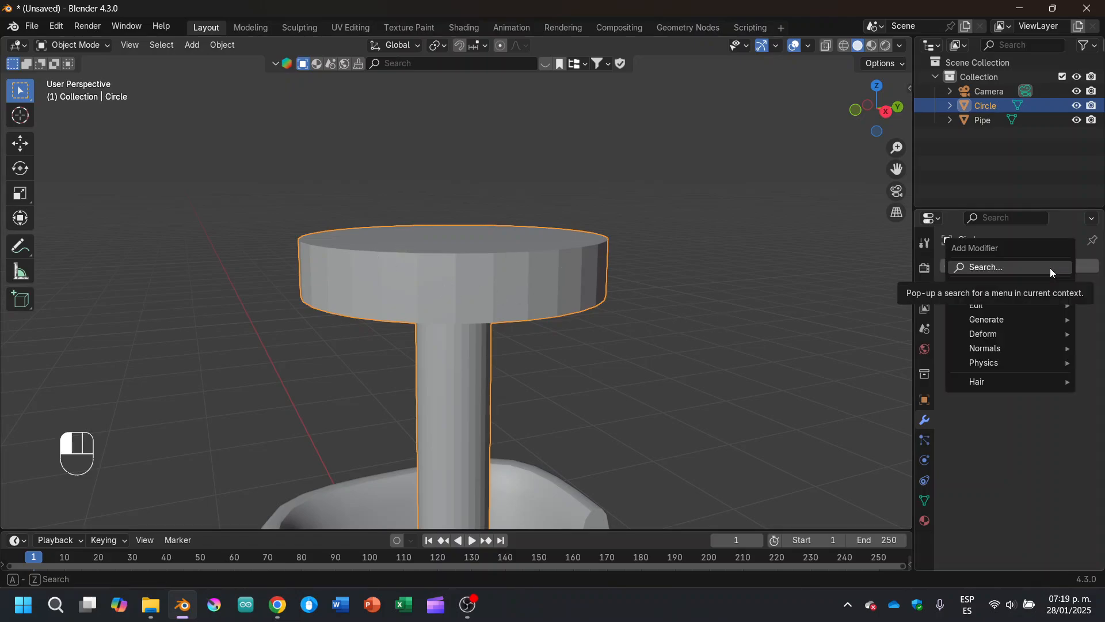
pyautogui.write('S')
pyautogui.press('Return')
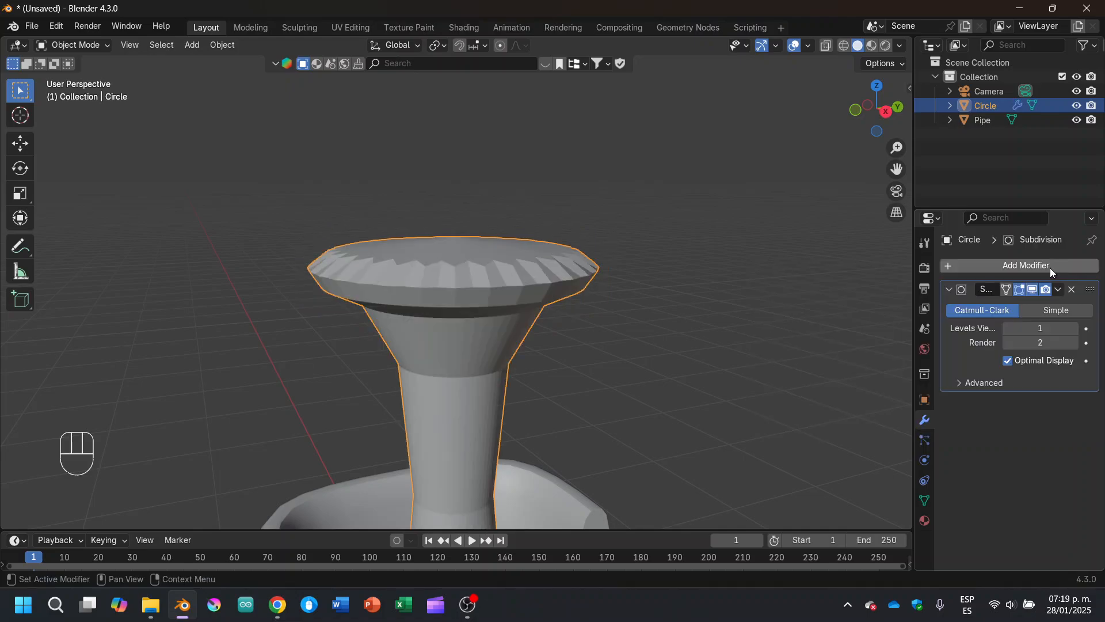
# Select the cap's top face together with the piston head's bottom face and set their edge crease to 1.
pyautogui.moveTo(640, 254); pyautogui.dragTo(633, 192, button='middle')
pyautogui.press('Tab')
pyautogui.keyDown('shift'); pyautogui.click(495, 173); pyautogui.keyUp('shift')
pyautogui.moveTo(506, 167); pyautogui.dragTo(471, 367, button='middle')
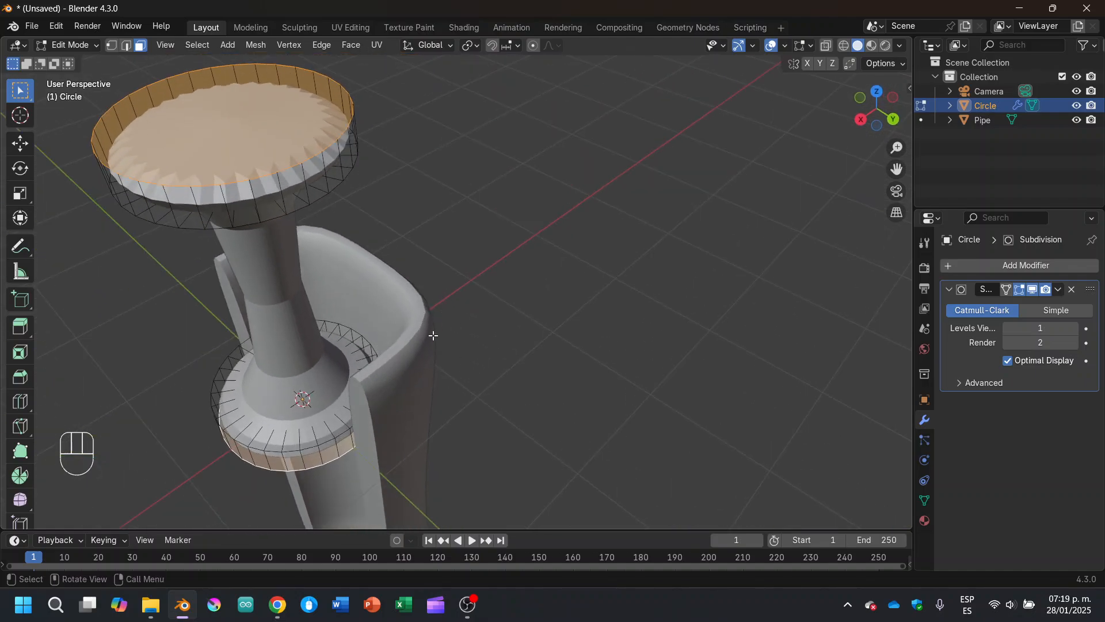
pyautogui.moveTo(433, 335); pyautogui.dragTo(528, 334, button='middle')
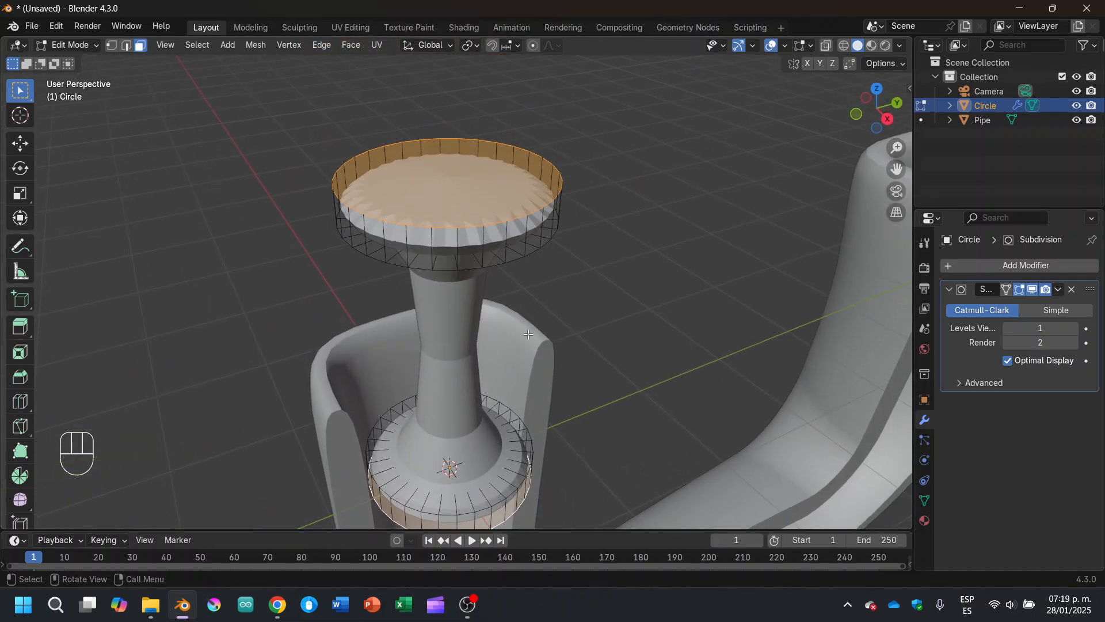
pyautogui.press('shift')
pyautogui.hotkey('shift', 'e')
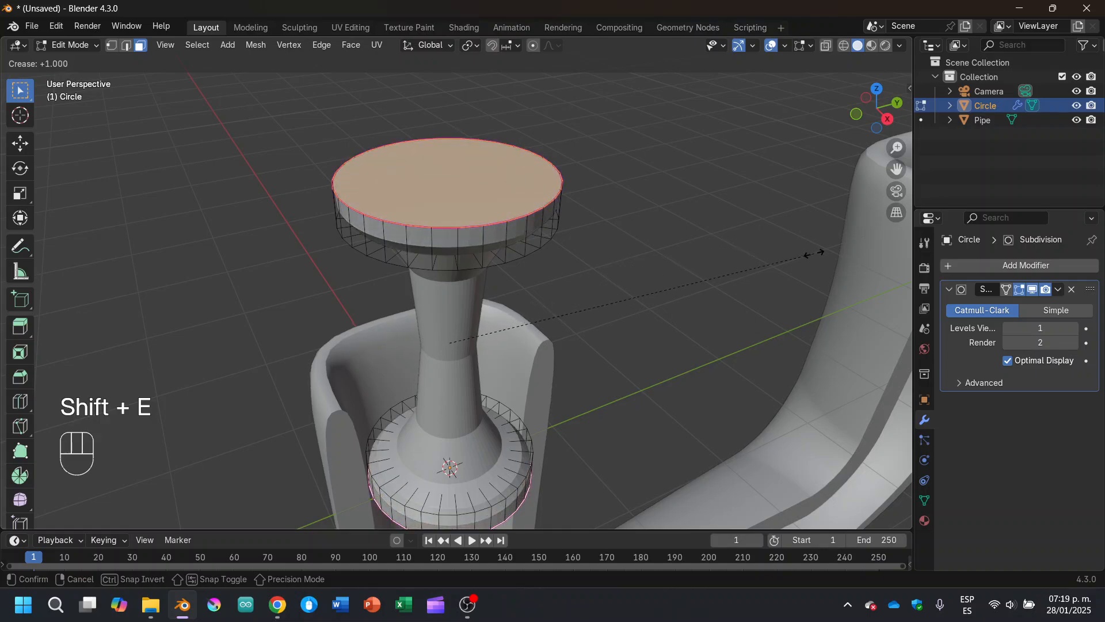
pyautogui.click(848, 245)
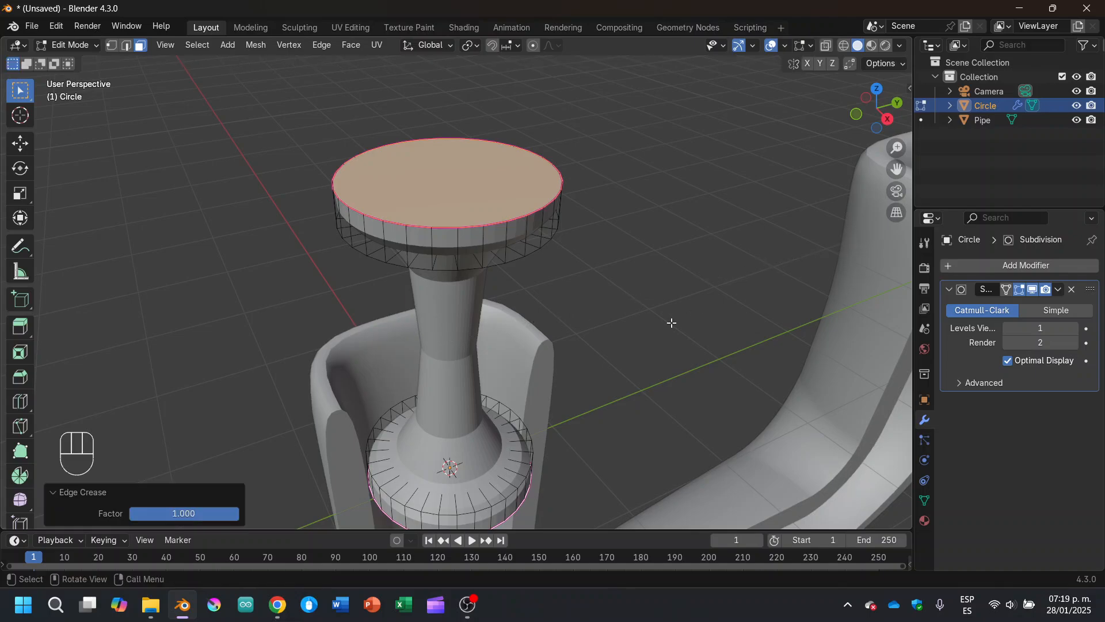
pyautogui.moveTo(671, 323); pyautogui.dragTo(624, 224, button='middle')
pyautogui.keyDown('shift'); pyautogui.moveTo(544, 101); pyautogui.dragTo(554, 225, button='middle'); pyautogui.keyUp('shift')
pyautogui.click(522, 184)
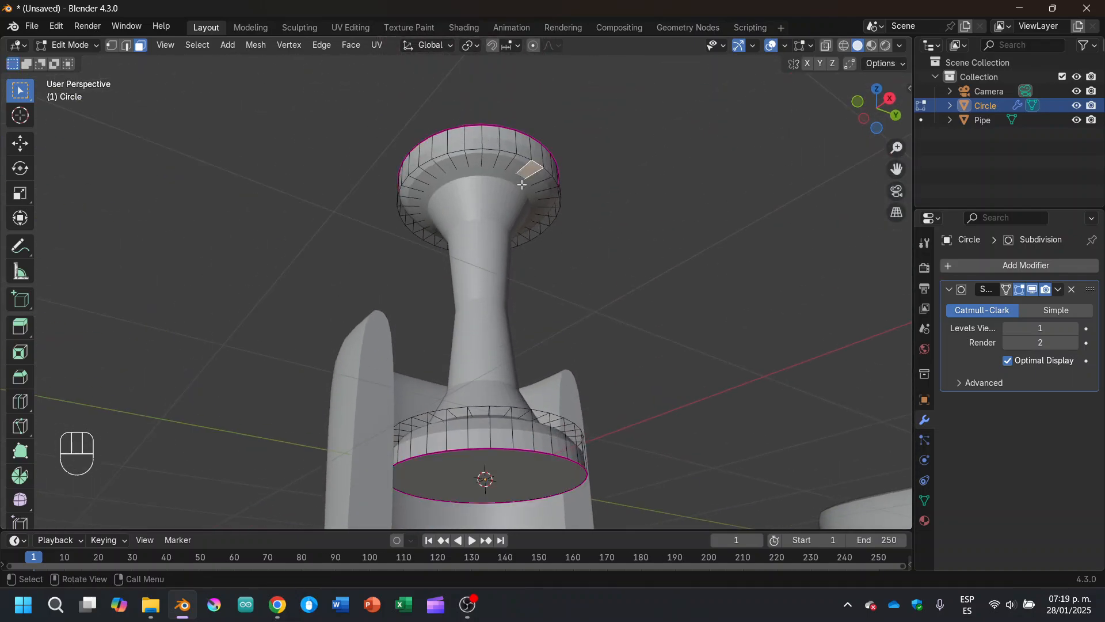
pyautogui.hotkey('alt', 'shift')
pyautogui.scroll(2, 521, 181)
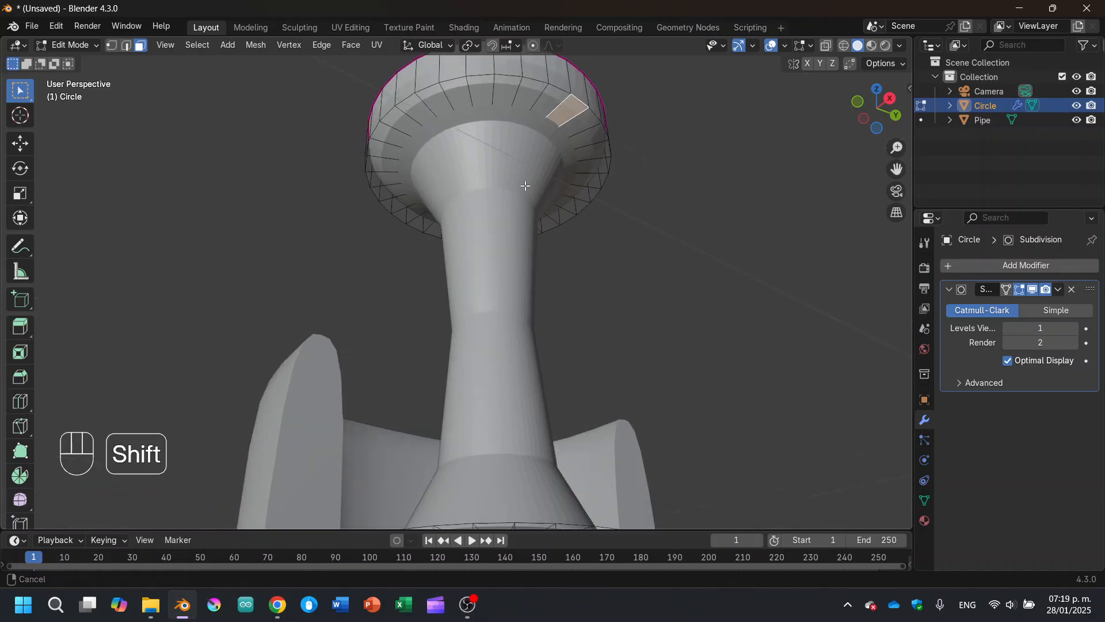
pyautogui.keyDown('shift'); pyautogui.moveTo(528, 182); pyautogui.dragTo(460, 263, button='middle'); pyautogui.keyUp('shift')
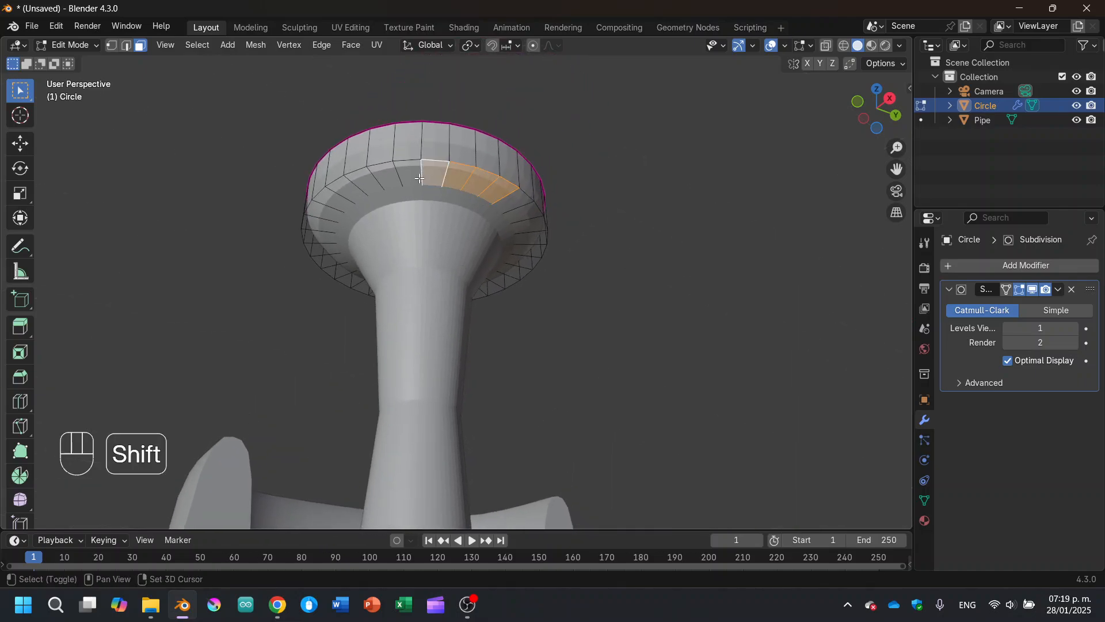
pyautogui.keyDown('shift'); pyautogui.click(380, 183); pyautogui.keyUp('shift')
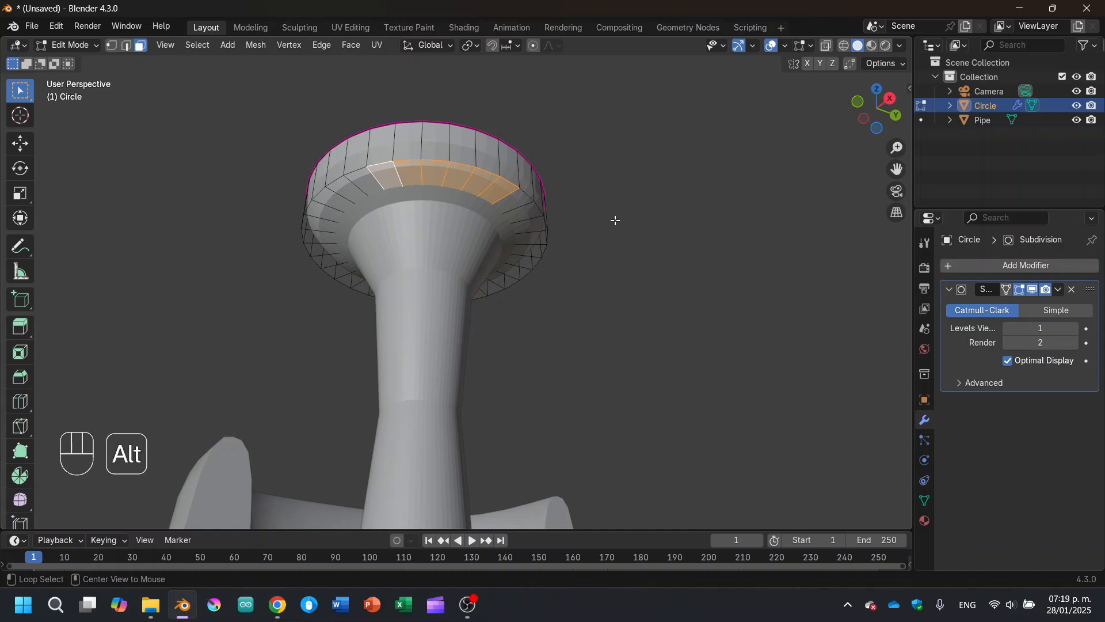
pyautogui.hotkey('alt', 'a')
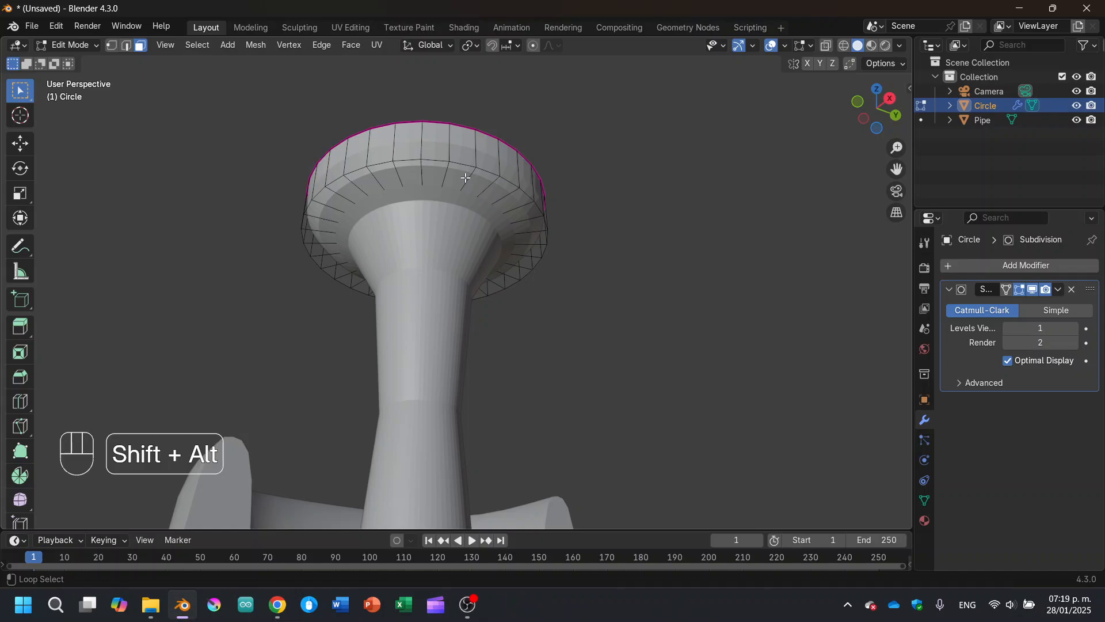
# Select the face rings under the cap and on top of the piston head, and crease their edges to about 0.43.
pyautogui.keyDown('alt'); pyautogui.keyDown('shift'); pyautogui.click(465, 178); pyautogui.keyUp('shift'); pyautogui.keyUp('alt')
pyautogui.moveTo(507, 276); pyautogui.dragTo(530, 263, button='middle')
pyautogui.scroll(3, 530, 262)
pyautogui.keyDown('alt'); pyautogui.keyDown('shift'); pyautogui.click(487, 414); pyautogui.keyUp('shift'); pyautogui.keyUp('alt')
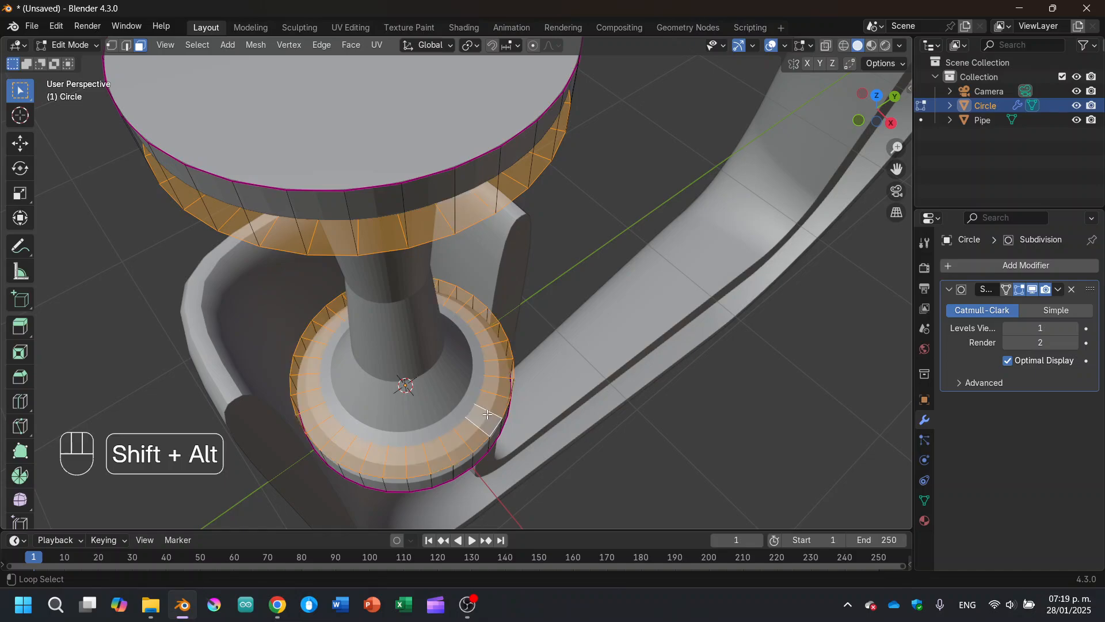
pyautogui.moveTo(762, 321); pyautogui.dragTo(702, 241, button='middle')
pyautogui.hotkey('shift', 'e')
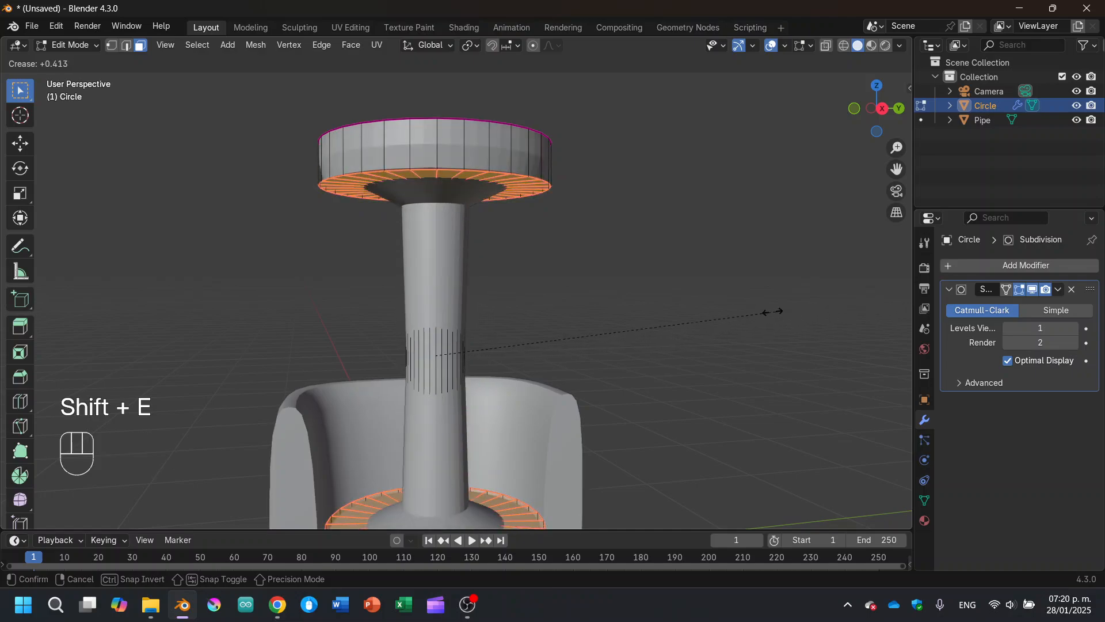
pyautogui.press('shift')
pyautogui.click(815, 302)
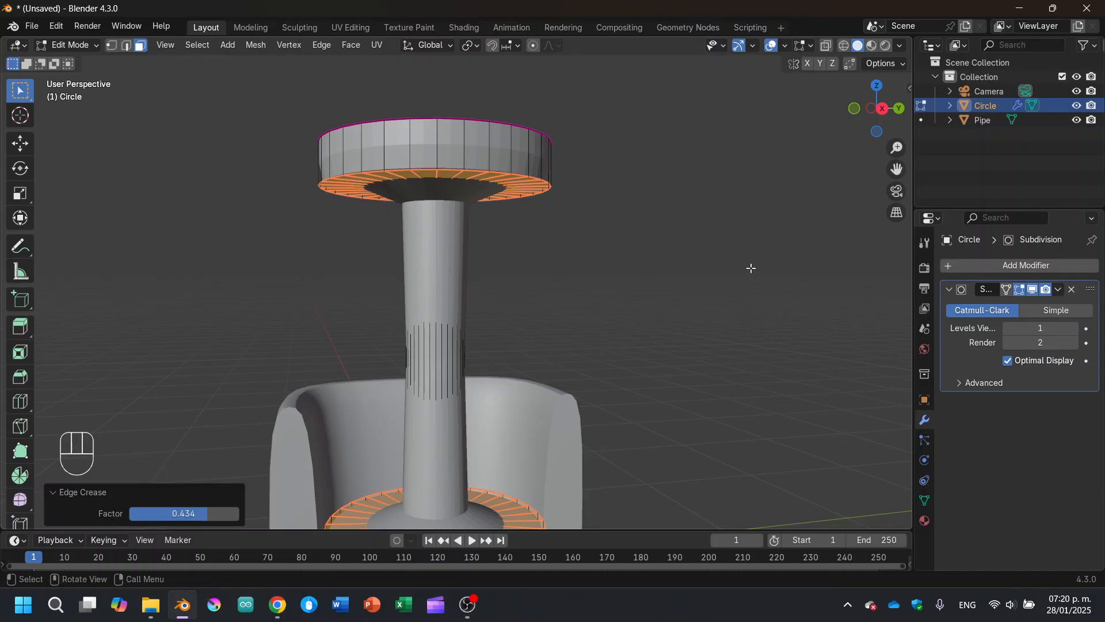
# Return to Object Mode and apply Shade Auto Smooth at 30° to the piston.
pyautogui.press('Tab')
pyautogui.moveTo(751, 267); pyautogui.dragTo(685, 220, button='middle')
pyautogui.rightClick(464, 250)
pyautogui.click(457, 250)
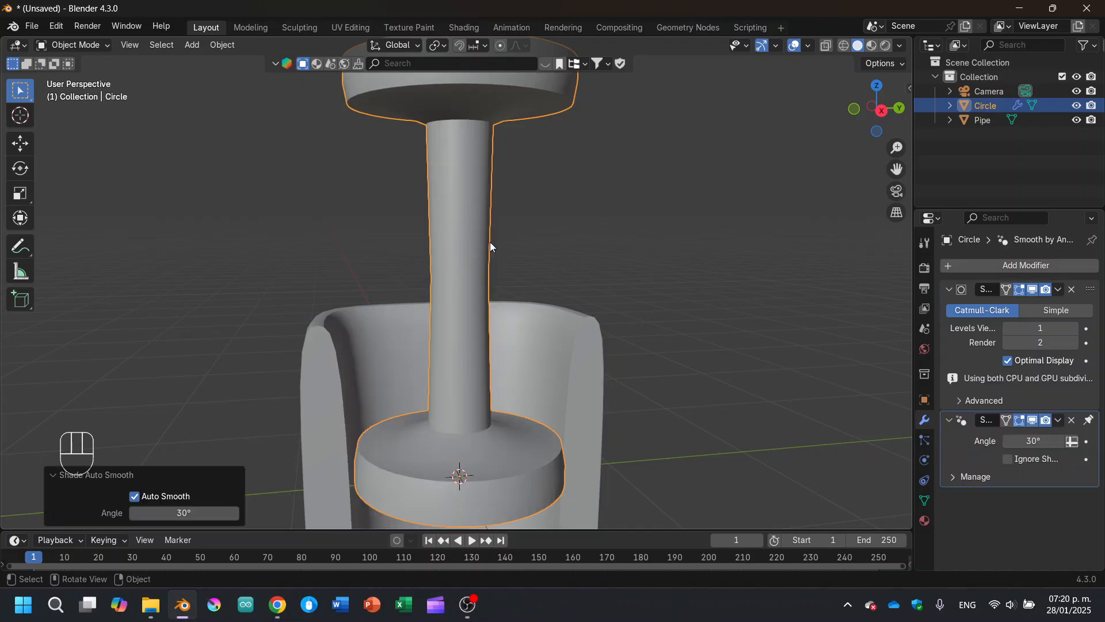
# Apply the piston's Subdivision and Smooth by Angle modifiers to its mesh.
pyautogui.moveTo(489, 242)
pyautogui.mouseDown(button='middle')
pyautogui.moveTo(549, 229)
pyautogui.moveTo(499, 234)
pyautogui.mouseUp(button='middle')
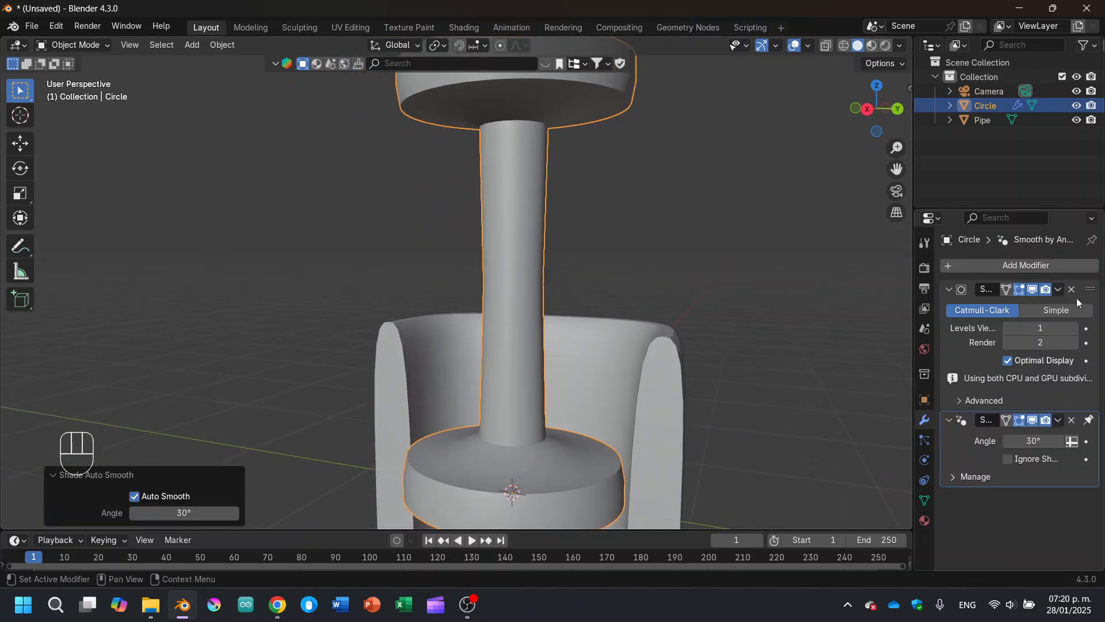
pyautogui.click(1089, 295)
pyautogui.rightClick(485, 254)
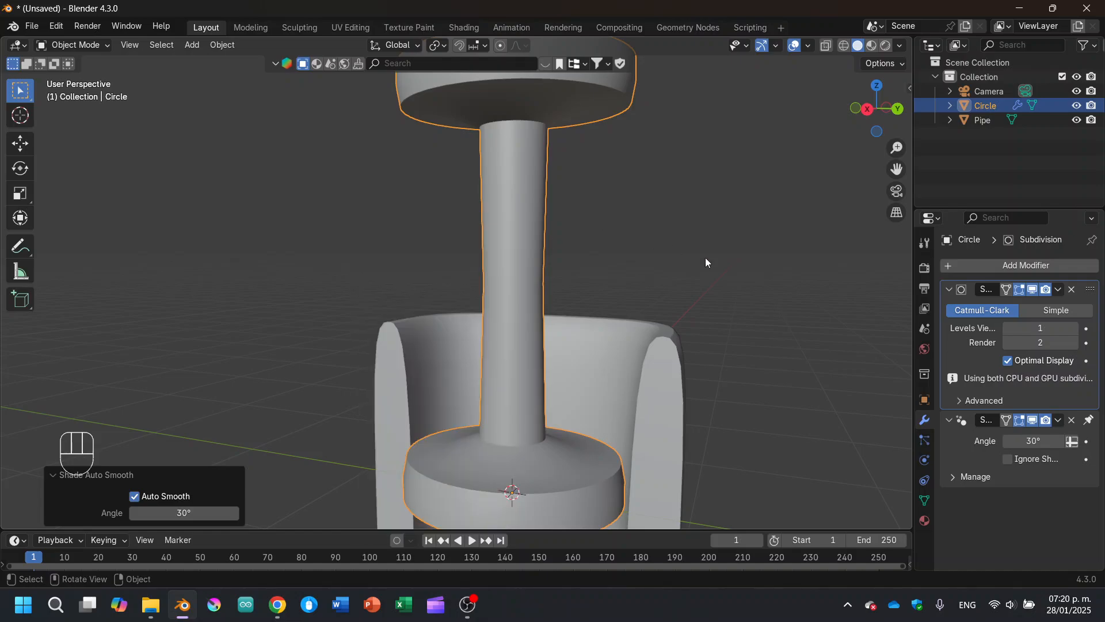
pyautogui.moveTo(768, 292); pyautogui.dragTo(854, 313, button='middle')
pyautogui.click(1057, 289)
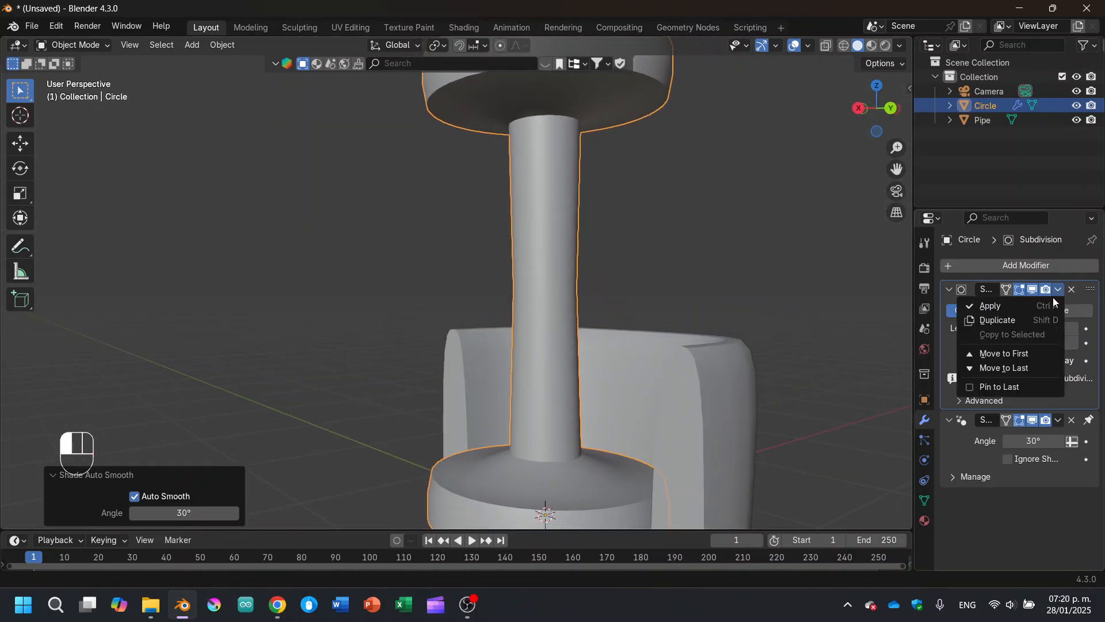
pyautogui.click(1049, 305)
pyautogui.click(1057, 290)
pyautogui.click(1046, 305)
# Duplicate the piston into the tube's wide arm, offset about 8.85 m along Y and 0 m along Z.
pyautogui.moveTo(864, 345); pyautogui.dragTo(420, 356, button='middle')
pyautogui.click(878, 122)
pyautogui.scroll(-3, 503, 337)
pyautogui.hotkey('shift', 'd')
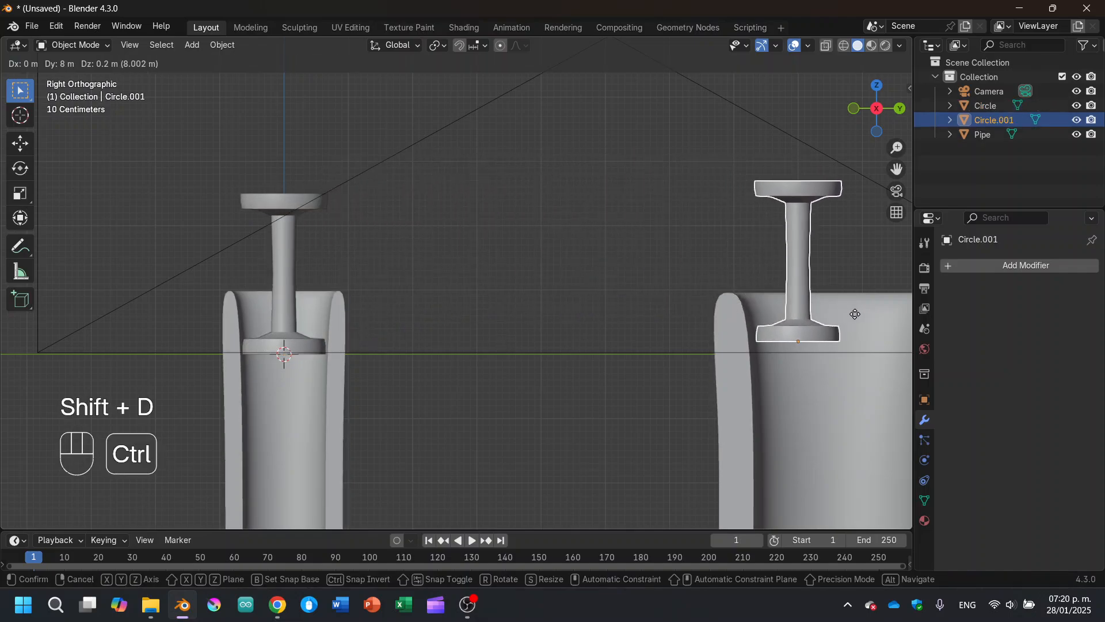
pyautogui.keyDown('shift'); pyautogui.click(905, 325); pyautogui.keyUp('shift')
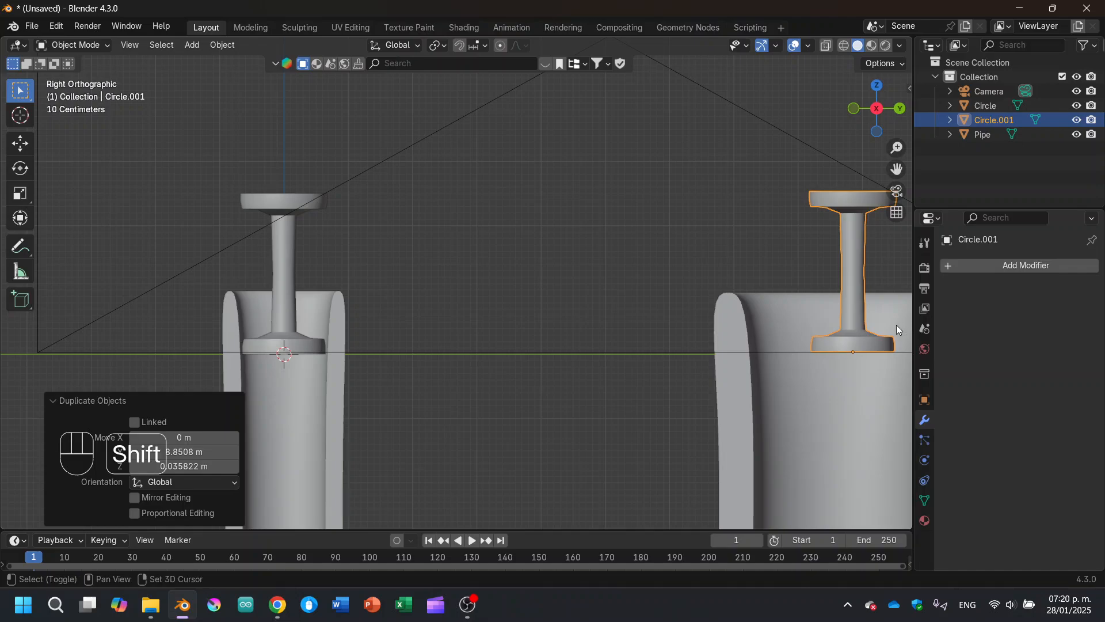
pyautogui.keyDown('shift'); pyautogui.moveTo(896, 325); pyautogui.dragTo(614, 302, button='middle'); pyautogui.keyUp('shift')
pyautogui.click(194, 465)
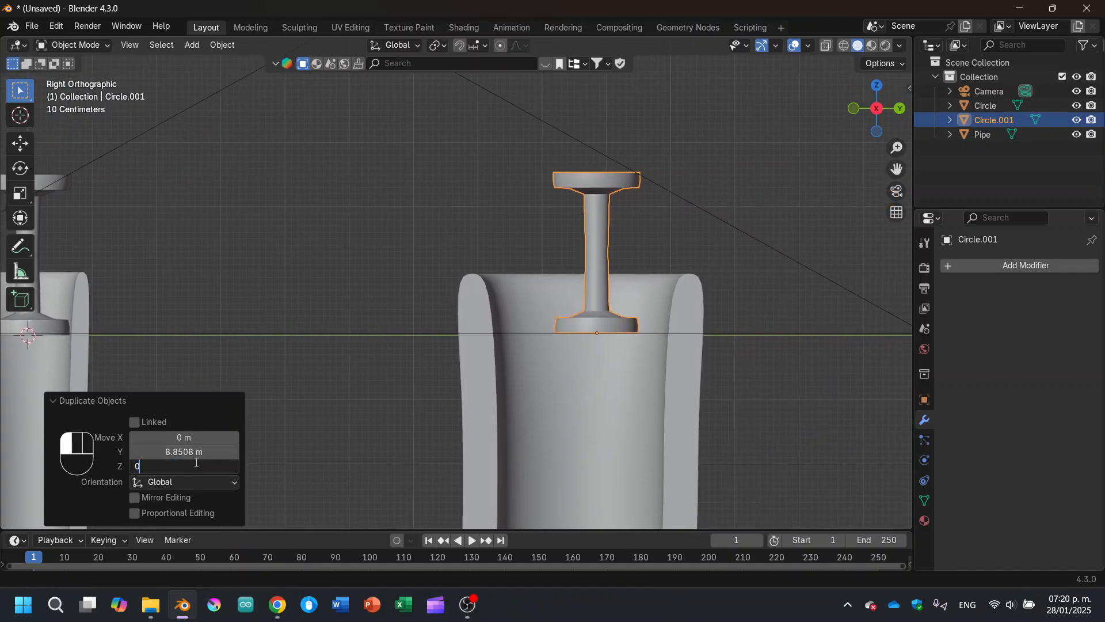
pyautogui.write('0')
pyautogui.press('Return')
# Move the duplicated piston about -0.22 m along Y to centre it in the wide arm.
pyautogui.scroll(2, 636, 307)
pyautogui.press('g')
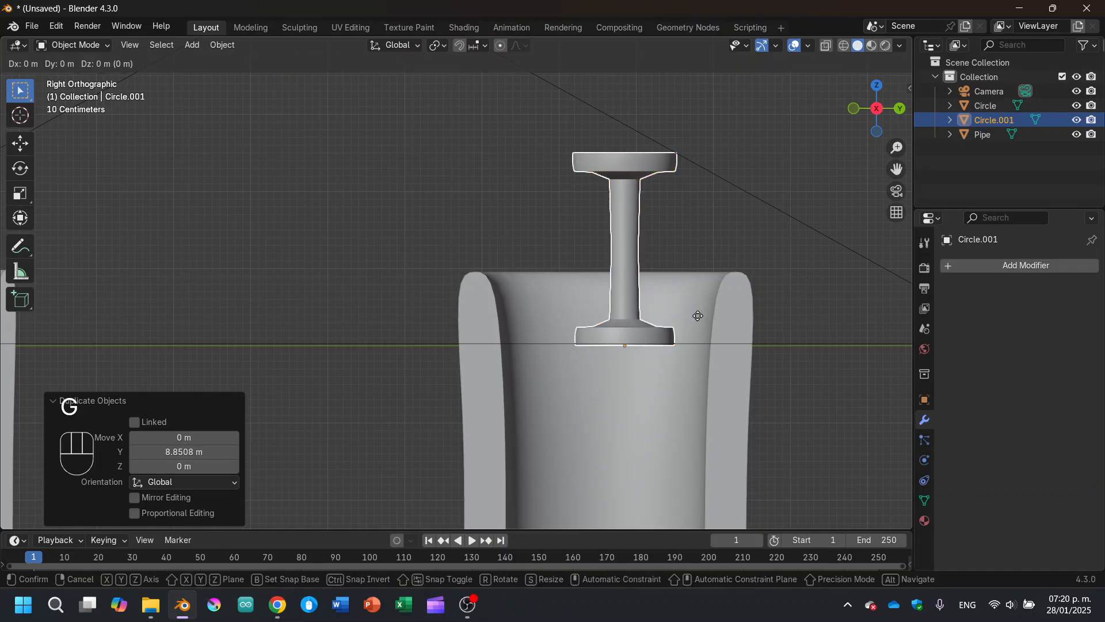
pyautogui.press('y')
pyautogui.click(680, 316)
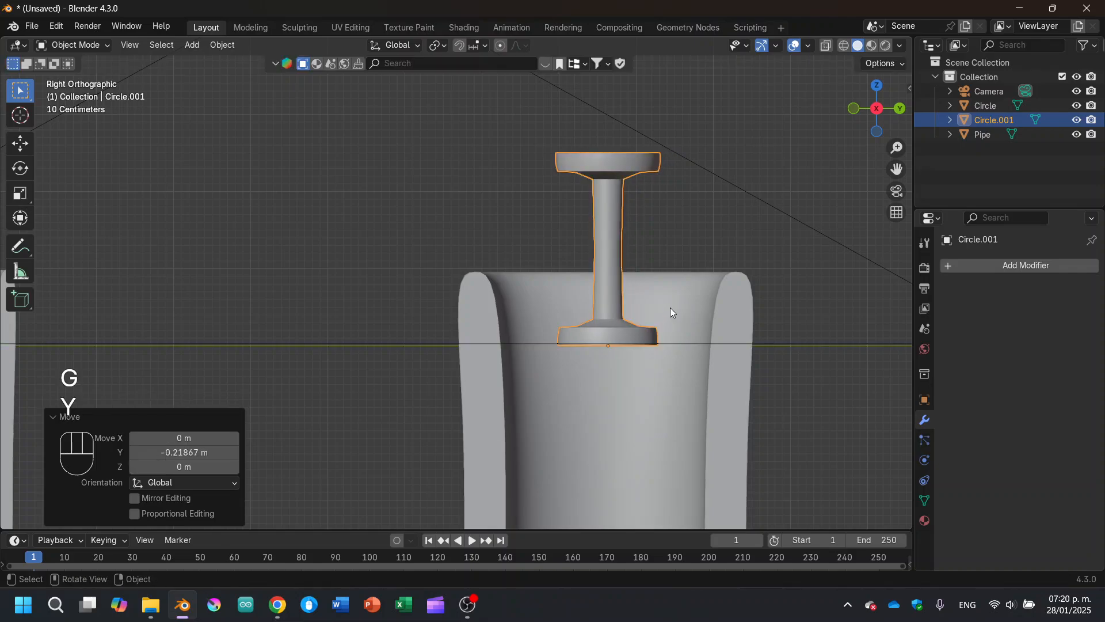
# Scale the duplicated piston uniformly by about 2.63 in top view to suit the wide arm.
pyautogui.moveTo(670, 307); pyautogui.dragTo(662, 353, button='middle')
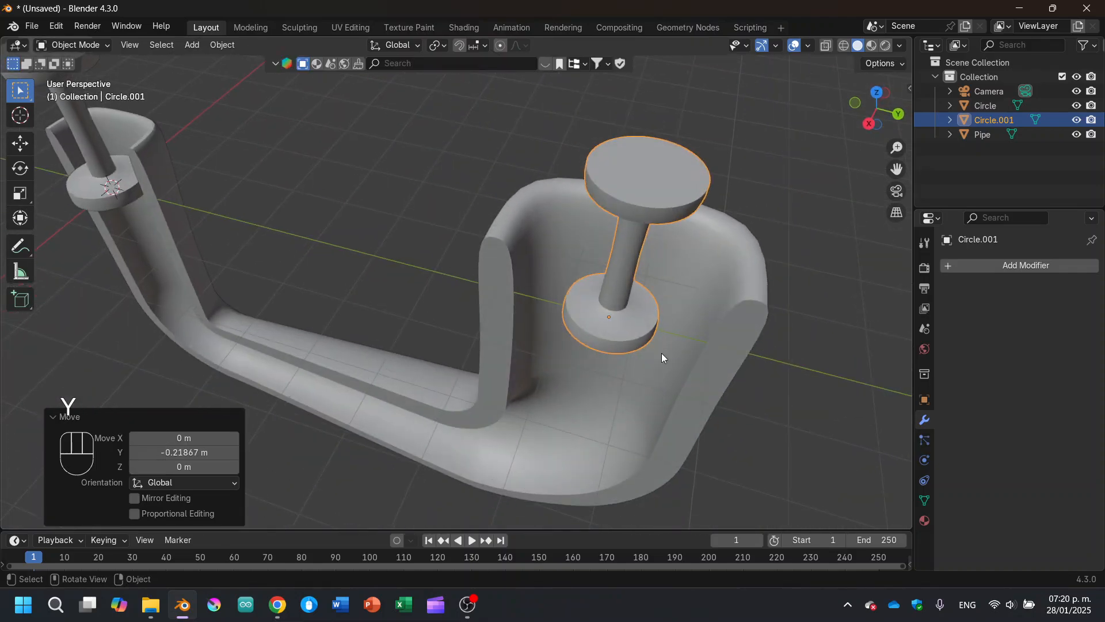
pyautogui.click(876, 96)
pyautogui.keyDown('shift'); pyautogui.moveTo(390, 233); pyautogui.dragTo(520, 362, button='middle'); pyautogui.keyUp('shift')
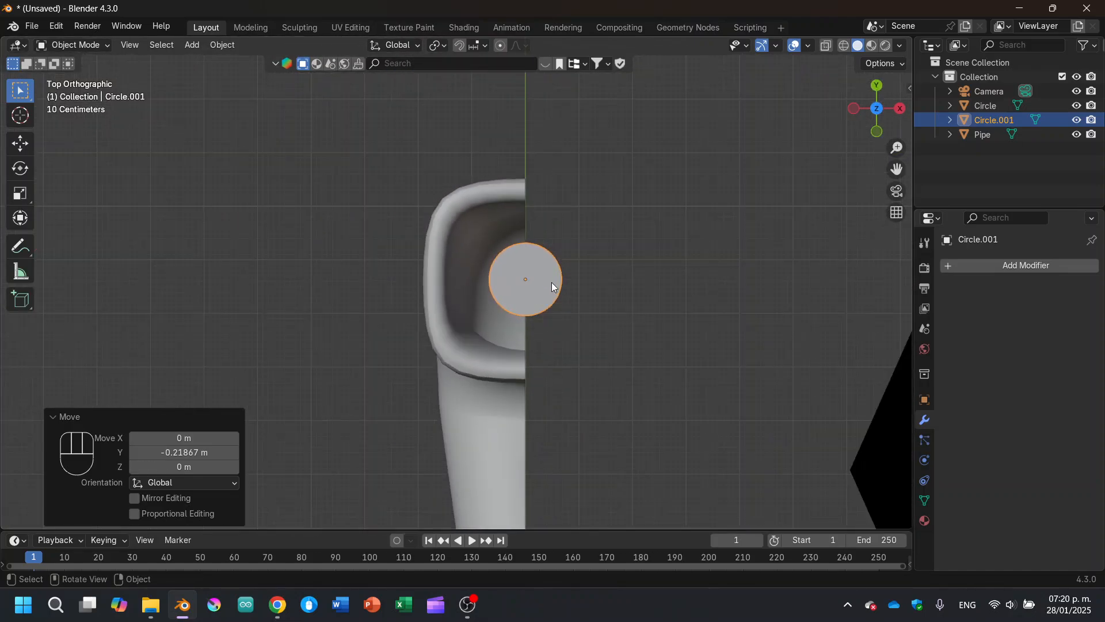
pyautogui.scroll(1, 553, 286)
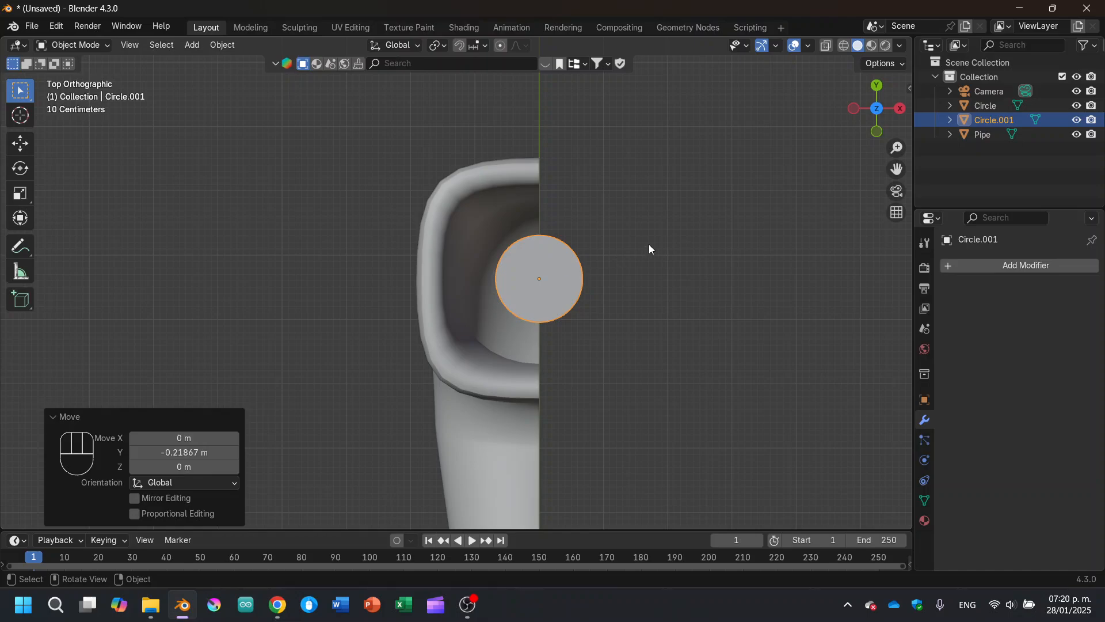
pyautogui.press('s')
pyautogui.click(835, 217)
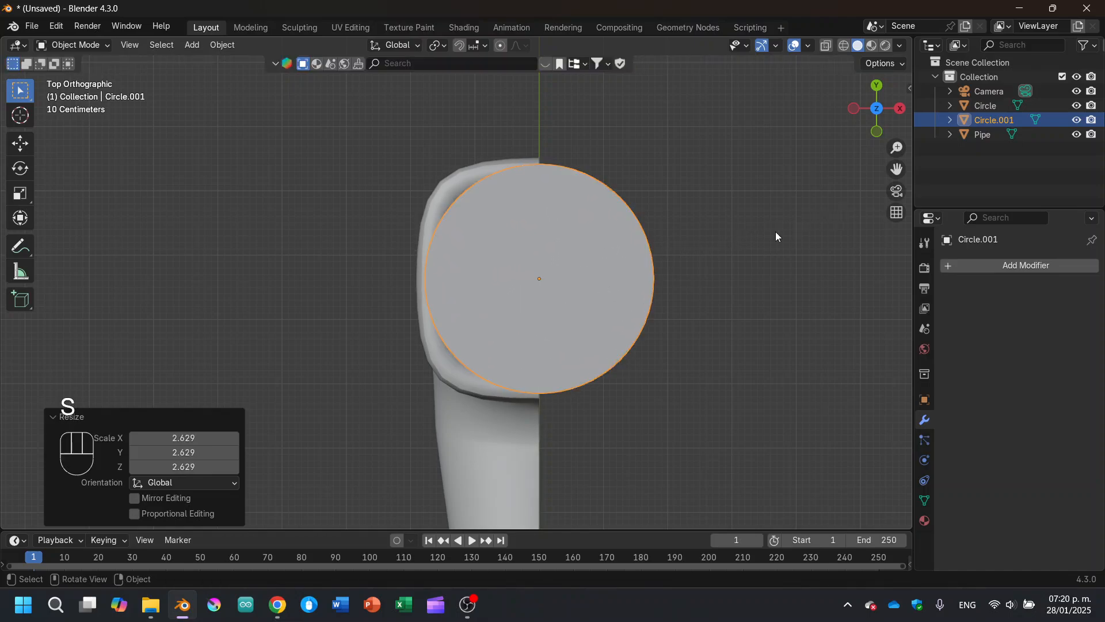
pyautogui.moveTo(775, 231); pyautogui.dragTo(594, 190, button='middle')
pyautogui.press('s')
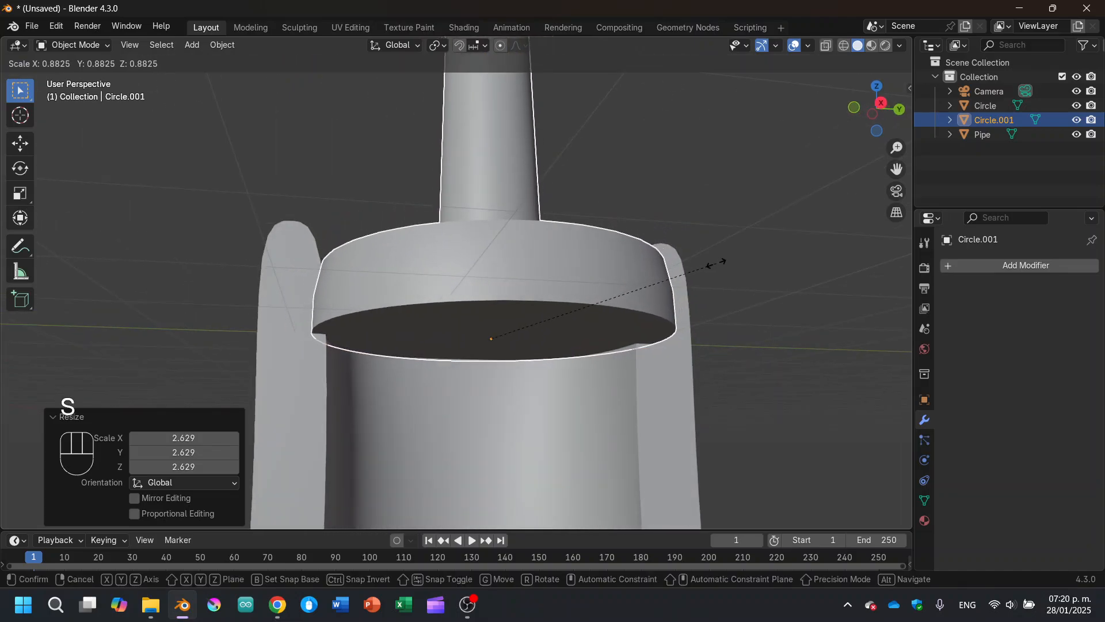
pyautogui.press('Escape')
# Scale the large piston down by about 0.82 in right view so its head fits inside the wide arm's walls, and deselect it.
pyautogui.click(881, 104)
pyautogui.scroll(3, 706, 264)
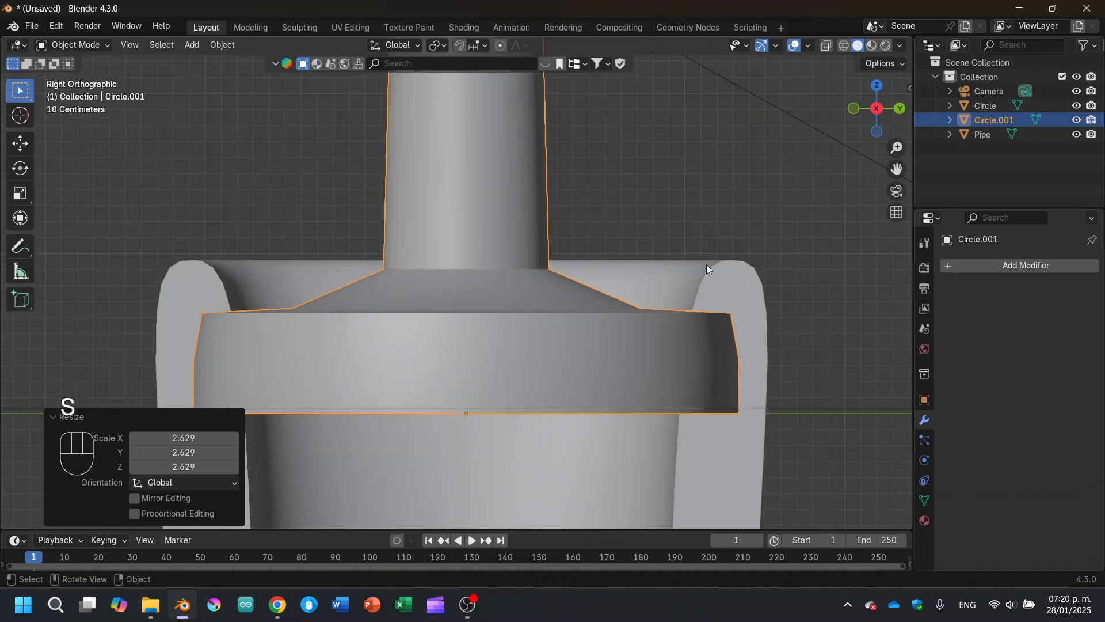
pyautogui.keyDown('shift'); pyautogui.moveTo(652, 286); pyautogui.dragTo(712, 234, button='middle'); pyautogui.keyUp('shift')
pyautogui.scroll(2, 582, 306)
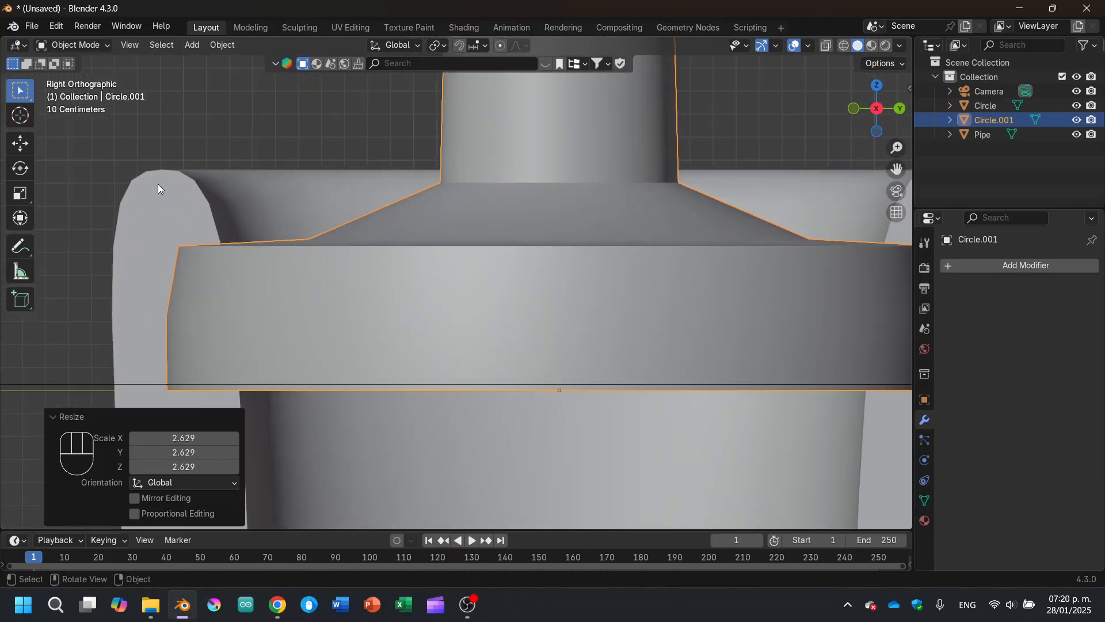
pyautogui.press('s')
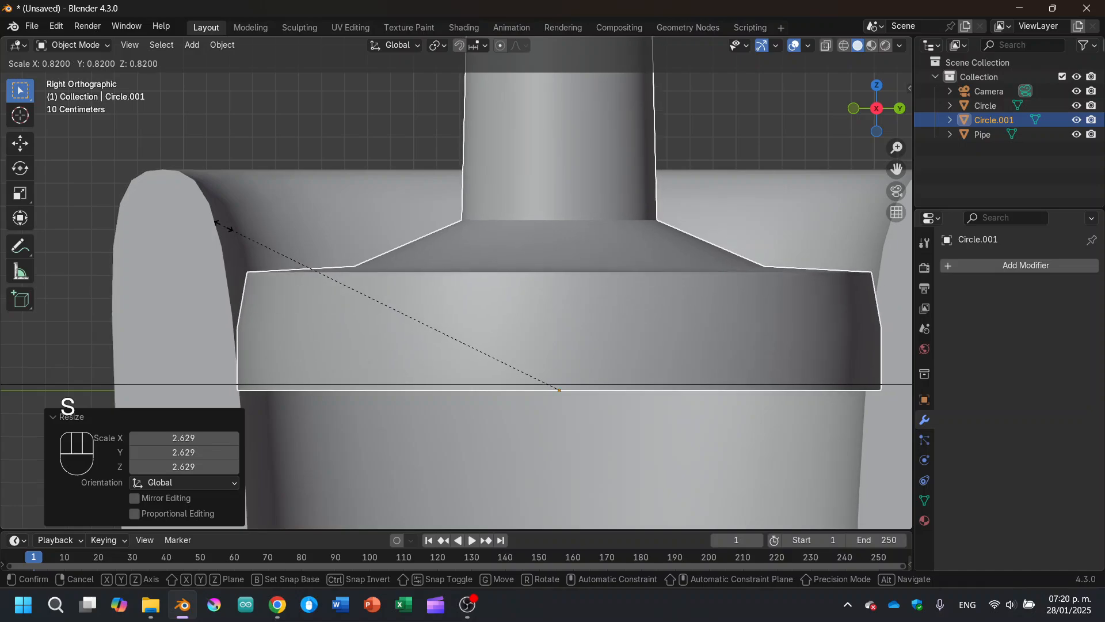
pyautogui.click(224, 226)
pyautogui.moveTo(225, 227); pyautogui.dragTo(559, 294, button='middle')
pyautogui.scroll(-4, 482, 300)
pyautogui.scroll(-4, 482, 226)
pyautogui.click(632, 225)
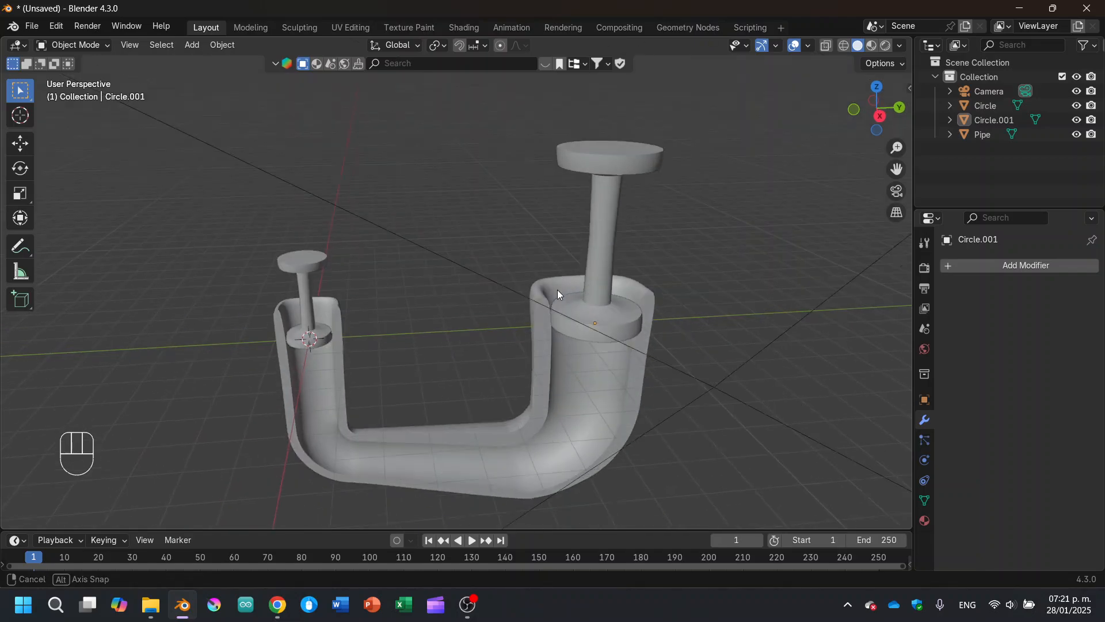
pyautogui.scroll(3, 557, 290)
pyautogui.moveTo(459, 303)
pyautogui.keyDown('shift'); pyautogui.mouseDown(button='middle')
pyautogui.moveTo(554, 256)
pyautogui.moveTo(458, 298)
pyautogui.moveTo(472, 293)
pyautogui.mouseUp(button='middle'); pyautogui.keyUp('shift')
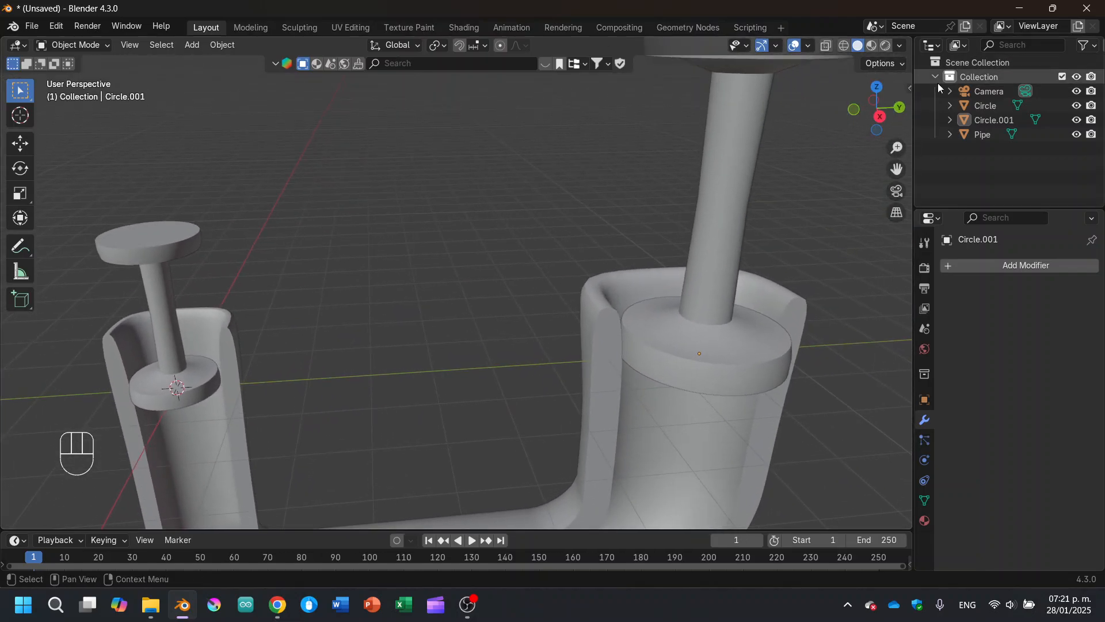
# Examine both pistons in right view and compare their heights with the Pascal's Law reference image in Chrome, returning to Blender.
pyautogui.click(880, 116)
pyautogui.scroll(-5, 288, 225)
pyautogui.scroll(2, 593, 270)
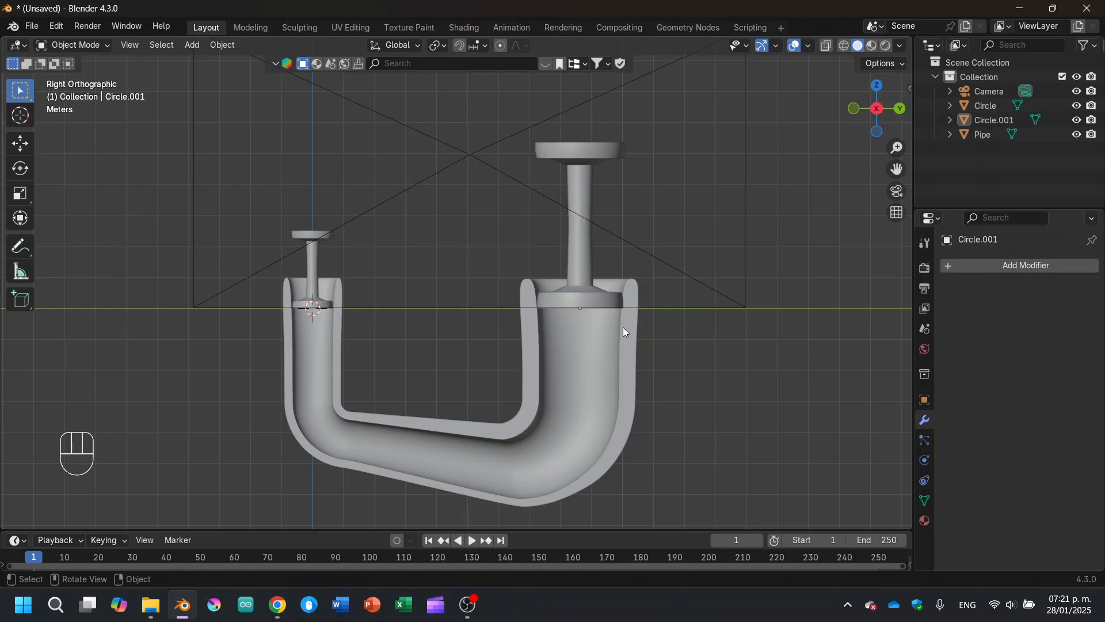
pyautogui.click(579, 264)
pyautogui.scroll(-1, 580, 268)
pyautogui.keyDown('shift'); pyautogui.moveTo(570, 303); pyautogui.dragTo(562, 250, button='middle'); pyautogui.keyUp('shift')
pyautogui.scroll(2, 561, 267)
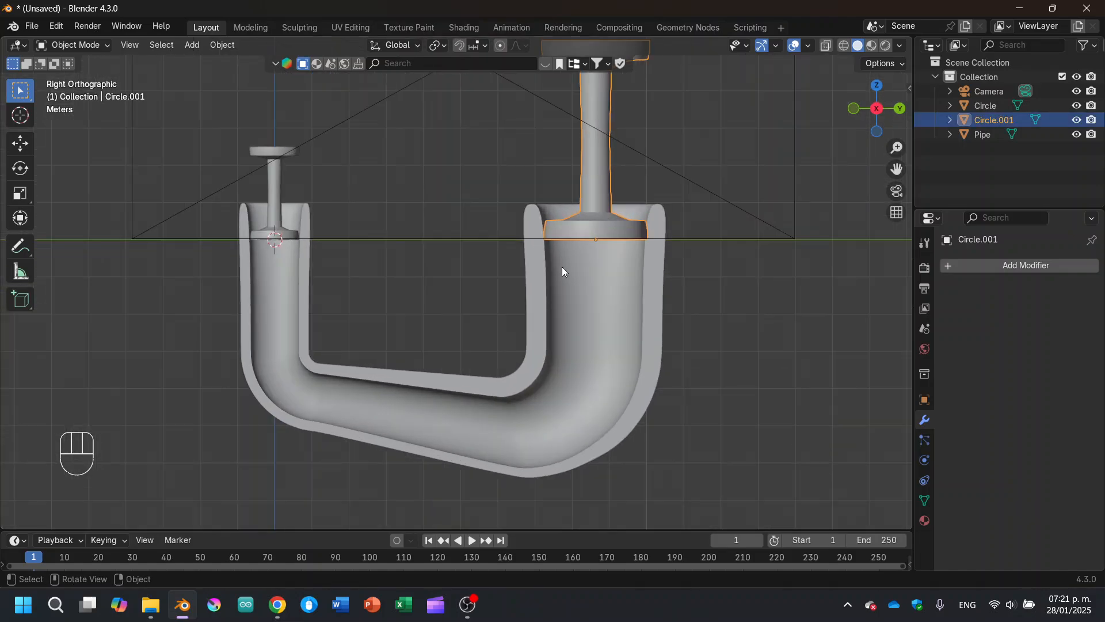
pyautogui.hotkey('alt', 'Tab')
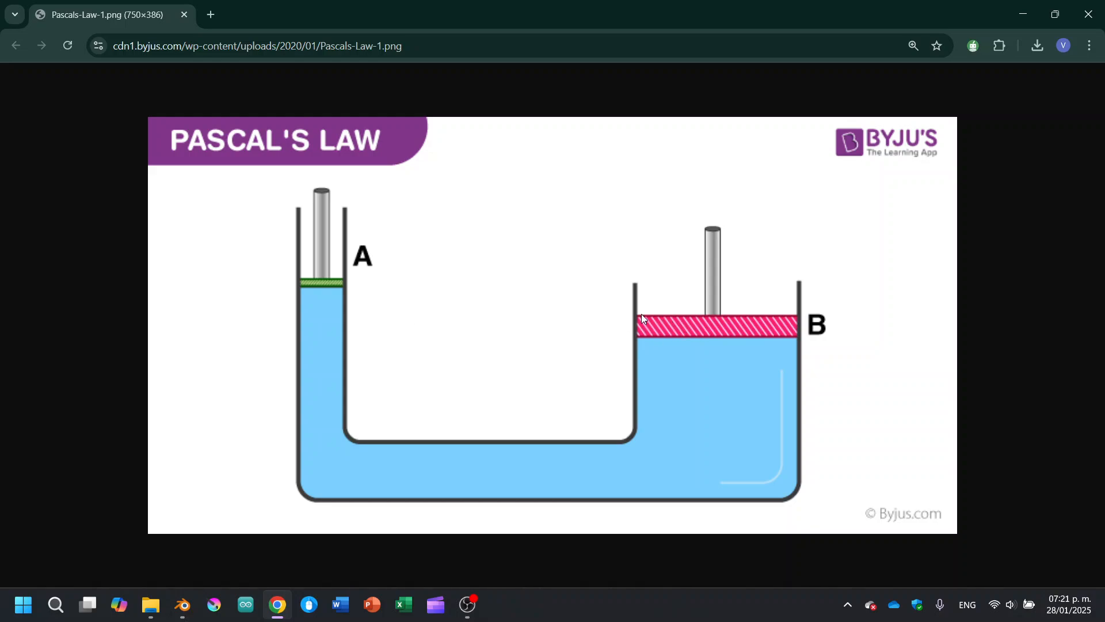
pyautogui.hotkey('alt', 'Tab')
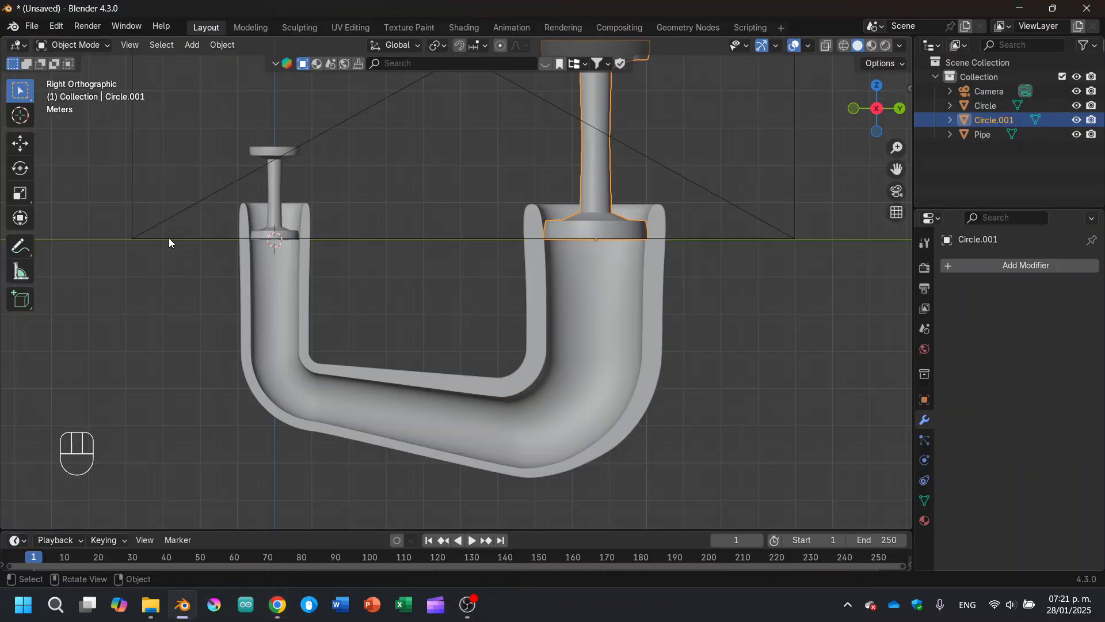
# Try moving the small piston -3 m along Z down the narrow arm, and undo the move.
pyautogui.click(277, 199)
pyautogui.press('g')
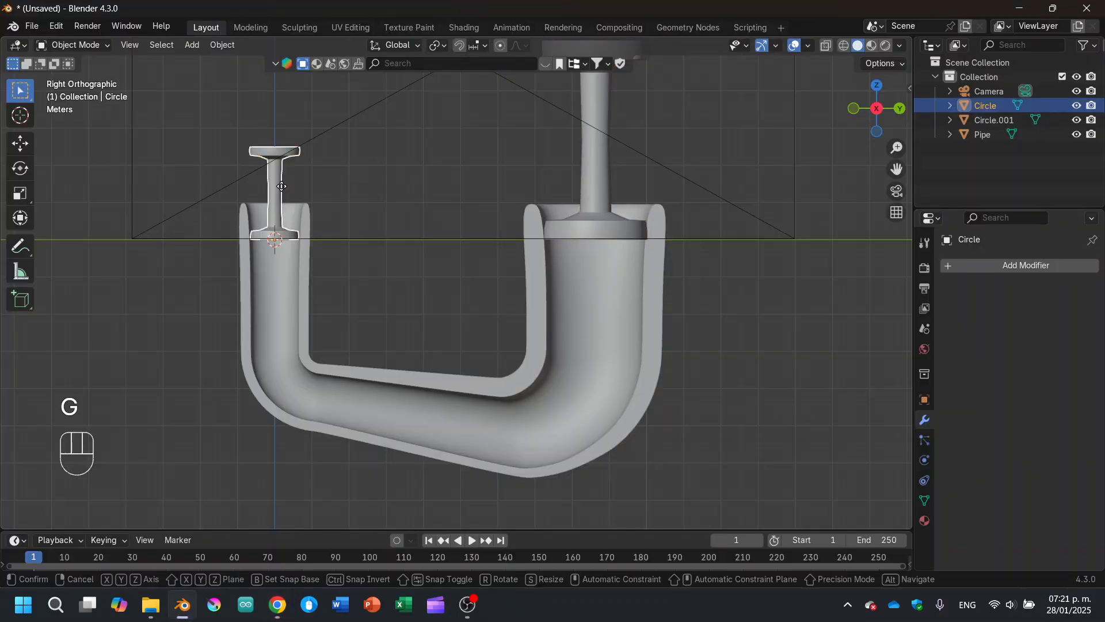
pyautogui.press('z')
pyautogui.click(300, 291)
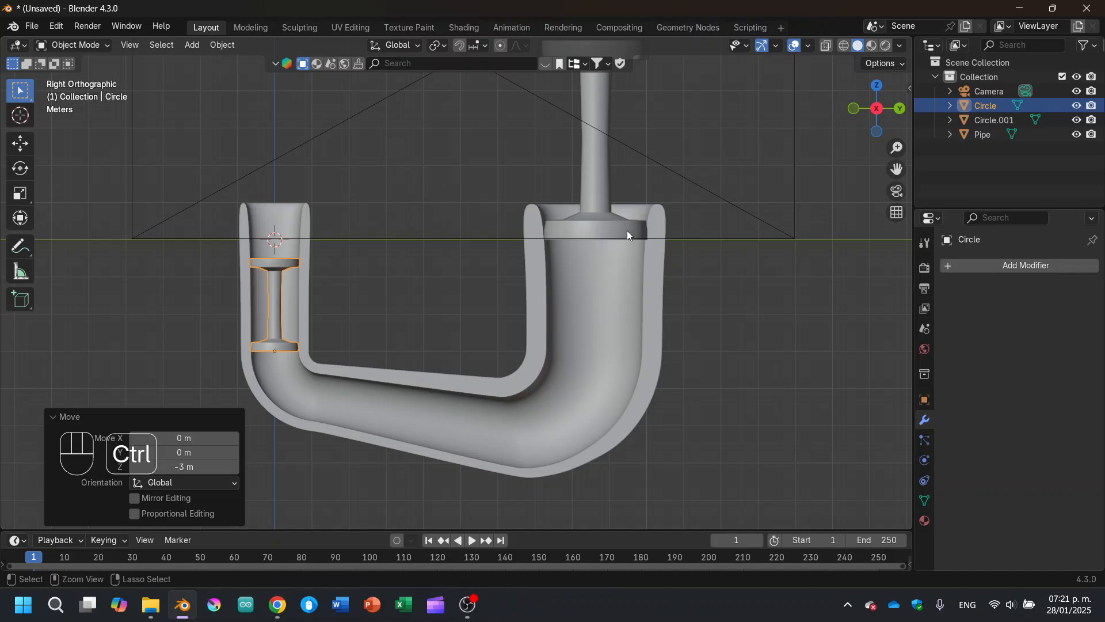
pyautogui.hotkey('ctrl', 'z')
# Move the large piston -2.6 m along Z down into the wide arm, and deselect it.
pyautogui.click(611, 218)
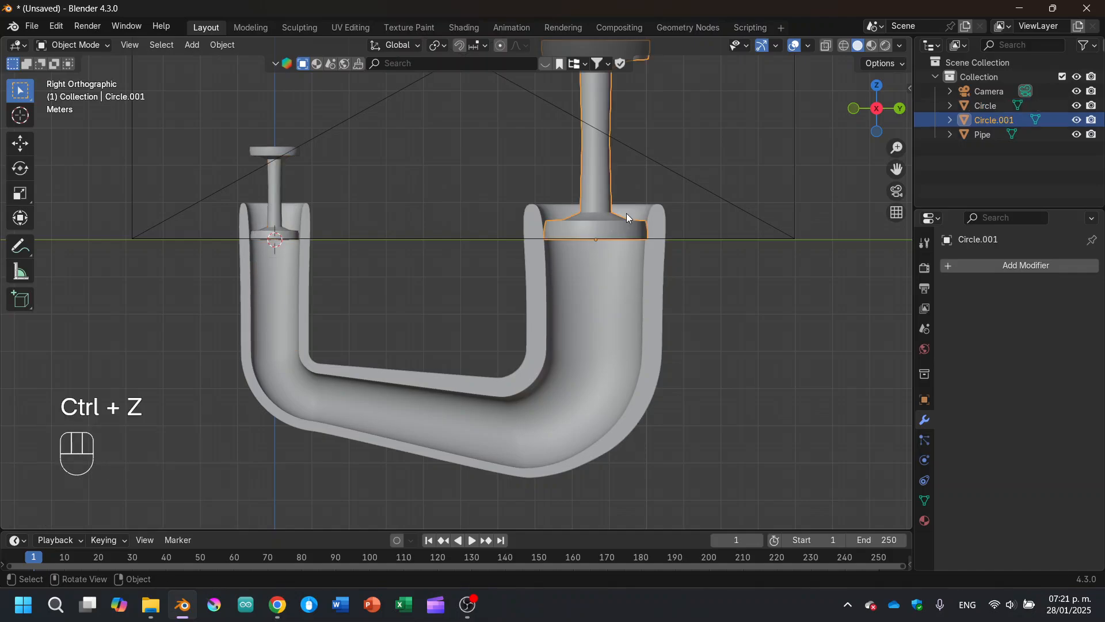
pyautogui.keyDown('shift'); pyautogui.moveTo(627, 213); pyautogui.dragTo(612, 234, button='middle'); pyautogui.keyUp('shift')
pyautogui.scroll(1, 609, 240)
pyautogui.press('g')
pyautogui.press('z')
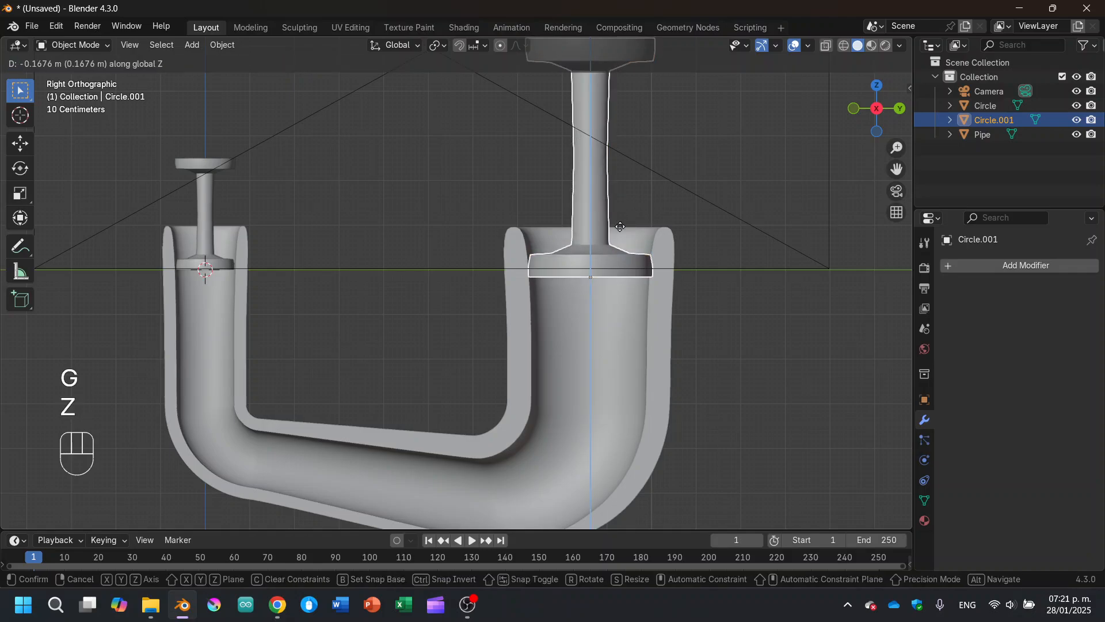
pyautogui.press('ctrl')
pyautogui.press('ctrl')
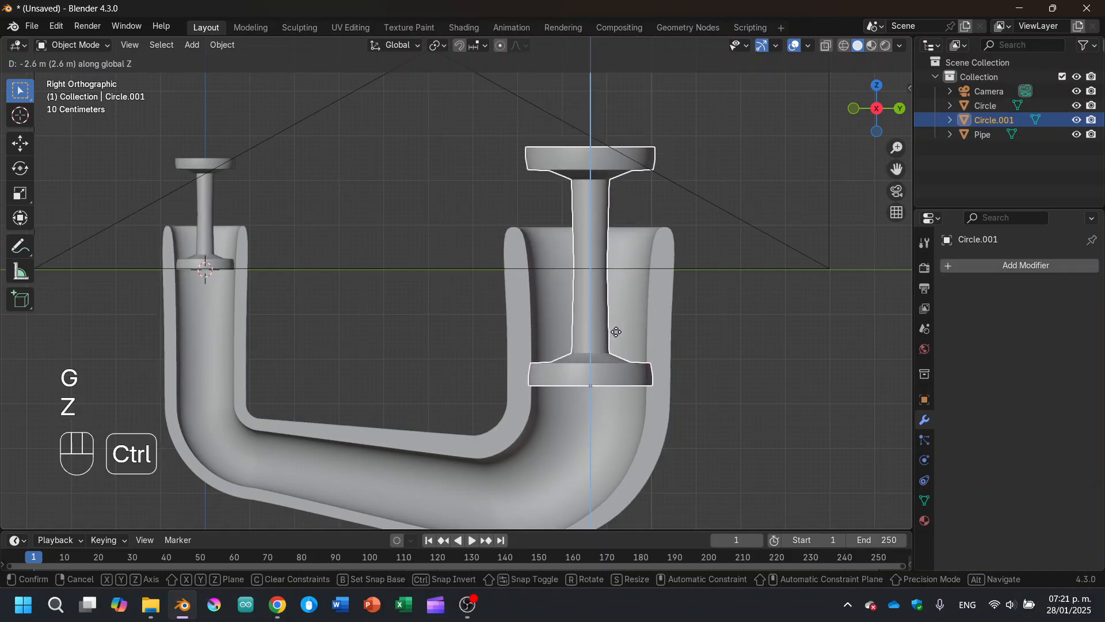
pyautogui.click(616, 332)
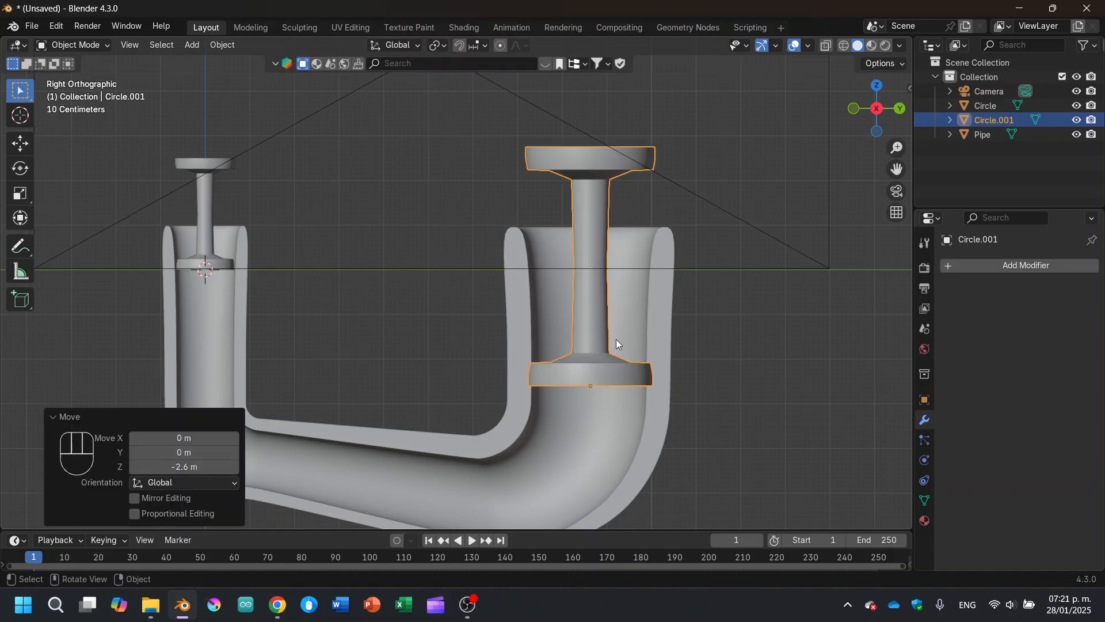
pyautogui.keyDown('shift'); pyautogui.moveTo(564, 347); pyautogui.dragTo(619, 345, button='middle'); pyautogui.keyUp('shift')
pyautogui.scroll(-4, 714, 332)
pyautogui.click(713, 330)
pyautogui.scroll(2, 703, 336)
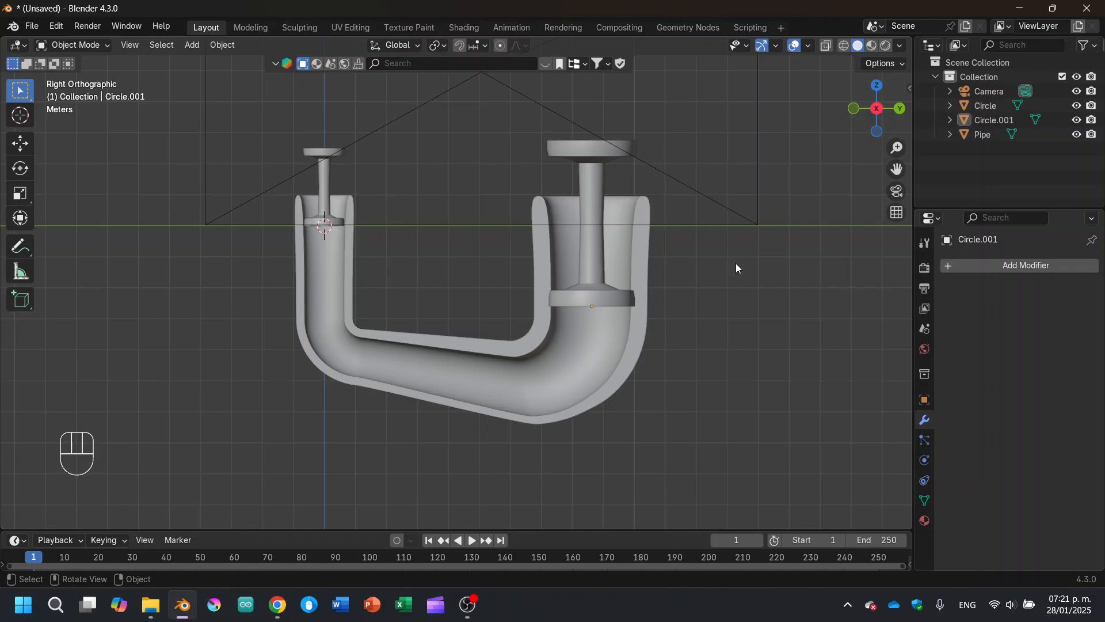
# Add a capsule metaball with a 2 m radius at the origin, over the narrow arm.
pyautogui.hotkey('shift', 'a')
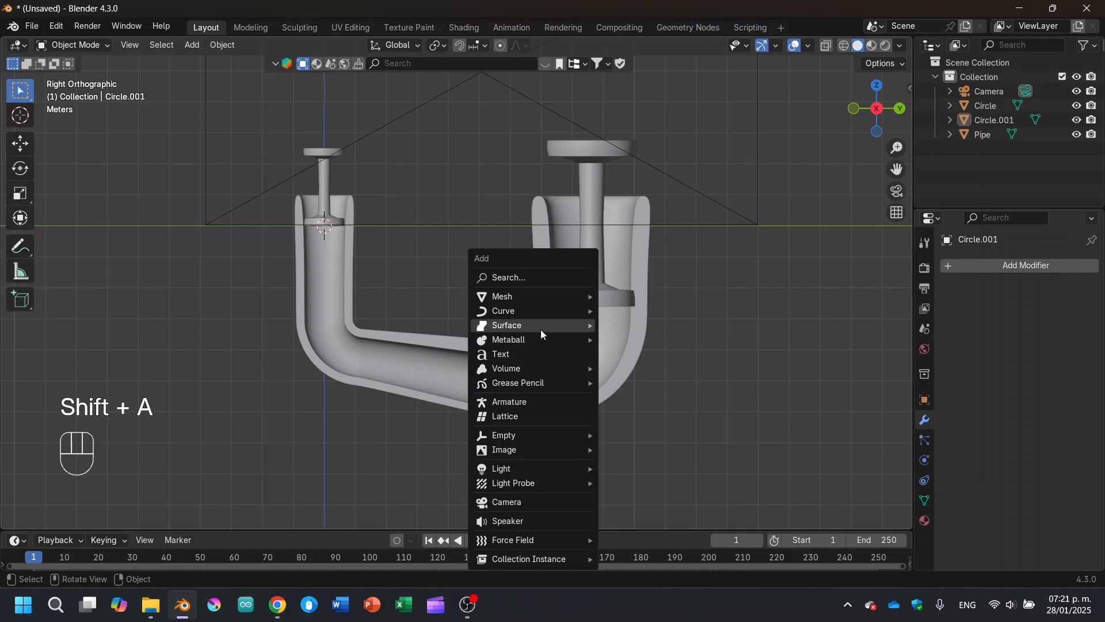
pyautogui.moveTo(539, 339)
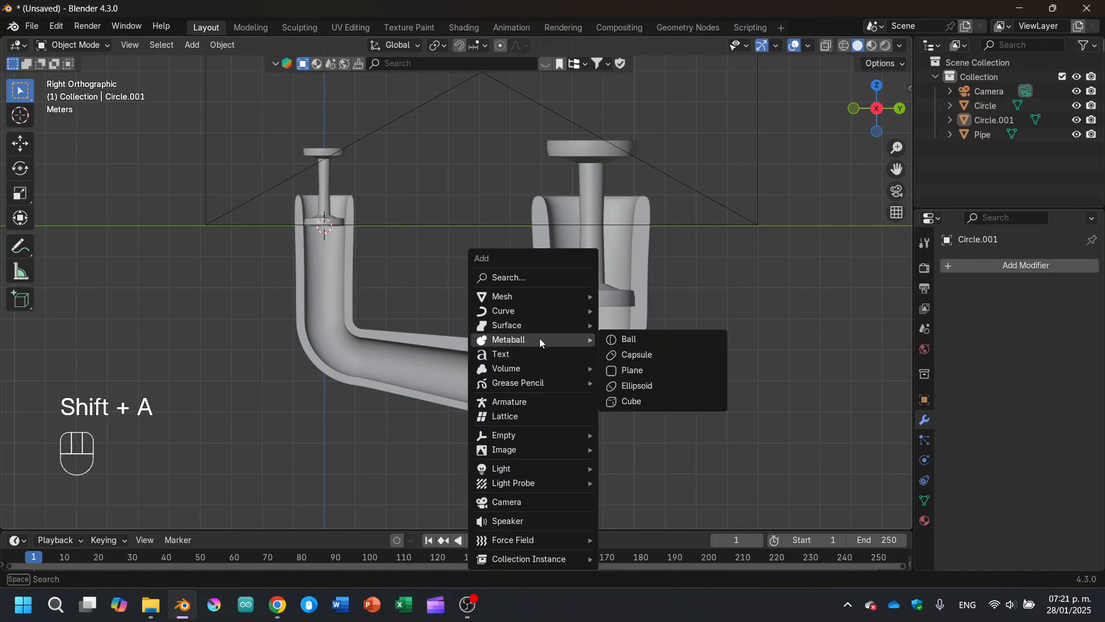
pyautogui.click(645, 356)
pyautogui.scroll(1, 410, 255)
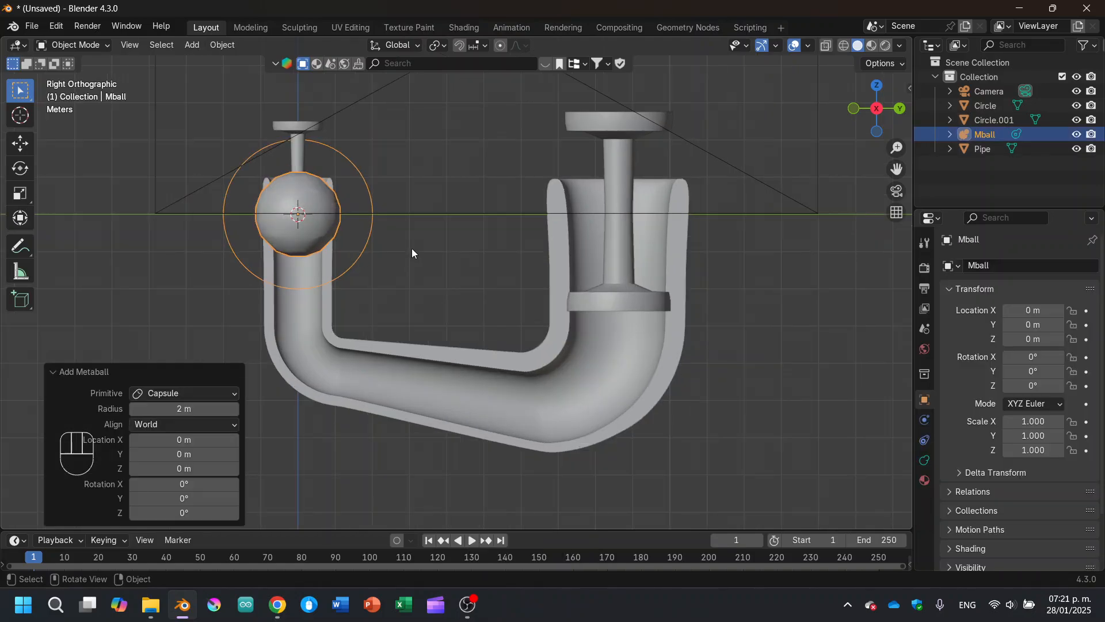
pyautogui.scroll(-3, 403, 288)
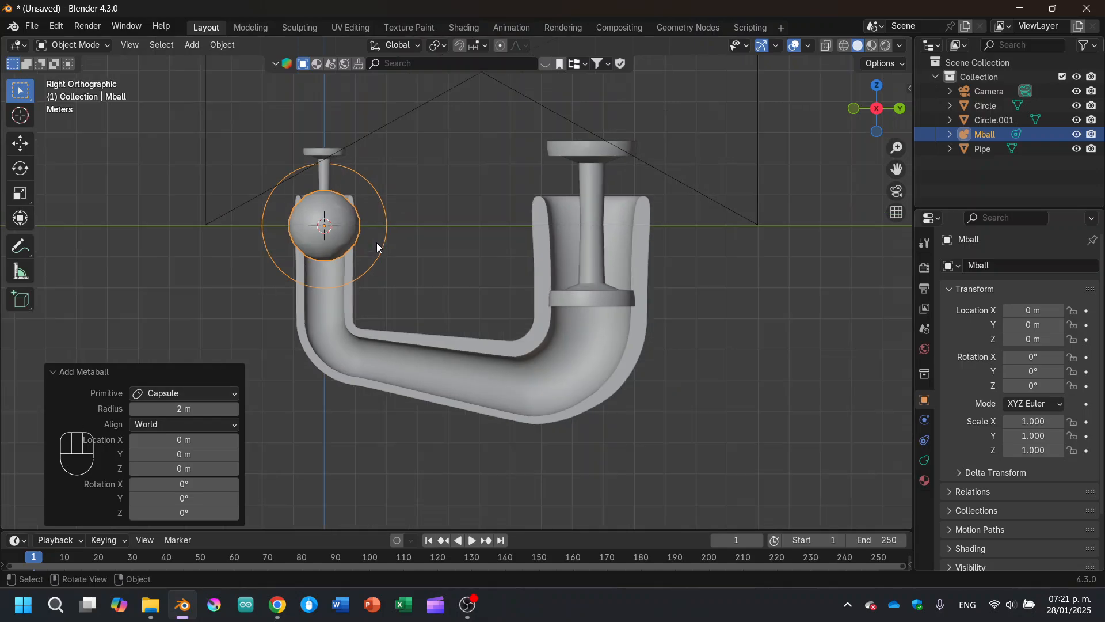
pyautogui.moveTo(381, 271); pyautogui.dragTo(495, 314, button='middle')
pyautogui.scroll(2, 461, 323)
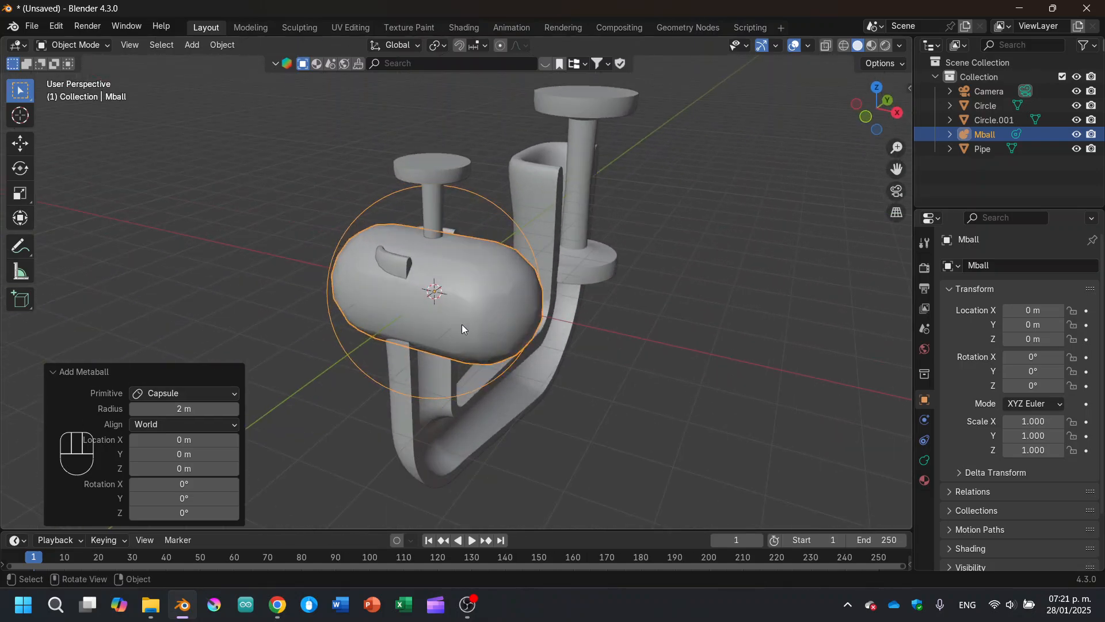
# Rotate the capsule metaball -90° about the global Y axis so it stands upright in the narrow arm.
pyautogui.click(897, 113)
pyautogui.scroll(2, 394, 308)
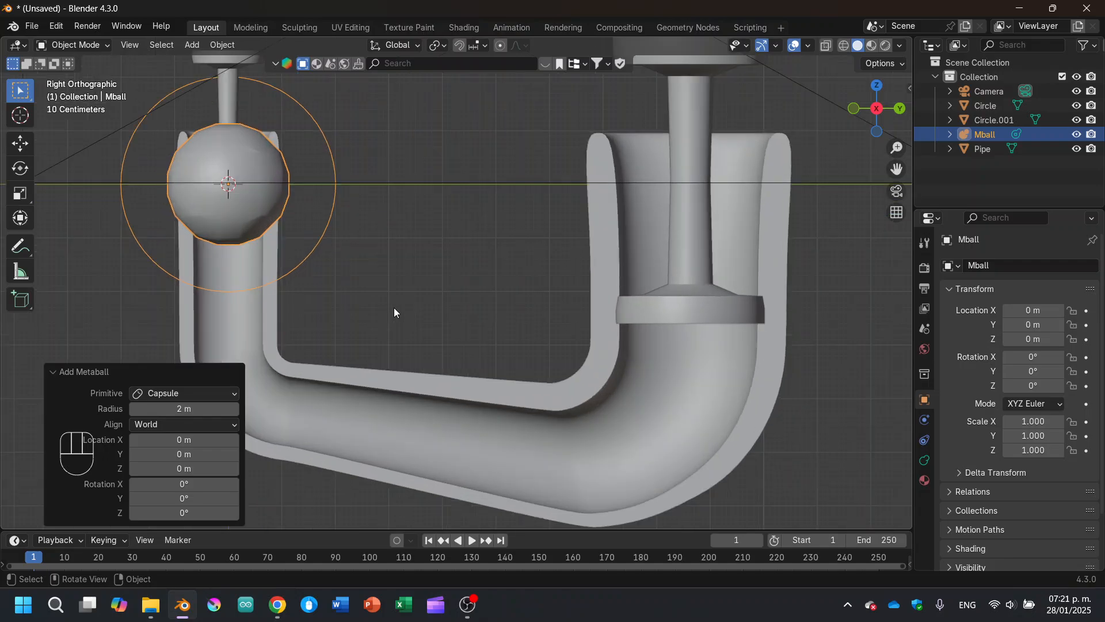
pyautogui.scroll(-2, 480, 357)
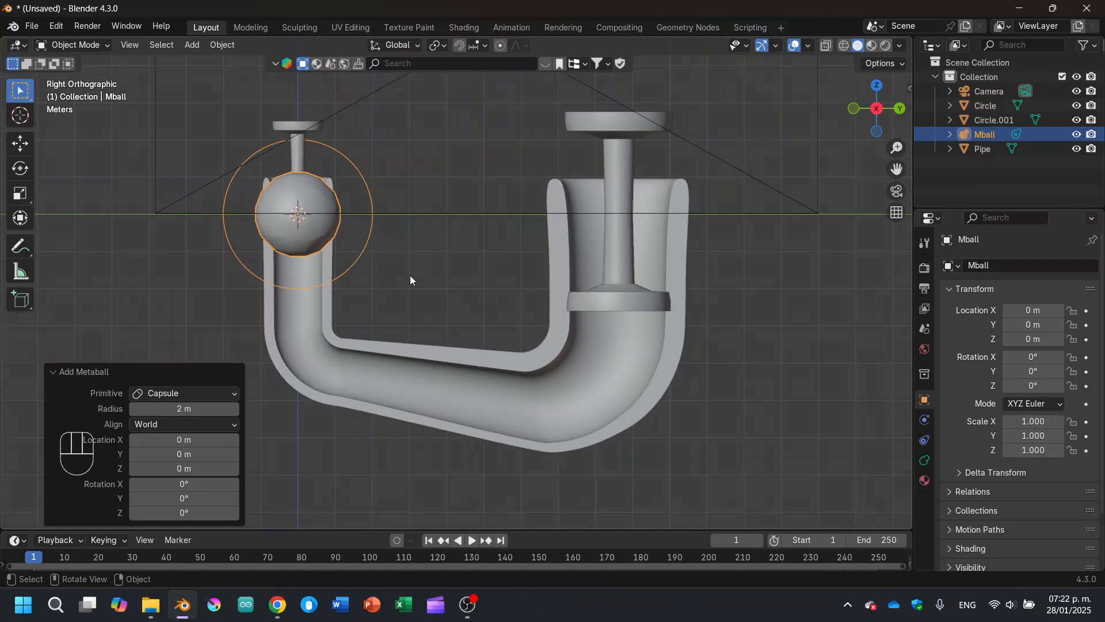
pyautogui.press('r')
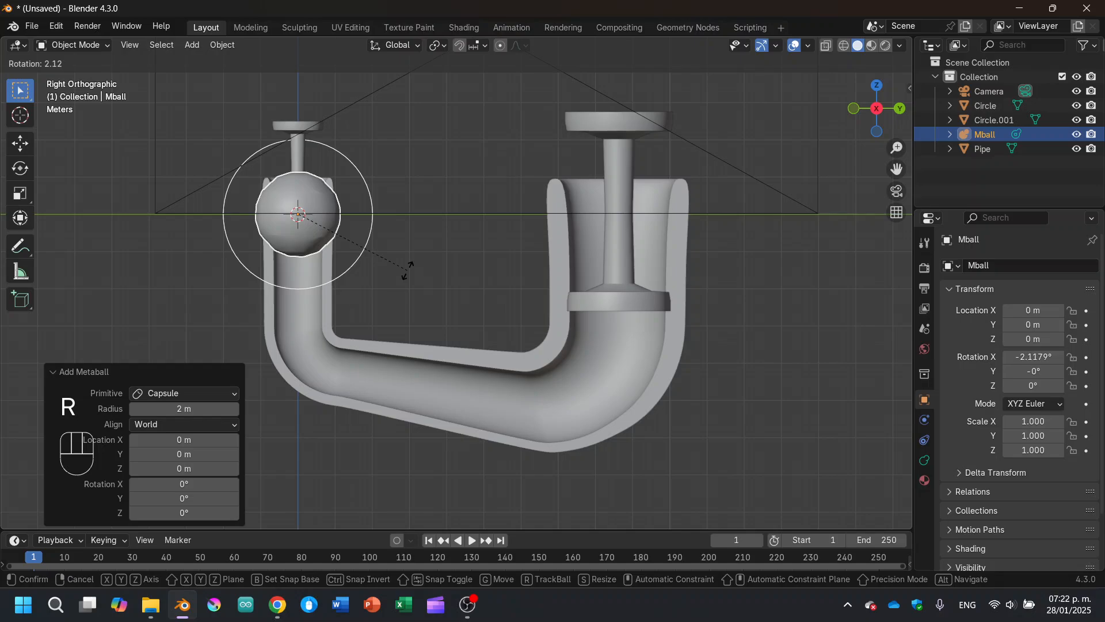
pyautogui.press('y')
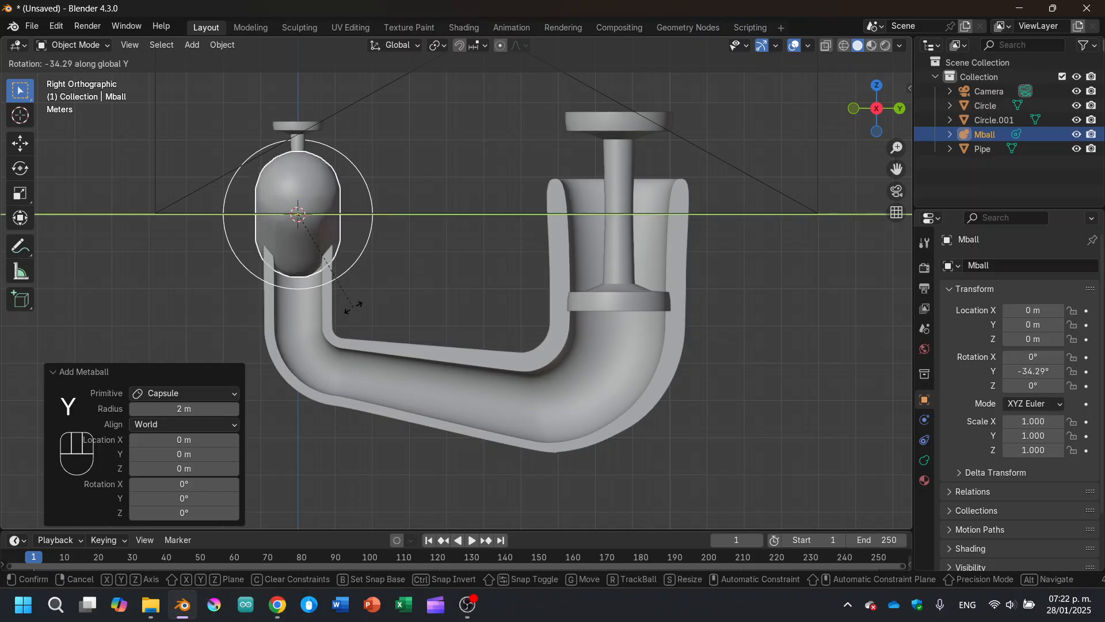
pyautogui.click(248, 314)
pyautogui.scroll(2, 368, 231)
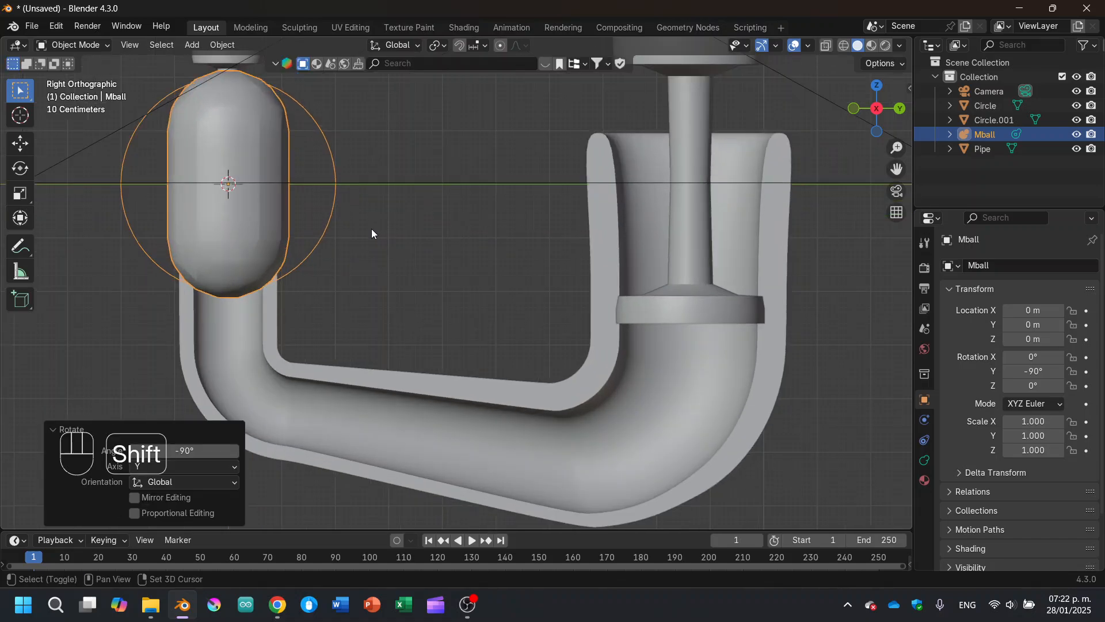
# Scale the capsule uniformly to about 0.549 to fit the narrow arm and move it -0.9 m along Z beneath the small piston.
pyautogui.keyDown('shift'); pyautogui.moveTo(372, 229); pyautogui.dragTo(527, 292, button='middle'); pyautogui.keyUp('shift')
pyautogui.scroll(2, 628, 213)
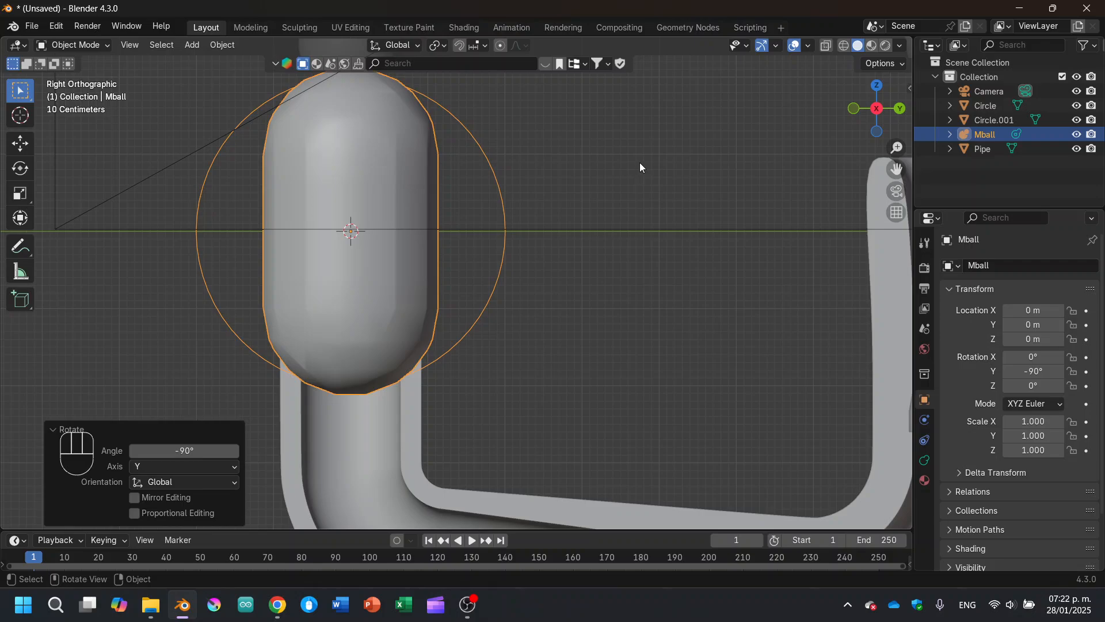
pyautogui.press('s')
pyautogui.click(509, 203)
pyautogui.press('g')
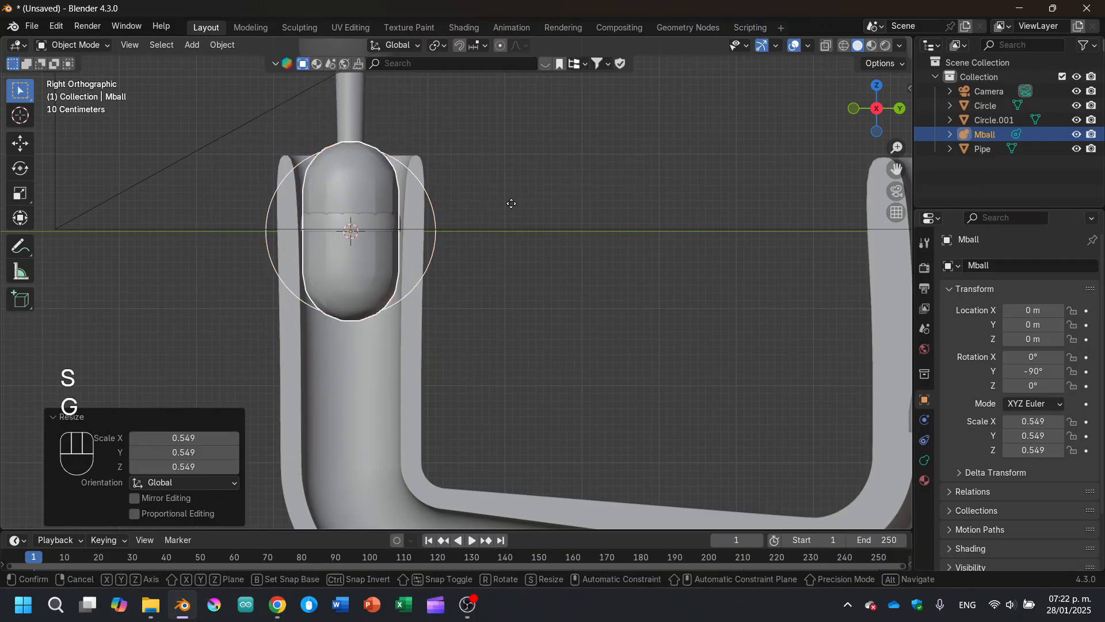
pyautogui.click(499, 274)
pyautogui.moveTo(386, 261); pyautogui.dragTo(424, 209, button='middle')
# Open the conversion options for the capsule metaball.
pyautogui.rightClick(422, 305)
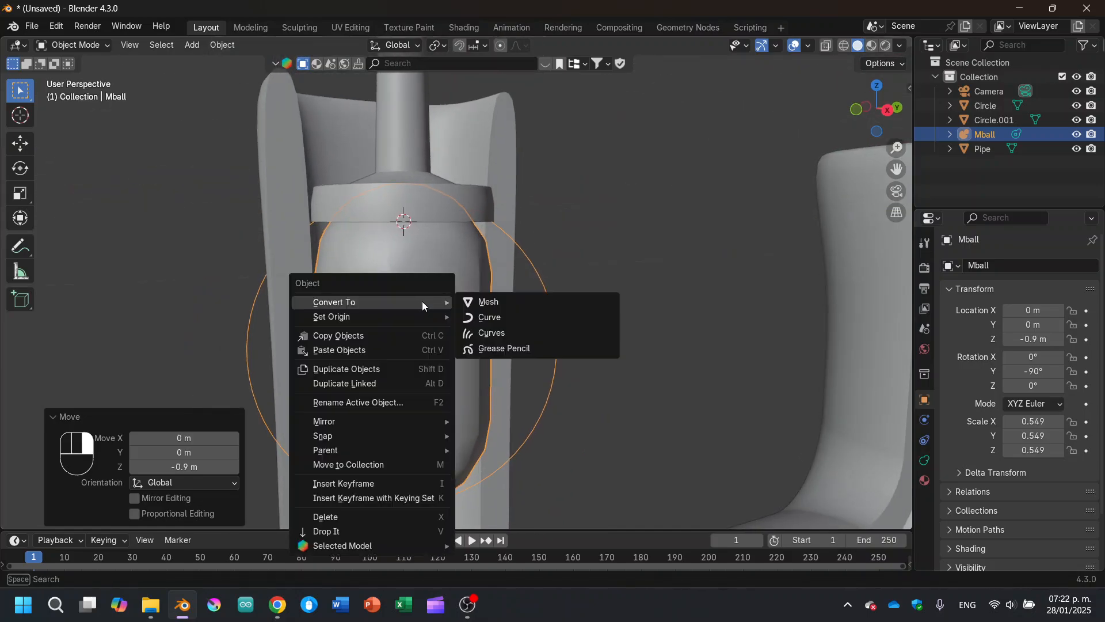
# Set the origin of the capsule metaball under the small piston to the 3D cursor and switch to the right orthographic view.
pyautogui.moveTo(416, 317)
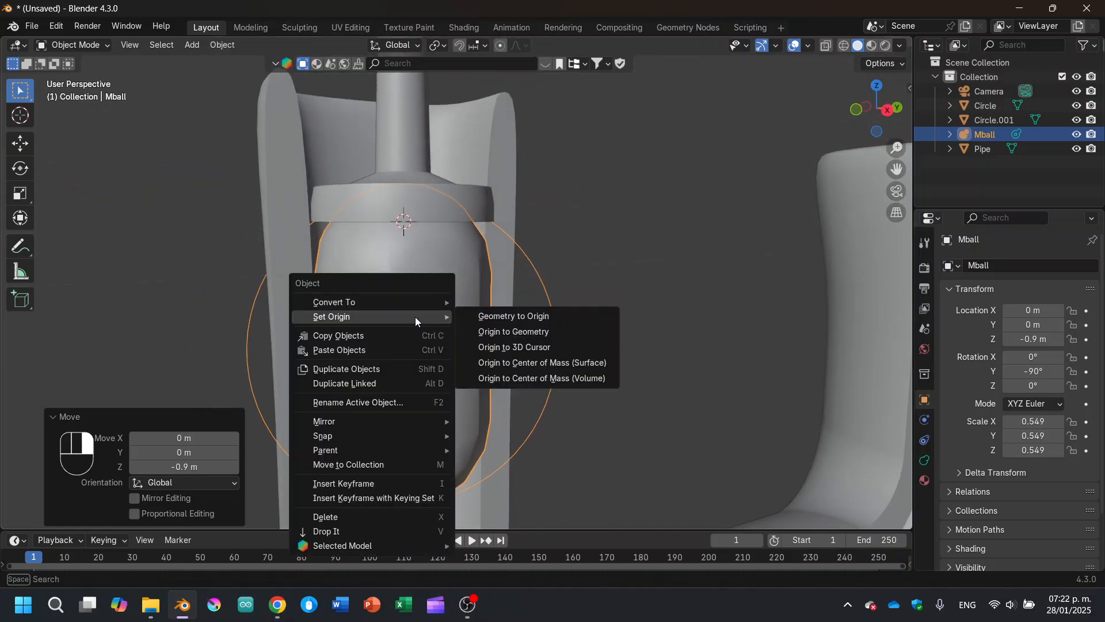
pyautogui.click(521, 346)
pyautogui.moveTo(517, 333); pyautogui.dragTo(503, 352, button='middle')
pyautogui.click(885, 117)
# With only origins affected, raise the metaball's origin about 0.238 m along Z to the piston disc's upper edge, and end origin editing.
pyautogui.scroll(2, 406, 250)
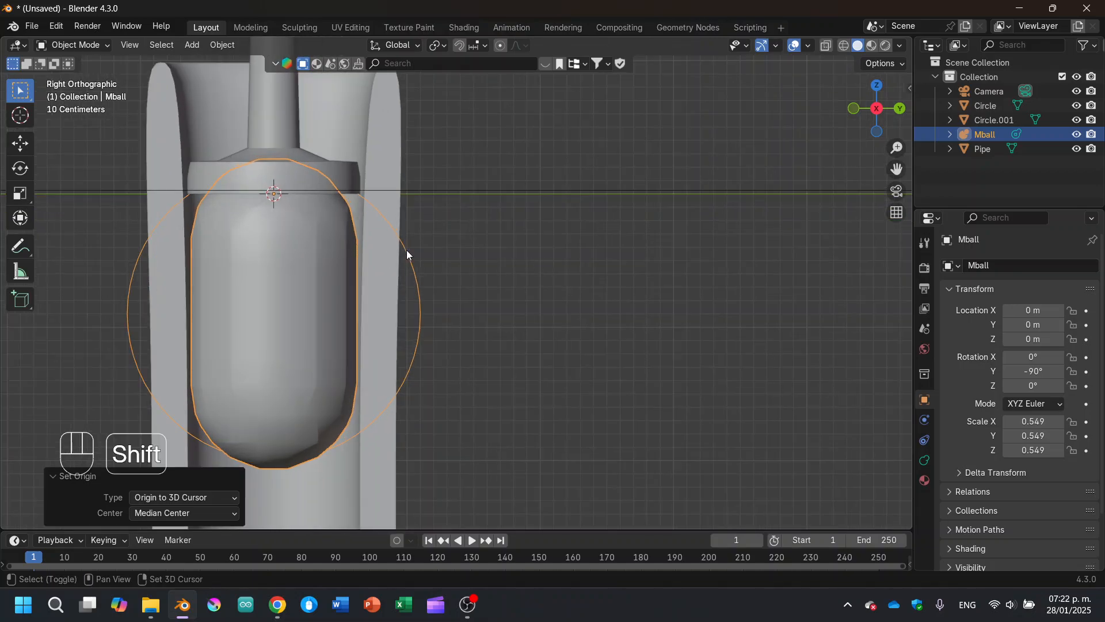
pyautogui.keyDown('shift'); pyautogui.moveTo(407, 250); pyautogui.dragTo(509, 260, button='middle'); pyautogui.keyUp('shift')
pyautogui.scroll(1, 447, 217)
pyautogui.scroll(1, 448, 221)
pyautogui.keyDown('shift'); pyautogui.moveTo(448, 220); pyautogui.dragTo(478, 338, button='middle'); pyautogui.keyUp('shift')
pyautogui.scroll(2, 419, 277)
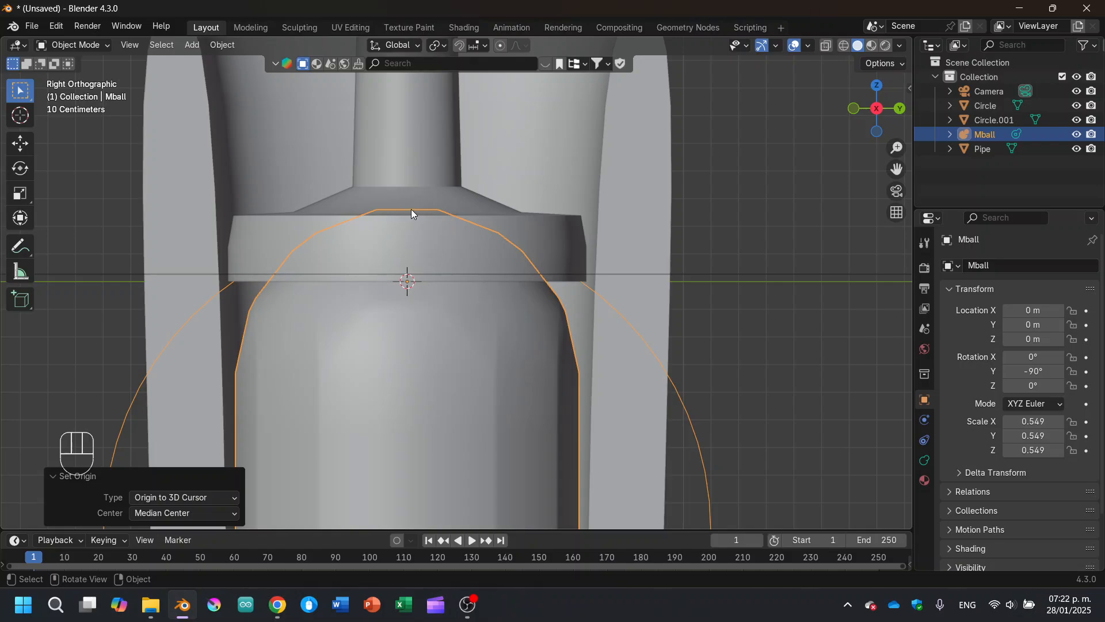
pyautogui.press('ctrl')
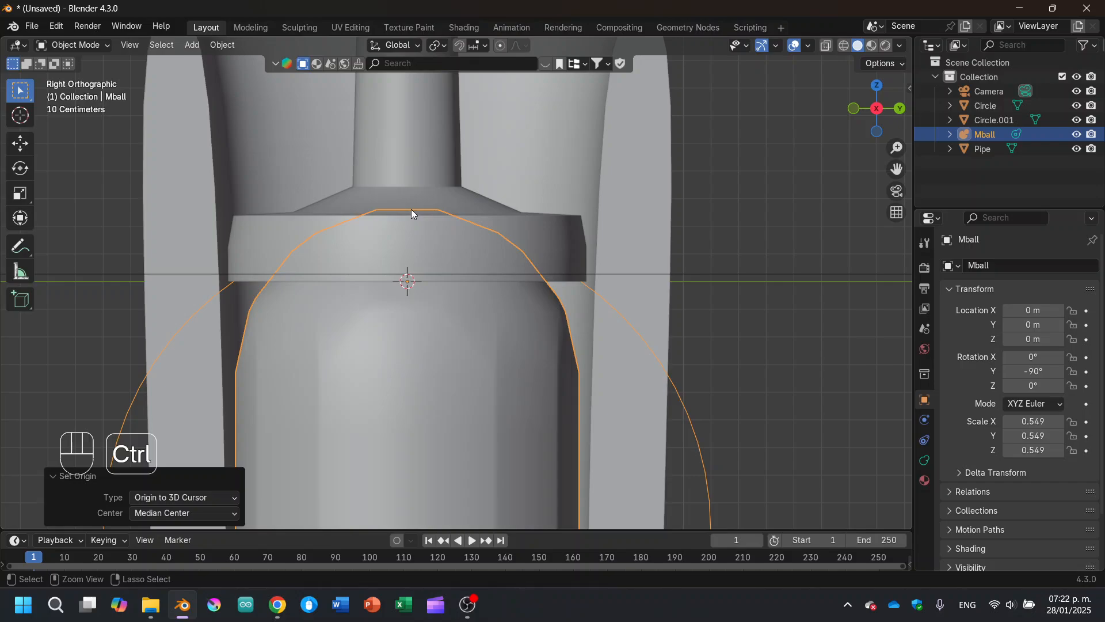
pyautogui.hotkey('ctrl', '.')
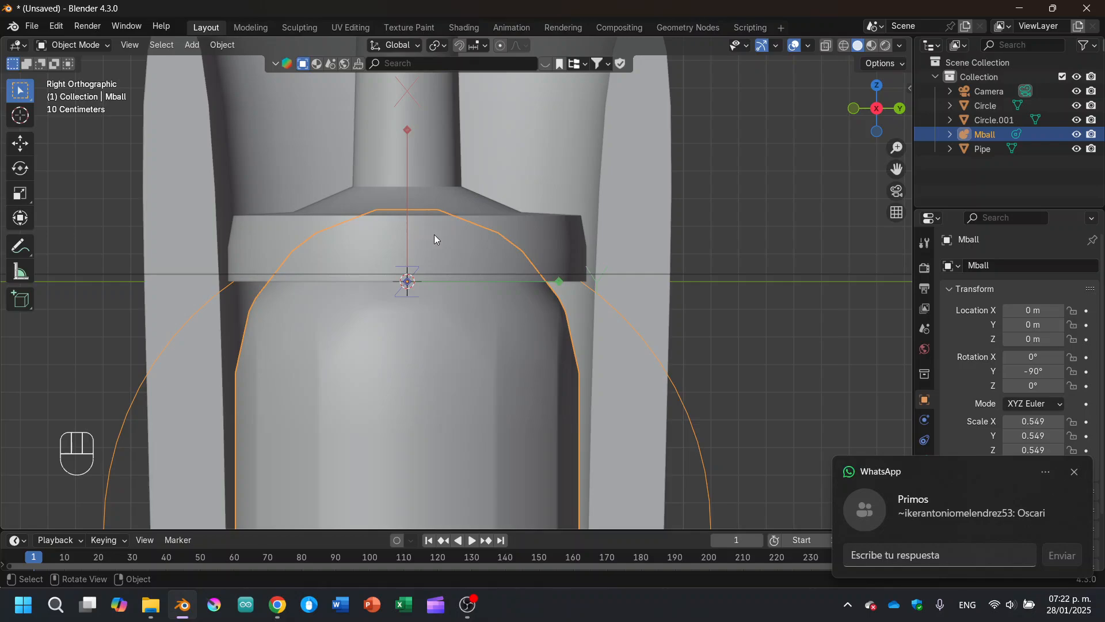
pyautogui.keyDown('shift'); pyautogui.moveTo(436, 239); pyautogui.dragTo(458, 288, button='middle'); pyautogui.keyUp('shift')
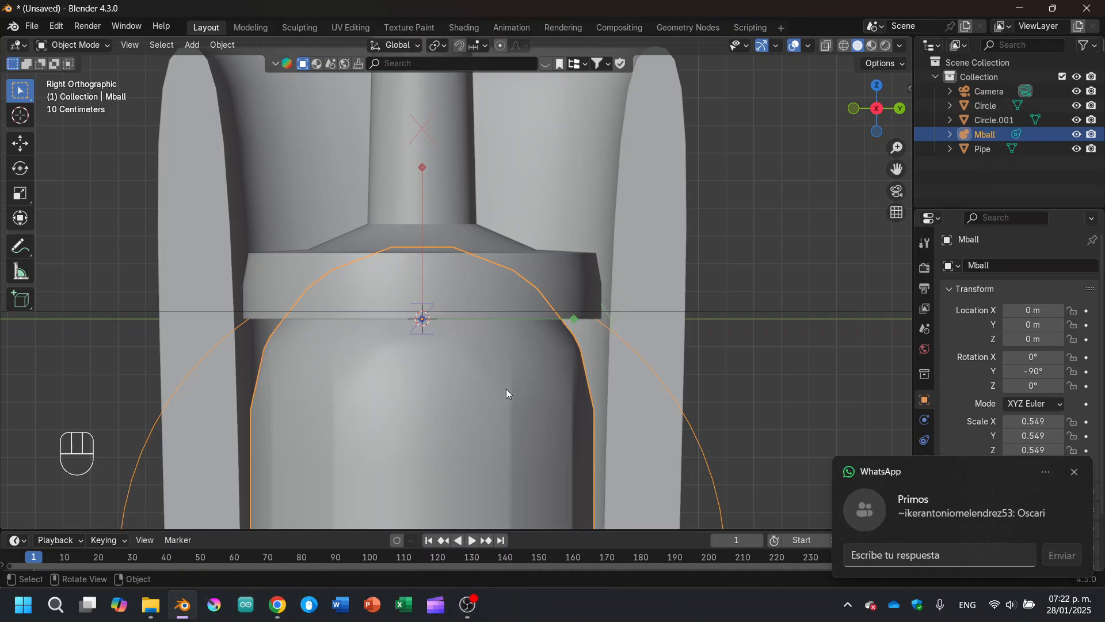
pyautogui.scroll(-1, 482, 369)
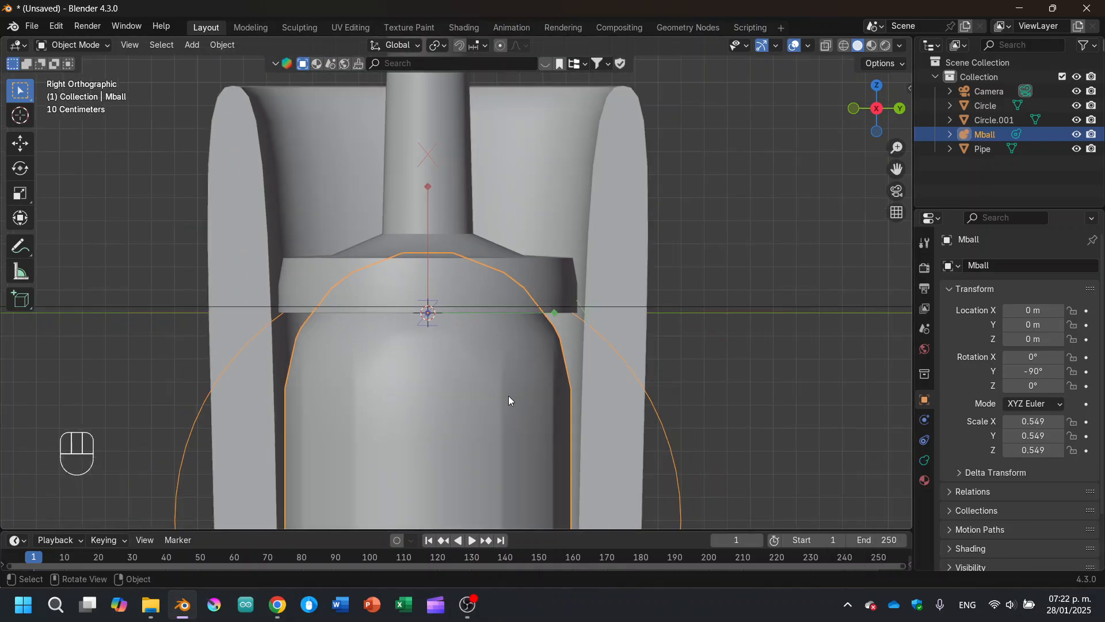
pyautogui.press('g')
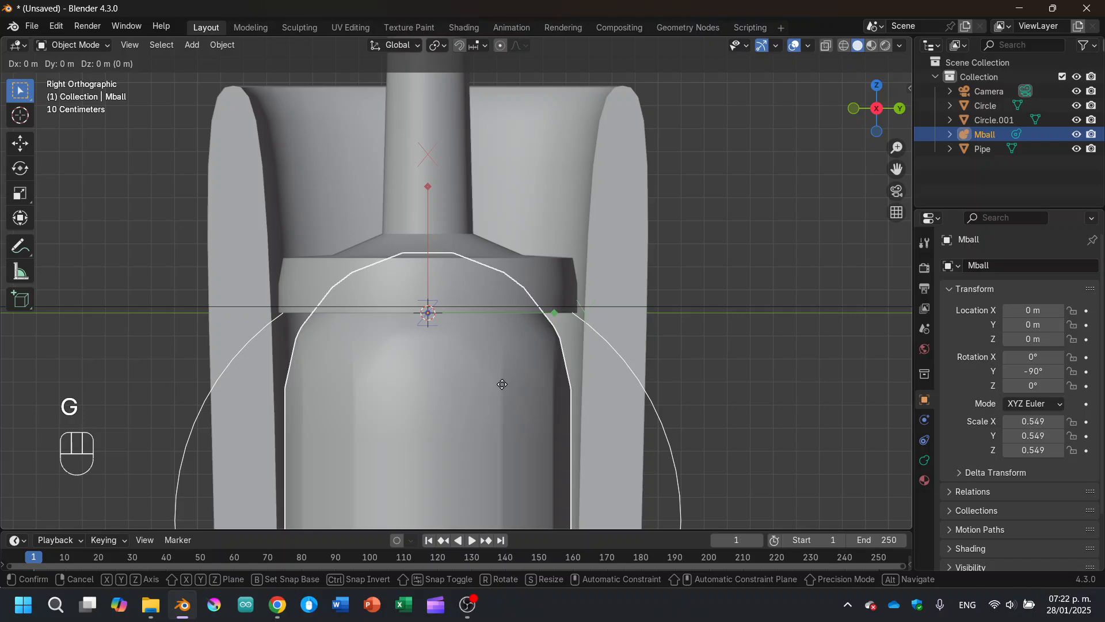
pyautogui.press('z')
pyautogui.press('ctrl')
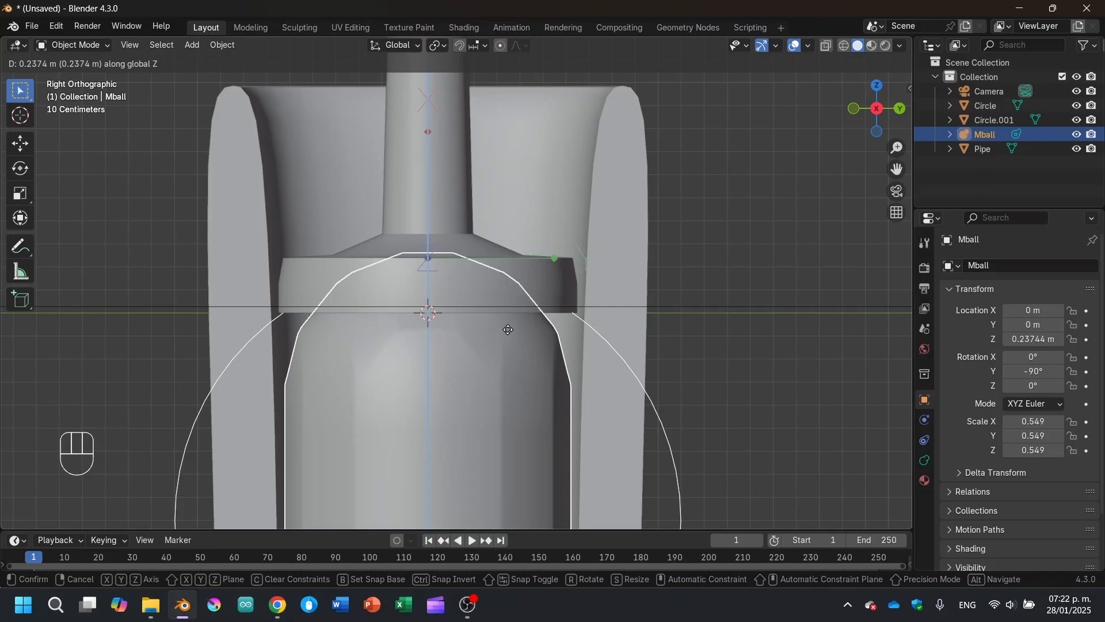
pyautogui.press('shift')
pyautogui.click(507, 327)
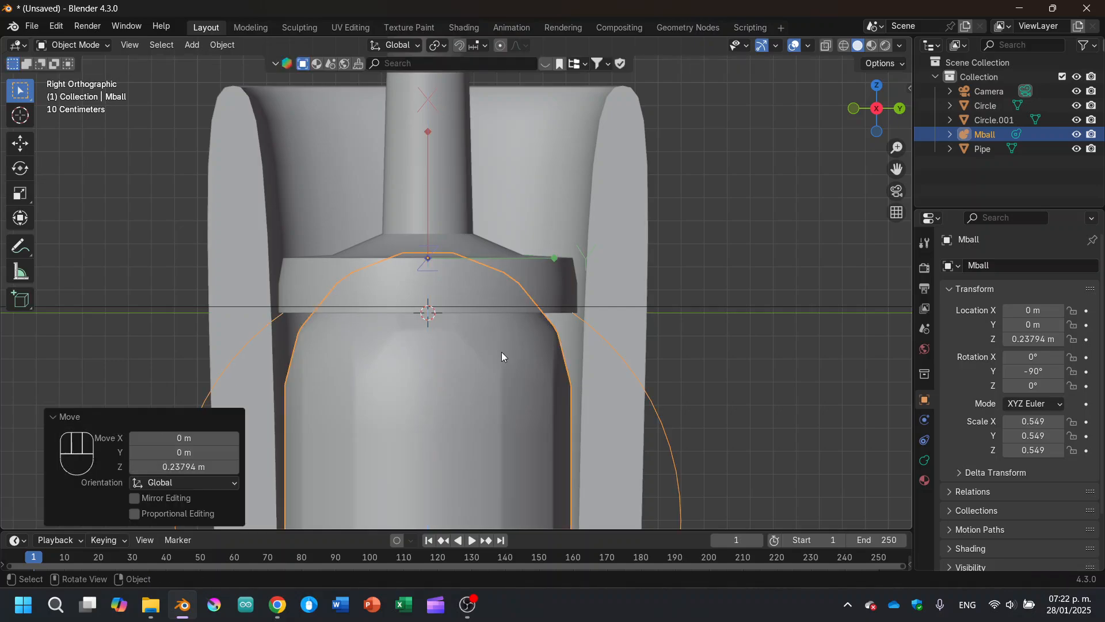
pyautogui.hotkey('ctrl', '.')
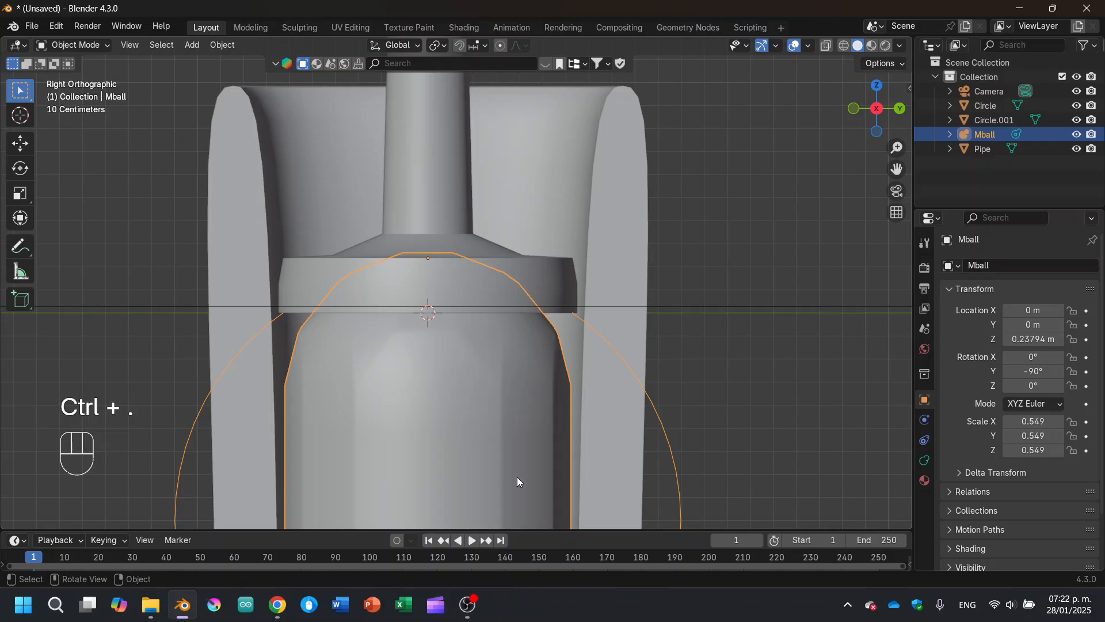
pyautogui.click(480, 610)
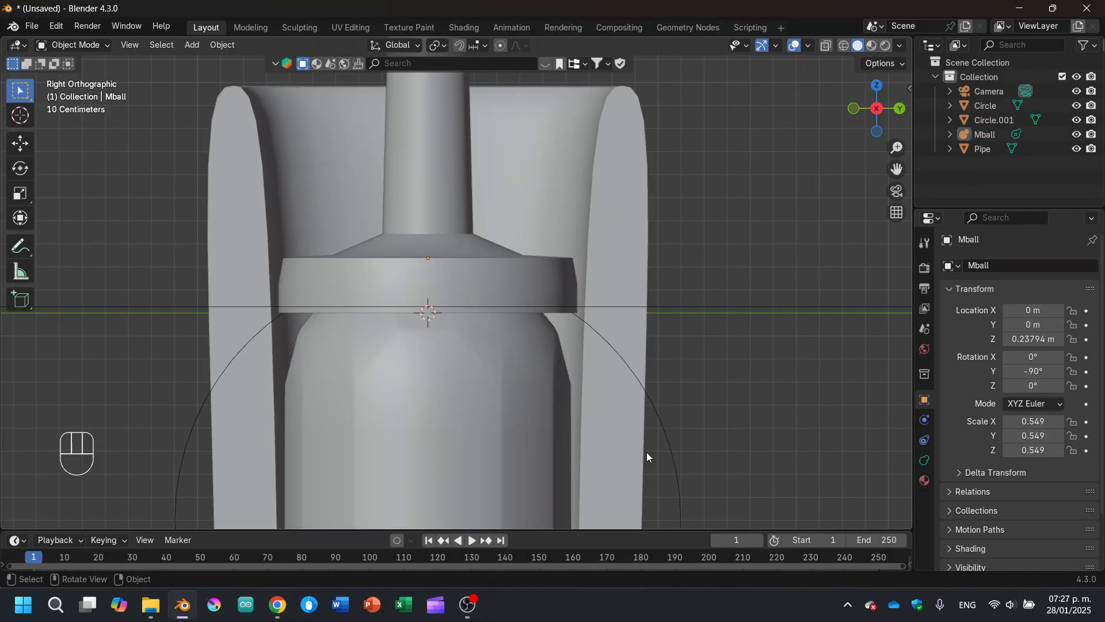
# Duplicate the small piston's metaball and place the copy under the large piston, offset 8.6 m in Y and -2.2 m in Z.
pyautogui.keyDown('shift'); pyautogui.moveTo(561, 437); pyautogui.dragTo(598, 265, button='middle'); pyautogui.keyUp('shift')
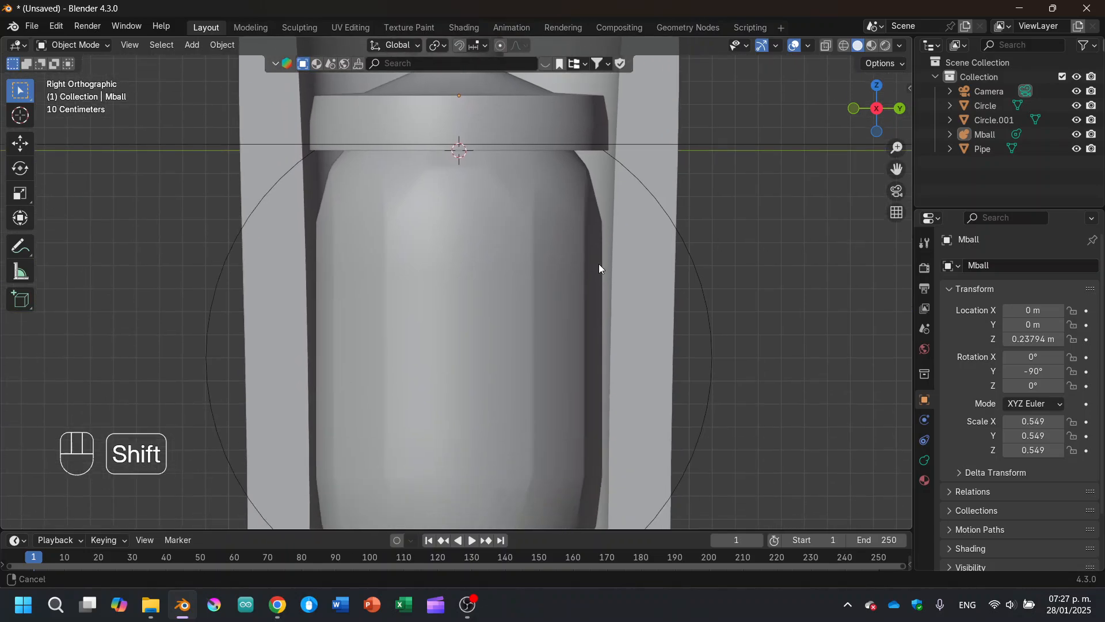
pyautogui.scroll(-4, 599, 261)
pyautogui.keyDown('shift'); pyautogui.moveTo(624, 370); pyautogui.dragTo(619, 323, button='middle'); pyautogui.keyUp('shift')
pyautogui.scroll(-4, 619, 323)
pyautogui.keyDown('shift'); pyautogui.moveTo(630, 387); pyautogui.dragTo(575, 439, button='middle'); pyautogui.keyUp('shift')
pyautogui.click(308, 228)
pyautogui.scroll(3, 180, 146)
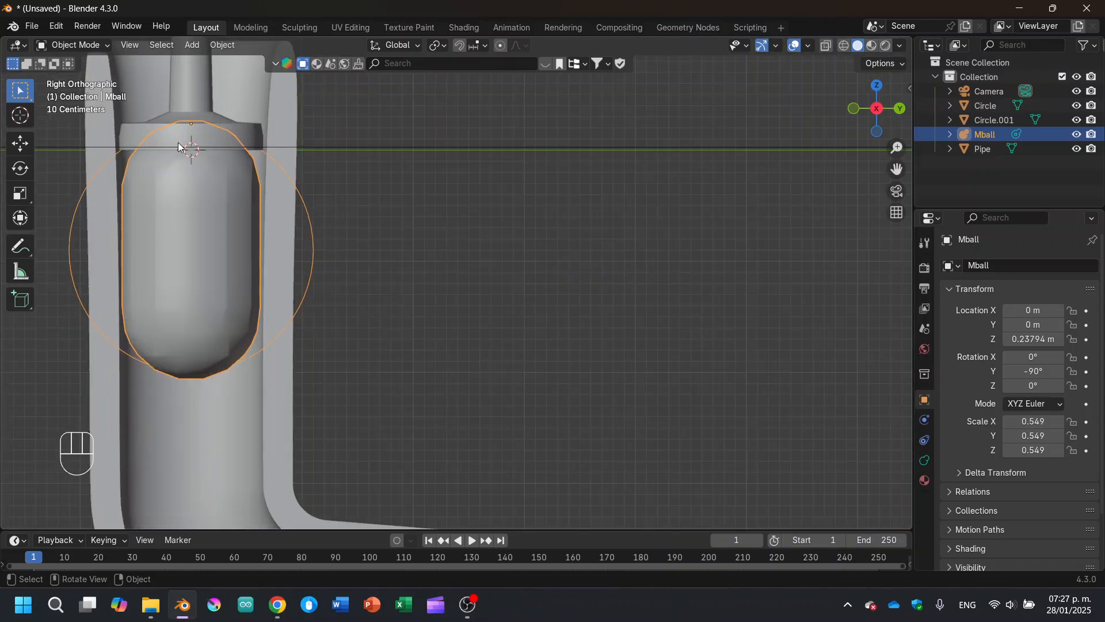
pyautogui.keyDown('shift'); pyautogui.moveTo(197, 125); pyautogui.dragTo(249, 198, button='middle'); pyautogui.keyUp('shift')
pyautogui.scroll(-4, 253, 201)
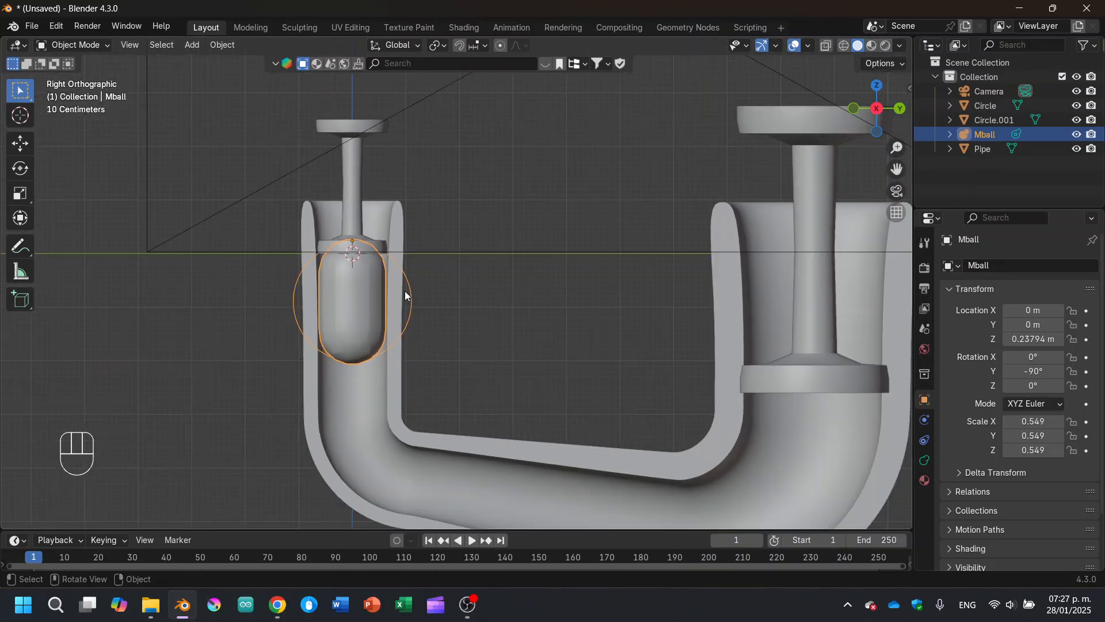
pyautogui.keyDown('shift'); pyautogui.moveTo(539, 361); pyautogui.dragTo(402, 334, button='middle'); pyautogui.keyUp('shift')
pyautogui.hotkey('shift', 'd')
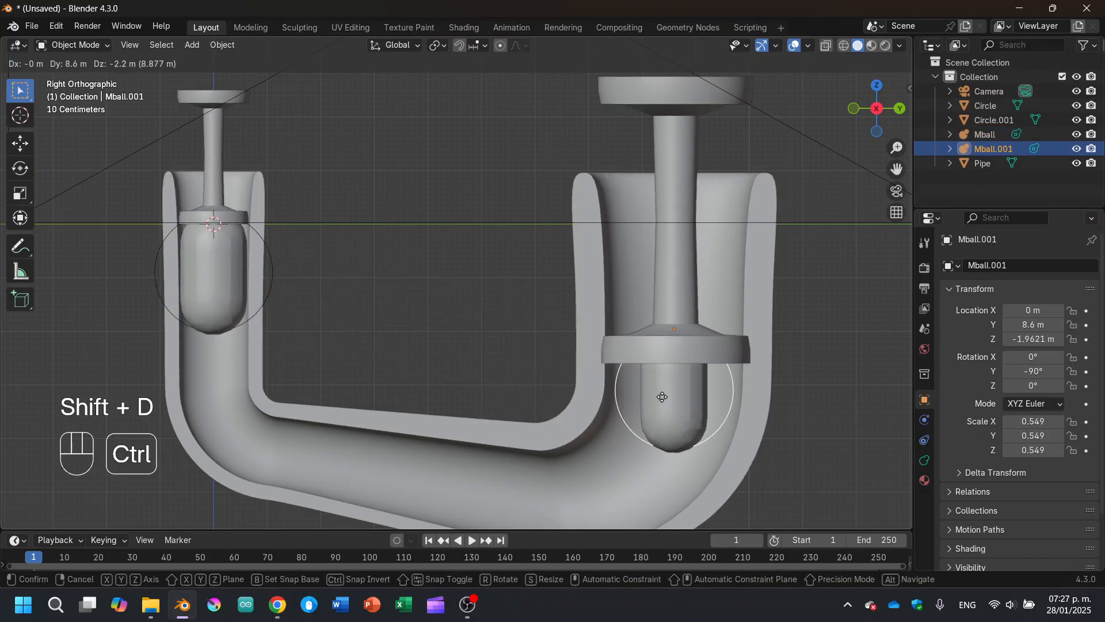
pyautogui.click(662, 397)
# Widen the metaball under the large piston by scaling it 1.8 in X and Y with Z locked.
pyautogui.keyDown('shift'); pyautogui.moveTo(711, 407); pyautogui.dragTo(557, 349, button='middle'); pyautogui.keyUp('shift')
pyautogui.scroll(2, 556, 351)
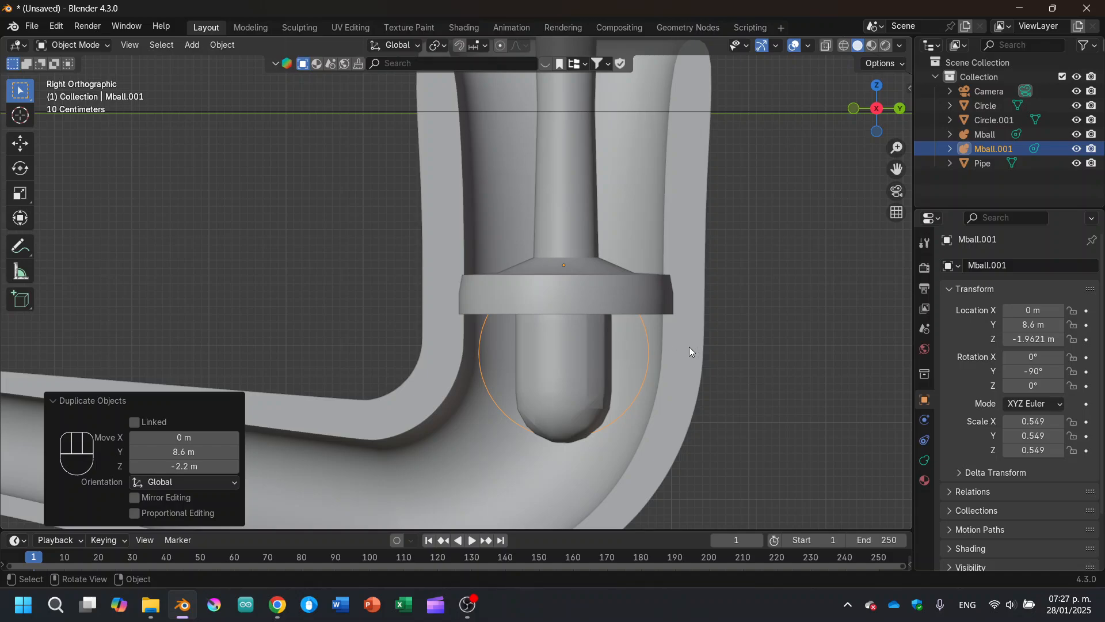
pyautogui.press('s')
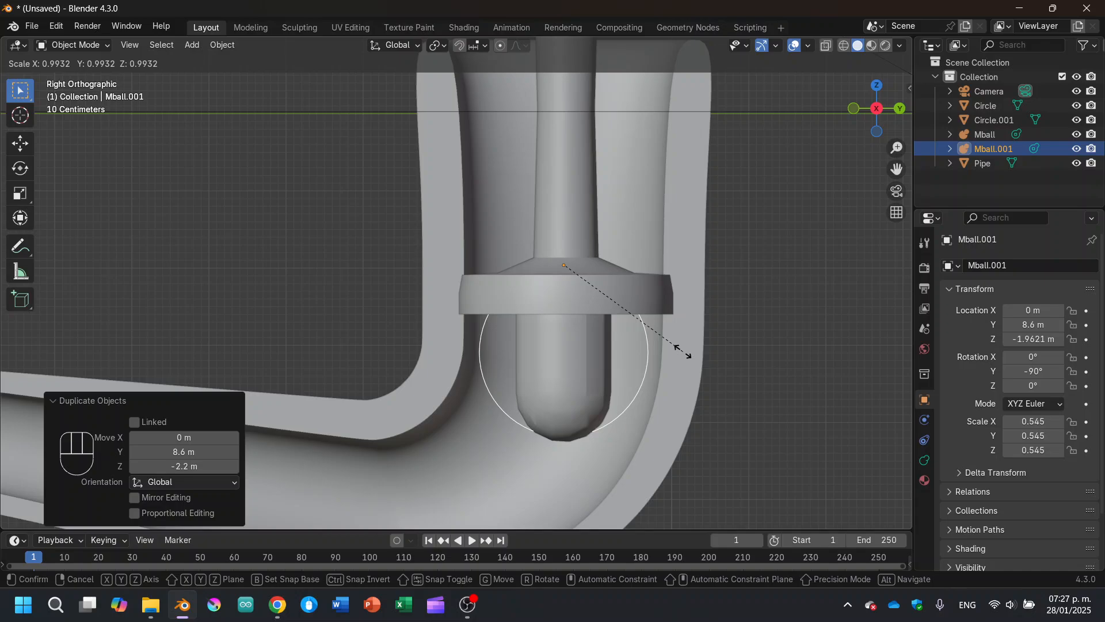
pyautogui.hotkey('shift', 'z')
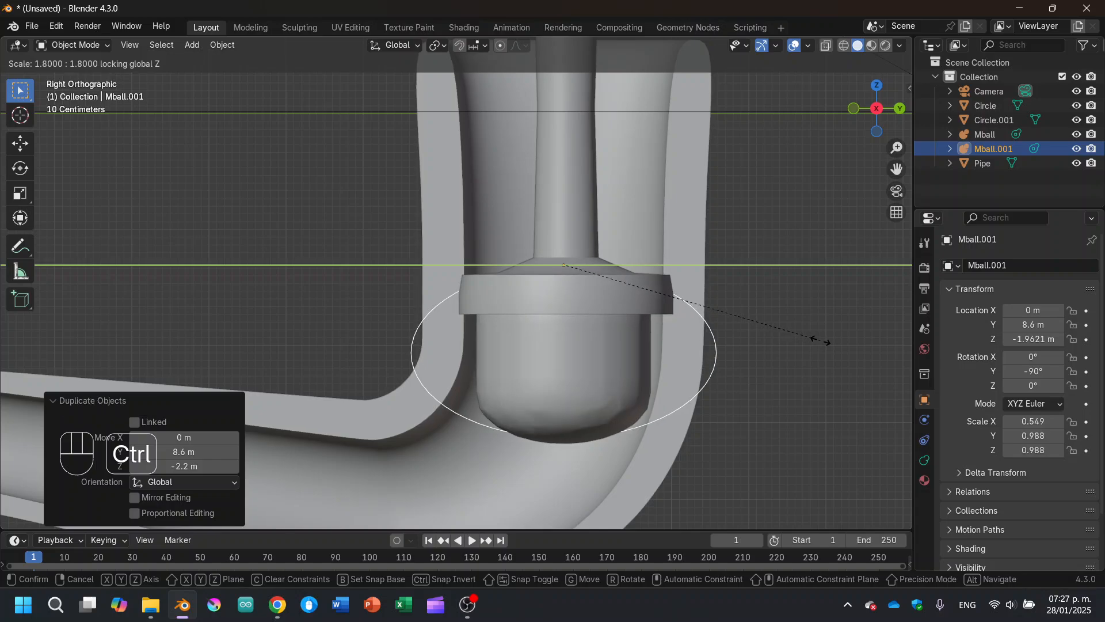
pyautogui.click(821, 340)
# Lengthen the metaball under the small piston by scaling it 1.7 along Z.
pyautogui.scroll(-4, 695, 348)
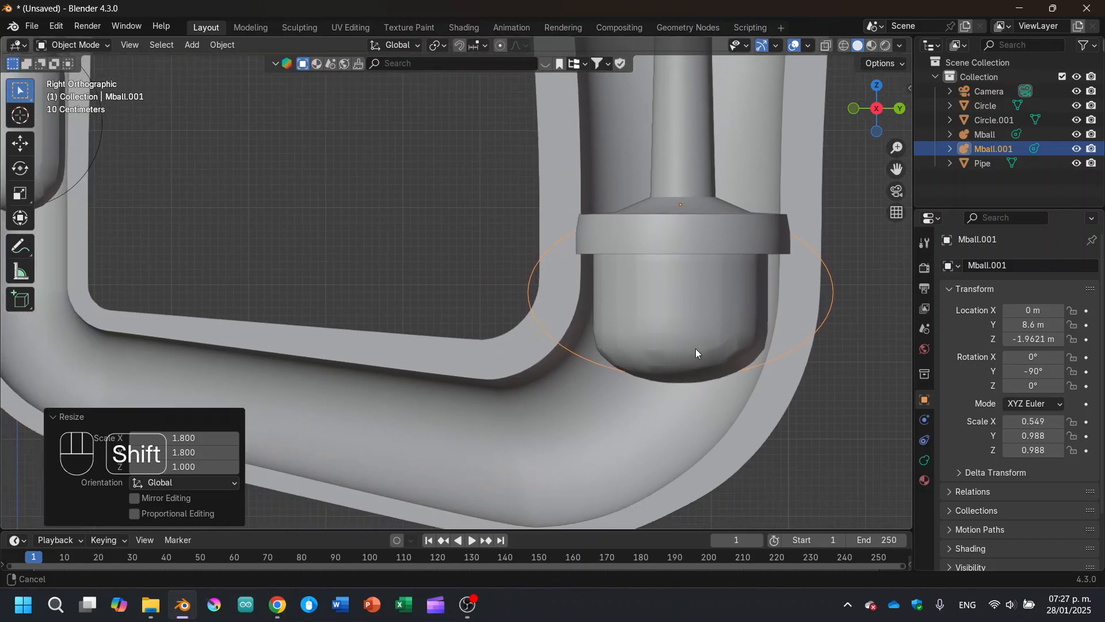
pyautogui.scroll(3, 680, 346)
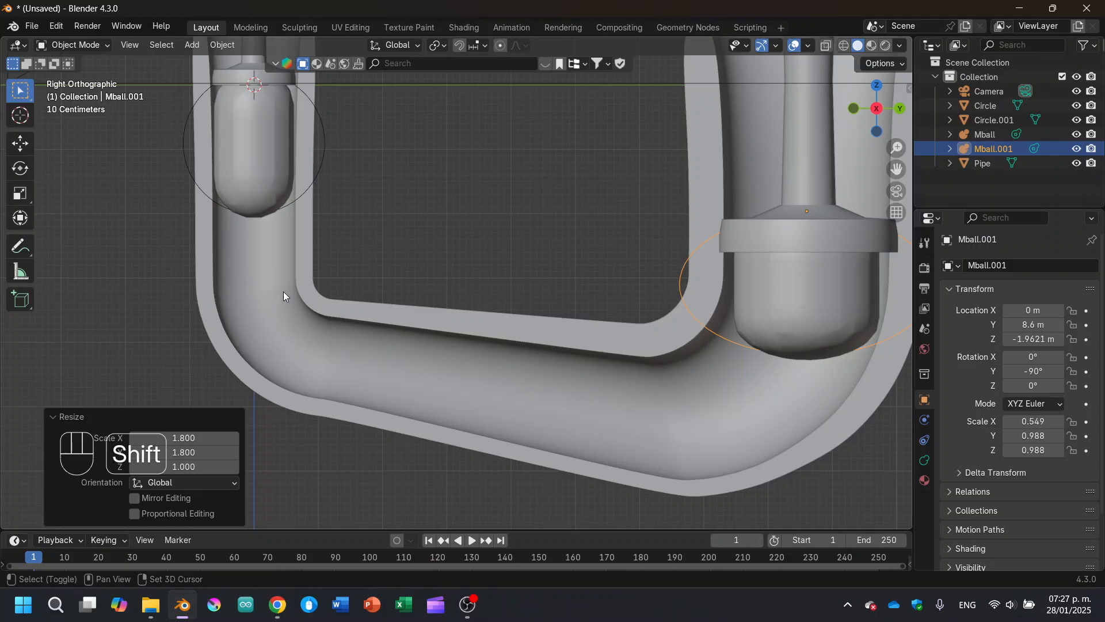
pyautogui.keyDown('shift'); pyautogui.moveTo(283, 292); pyautogui.dragTo(460, 185, button='middle'); pyautogui.keyUp('shift')
pyautogui.click(432, 199)
pyautogui.scroll(2, 466, 255)
pyautogui.scroll(1, 437, 378)
pyautogui.keyDown('shift'); pyautogui.moveTo(466, 255); pyautogui.dragTo(456, 299, button='middle'); pyautogui.keyUp('shift')
pyautogui.scroll(-2, 438, 375)
pyautogui.press('s')
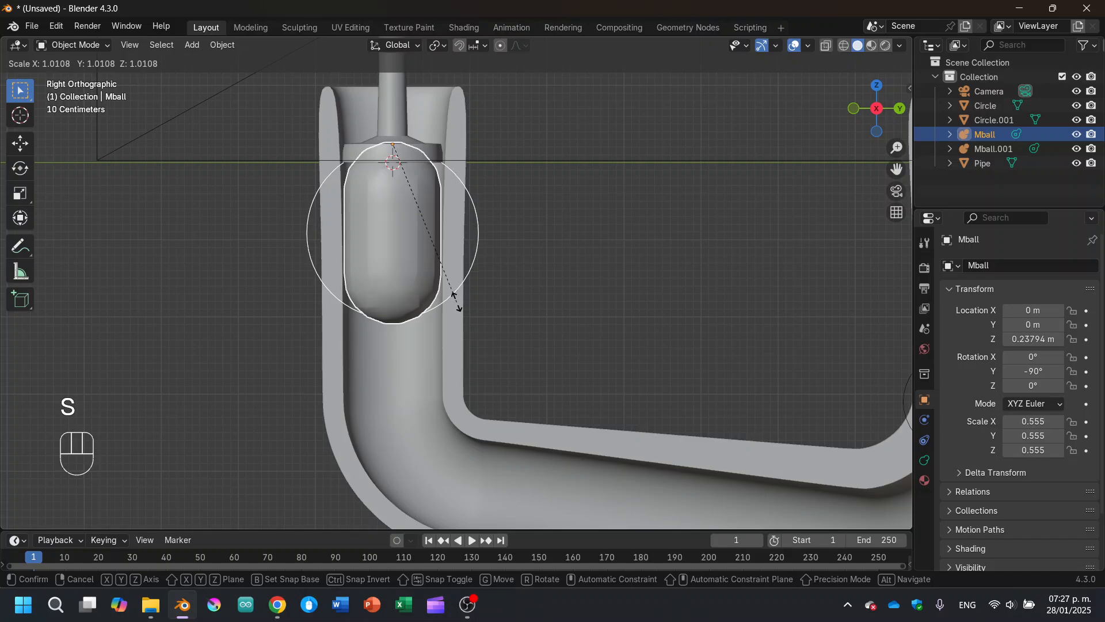
pyautogui.press('z')
pyautogui.press('ctrl')
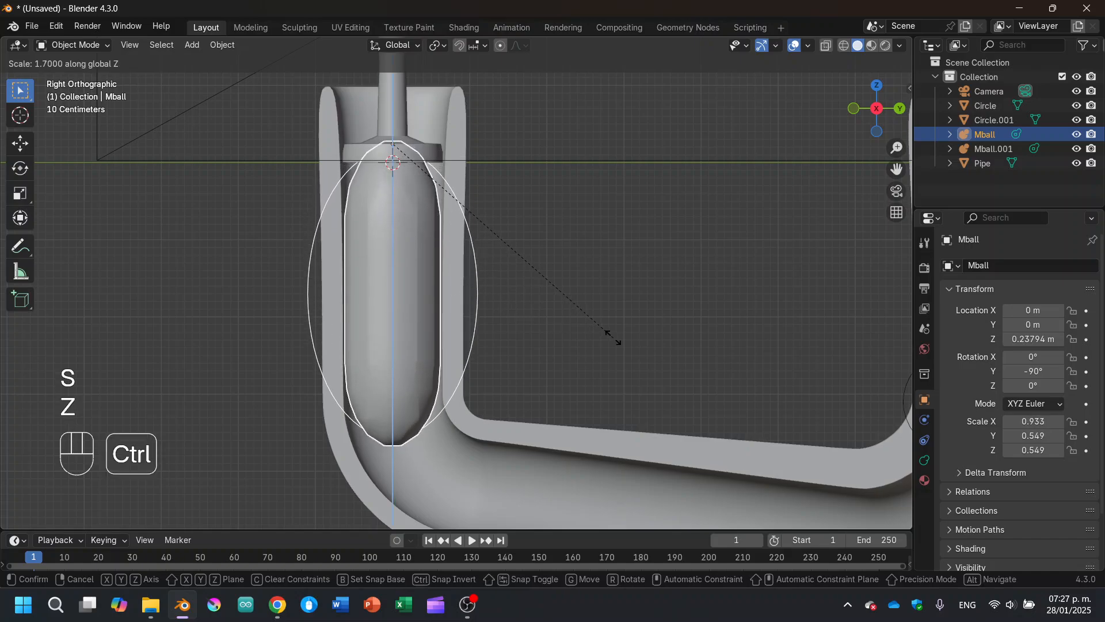
pyautogui.keyDown('ctrl'); pyautogui.click(613, 337); pyautogui.keyUp('ctrl')
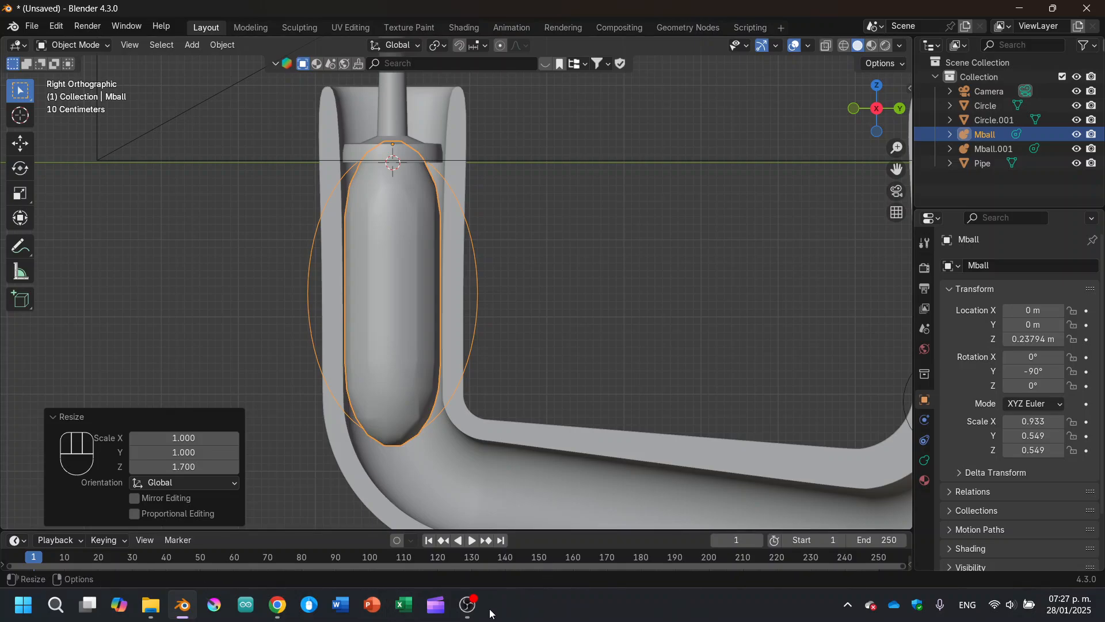
# Add a capsule metaball and rotate it 90° about the Z axis.
pyautogui.keyDown('shift'); pyautogui.moveTo(563, 427); pyautogui.dragTo(467, 330, button='middle'); pyautogui.keyUp('shift')
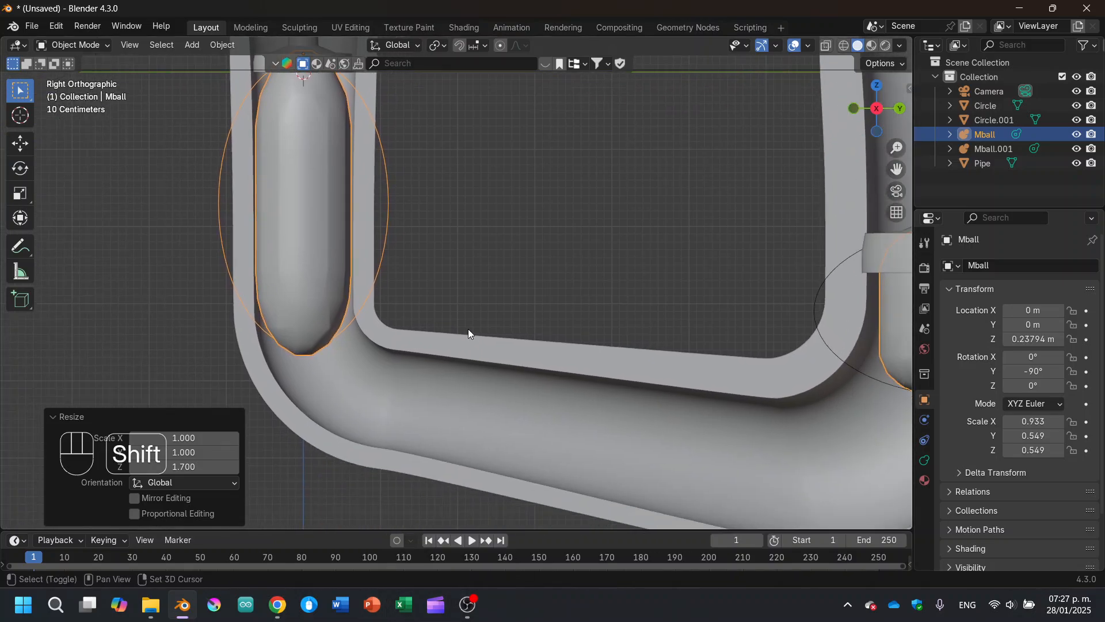
pyautogui.scroll(-3, 548, 322)
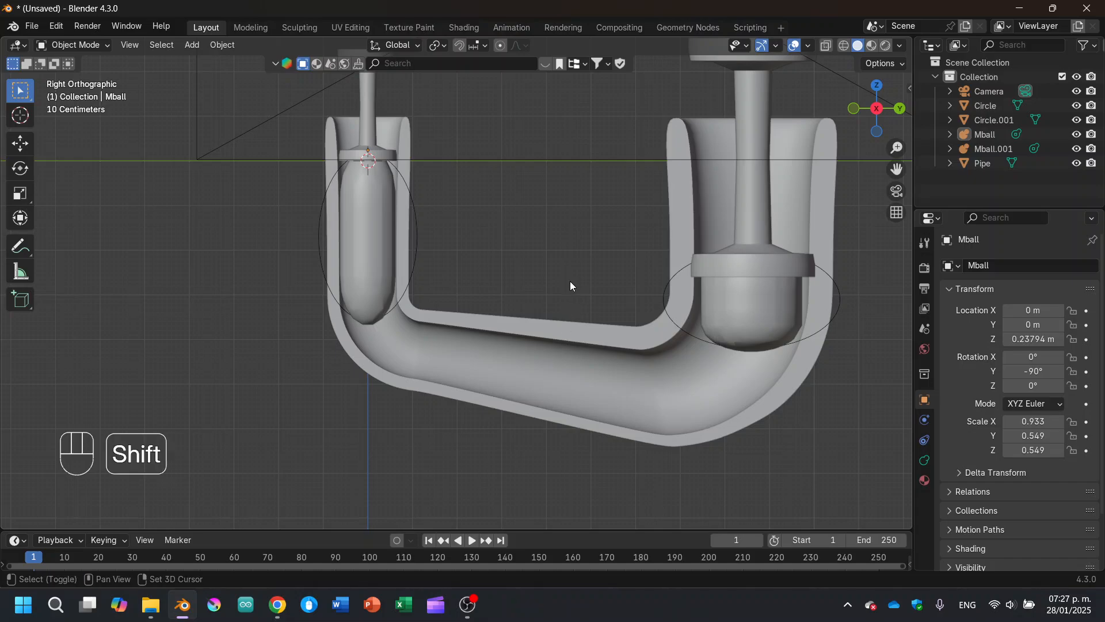
pyautogui.hotkey('shift', 'a')
pyautogui.moveTo(572, 288)
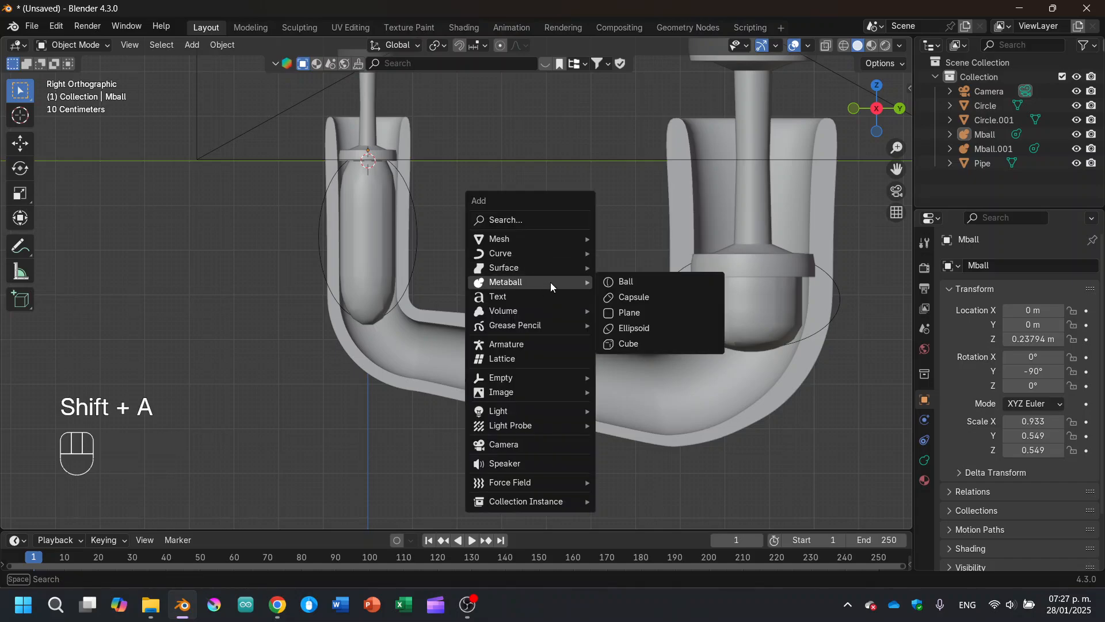
pyautogui.click(620, 297)
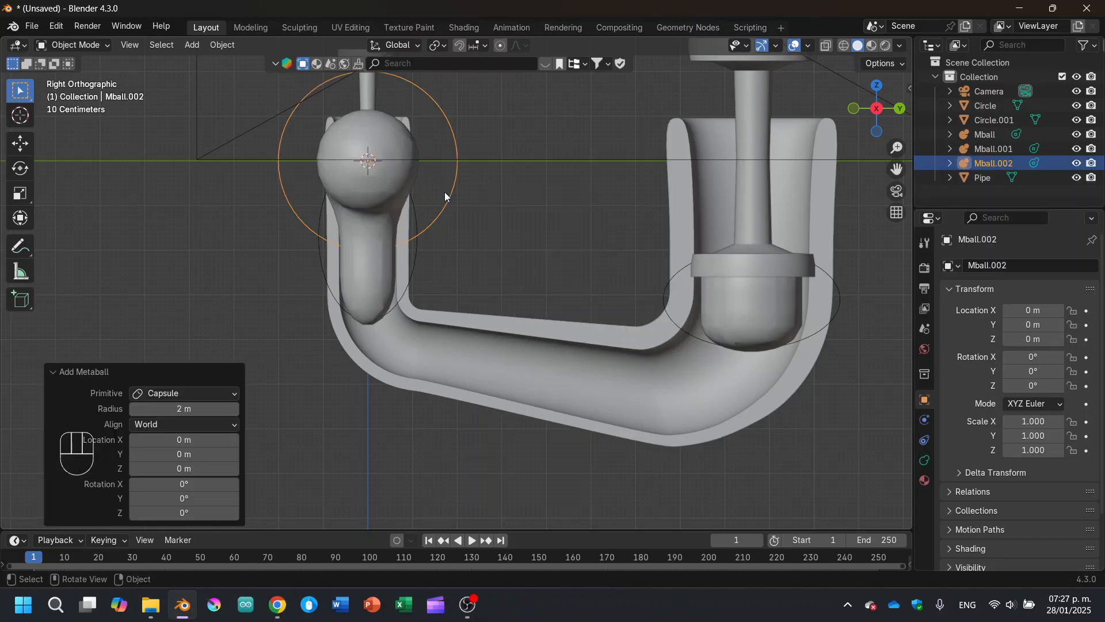
pyautogui.press('r')
pyautogui.press('z')
pyautogui.press('ctrl')
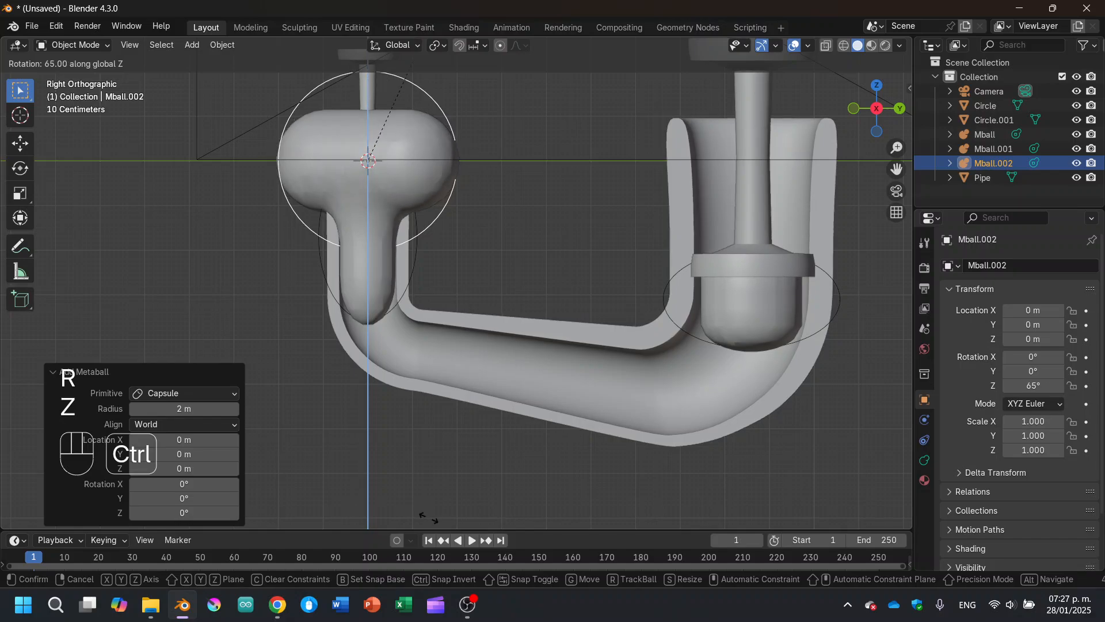
pyautogui.click(372, 493)
# Move the new capsule to the lower pipe section, about 2.49 m in Y and -3.78 m in Z, and scale it to about 0.551.
pyautogui.press('g')
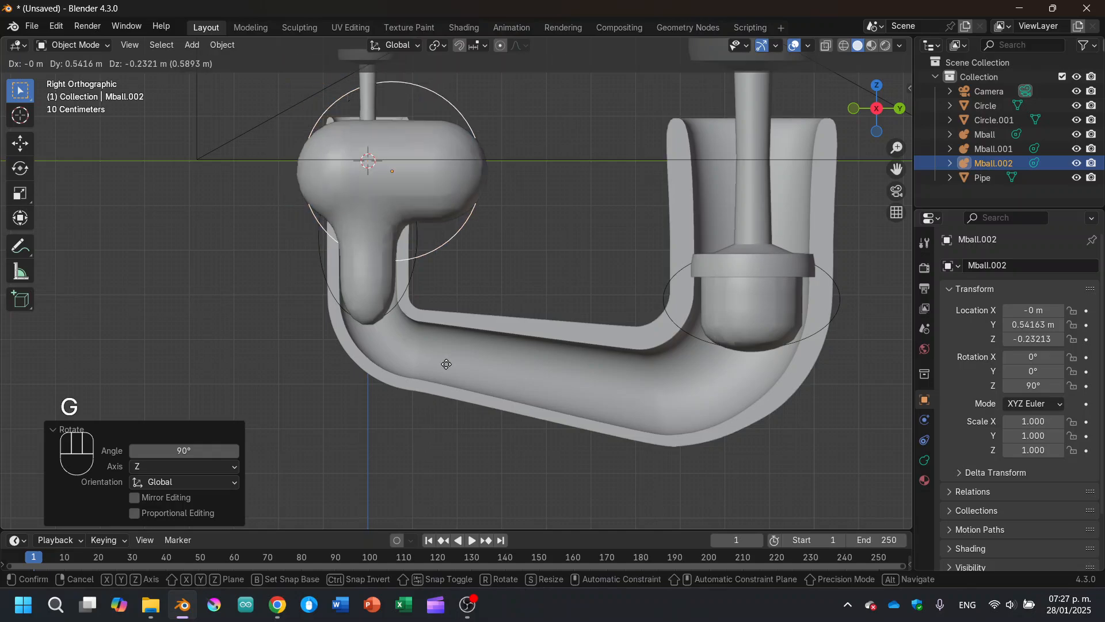
pyautogui.click(533, 522)
pyautogui.press('s')
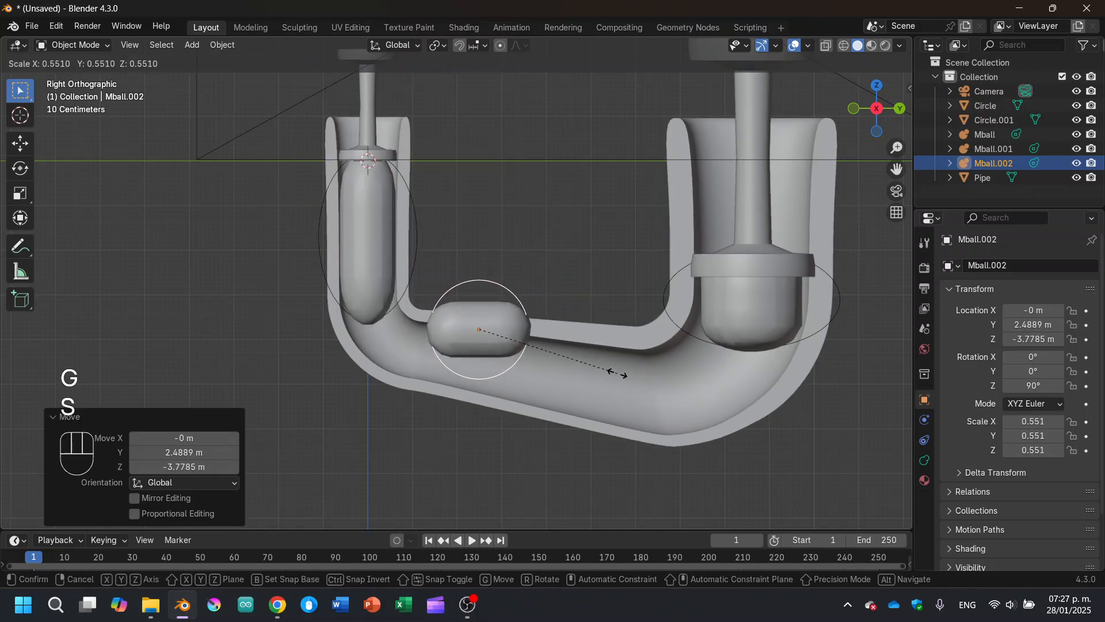
pyautogui.click(617, 373)
pyautogui.press('r')
pyautogui.press('z')
pyautogui.press('x')
pyautogui.press('ctrl')
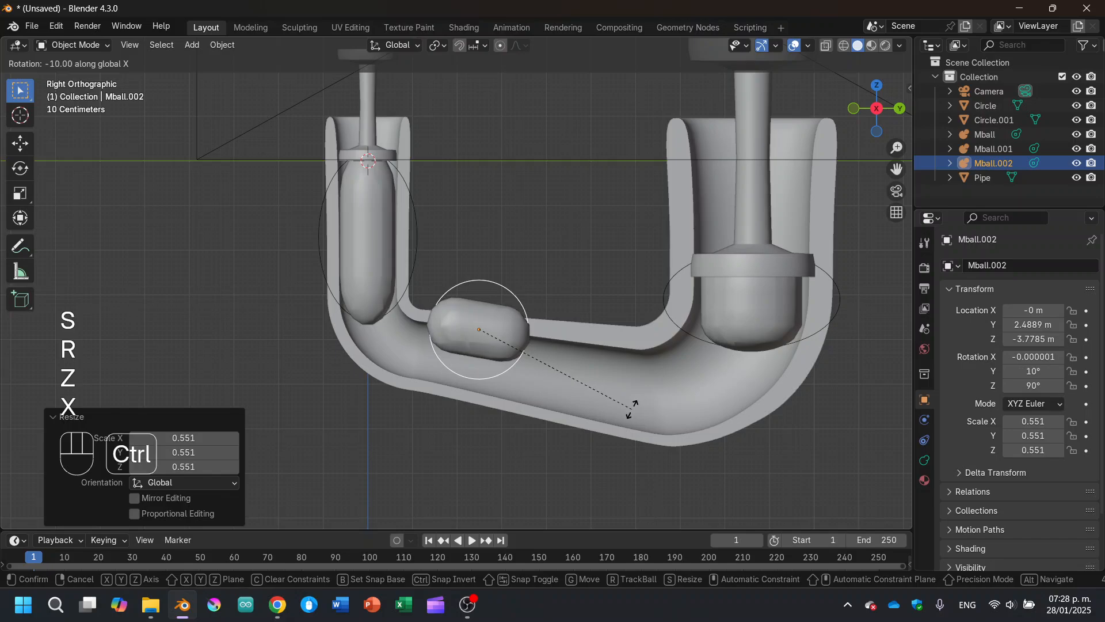
pyautogui.press('y')
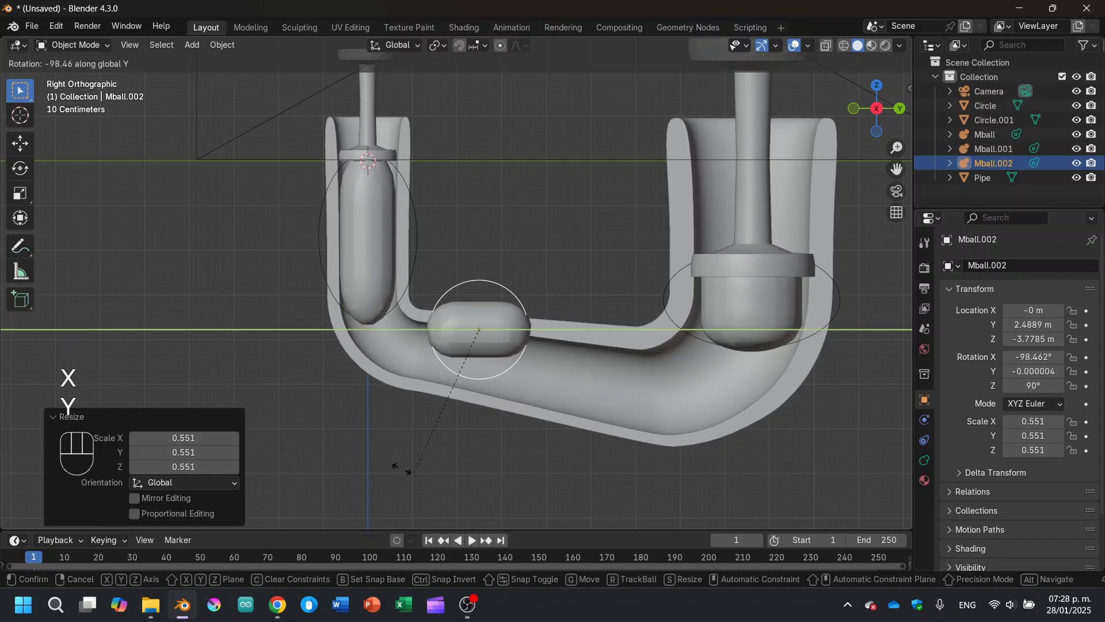
pyautogui.press('x')
pyautogui.press('ctrl')
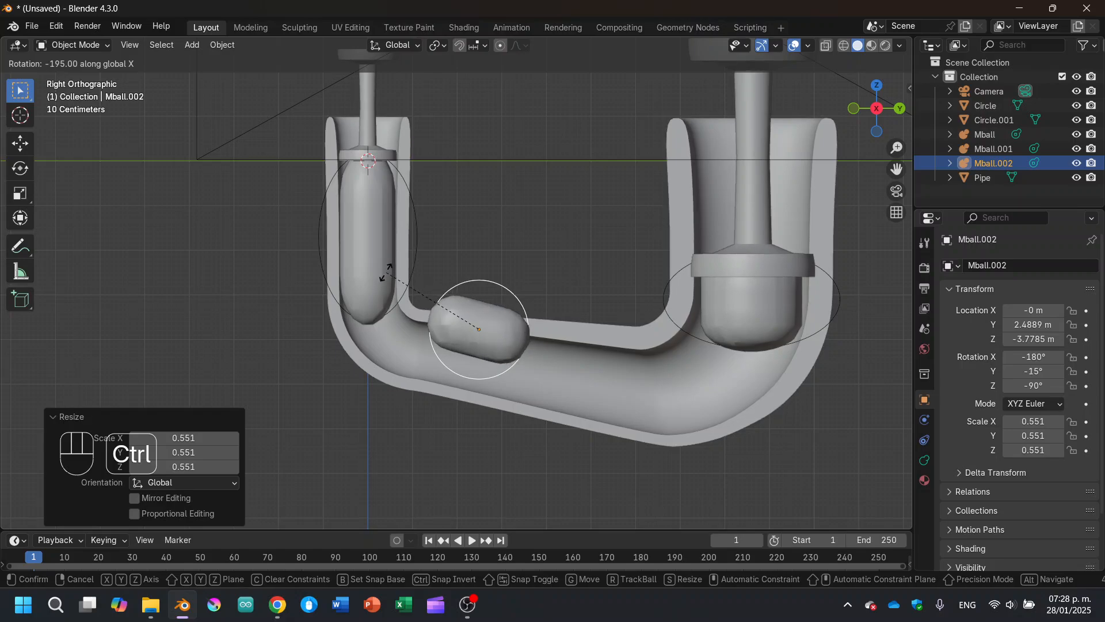
pyautogui.keyDown('ctrl'); pyautogui.rightClick(385, 272); pyautogui.keyUp('ctrl')
# Rotate the capsule metaball -20° about X and move it into the small-side pipe bend, about 1.15 m in Y and -4.26 m in Z.
pyautogui.press('r')
pyautogui.press('x')
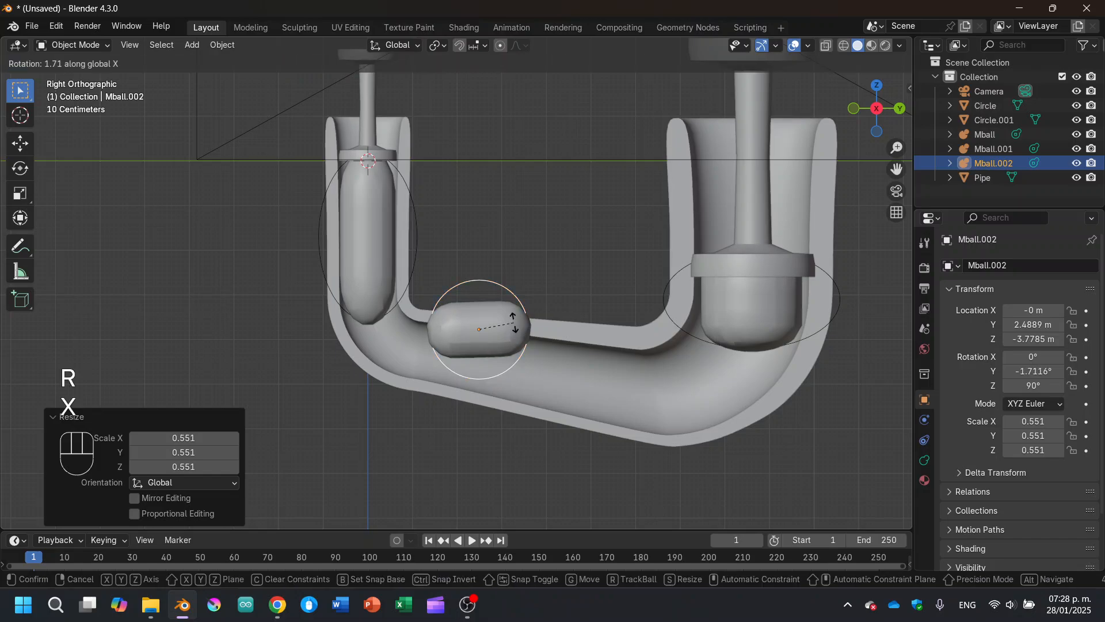
pyautogui.press('ctrl')
pyautogui.click(511, 333)
pyautogui.press('g')
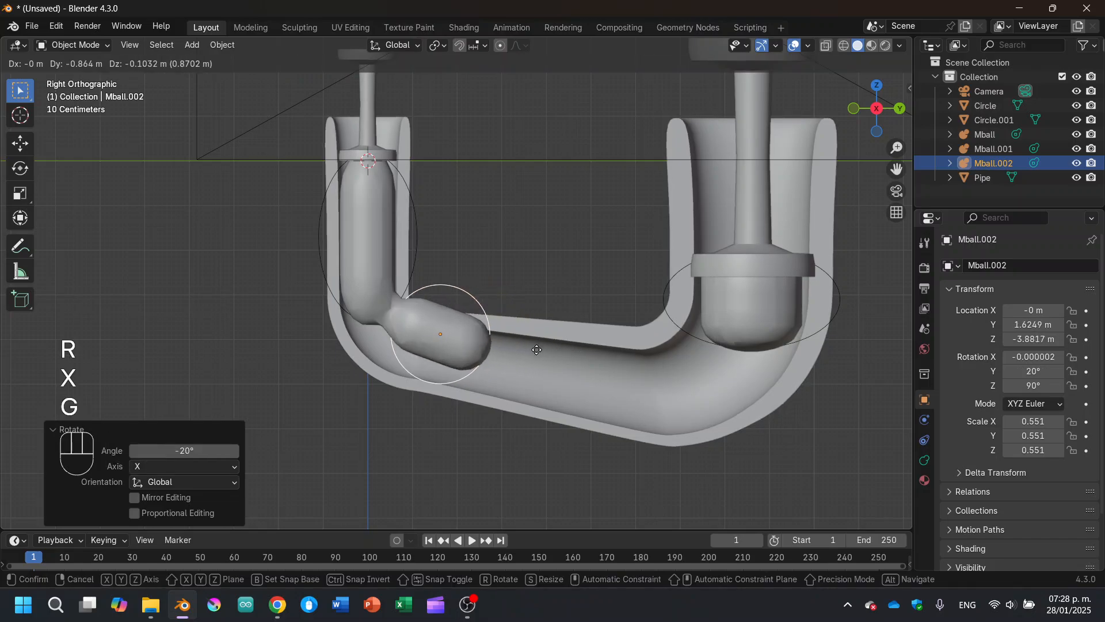
pyautogui.click(516, 369)
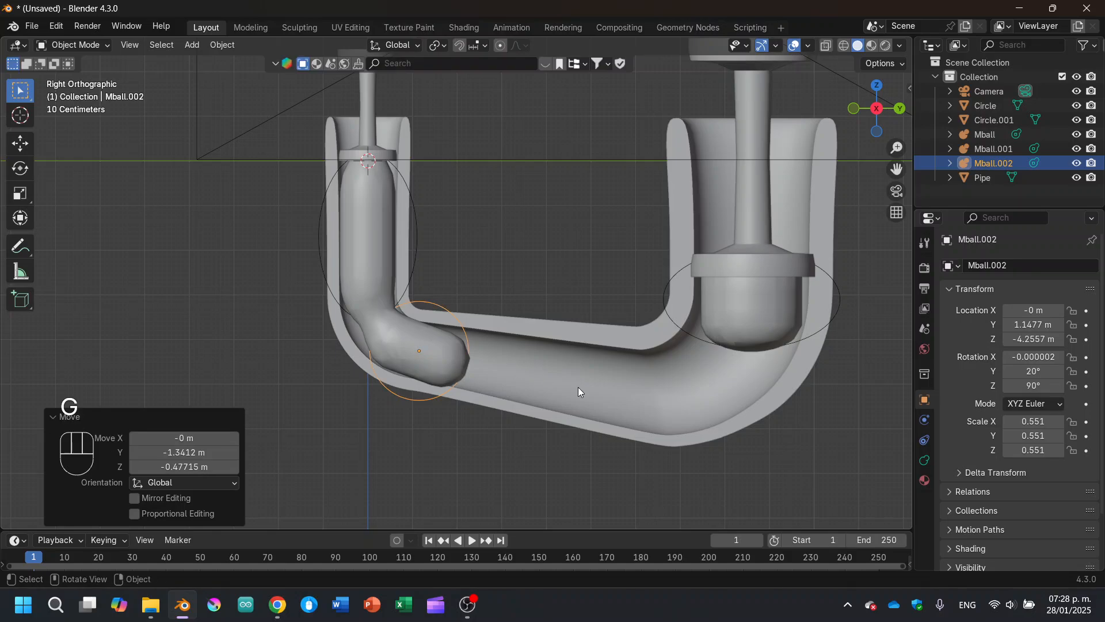
# Rotate the capsule about 2.06° about X and move it to about 0.877 m in Y and -4.088 m in Z.
pyautogui.press('r')
pyautogui.press('x')
pyautogui.click(583, 381)
pyautogui.press('g')
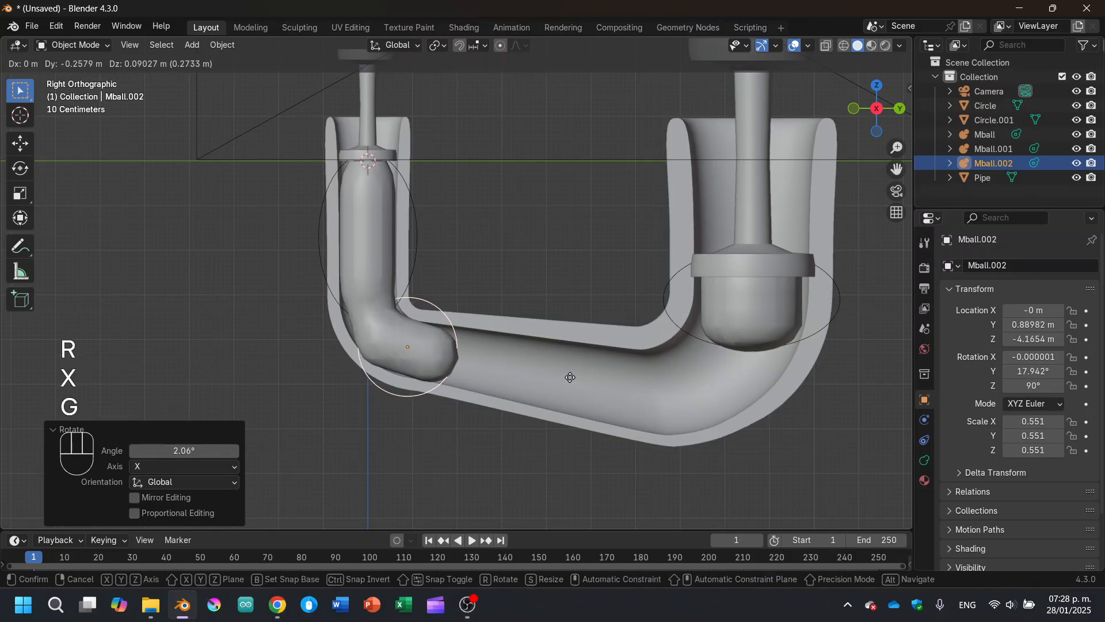
pyautogui.click(570, 378)
# Duplicate the capsule and place the copy further along the lower pipe, about 2.77 m in Y and -4.57 m in Z.
pyautogui.scroll(3, 568, 372)
pyautogui.keyDown('shift'); pyautogui.moveTo(565, 399); pyautogui.dragTo(538, 337, button='middle'); pyautogui.keyUp('shift')
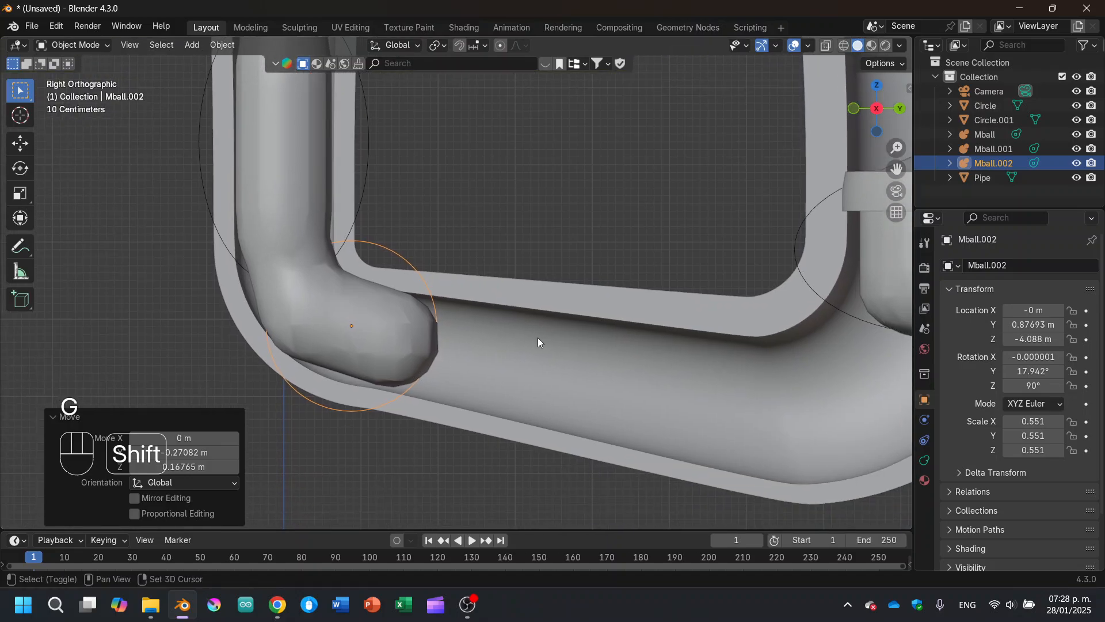
pyautogui.hotkey('shift', 'd')
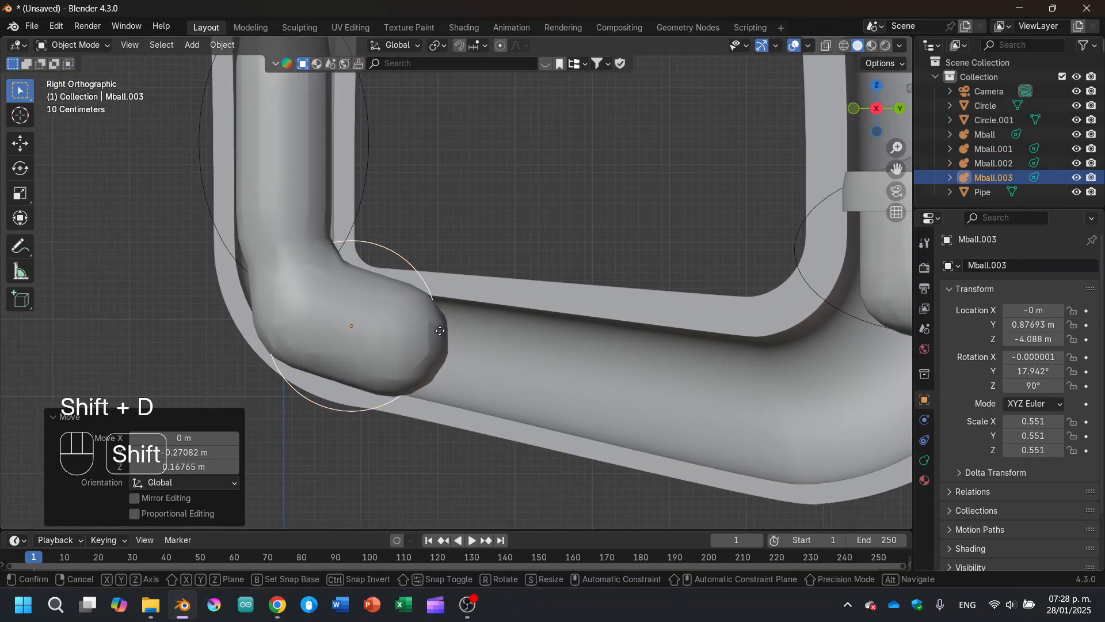
pyautogui.click(587, 368)
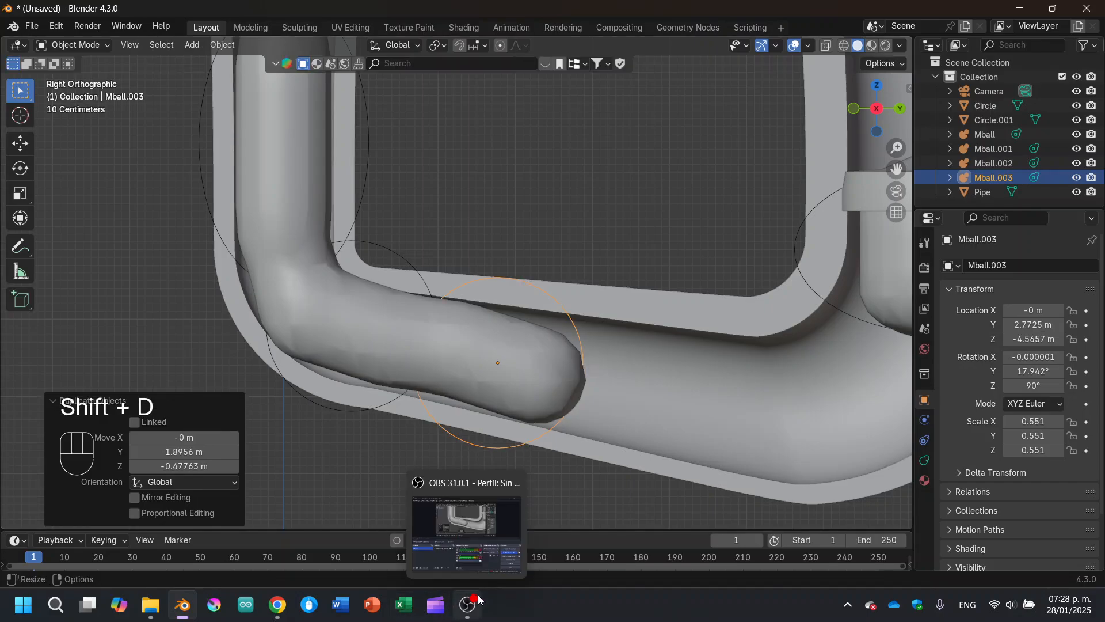
pyautogui.click(468, 604)
pyautogui.click(770, 401)
pyautogui.click(770, 403)
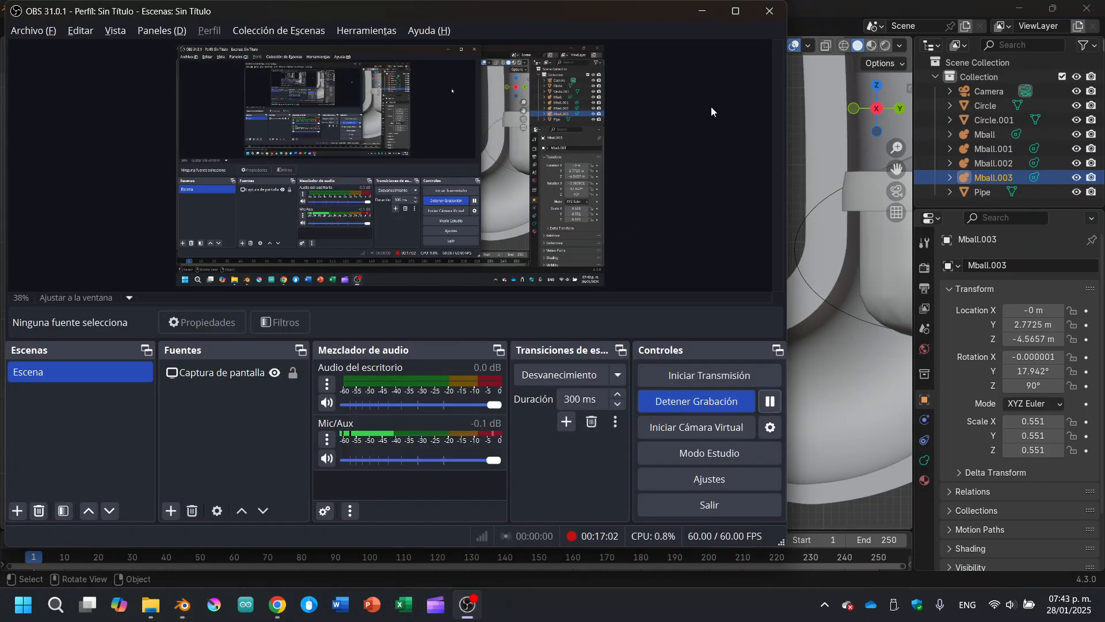
pyautogui.click(703, 12)
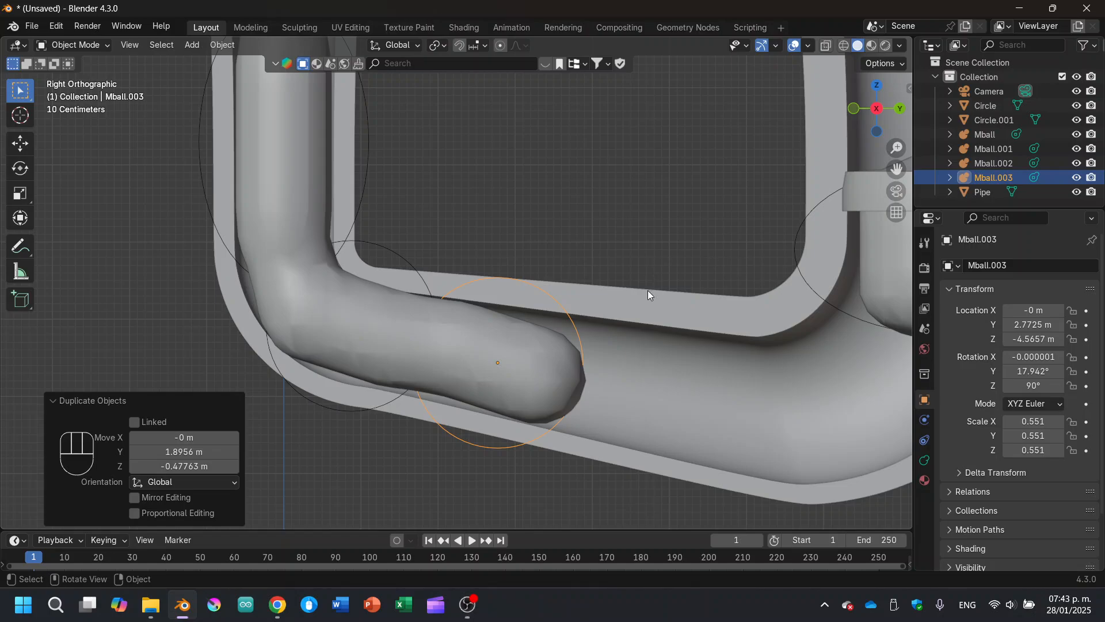
# Duplicate the capsule again to about 4.73 m in Y and -4.98 m in Z, and scale it to about 0.654.
pyautogui.keyDown('shift'); pyautogui.moveTo(700, 364); pyautogui.dragTo(530, 325, button='middle'); pyautogui.keyUp('shift')
pyautogui.hotkey('shift', 'd')
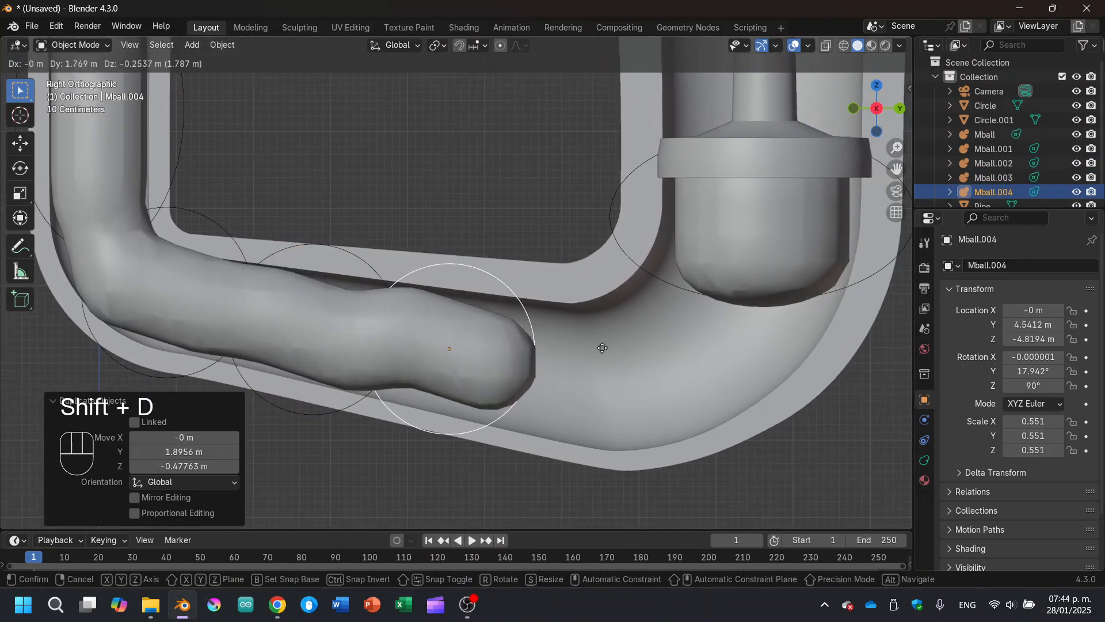
pyautogui.press('s')
pyautogui.click(636, 345)
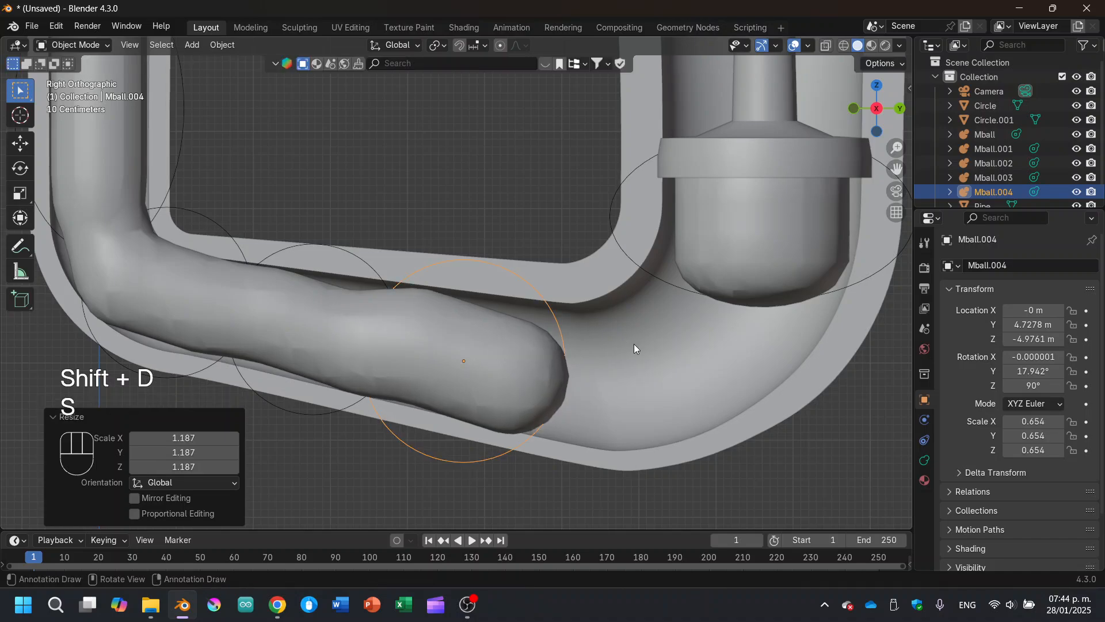
# Enlarge the middle capsule metaball in the lower pipe slightly.
pyautogui.click(332, 305)
pyautogui.click(377, 276)
pyautogui.press('s')
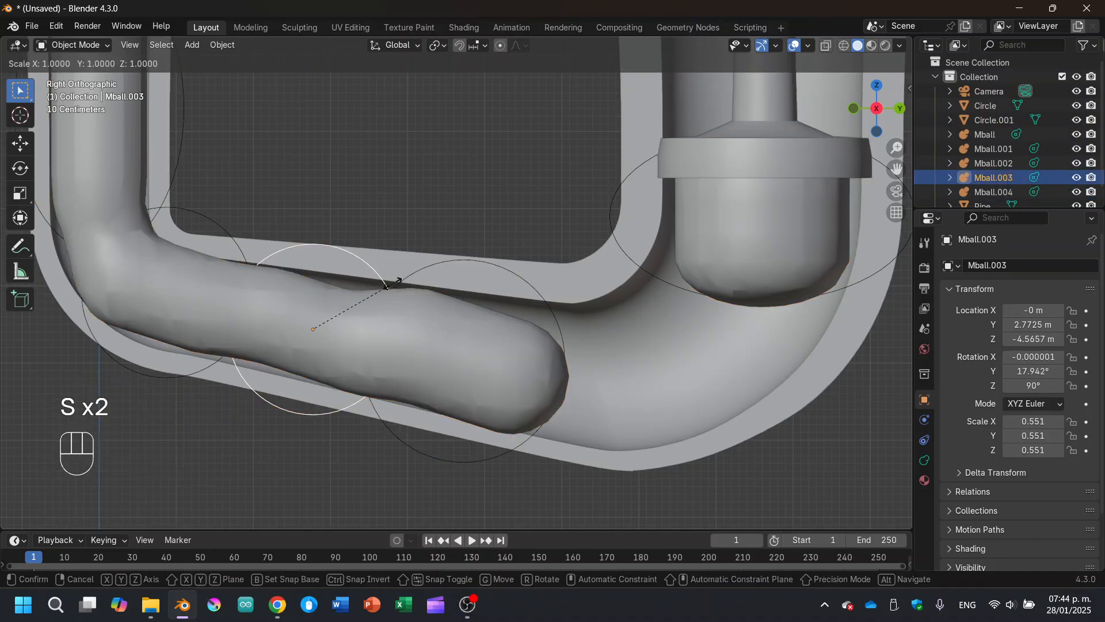
pyautogui.click(397, 282)
# Scale the capsule nearest the large piston to about 0.708 and move it about 0.075 m in Y and 0.067 m in Z.
pyautogui.click(471, 348)
pyautogui.click(540, 300)
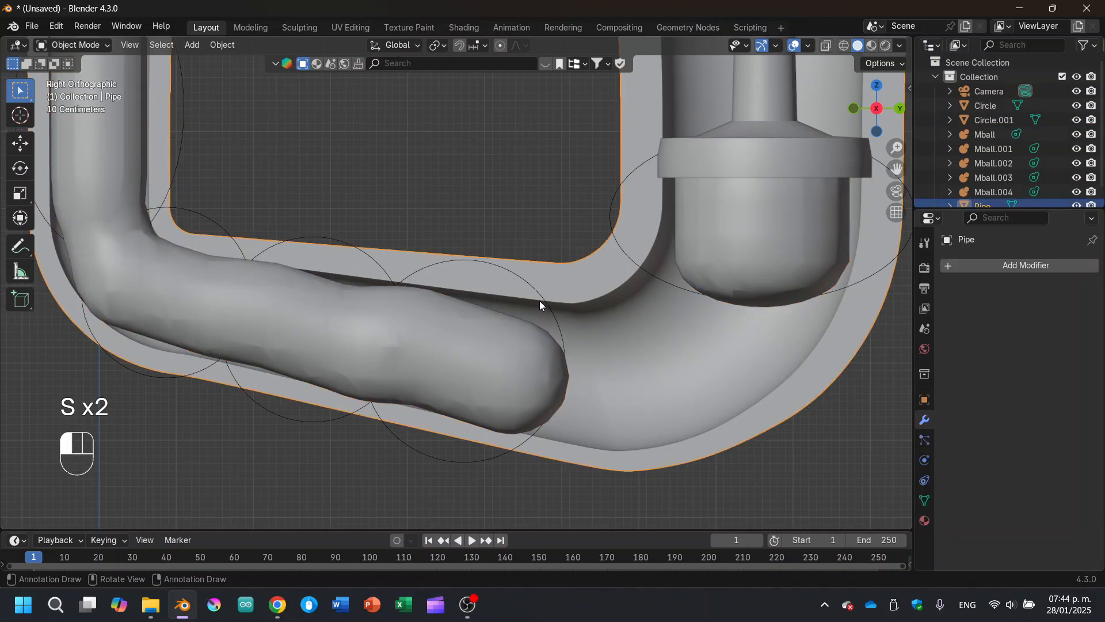
pyautogui.click(544, 303)
pyautogui.press('s')
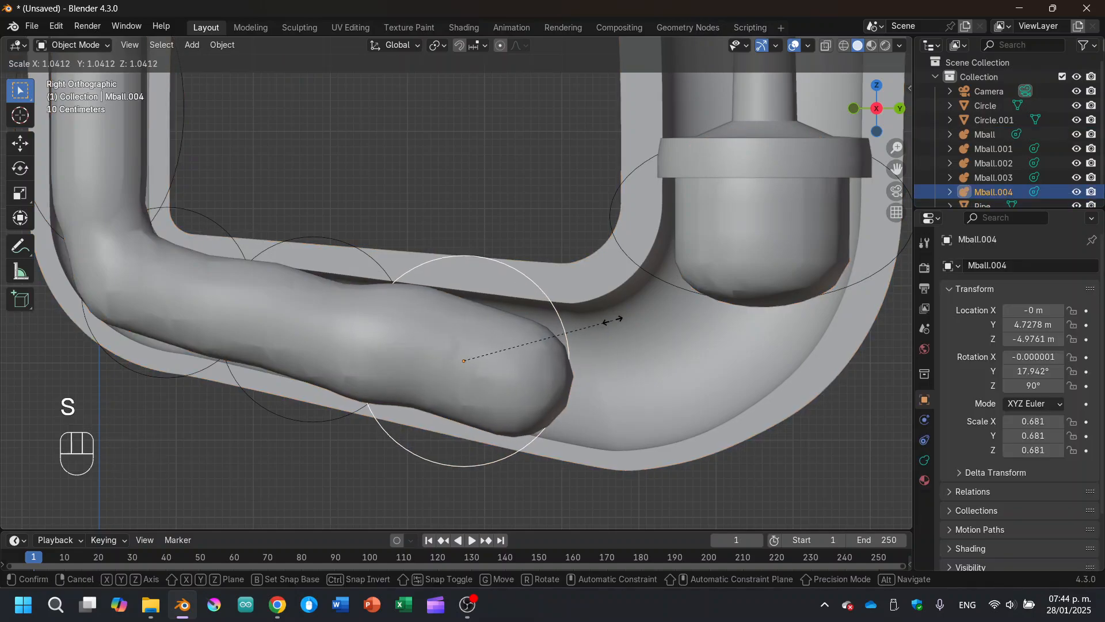
pyautogui.click(622, 321)
pyautogui.press('g')
pyautogui.click(624, 317)
# Duplicate that capsule toward the large bend, about 6.61 m in Y and -5.17 m in Z, and scale the copy to about 0.631.
pyautogui.hotkey('shift', 'd')
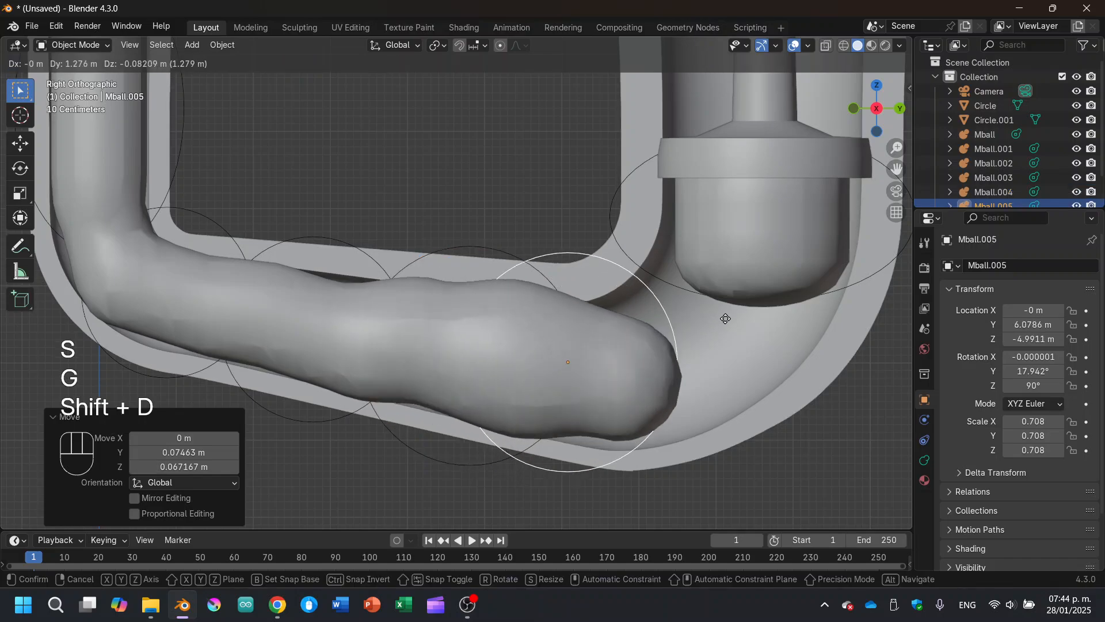
pyautogui.click(763, 327)
pyautogui.press('s')
pyautogui.click(786, 317)
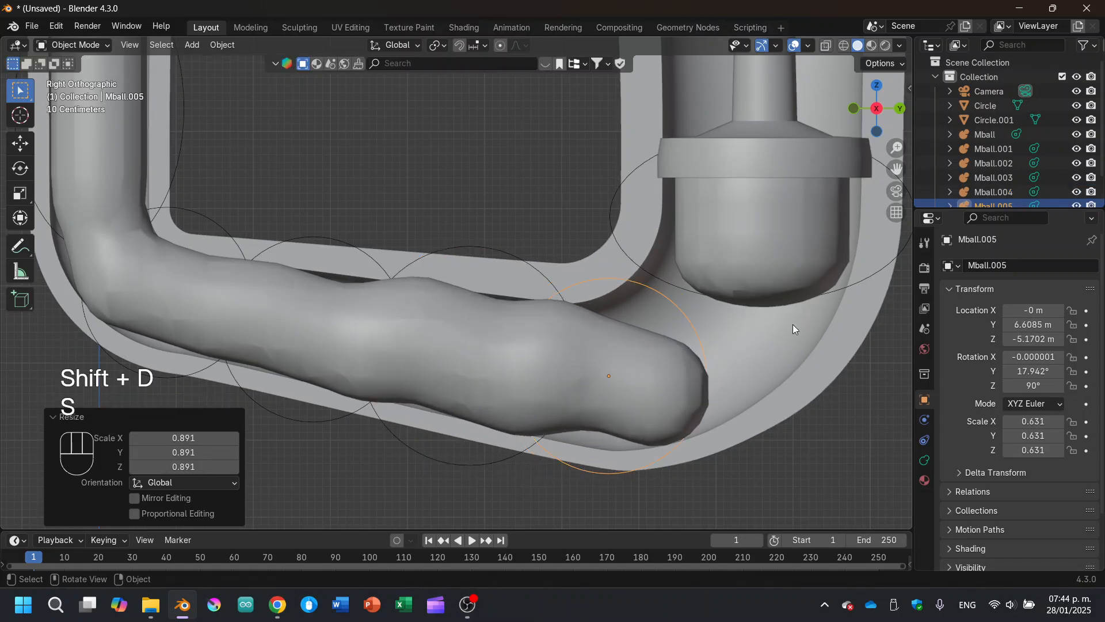
# Tilt the capsule in the large bend upward about global X and move it to about 6.97 m in Y and -5.15 m in Z.
pyautogui.press('r')
pyautogui.press('x')
pyautogui.click(754, 239)
pyautogui.press('g')
pyautogui.click(777, 242)
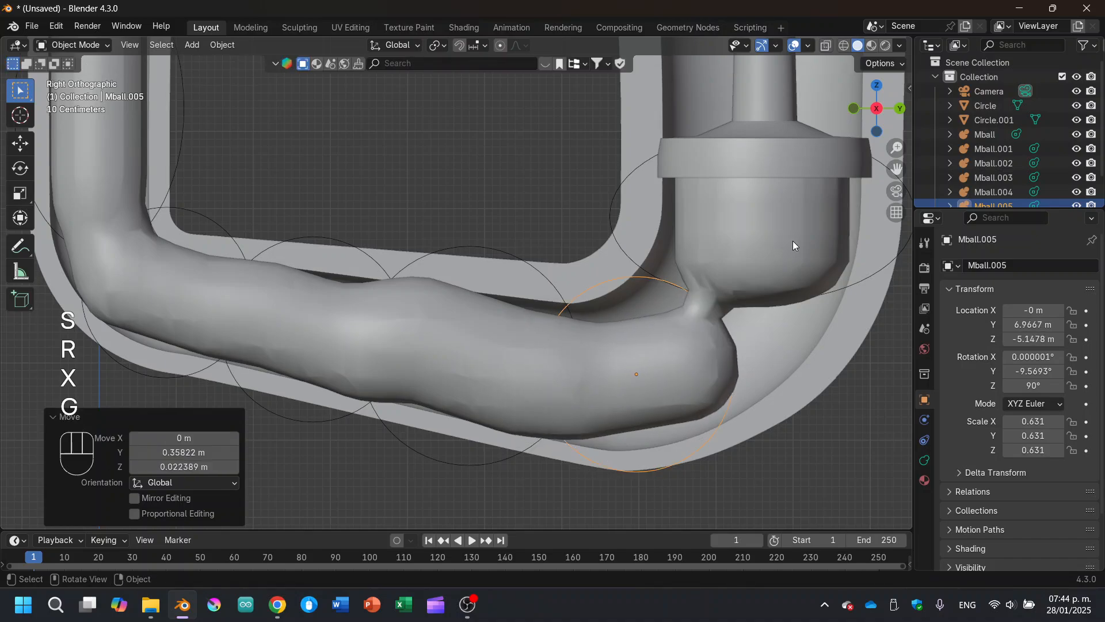
# Enlarge the large-bend capsule to a scale of about 0.865 and move it to about 7.004 m in Y and -5.006 m in Z.
pyautogui.press('s')
pyautogui.click(822, 260)
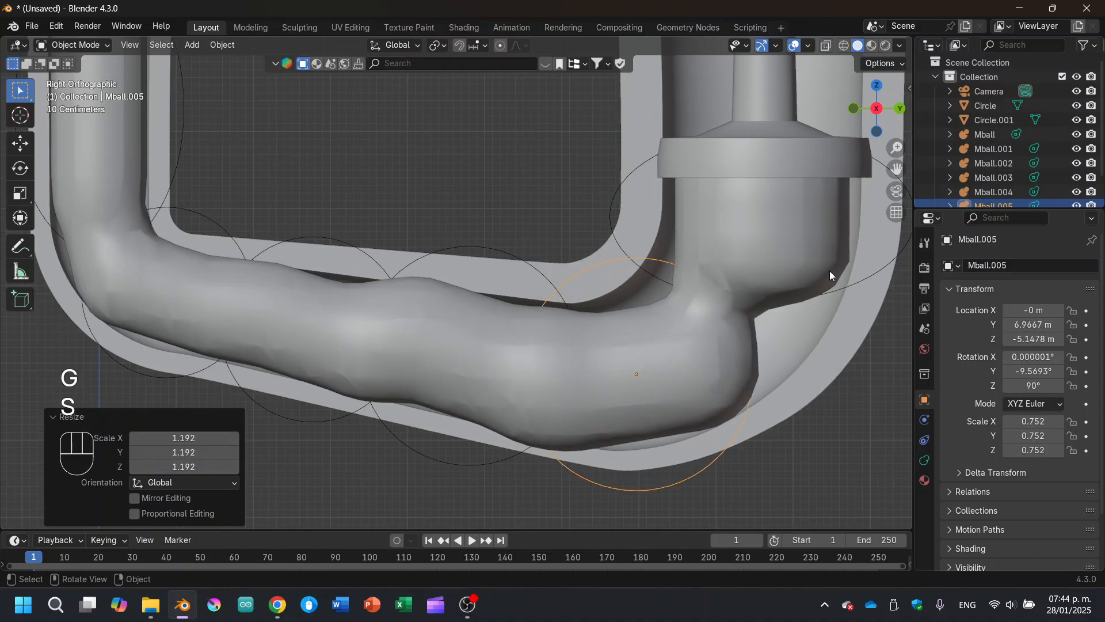
pyautogui.press('g')
pyautogui.click(832, 263)
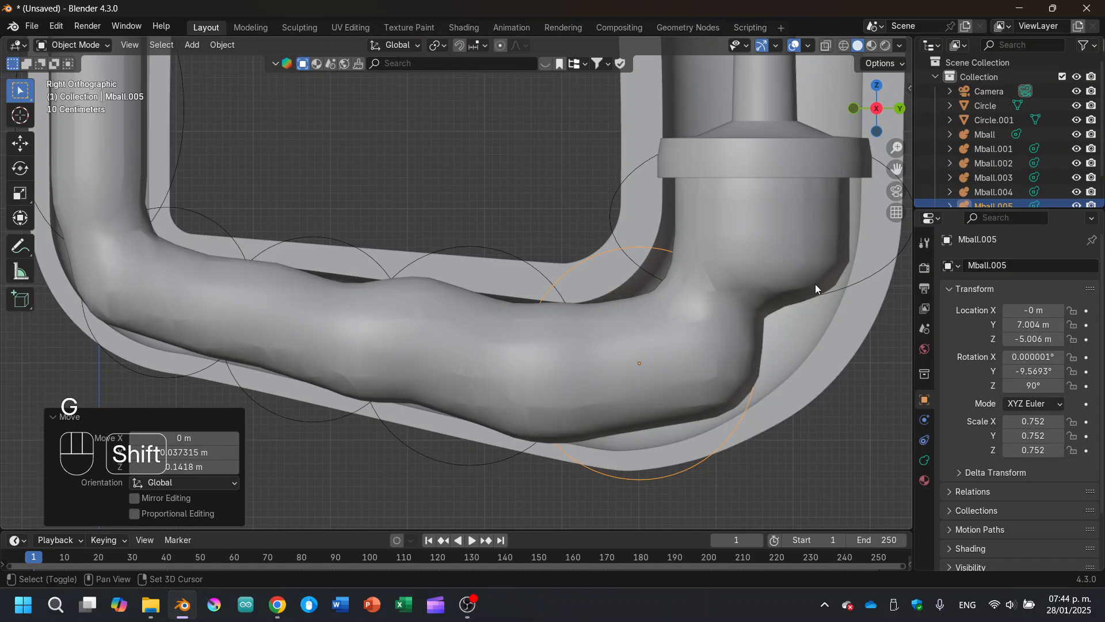
pyautogui.press('s')
pyautogui.click(893, 329)
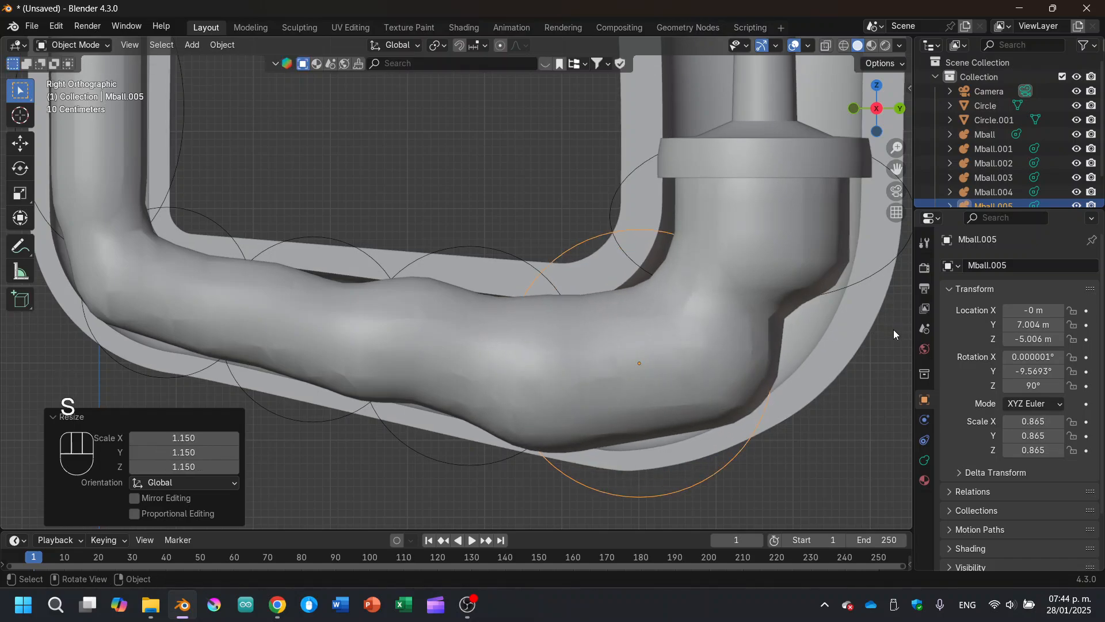
# Rotate the large-bend capsule about -7.72° in the side view and move it to about 7.44 m in Y and -4.82 m in Z.
pyautogui.press('r')
pyautogui.click(879, 296)
pyautogui.press('g')
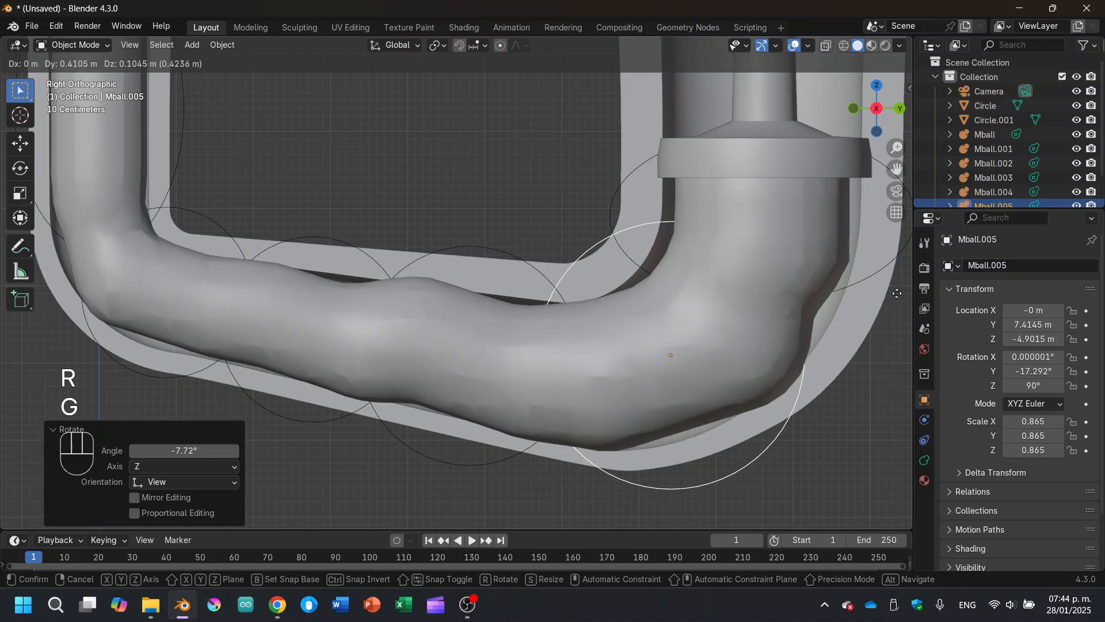
pyautogui.click(855, 305)
pyautogui.scroll(-4, 795, 323)
pyautogui.click(795, 322)
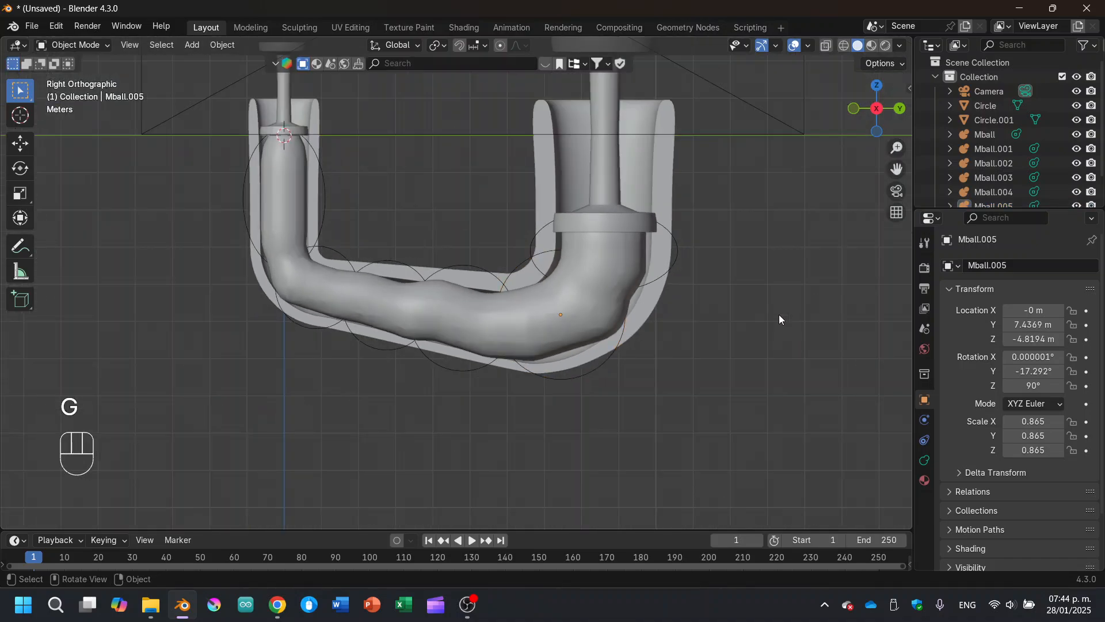
# Parent the metaball under the small piston to the small piston, using the Object type.
pyautogui.keyDown('shift'); pyautogui.moveTo(720, 276); pyautogui.dragTo(771, 338, button='middle'); pyautogui.keyUp('shift')
pyautogui.moveTo(620, 275); pyautogui.dragTo(751, 311, button='middle')
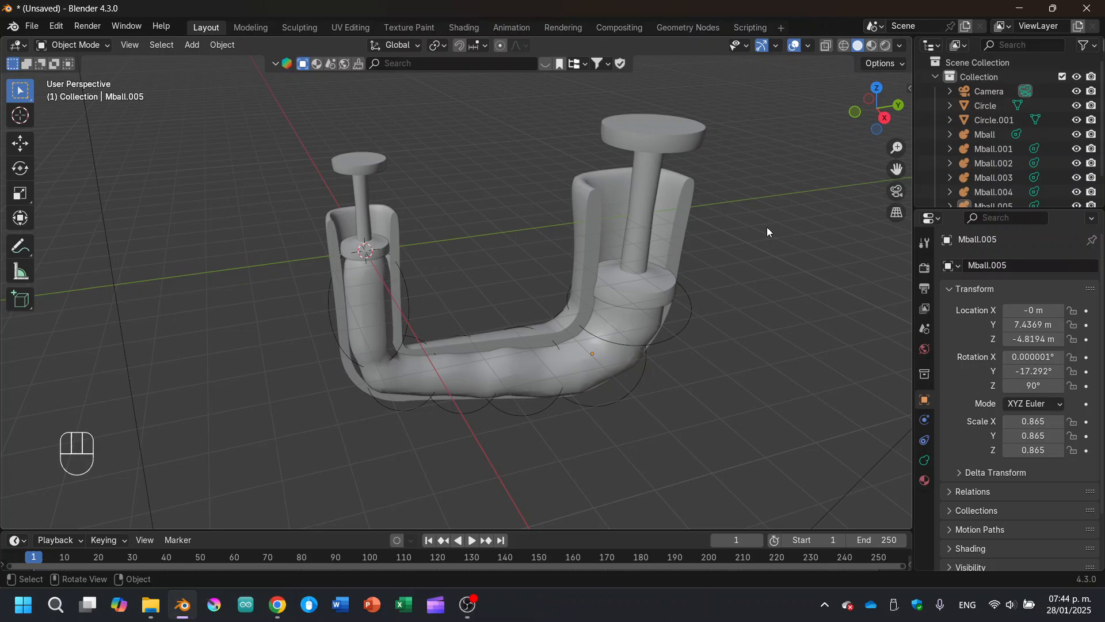
pyautogui.click(362, 266)
pyautogui.scroll(3, 360, 262)
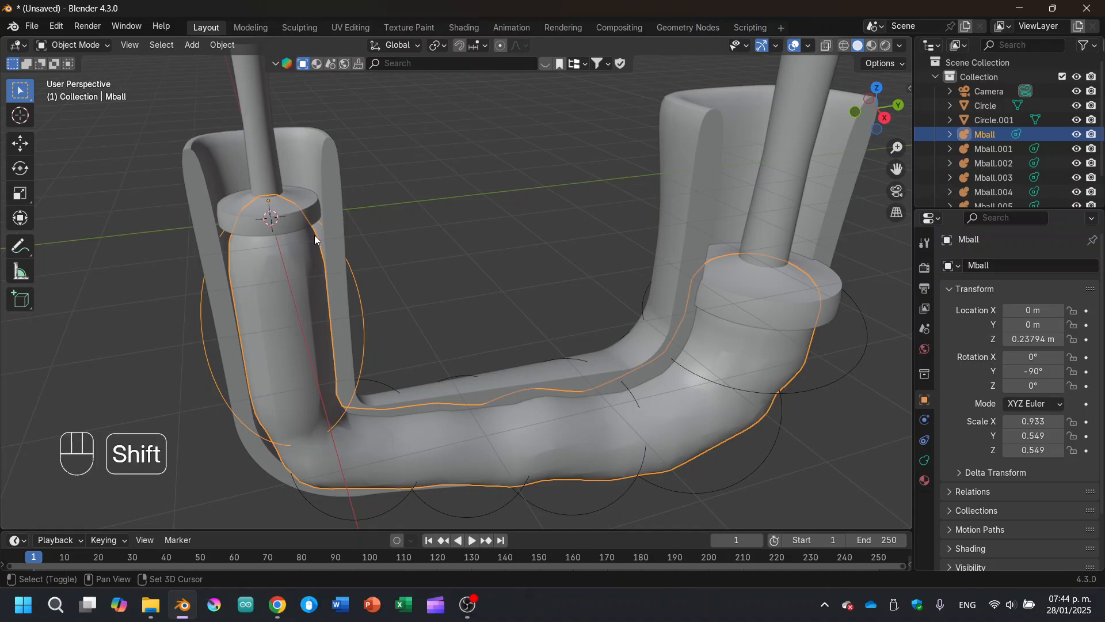
pyautogui.keyDown('shift'); pyautogui.moveTo(314, 234); pyautogui.dragTo(370, 264, button='middle'); pyautogui.keyUp('shift')
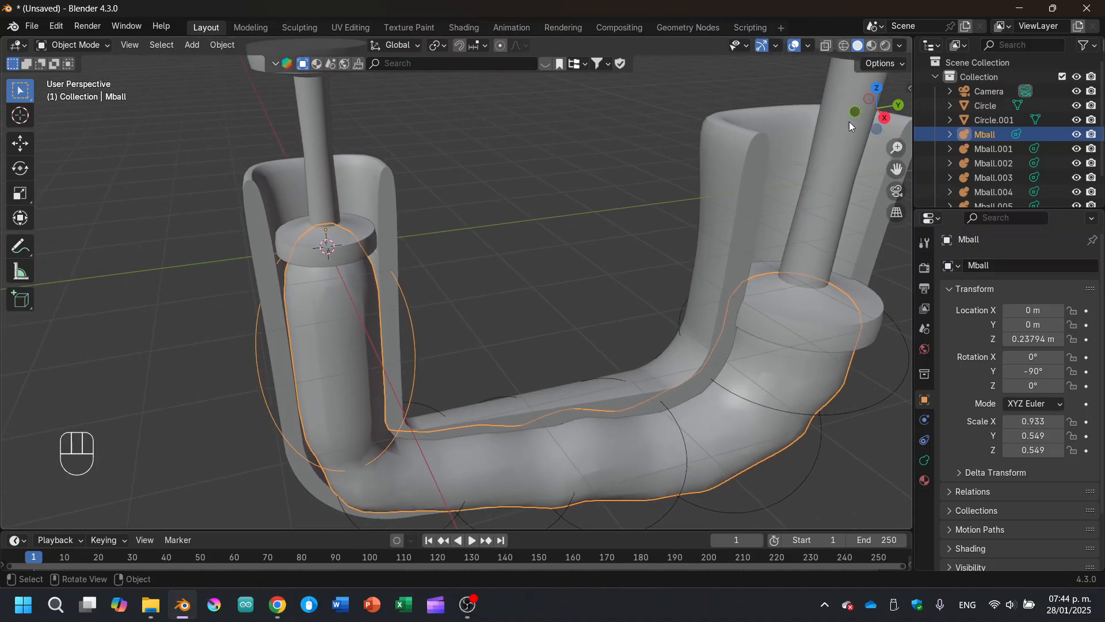
pyautogui.keyDown('shift'); pyautogui.click(318, 180); pyautogui.keyUp('shift')
pyautogui.keyDown('shift'); pyautogui.moveTo(349, 203); pyautogui.dragTo(382, 230, button='middle'); pyautogui.keyUp('shift')
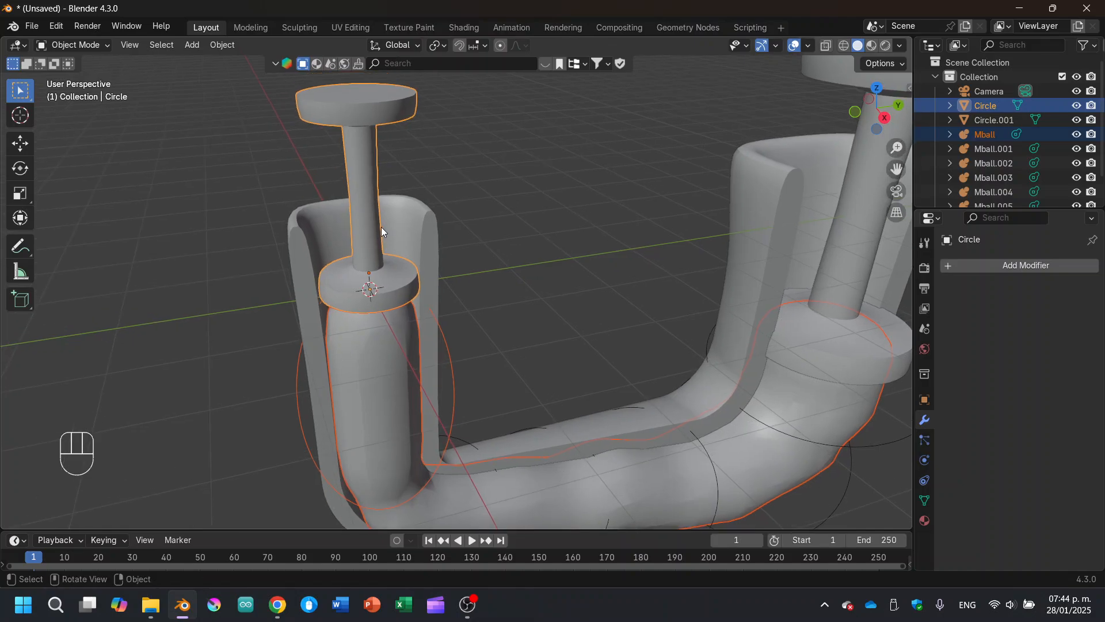
pyautogui.hotkey('ctrl', 'p')
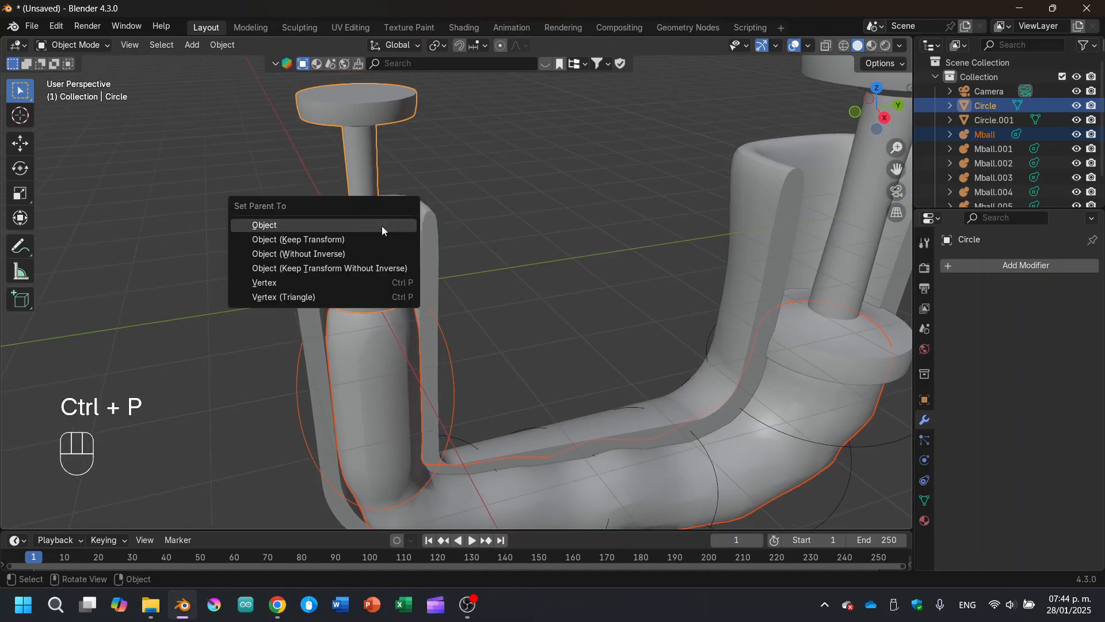
pyautogui.click(382, 225)
# Test-move the small piston down its pipe to check its parented metaball, and cancel the move.
pyautogui.click(562, 247)
pyautogui.keyDown('shift'); pyautogui.moveTo(562, 248); pyautogui.dragTo(446, 253, button='middle'); pyautogui.keyUp('shift')
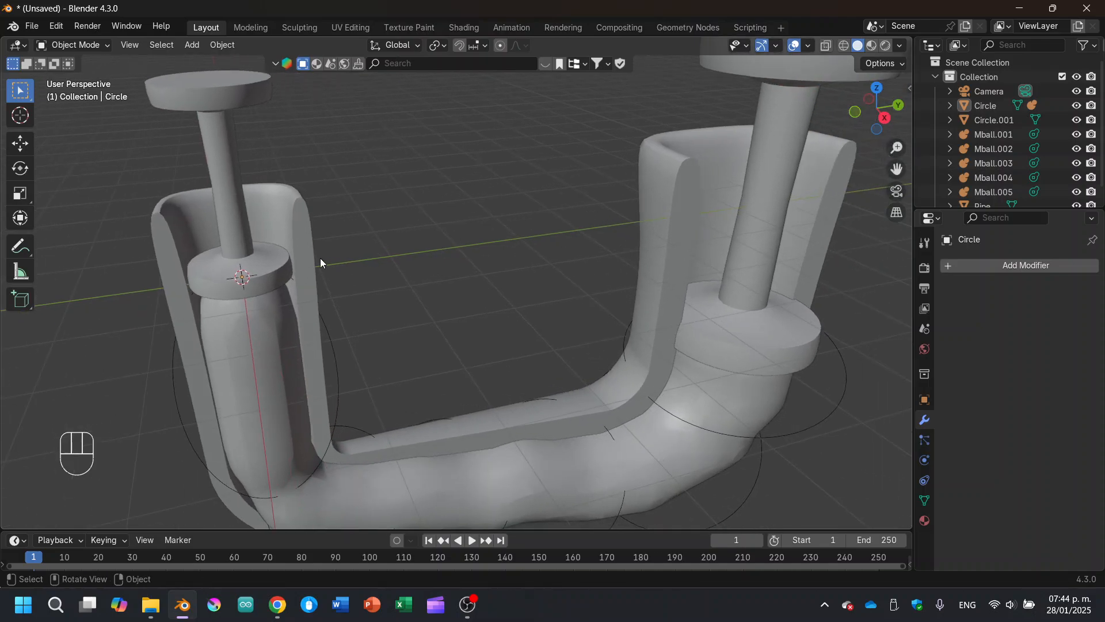
pyautogui.click(247, 205)
pyautogui.keyDown('shift'); pyautogui.moveTo(255, 206); pyautogui.dragTo(386, 199, button='middle'); pyautogui.keyUp('shift')
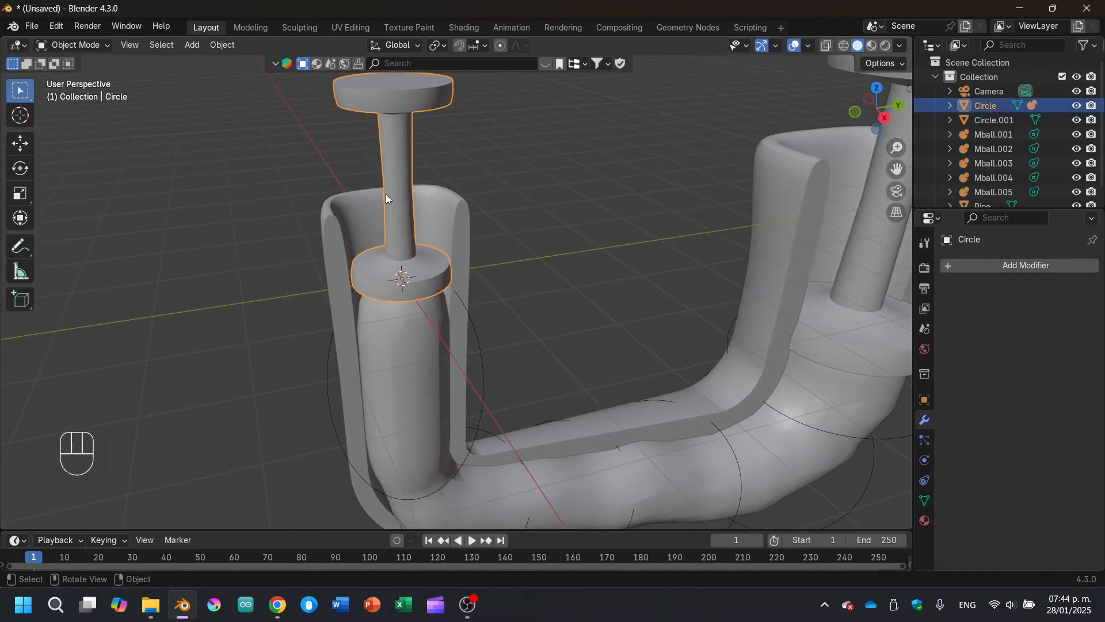
pyautogui.press('g')
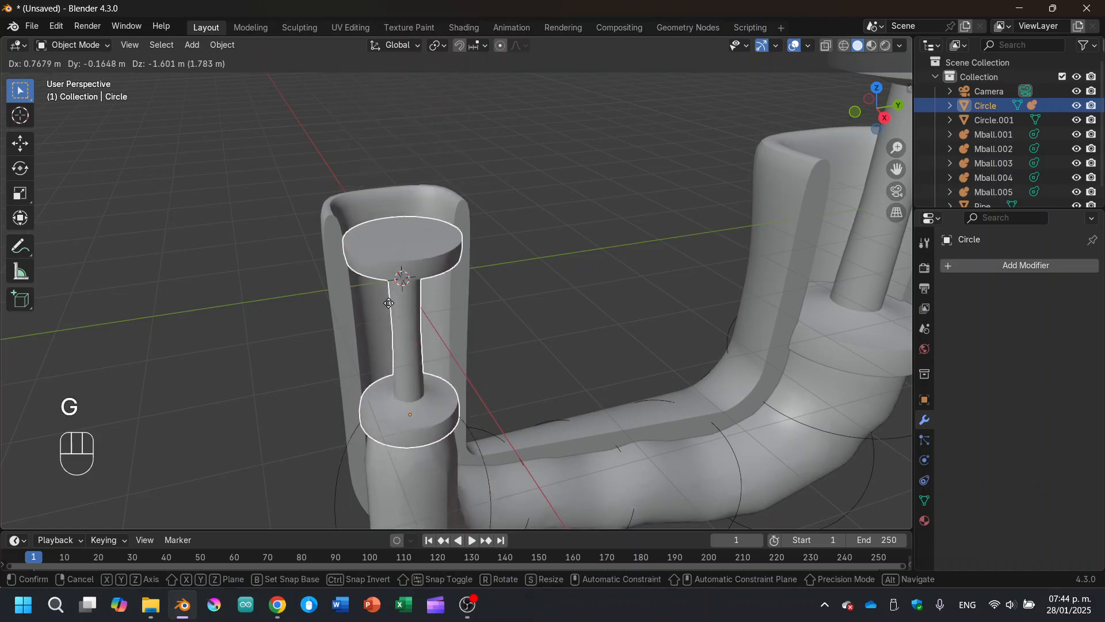
pyautogui.rightClick(574, 142)
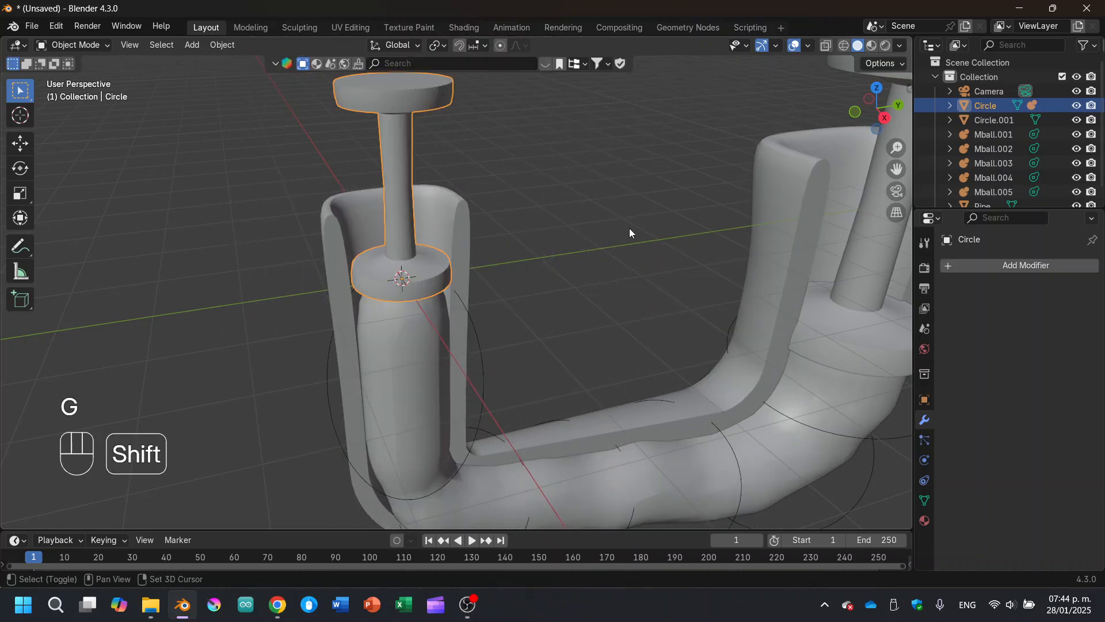
# Parent the metaball under the large piston to the large piston, using the Object type.
pyautogui.moveTo(629, 227); pyautogui.dragTo(670, 297, button='middle')
pyautogui.click(779, 364)
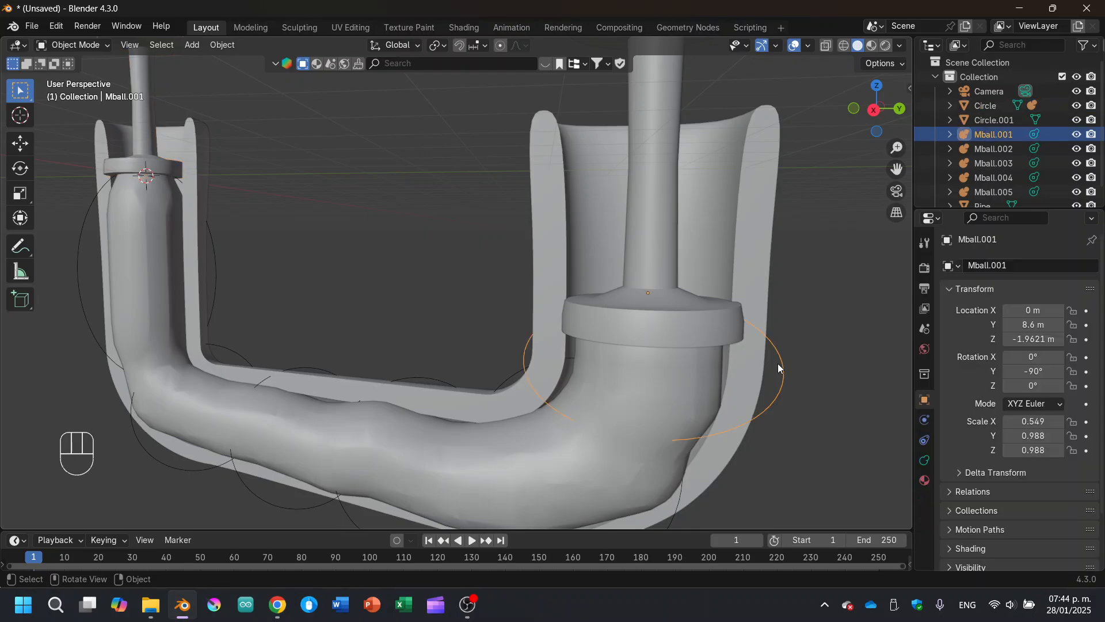
pyautogui.press('shift')
pyautogui.keyDown('shift'); pyautogui.click(676, 291); pyautogui.keyUp('shift')
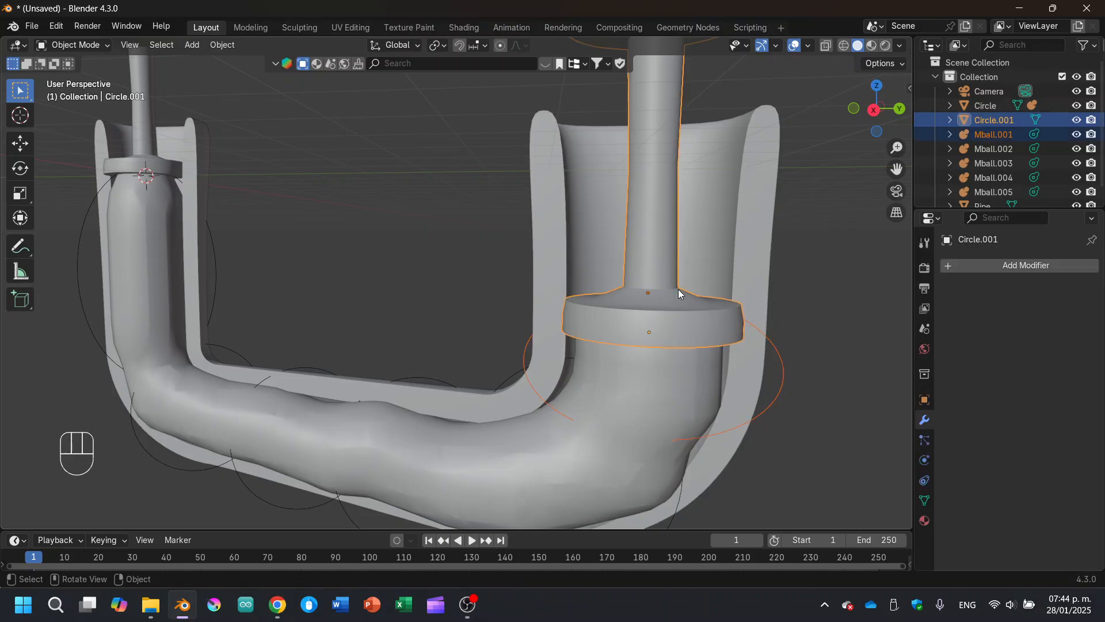
pyautogui.hotkey('ctrl', 'p')
pyautogui.click(678, 289)
pyautogui.hotkey('ctrl', 'p')
pyautogui.click(693, 251)
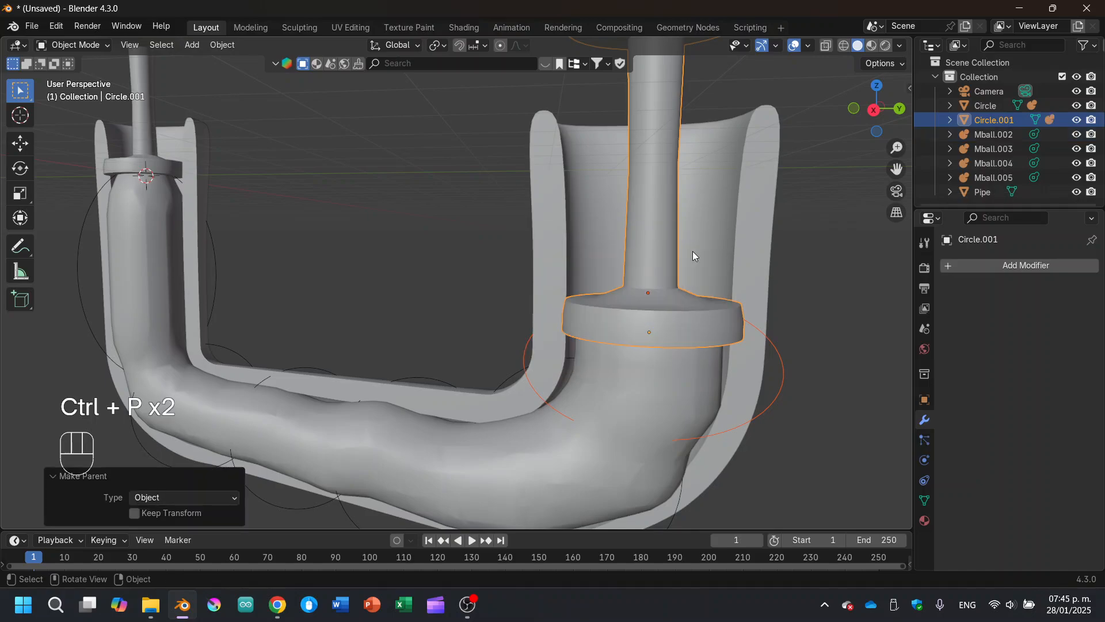
# Test-move the large piston down its pipe to check its parented metaball, and cancel the move.
pyautogui.press('g')
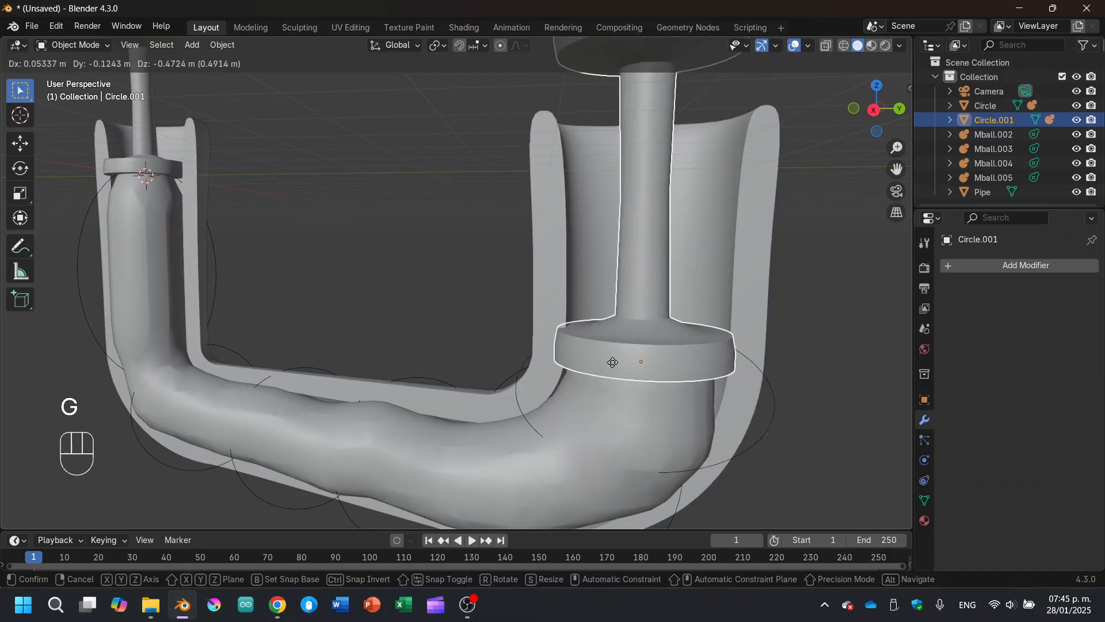
pyautogui.rightClick(606, 183)
pyautogui.scroll(-3, 534, 215)
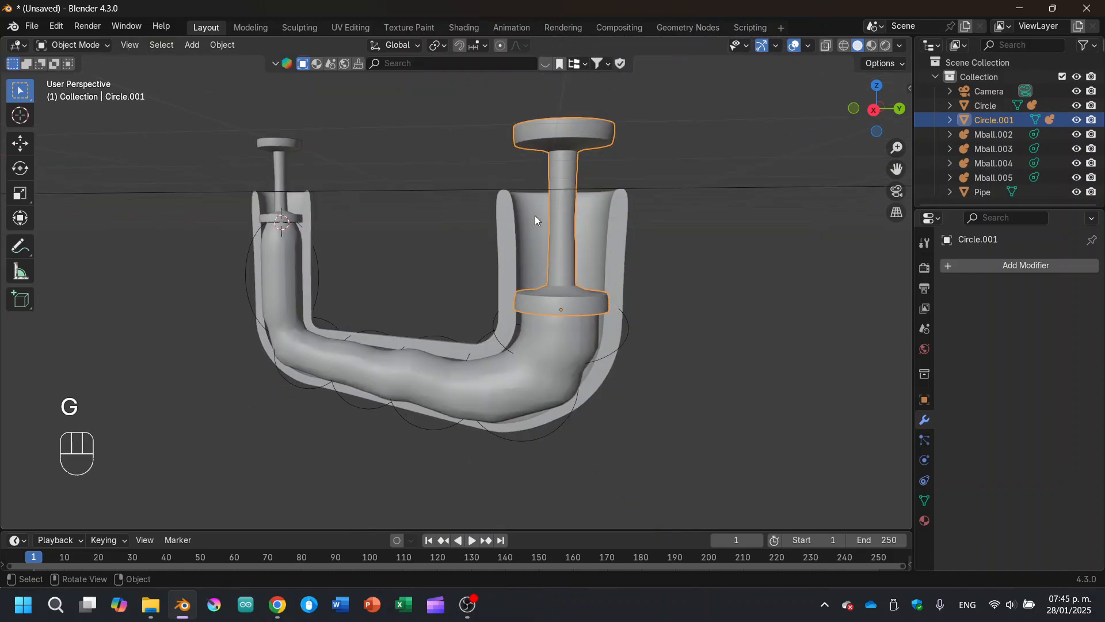
pyautogui.moveTo(534, 215); pyautogui.dragTo(575, 231, button='middle')
pyautogui.click(729, 311)
pyautogui.moveTo(728, 337); pyautogui.dragTo(772, 368, button='middle')
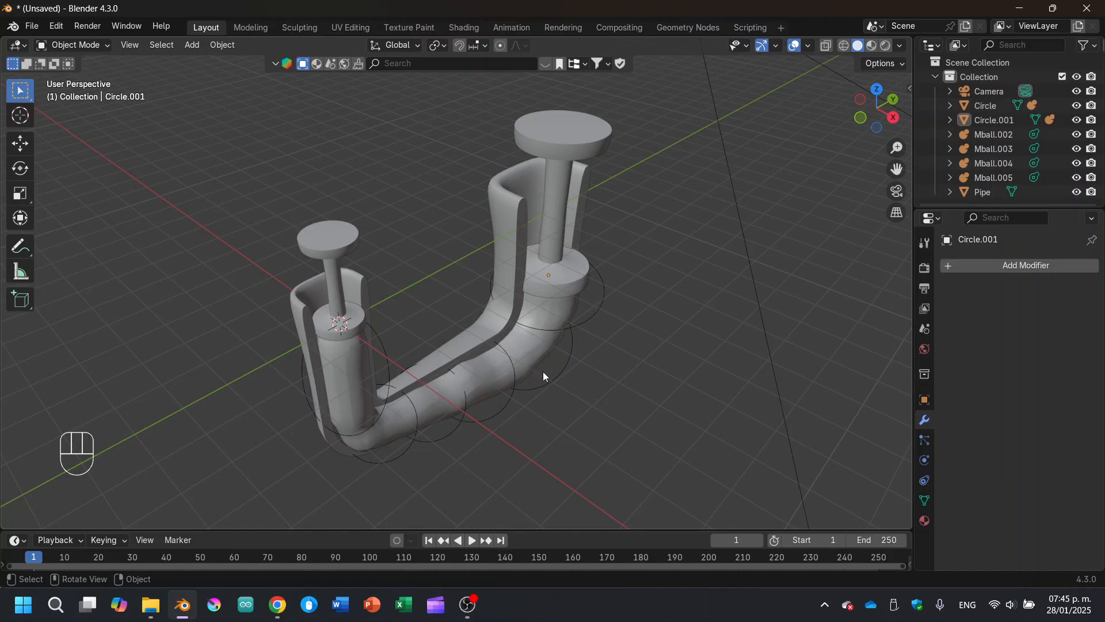
# Give the metaball fluid a new material with a Glass BSDF surface and show the viewport in Material Preview shading.
pyautogui.moveTo(543, 371); pyautogui.dragTo(522, 347, button='middle')
pyautogui.scroll(4, 530, 339)
pyautogui.click(622, 371)
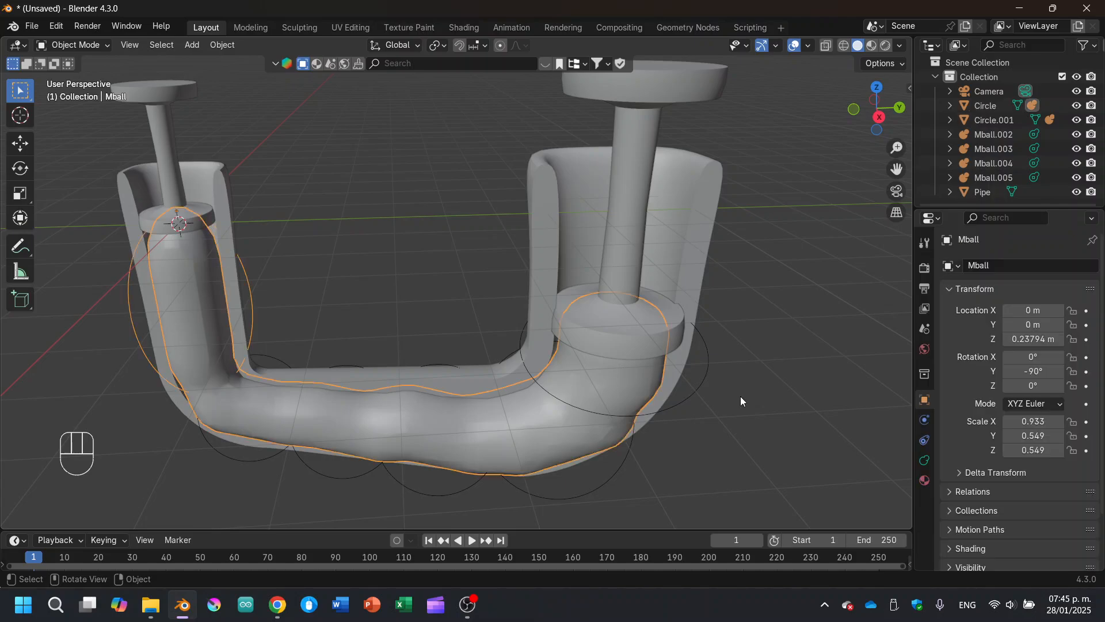
pyautogui.click(924, 481)
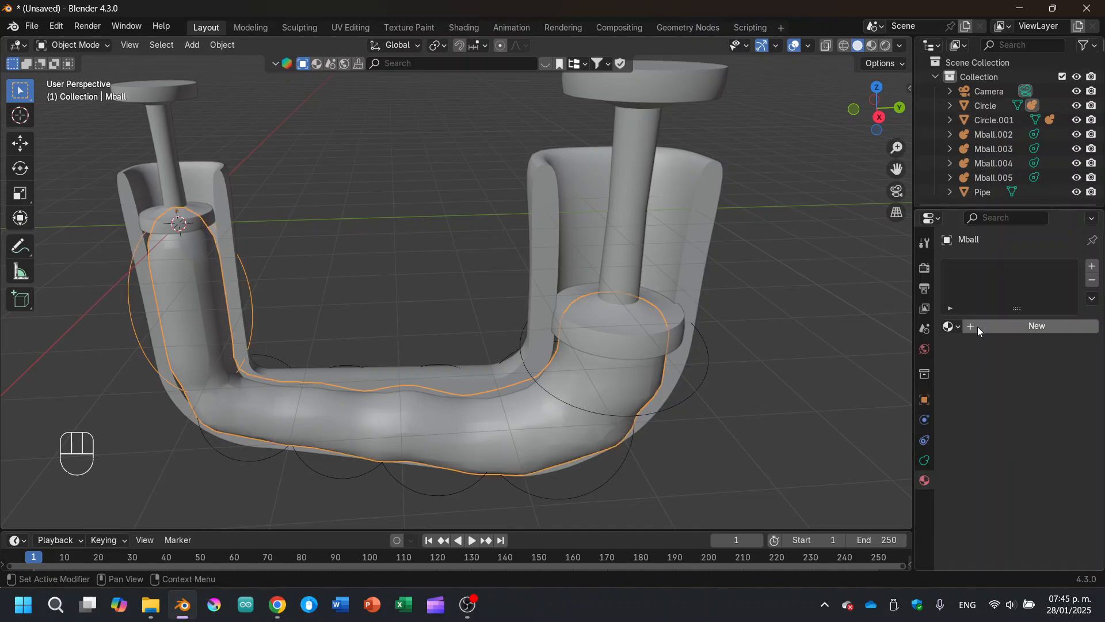
pyautogui.click(872, 48)
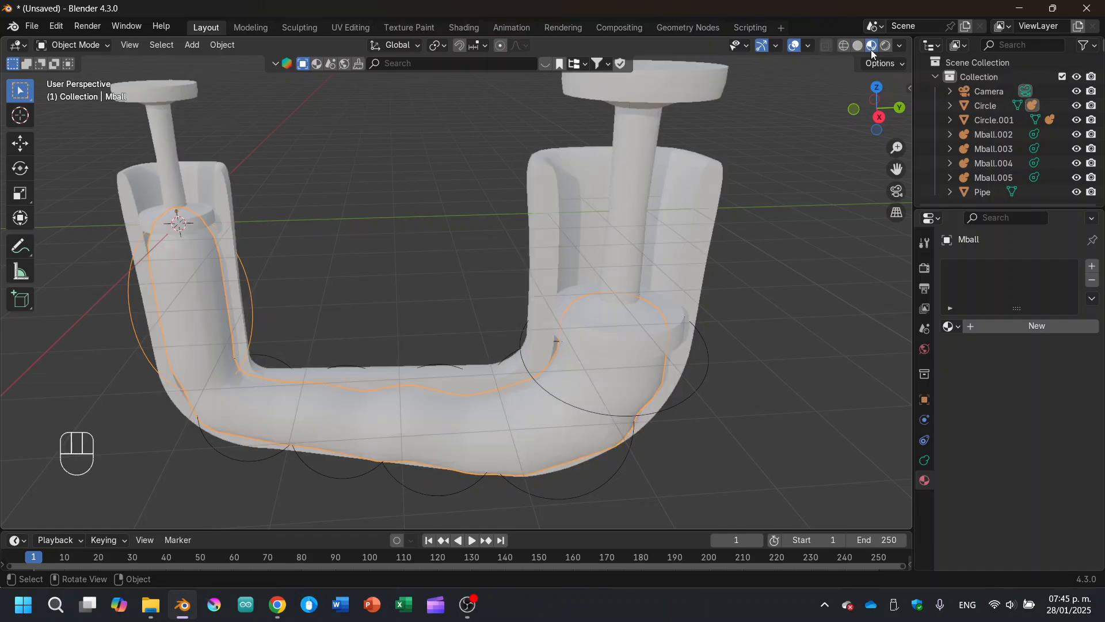
pyautogui.click(994, 325)
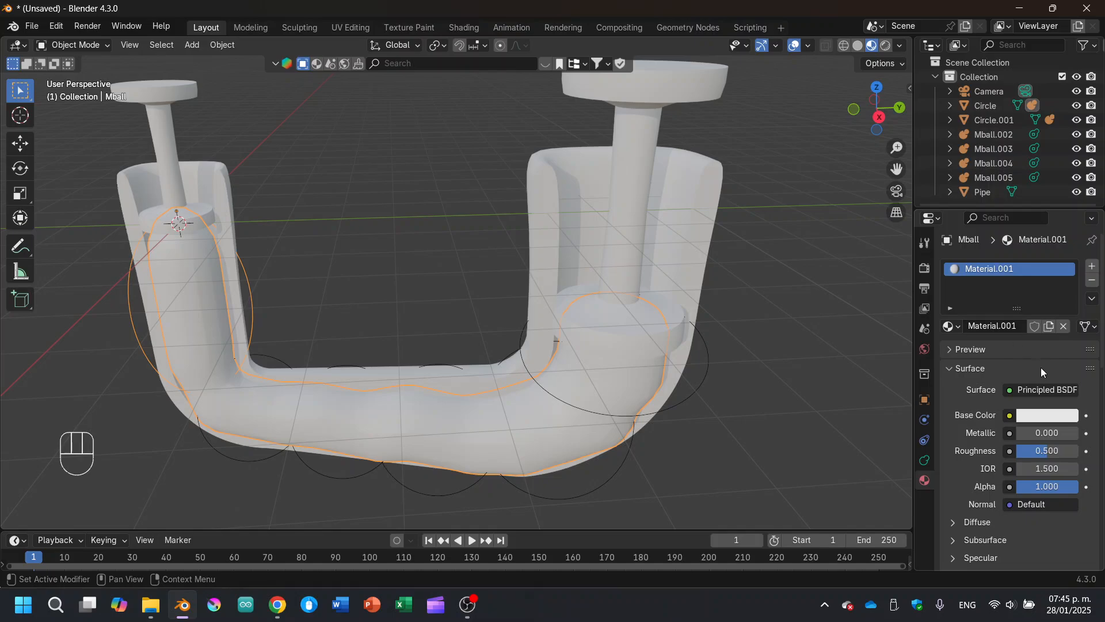
pyautogui.click(1048, 415)
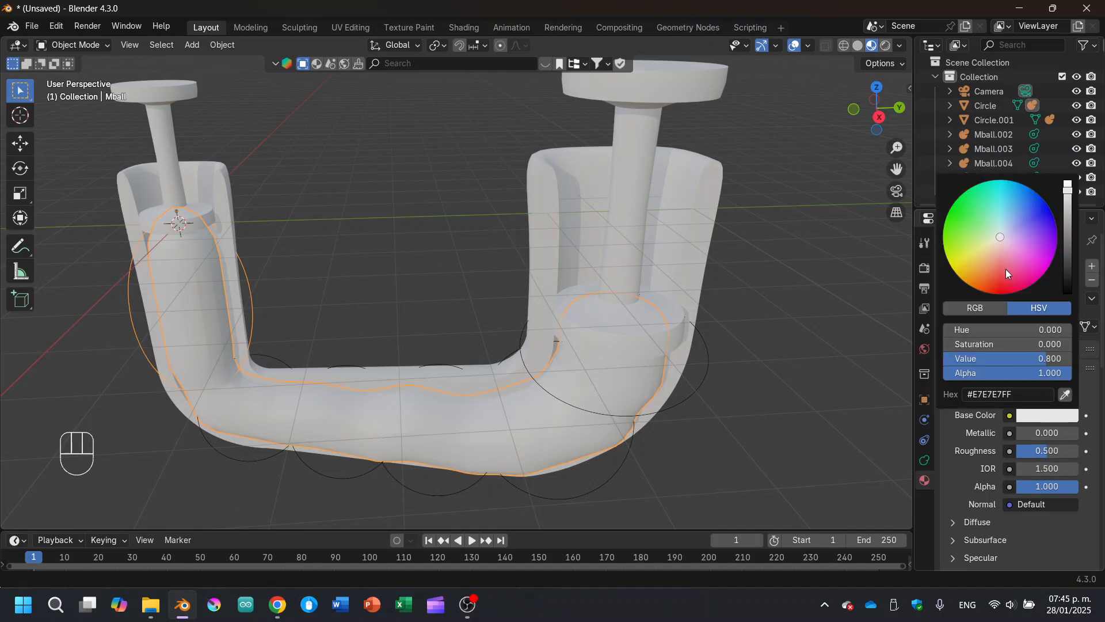
pyautogui.click(1044, 390)
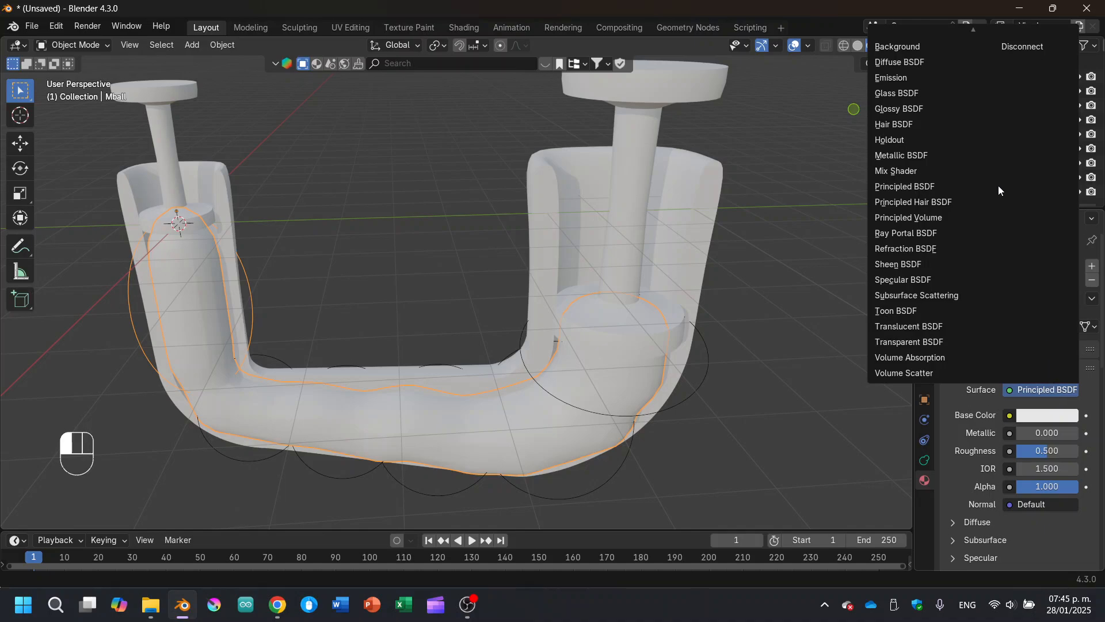
pyautogui.click(927, 94)
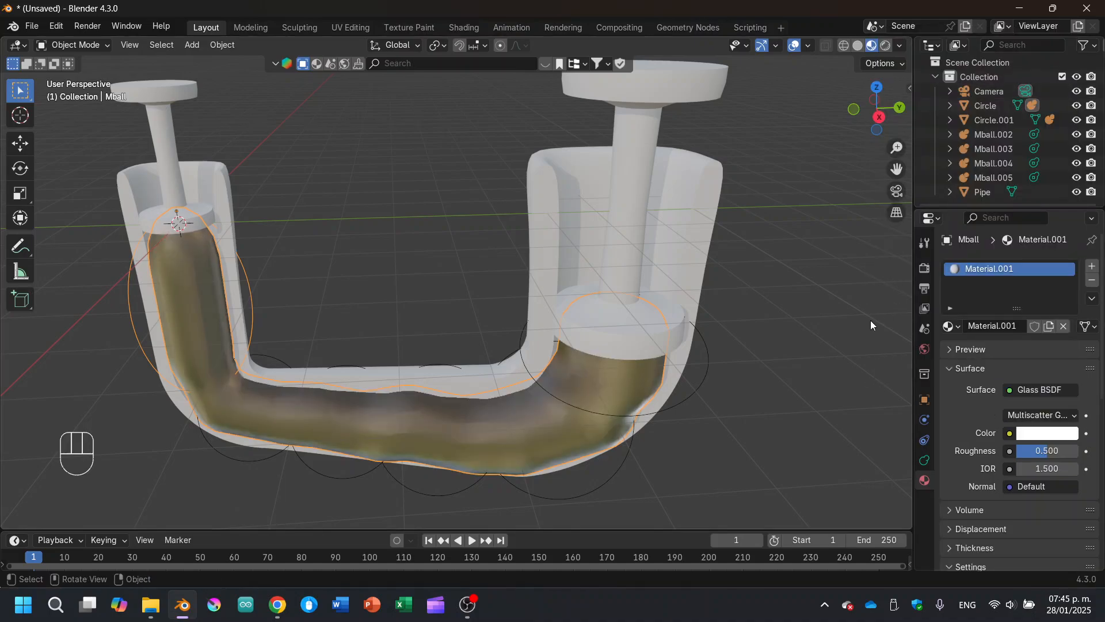
# Set the render engine to Cycles with GPU Compute as the device.
pyautogui.moveTo(804, 300); pyautogui.dragTo(834, 274, button='middle')
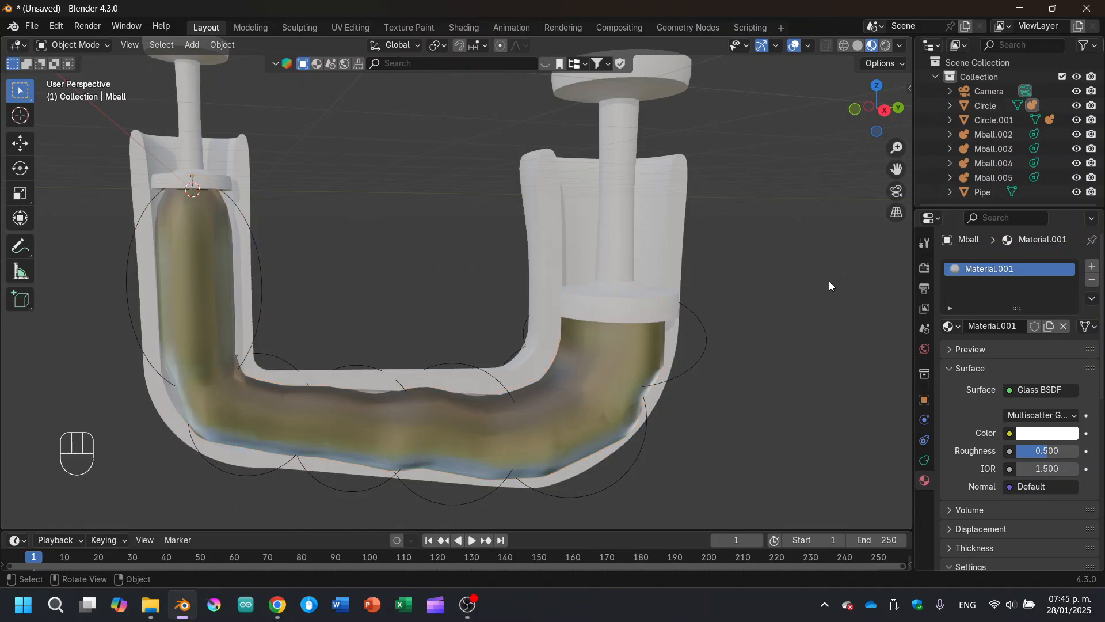
pyautogui.click(924, 267)
pyautogui.click(1036, 265)
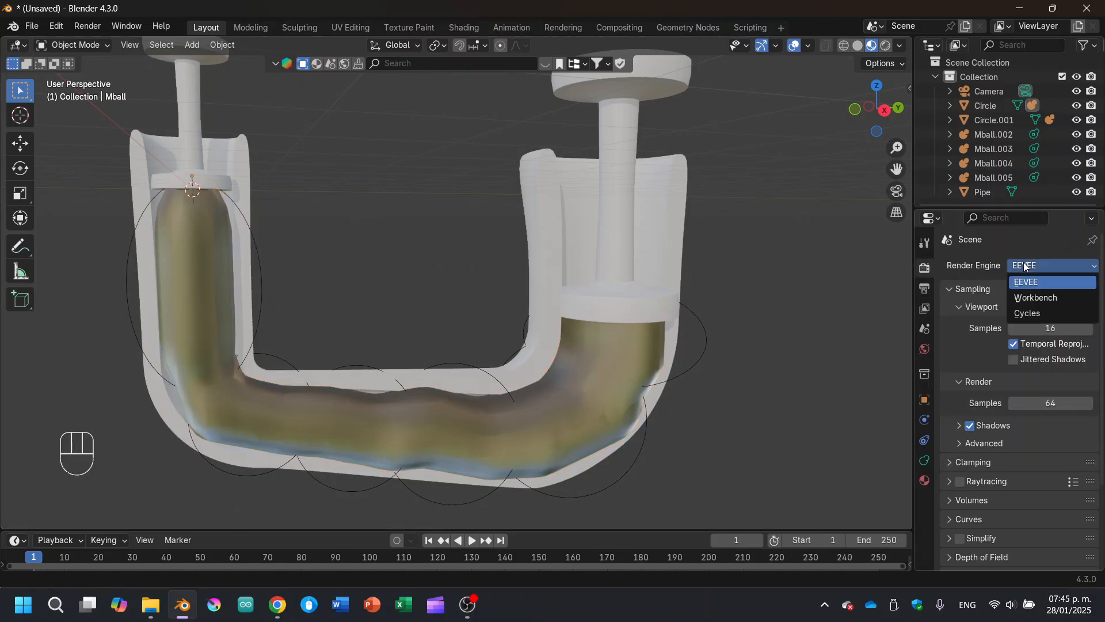
pyautogui.click(1026, 313)
pyautogui.click(1034, 299)
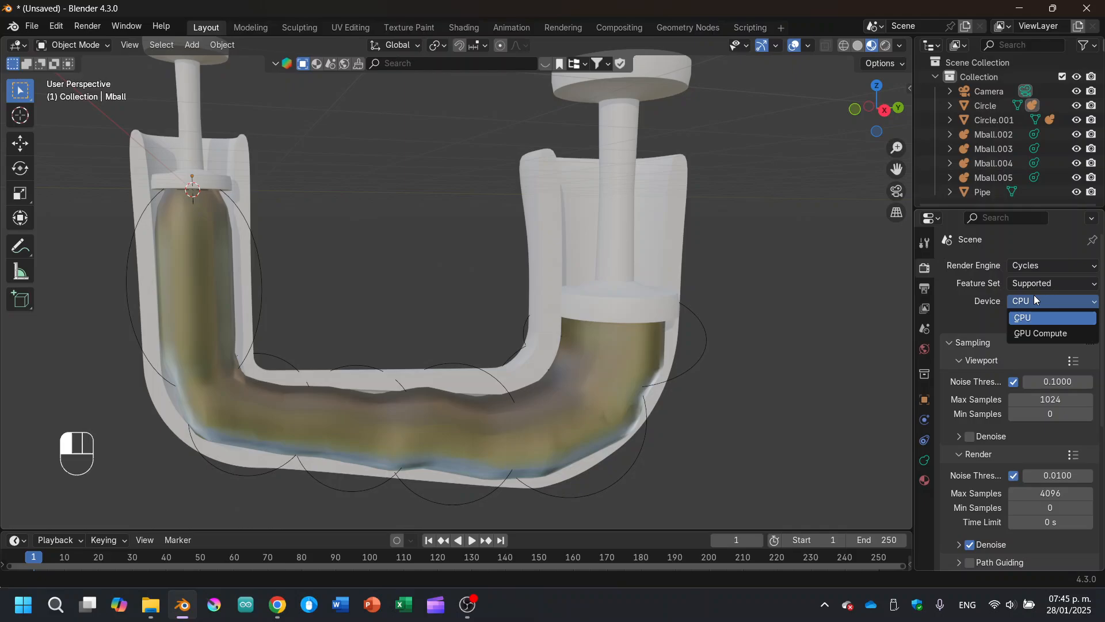
pyautogui.click(1036, 331)
# Preview the press in Rendered viewport shading and return to Material Preview.
pyautogui.click(887, 46)
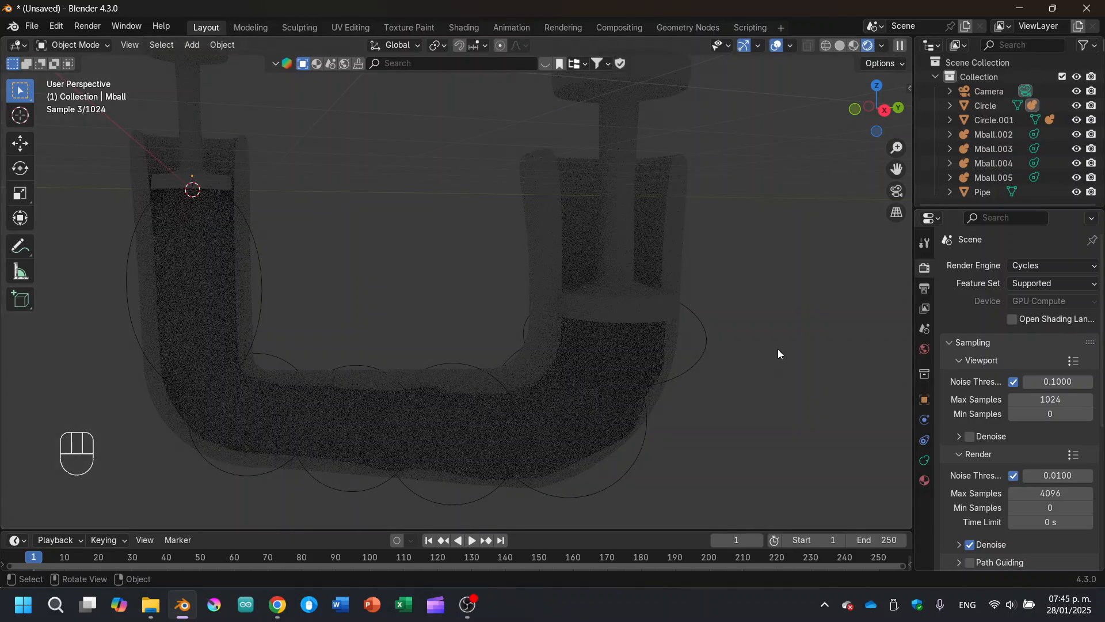
pyautogui.moveTo(778, 348); pyautogui.dragTo(751, 363, button='middle')
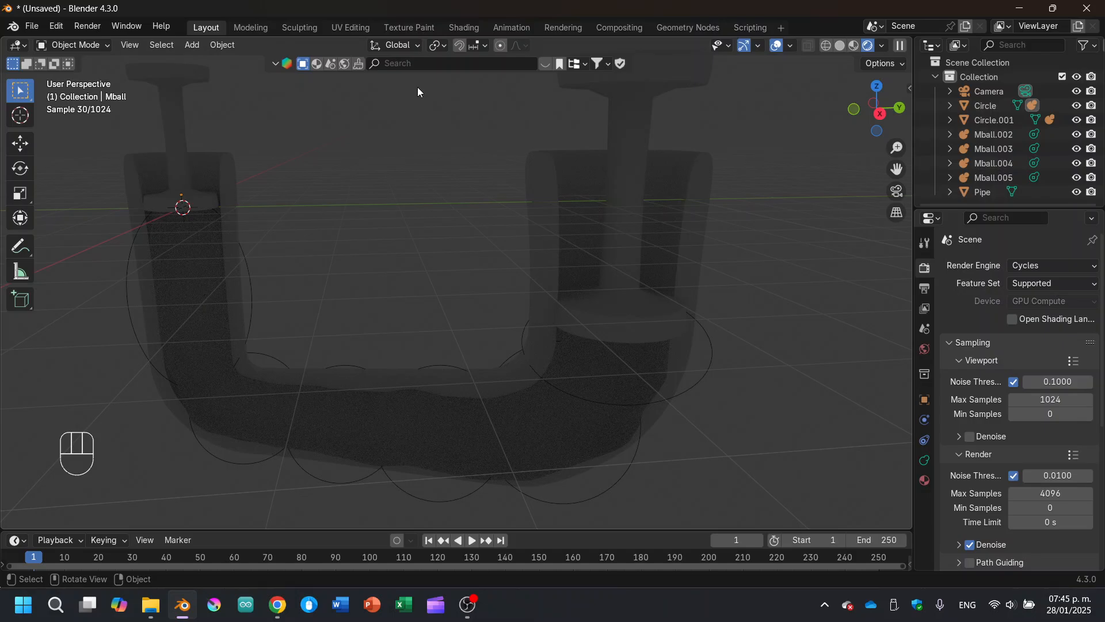
pyautogui.click(854, 46)
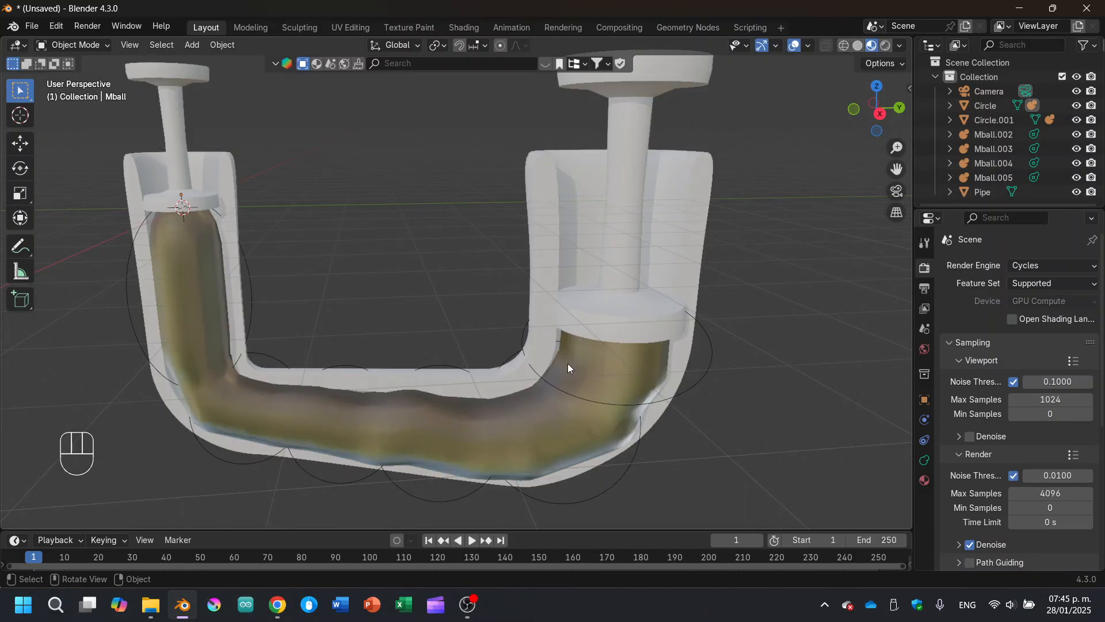
pyautogui.click(924, 479)
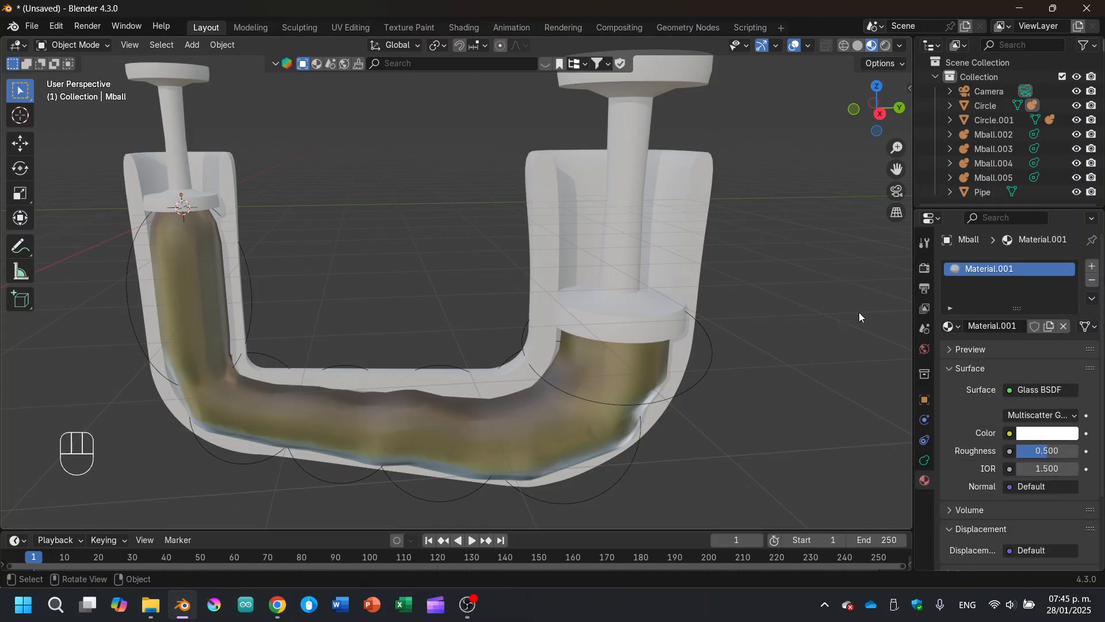
pyautogui.click(640, 274)
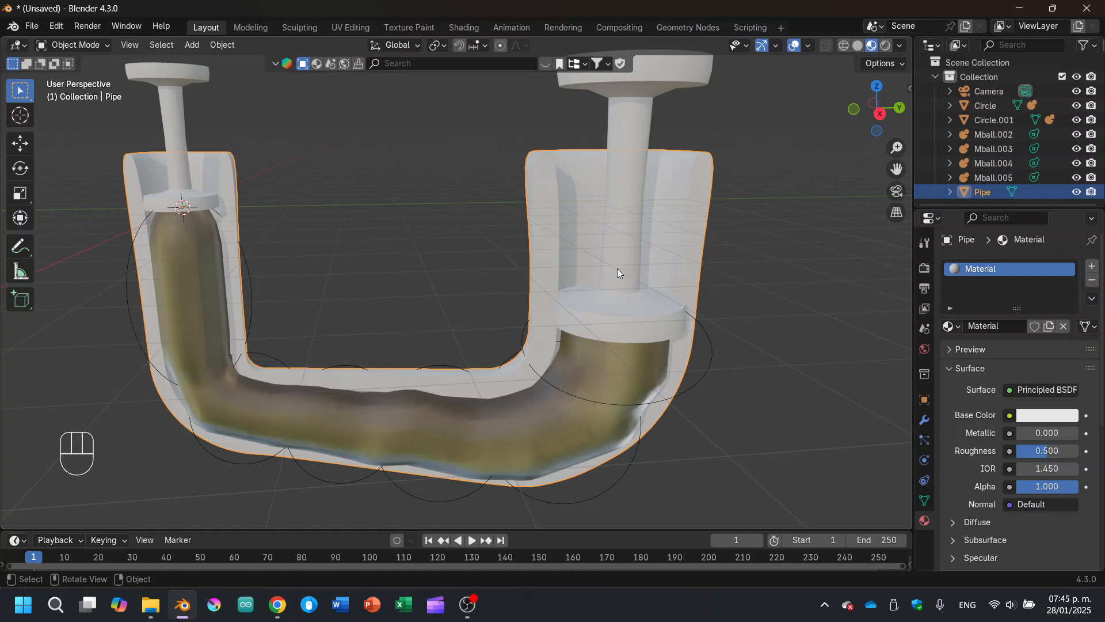
pyautogui.keyDown('shift'); pyautogui.click(620, 250); pyautogui.keyUp('shift')
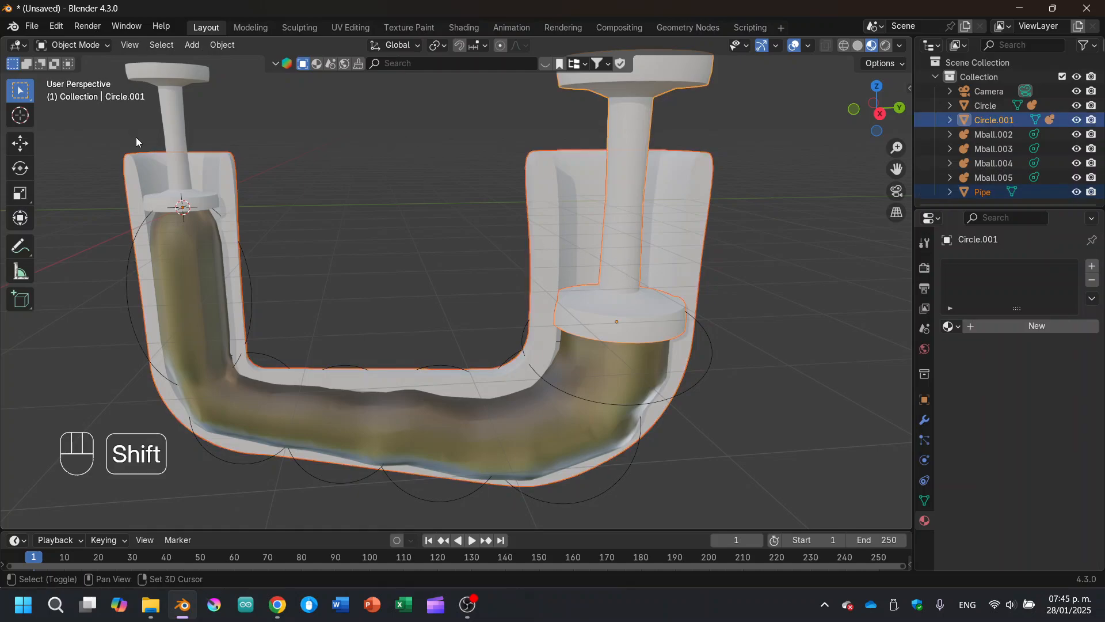
pyautogui.keyDown('shift'); pyautogui.click(177, 148); pyautogui.keyUp('shift')
pyautogui.click(763, 254)
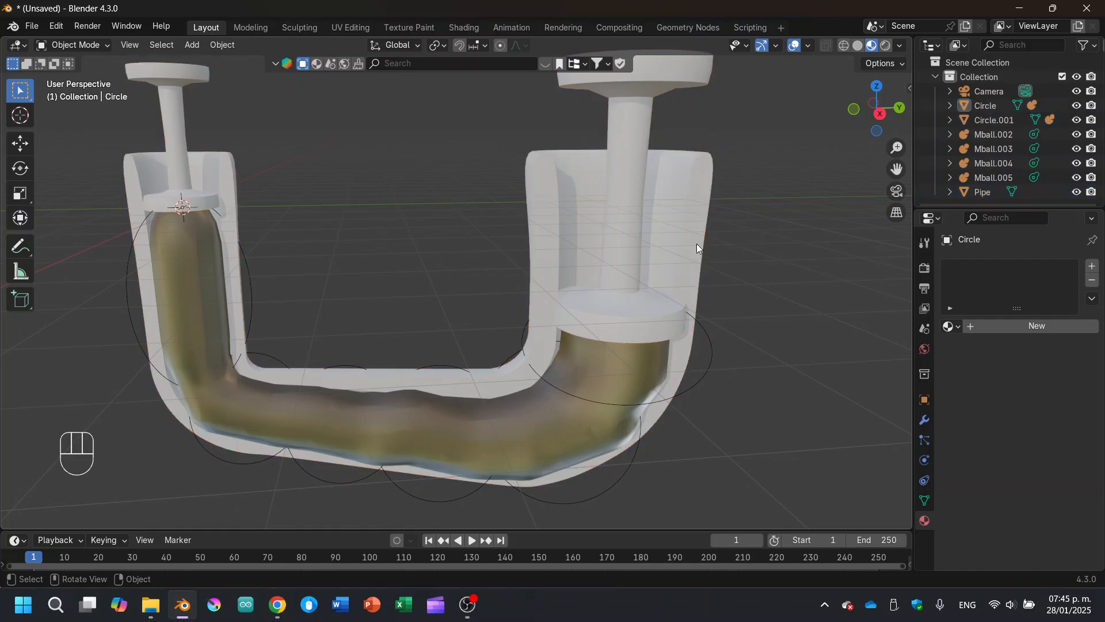
# Give the pipe's material a grey base color and set its Metallic value to 1.000.
pyautogui.click(697, 248)
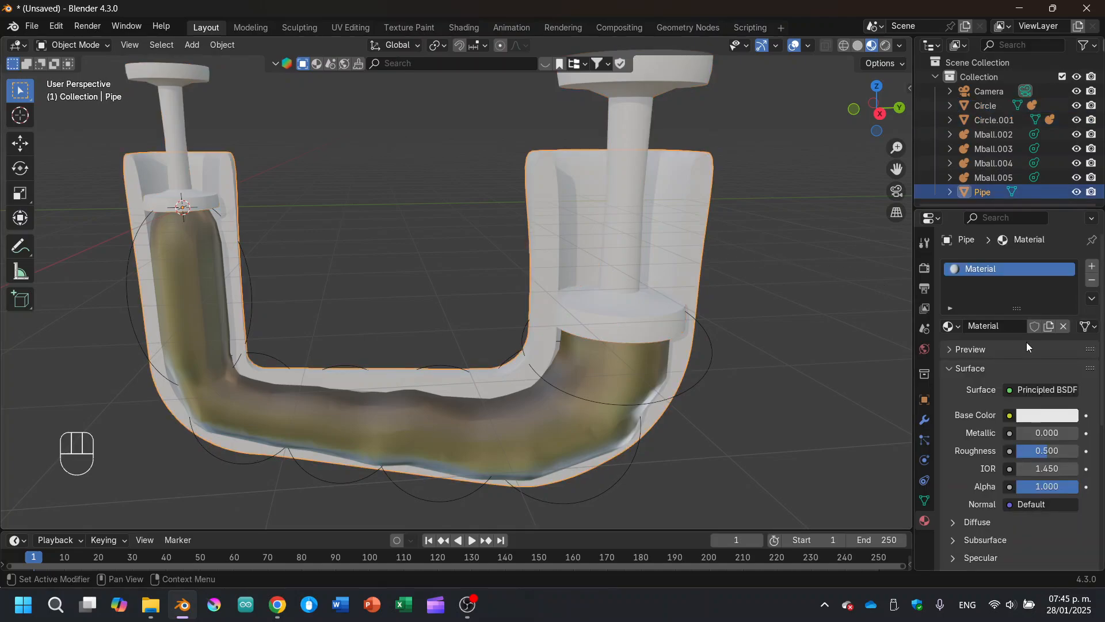
pyautogui.click(1028, 416)
pyautogui.moveTo(1069, 199); pyautogui.dragTo(1069, 245)
pyautogui.moveTo(1022, 433); pyautogui.dragTo(1077, 433)
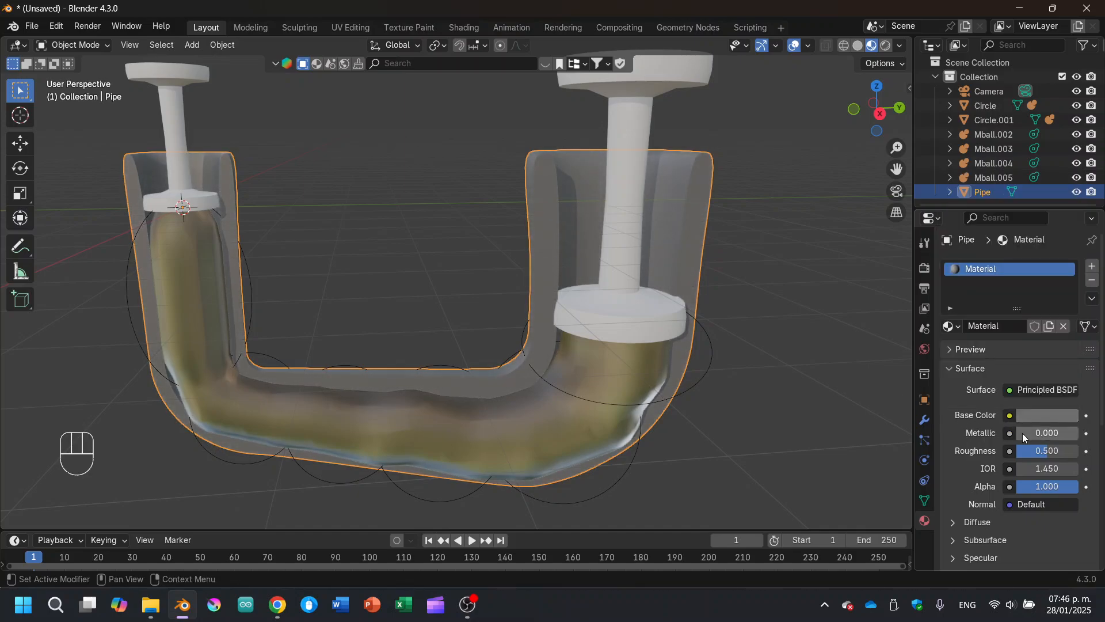
pyautogui.click(1069, 421)
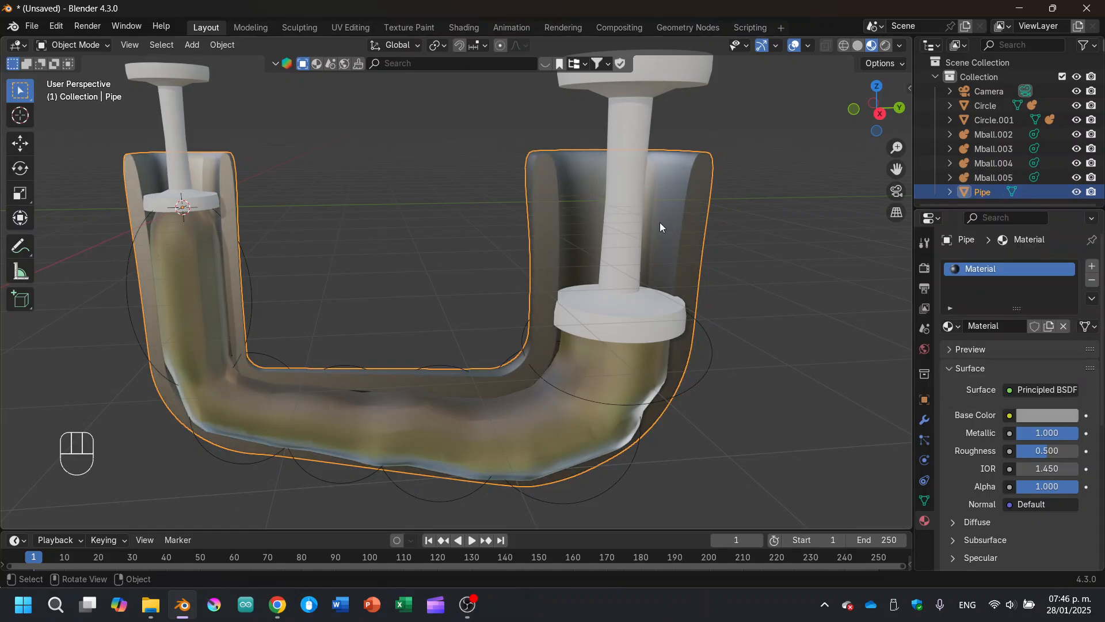
# Assign the pipe's existing metallic material, Material, to both the large and the small piston.
pyautogui.click(615, 223)
pyautogui.click(949, 326)
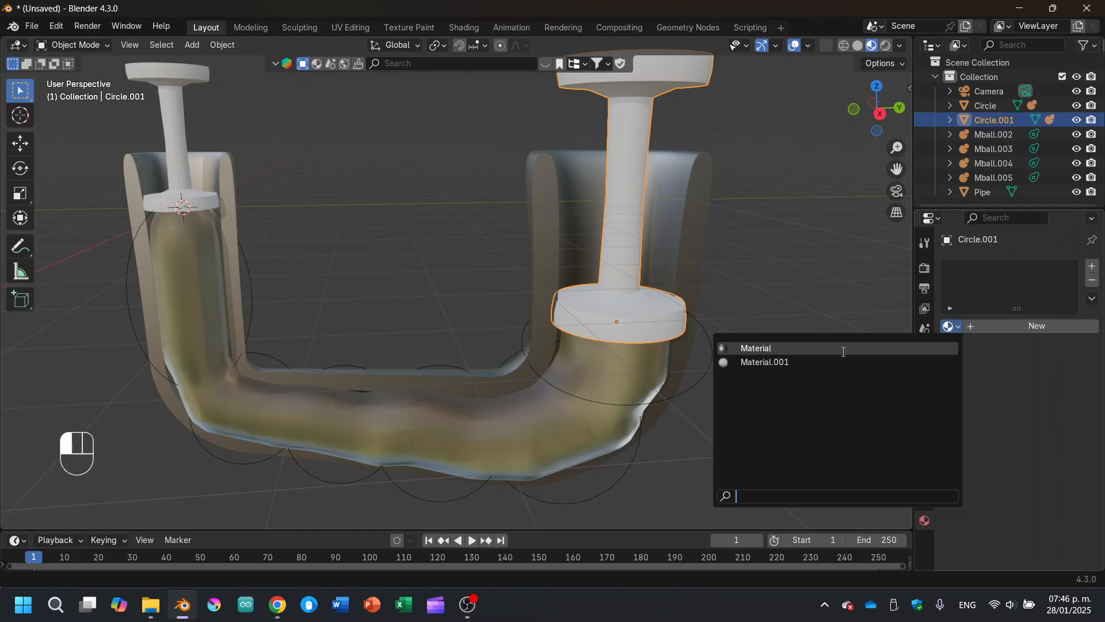
pyautogui.click(760, 351)
pyautogui.click(182, 154)
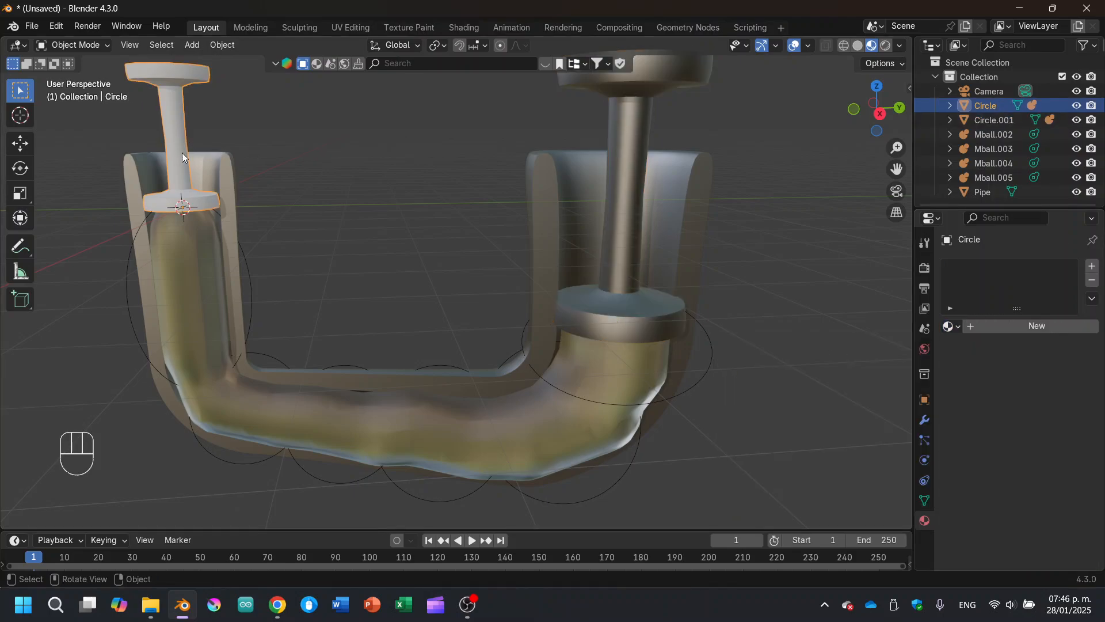
pyautogui.click(951, 326)
pyautogui.click(748, 347)
pyautogui.moveTo(658, 267); pyautogui.dragTo(584, 295, button='middle')
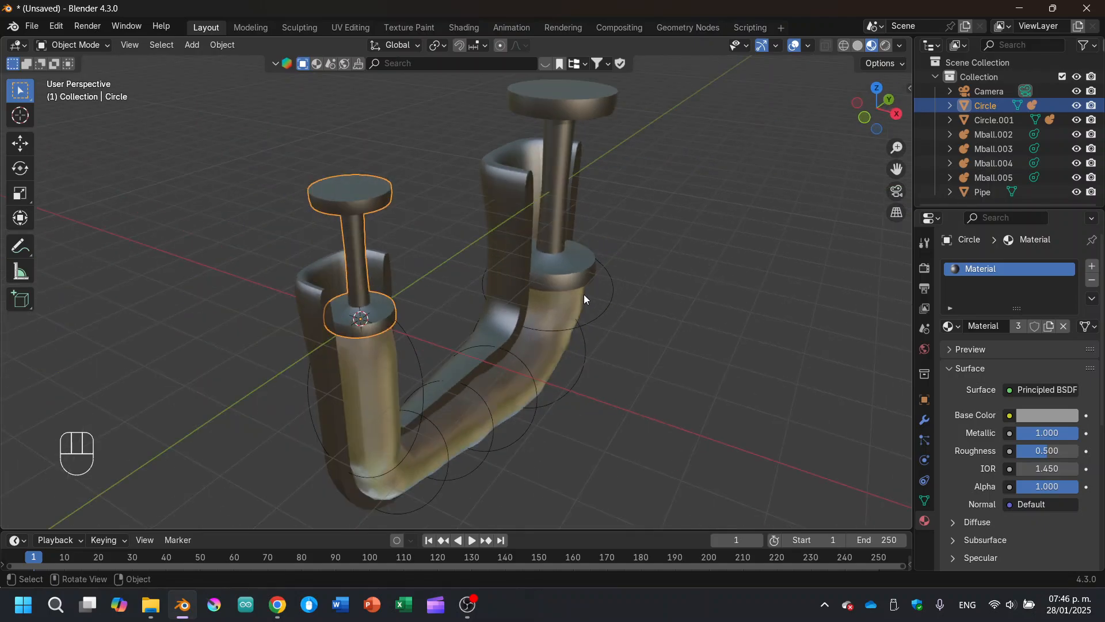
pyautogui.click(660, 269)
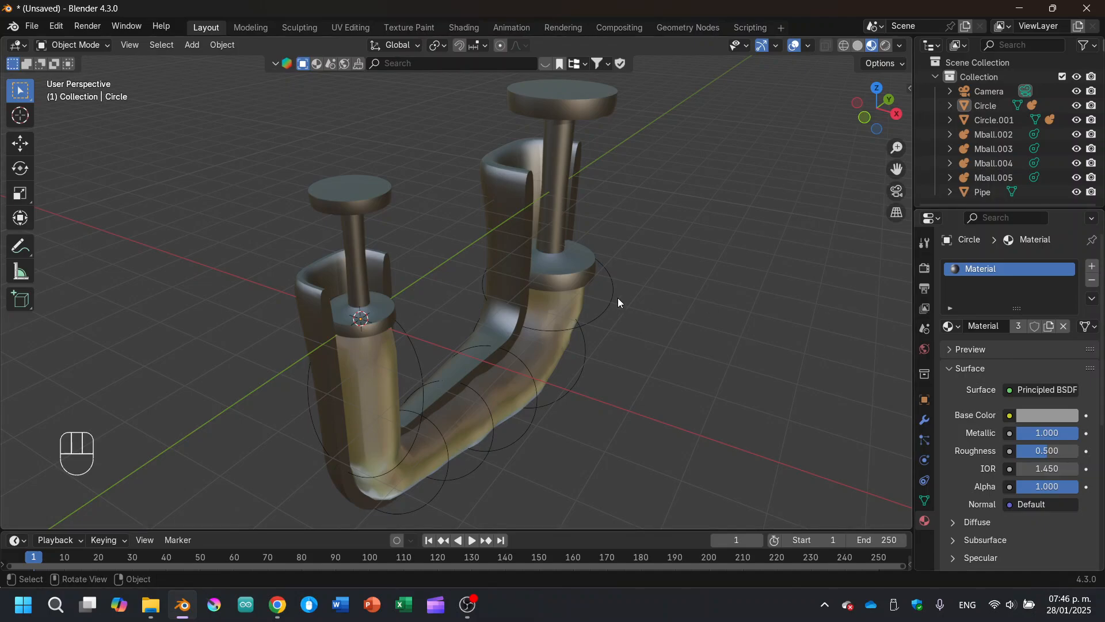
# Switch to the right orthographic view and set the world background color to an Environment Texture.
pyautogui.moveTo(617, 298); pyautogui.dragTo(555, 292, button='middle')
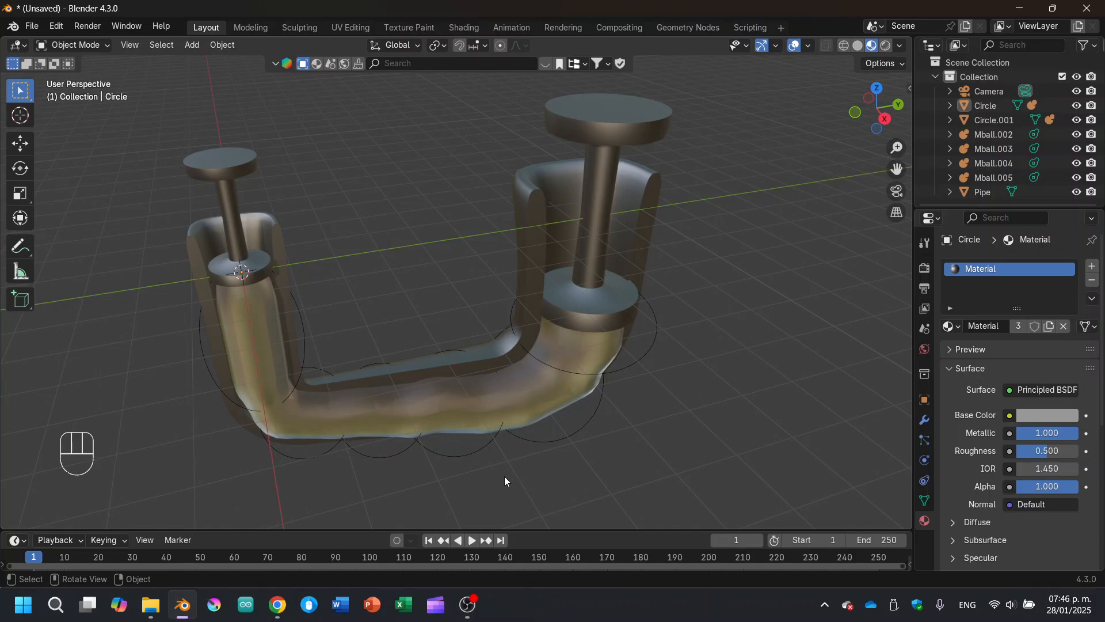
pyautogui.click(893, 124)
pyautogui.scroll(1, 629, 282)
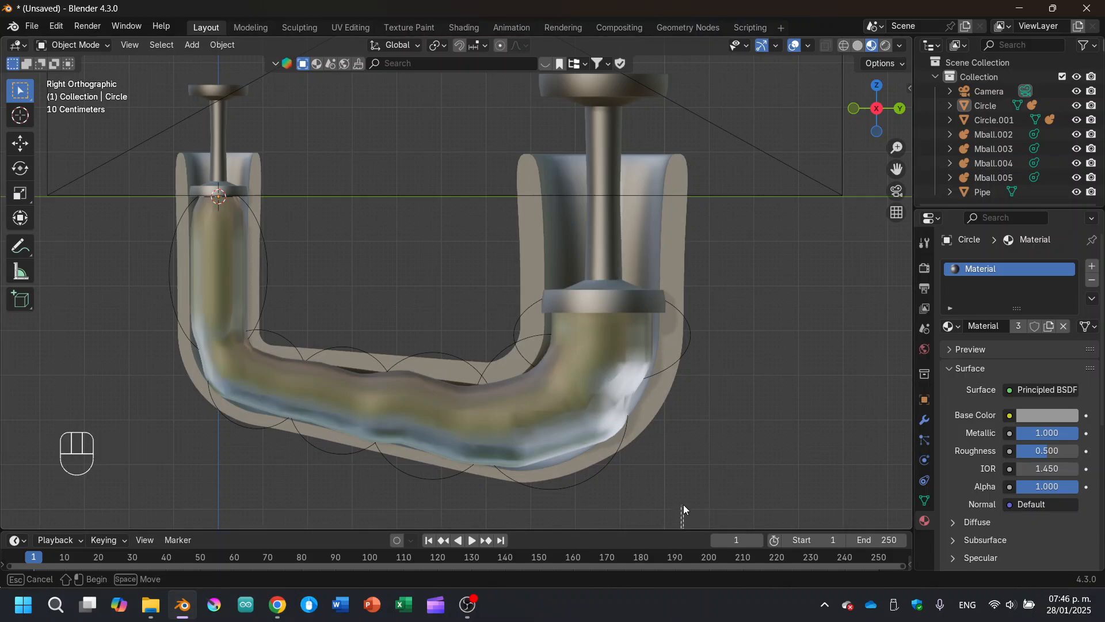
pyautogui.press('shift')
pyautogui.keyDown('shift'); pyautogui.moveTo(660, 417); pyautogui.dragTo(679, 436, button='middle'); pyautogui.keyUp('shift')
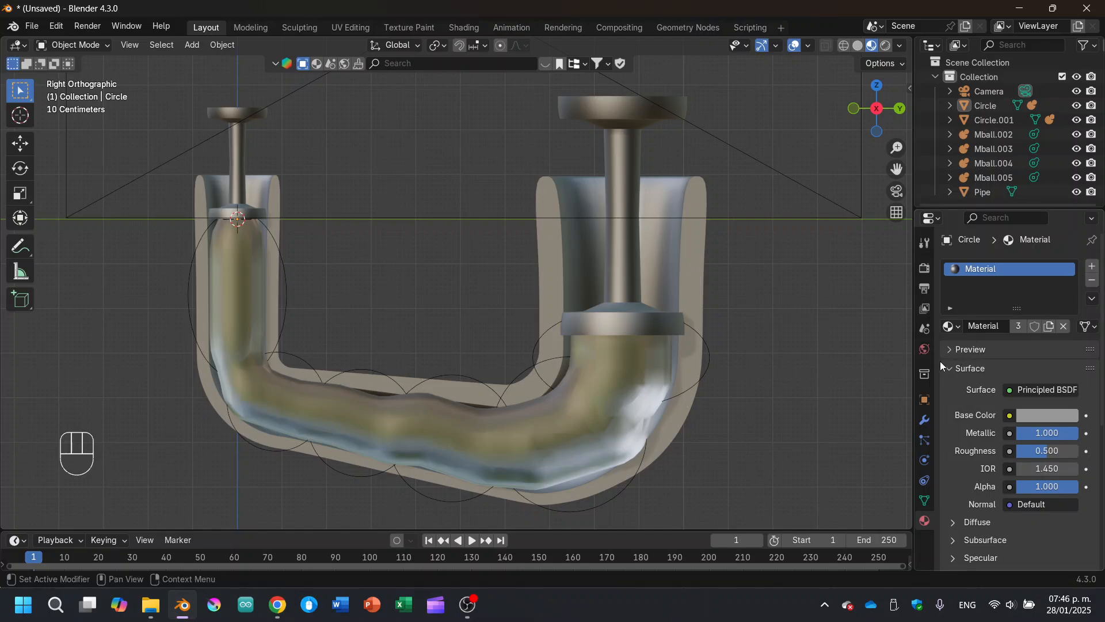
pyautogui.click(927, 353)
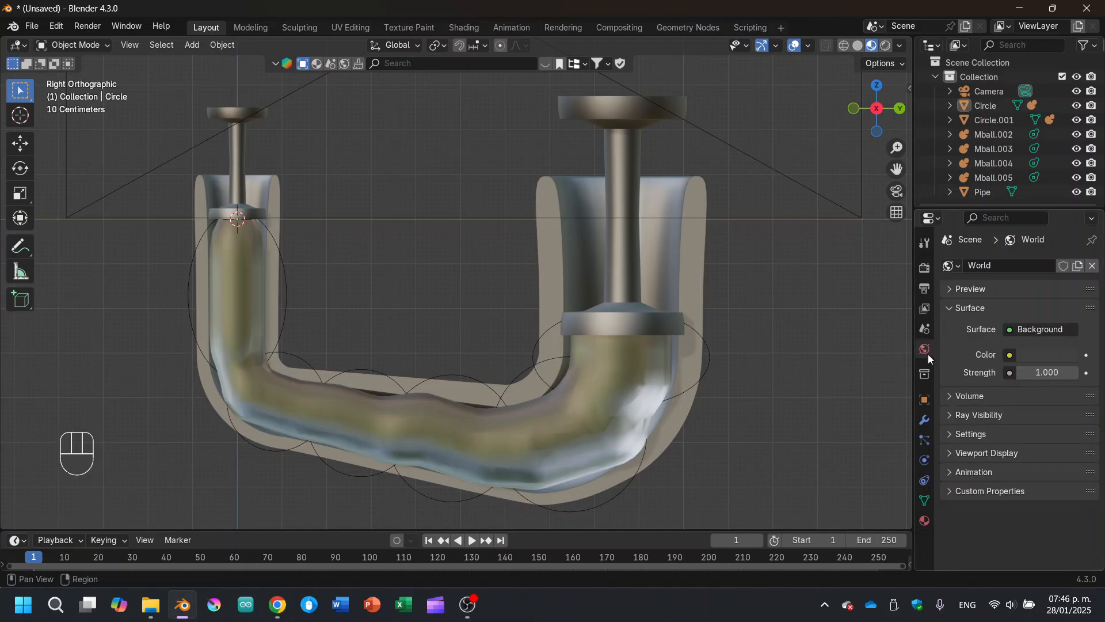
pyautogui.click(1010, 355)
pyautogui.click(1011, 355)
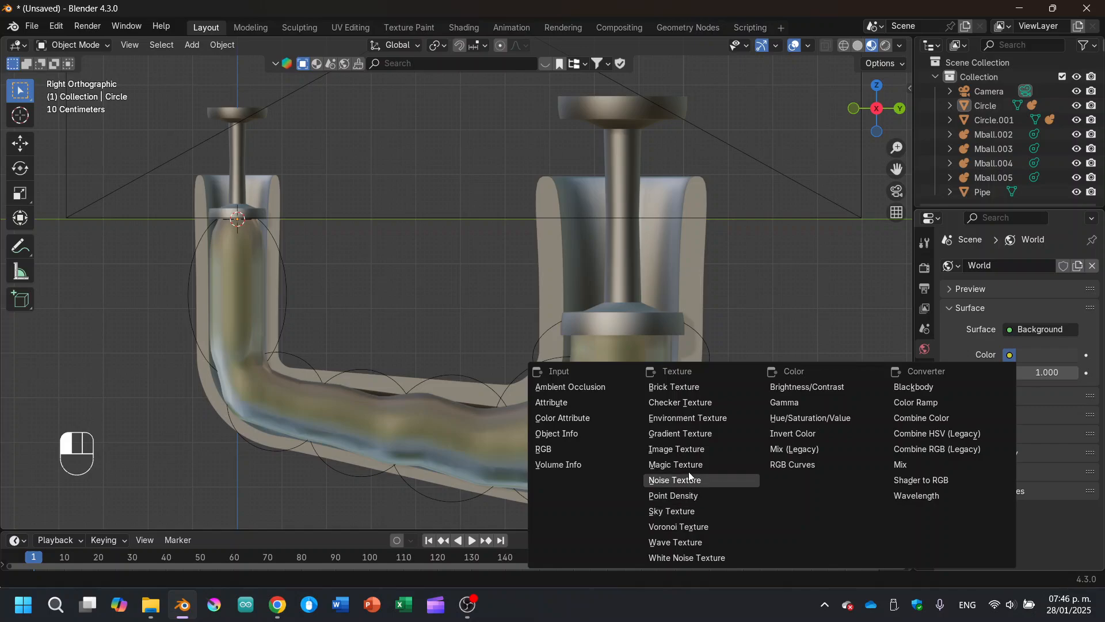
pyautogui.click(696, 419)
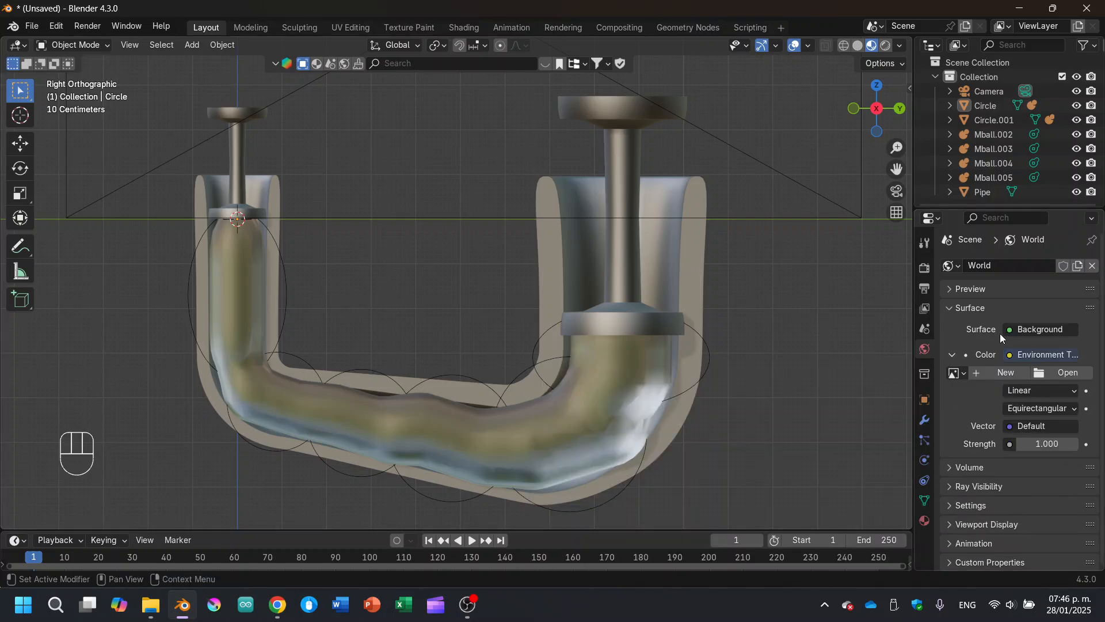
# Load the small_empty_room image from the HDRI folder as the world's environment texture.
pyautogui.click(1041, 372)
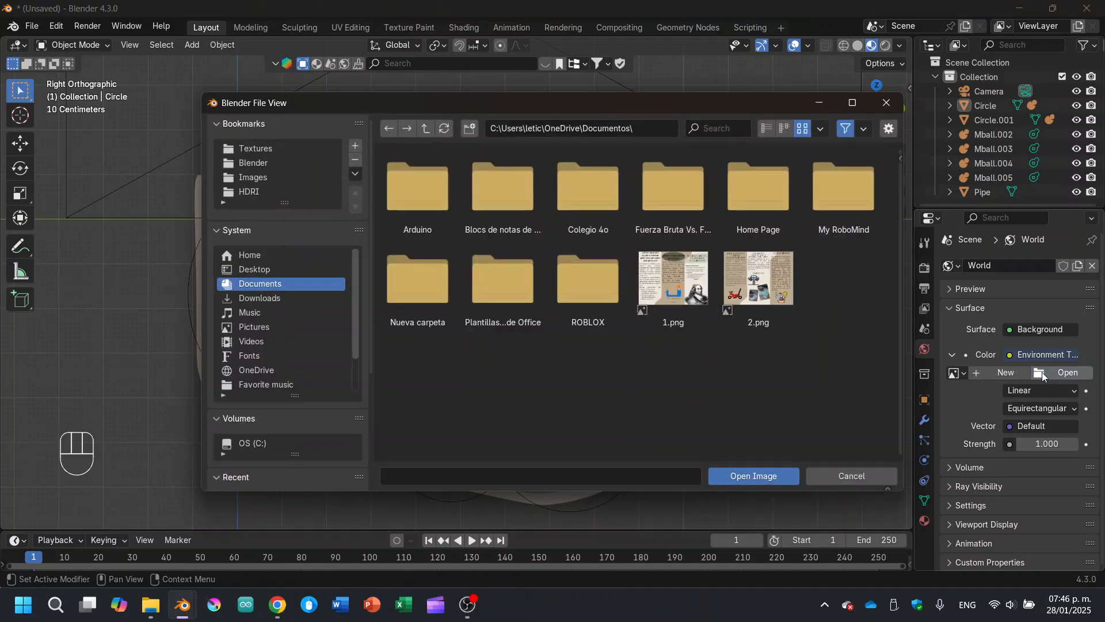
pyautogui.click(273, 190)
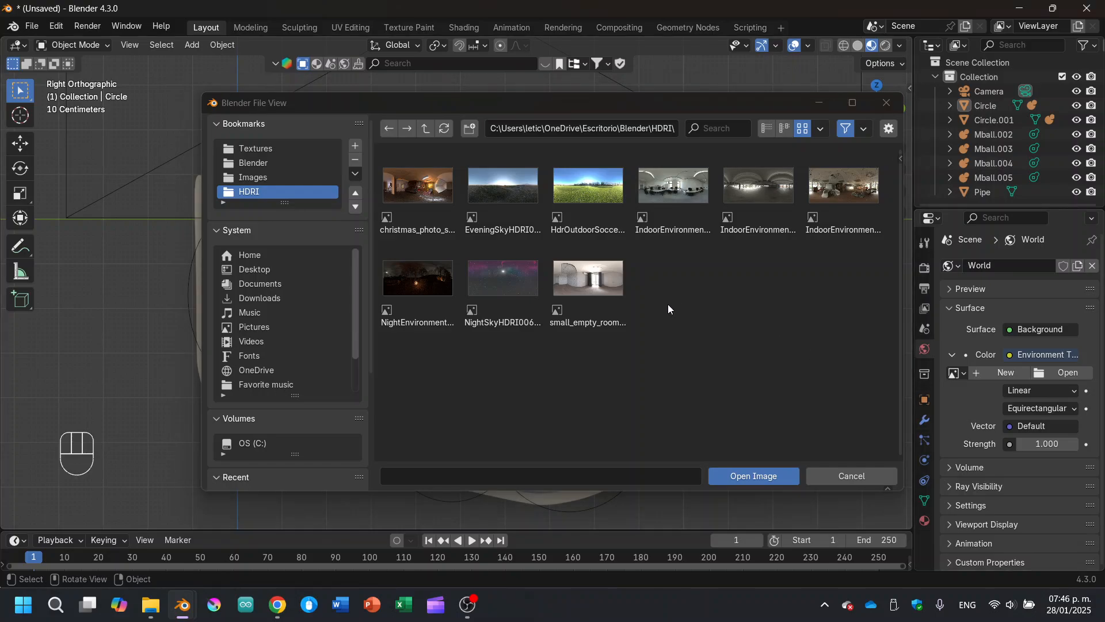
pyautogui.doubleClick(597, 289)
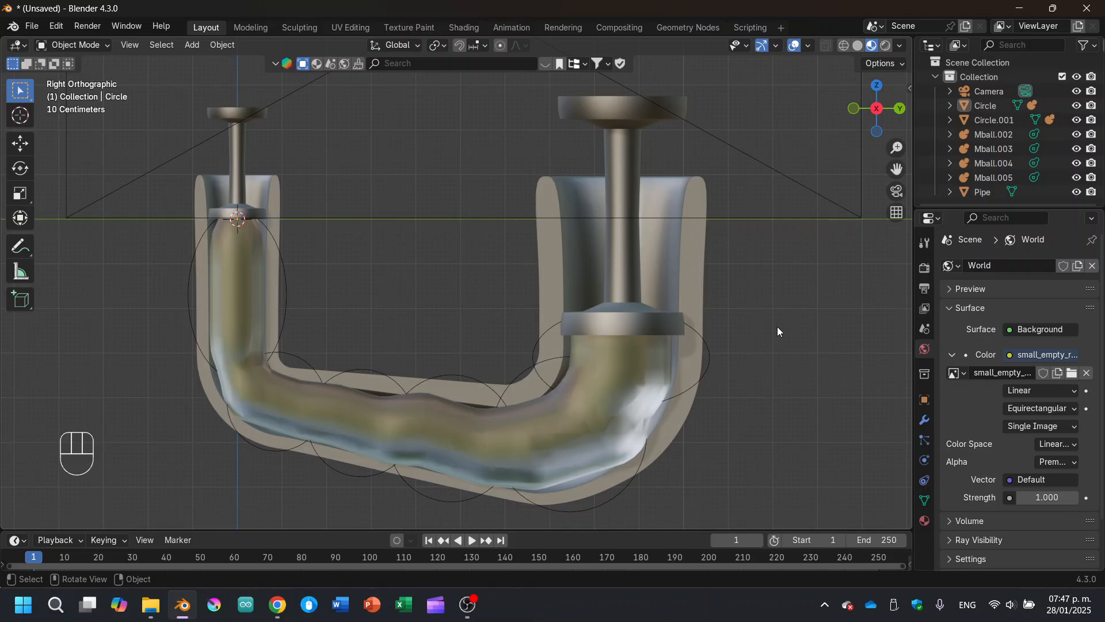
# Show the viewport in Rendered shading and enable Denoise for the Cycles viewport sampling.
pyautogui.click(886, 46)
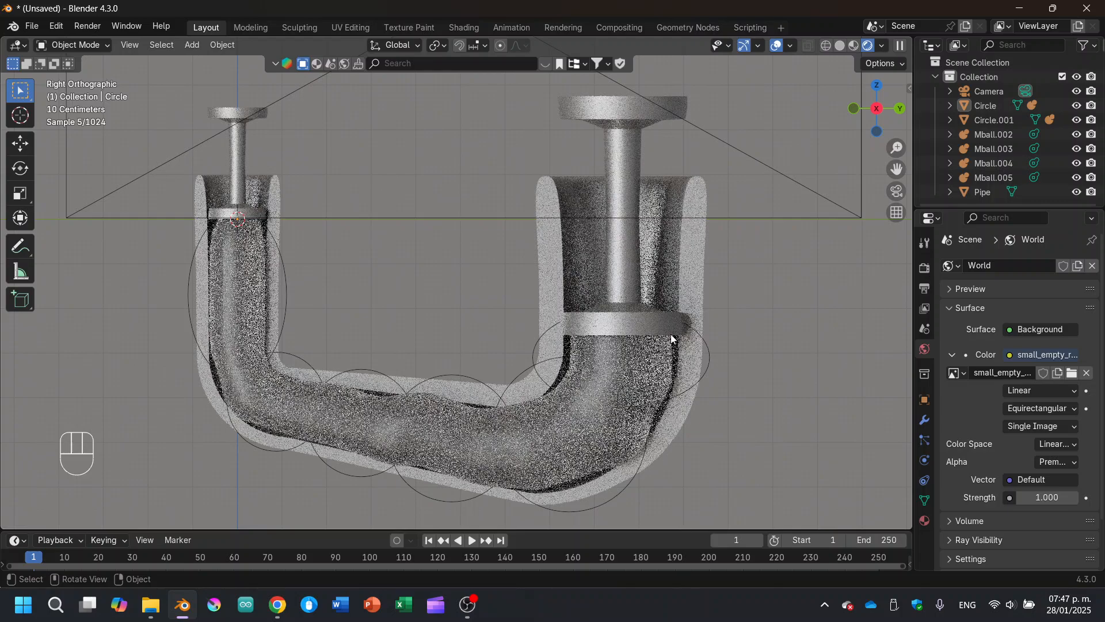
pyautogui.click(925, 268)
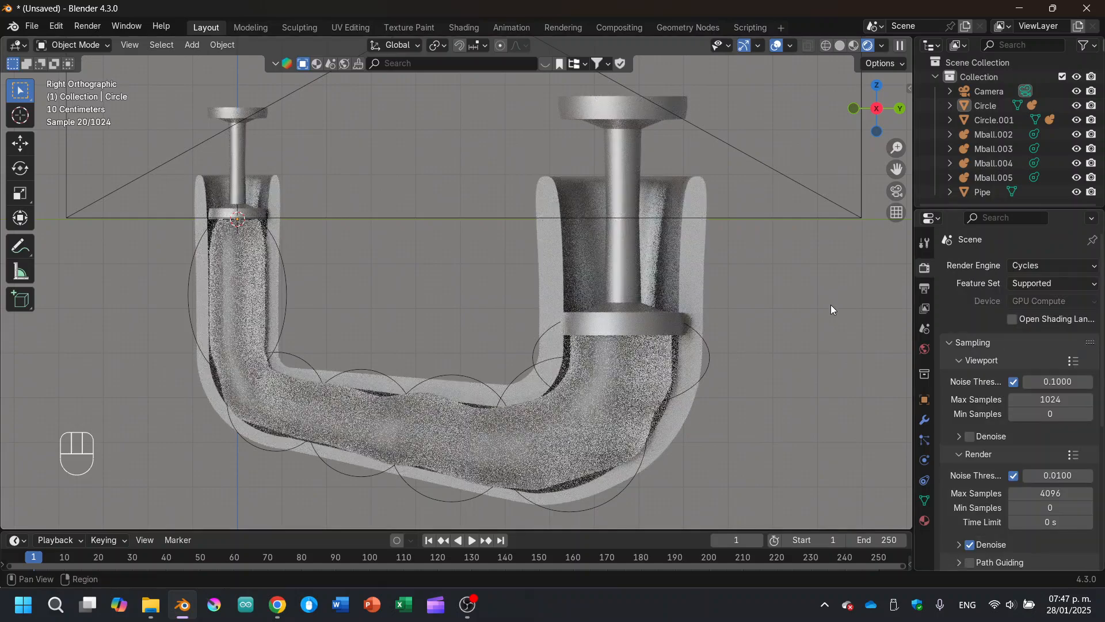
pyautogui.click(989, 434)
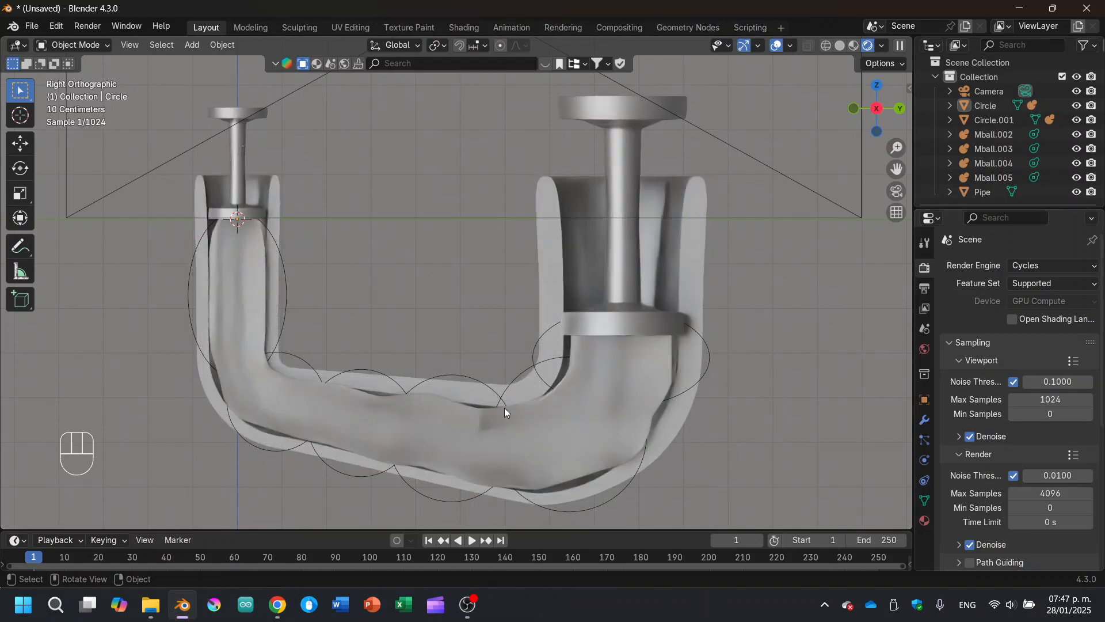
# Set the Roughness of the metaball fluid's Glass BSDF material to 0.1.
pyautogui.moveTo(697, 379); pyautogui.dragTo(520, 474, button='middle')
pyautogui.click(524, 477)
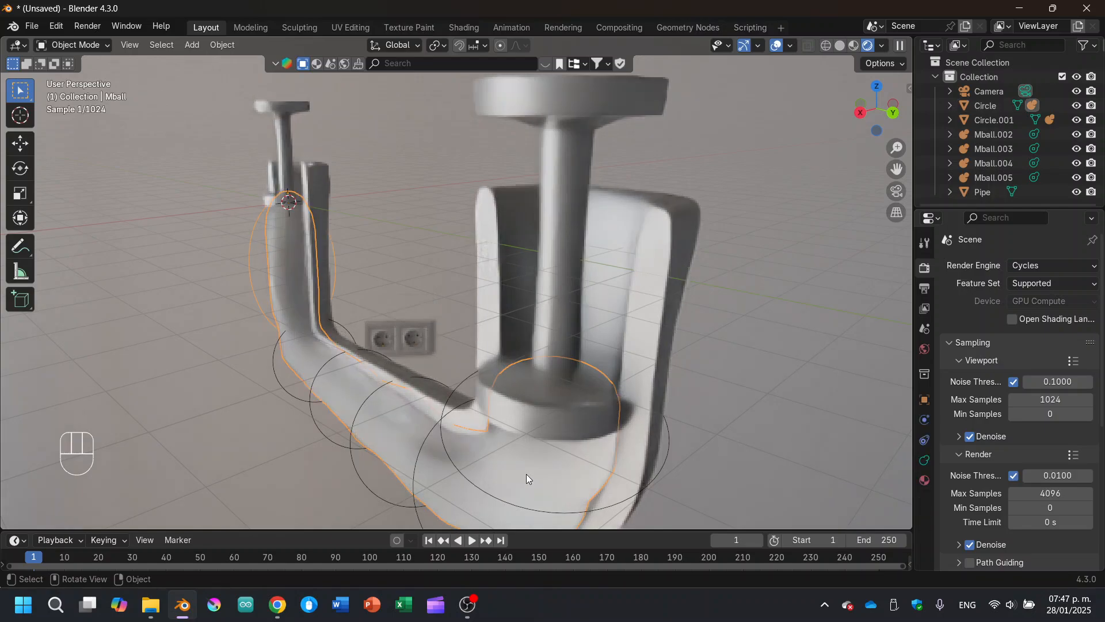
pyautogui.click(925, 481)
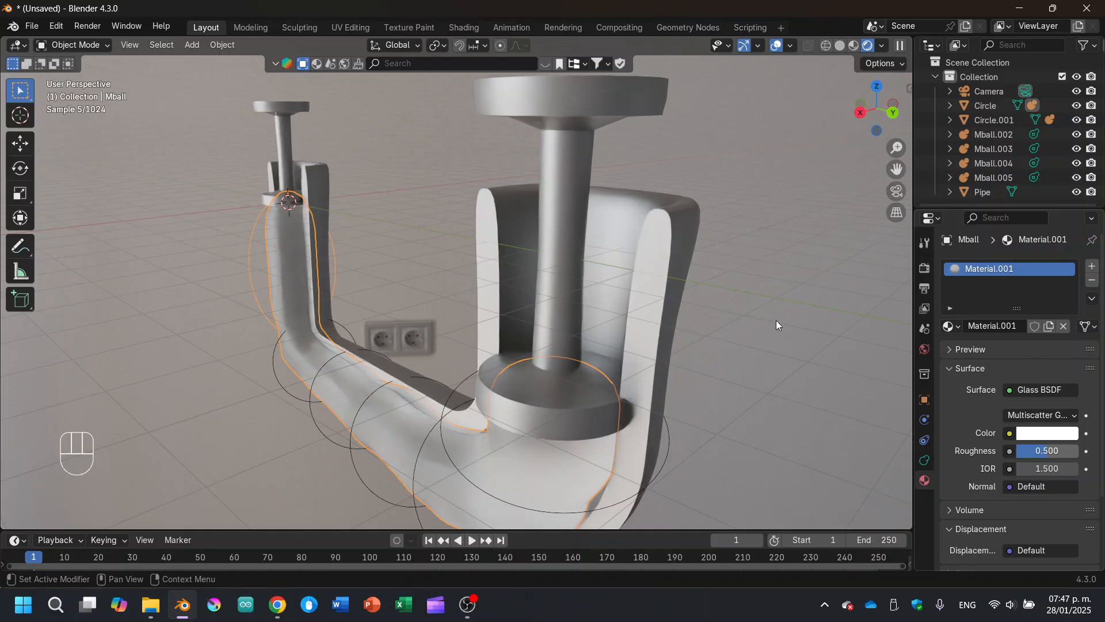
pyautogui.click(859, 113)
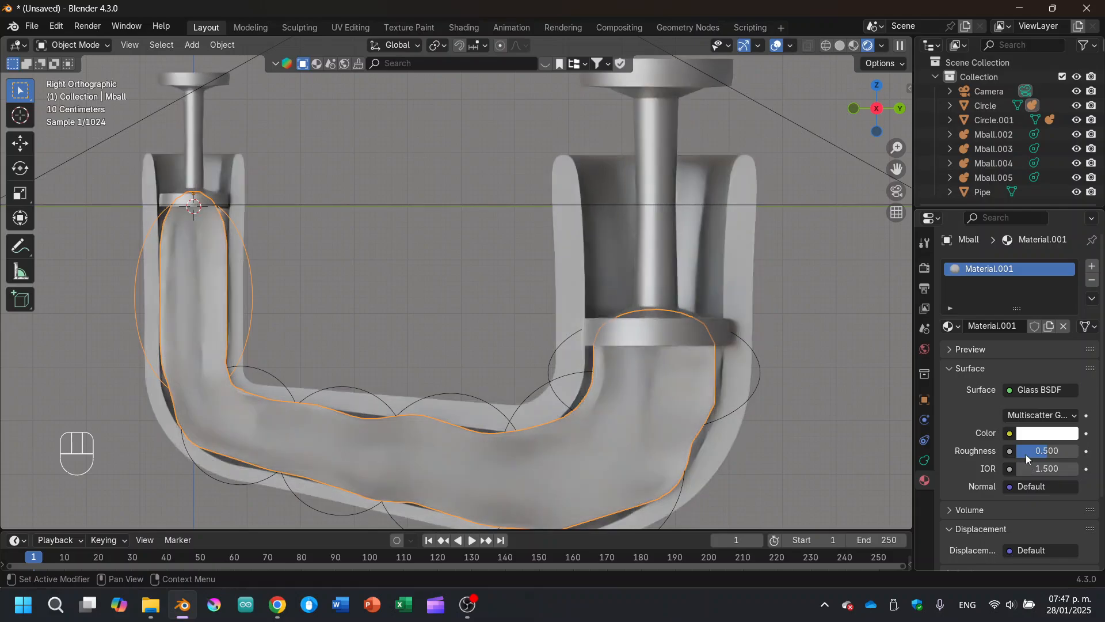
pyautogui.moveTo(1040, 448); pyautogui.dragTo(1041, 447)
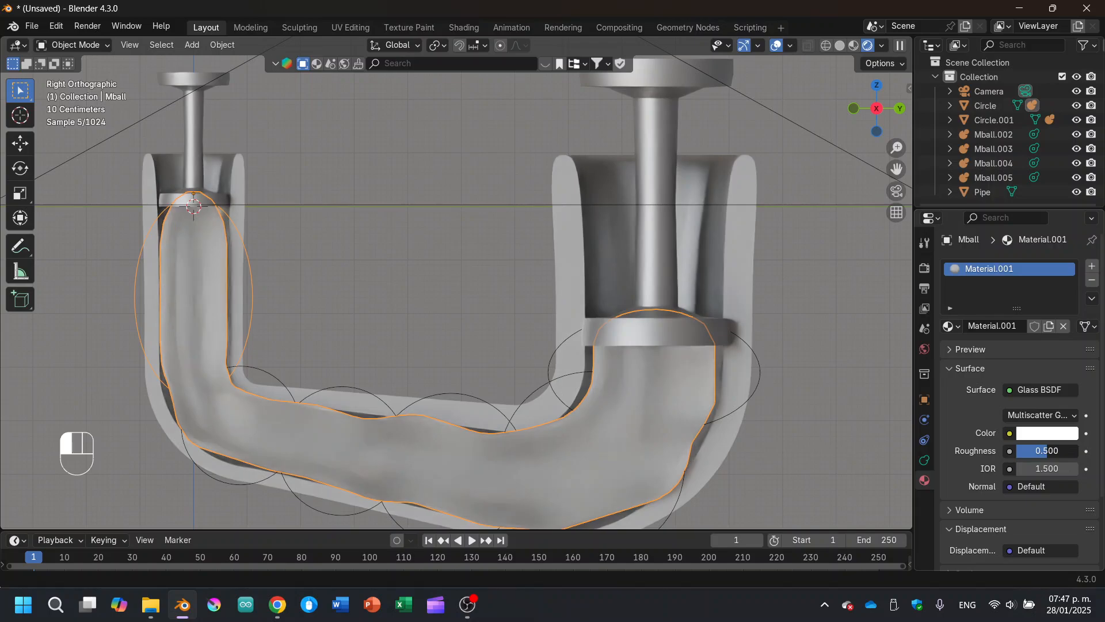
pyautogui.click(1074, 427)
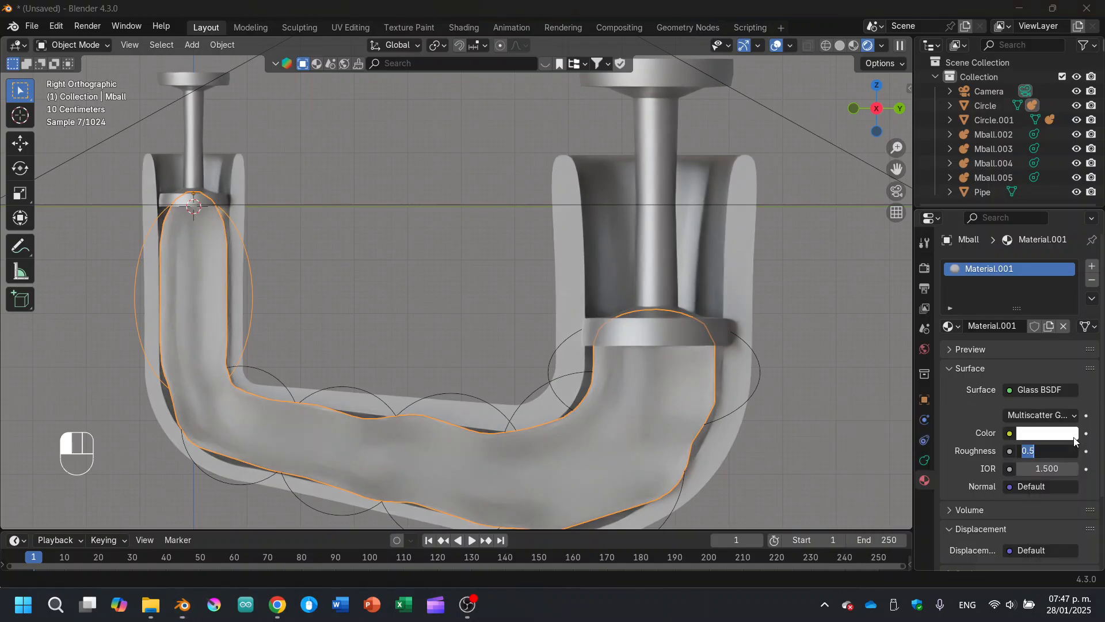
pyautogui.write('0')
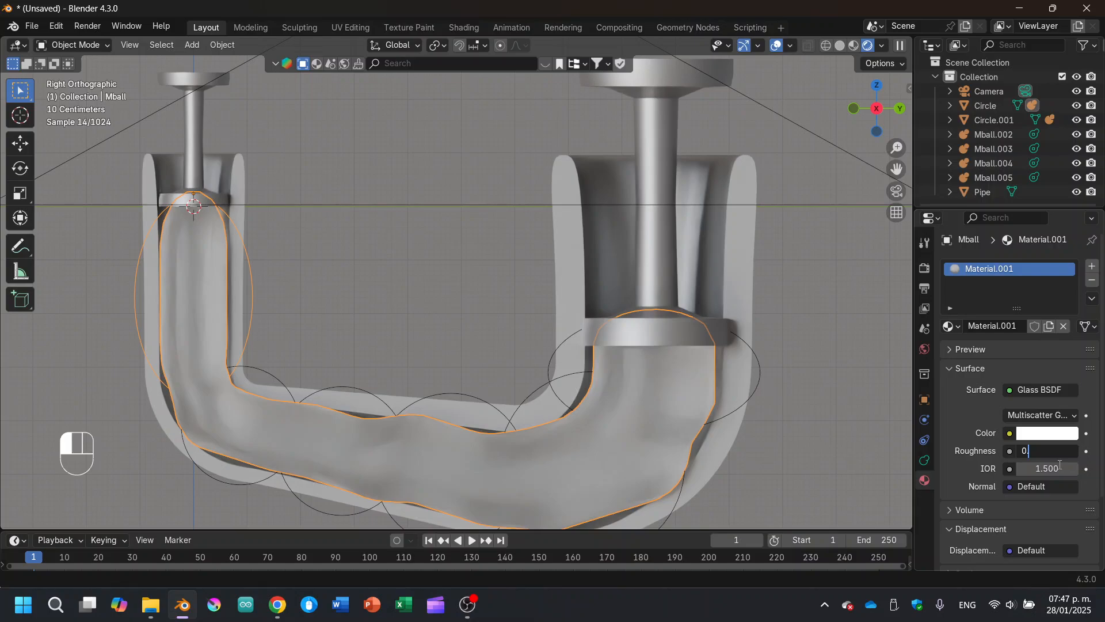
pyautogui.write('.1')
pyautogui.press('Return')
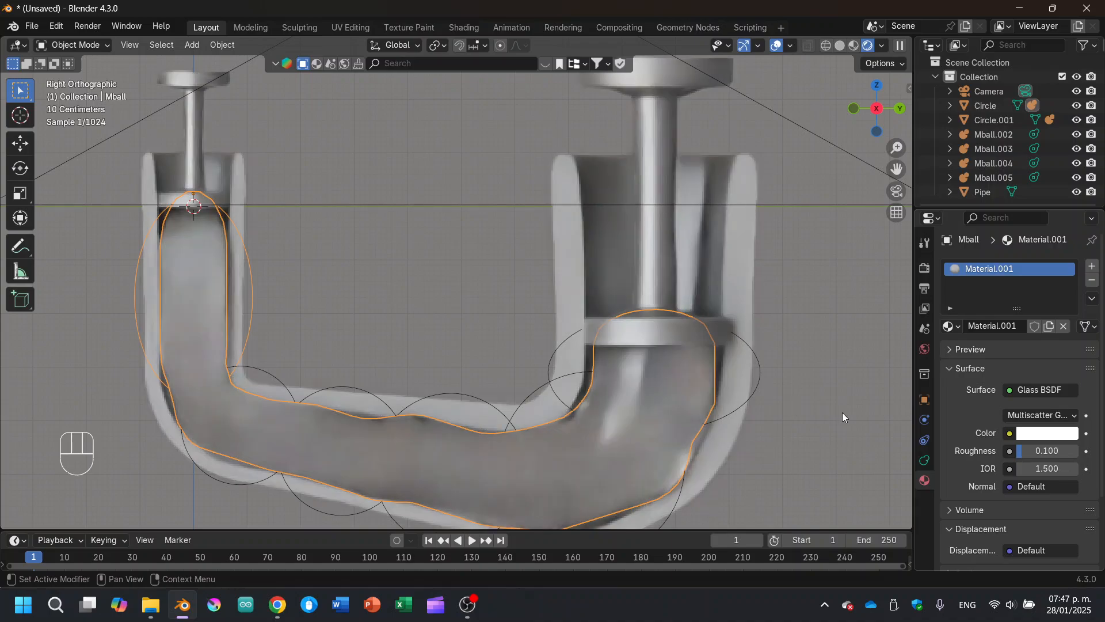
pyautogui.click(846, 412)
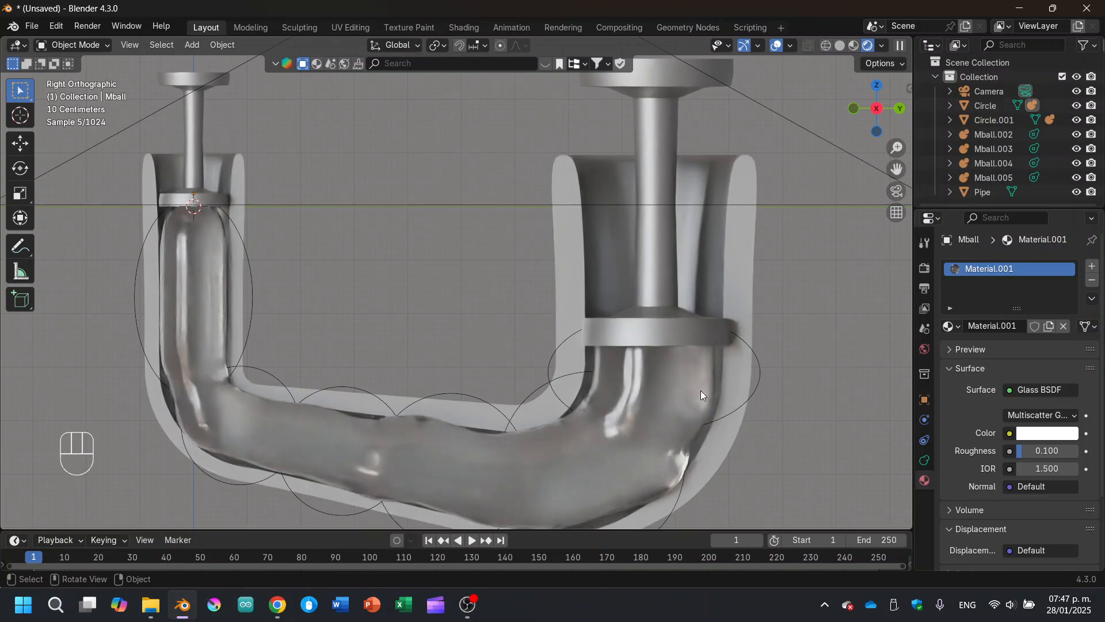
# View the press through the camera in Material Preview shading and enlarge the timeline area.
pyautogui.click(901, 194)
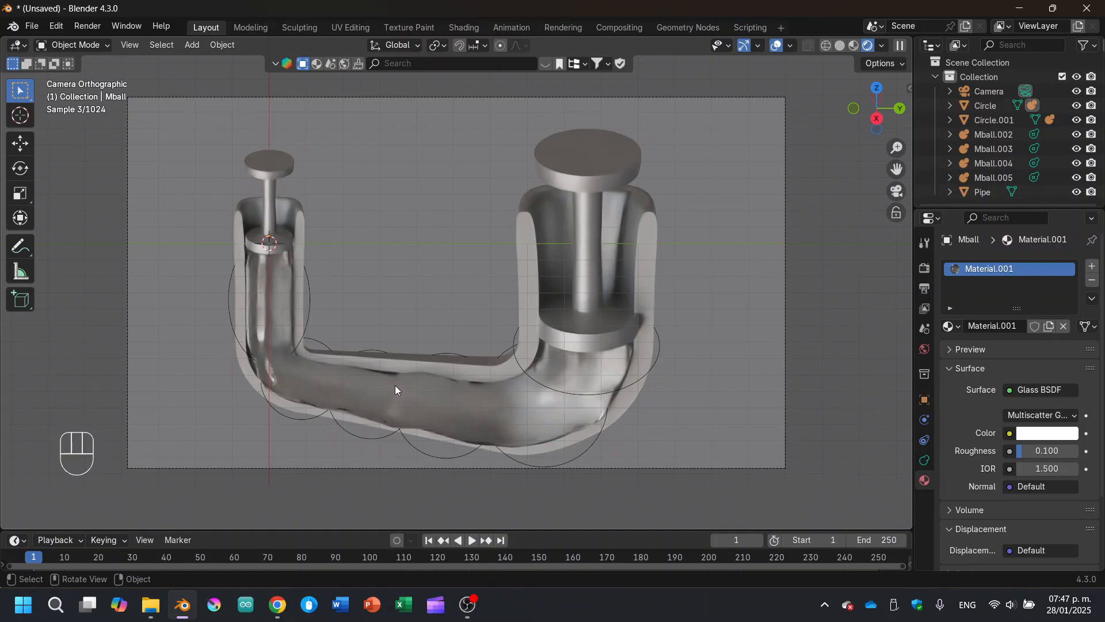
pyautogui.click(855, 46)
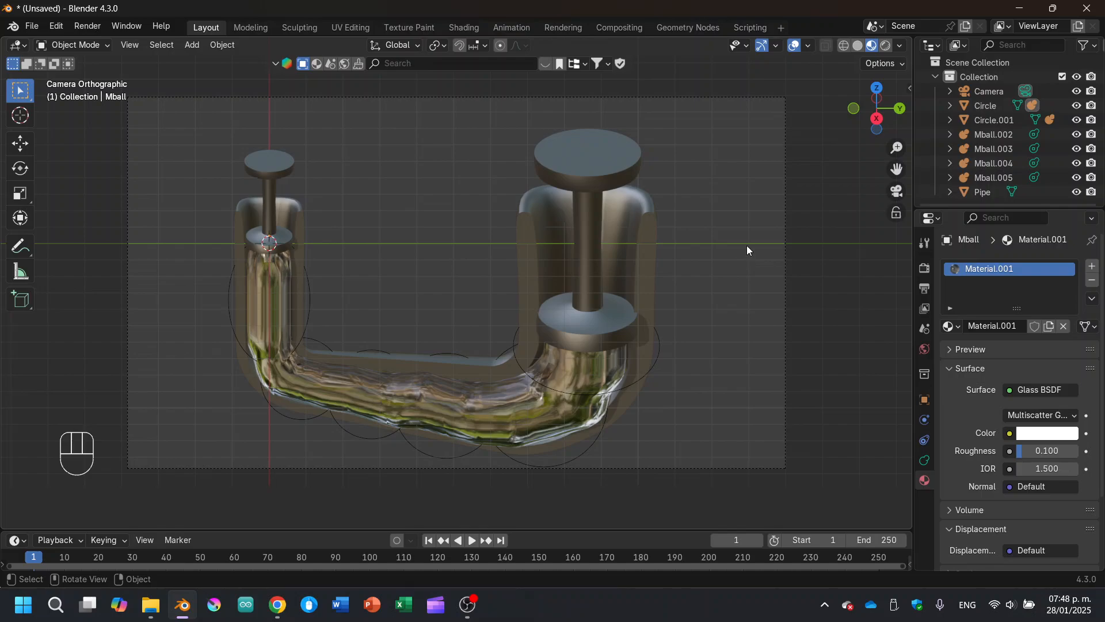
pyautogui.moveTo(629, 528); pyautogui.dragTo(659, 404)
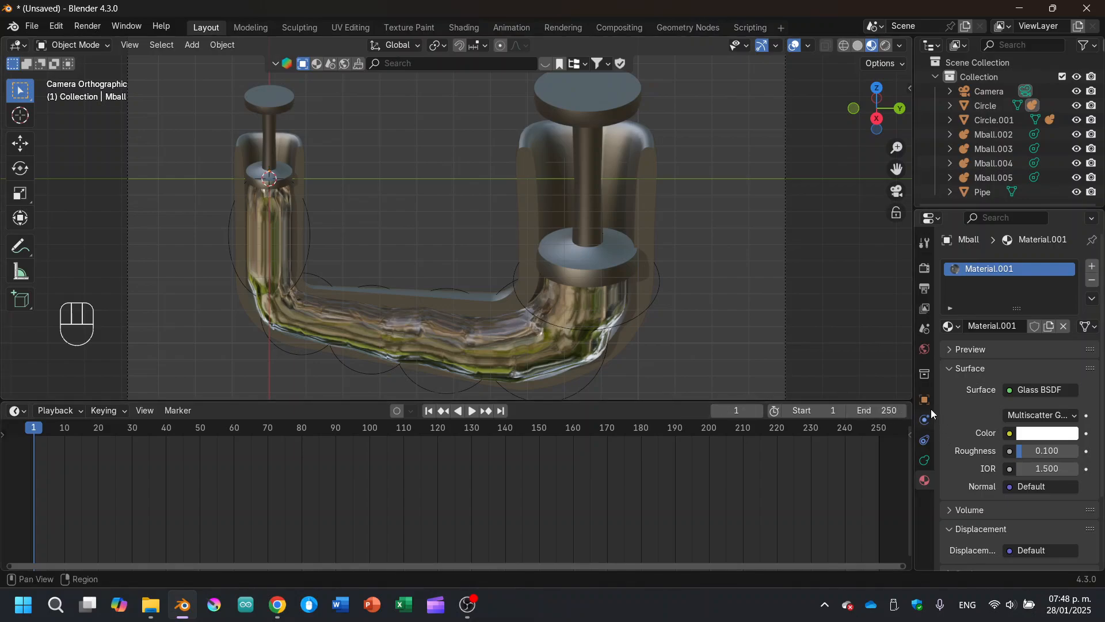
# Set the Max Samples for the final Cycles render to 4.
pyautogui.click(925, 268)
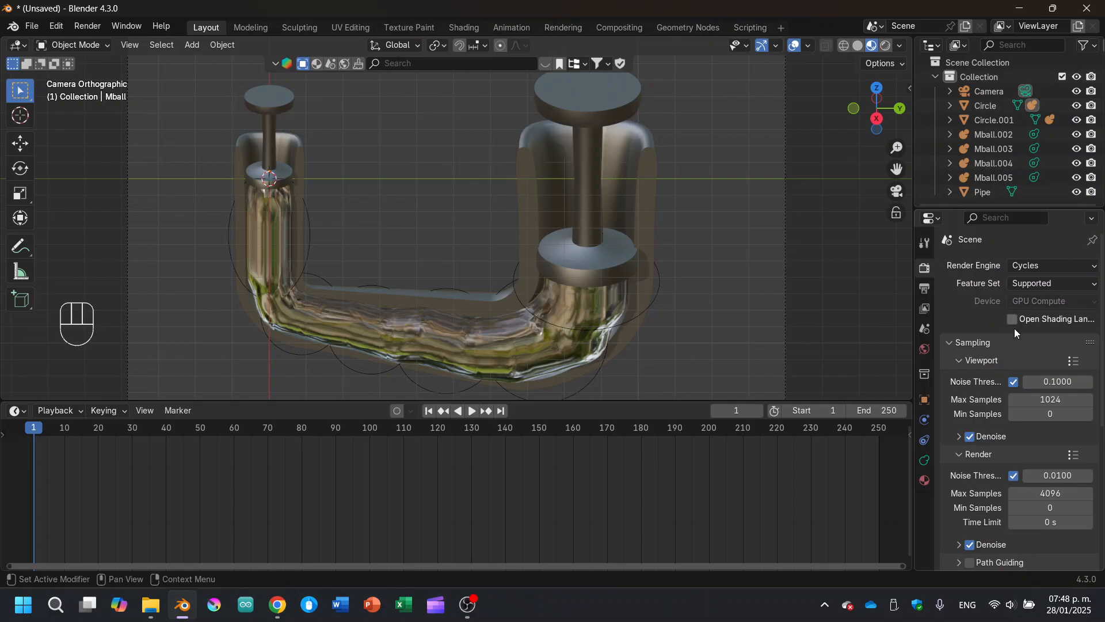
pyautogui.scroll(-2, 1030, 362)
pyautogui.scroll(-2, 1047, 392)
pyautogui.click(1061, 407)
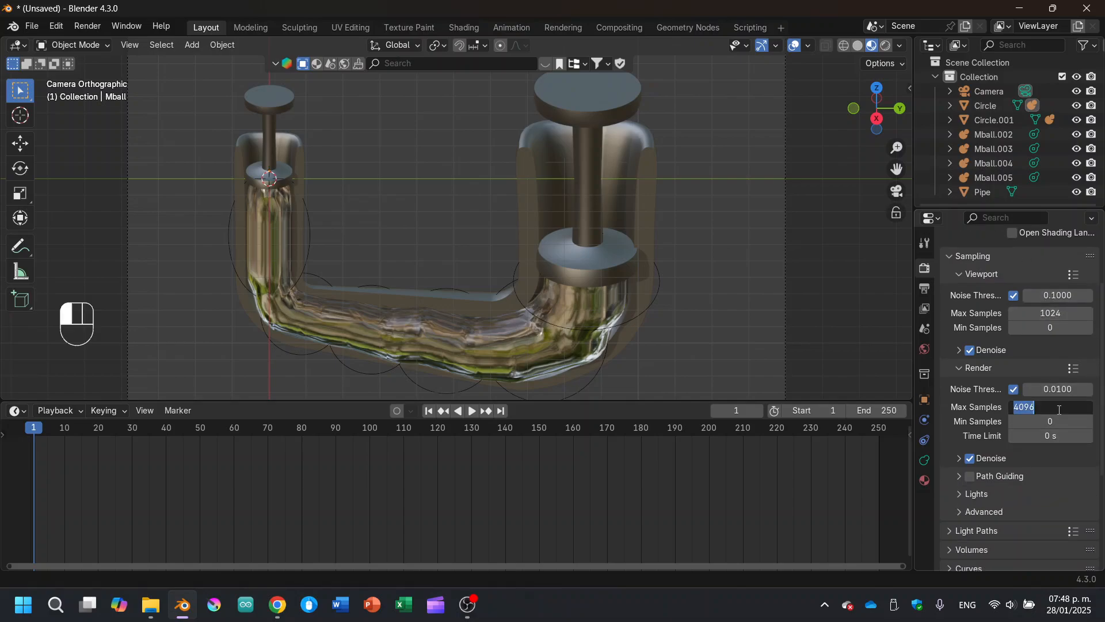
pyautogui.write('15')
pyautogui.press('BackSpace')
pyautogui.press('BackSpace')
pyautogui.write('4')
pyautogui.click(999, 397)
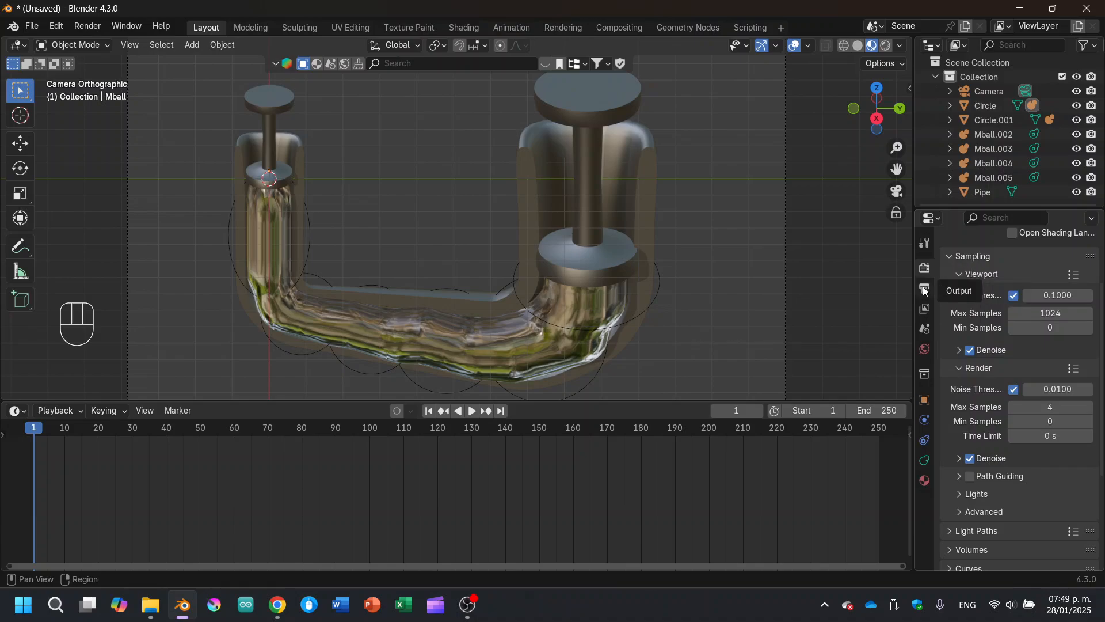
# Set the render output file format to FFmpeg Video.
pyautogui.click(924, 309)
pyautogui.scroll(-6, 1058, 396)
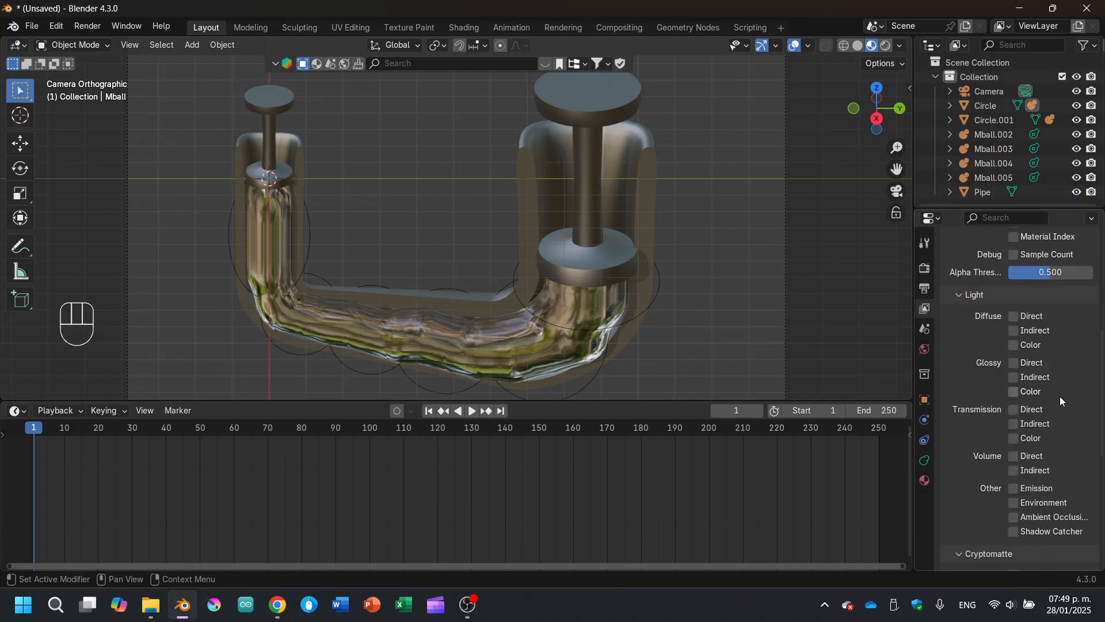
pyautogui.click(924, 288)
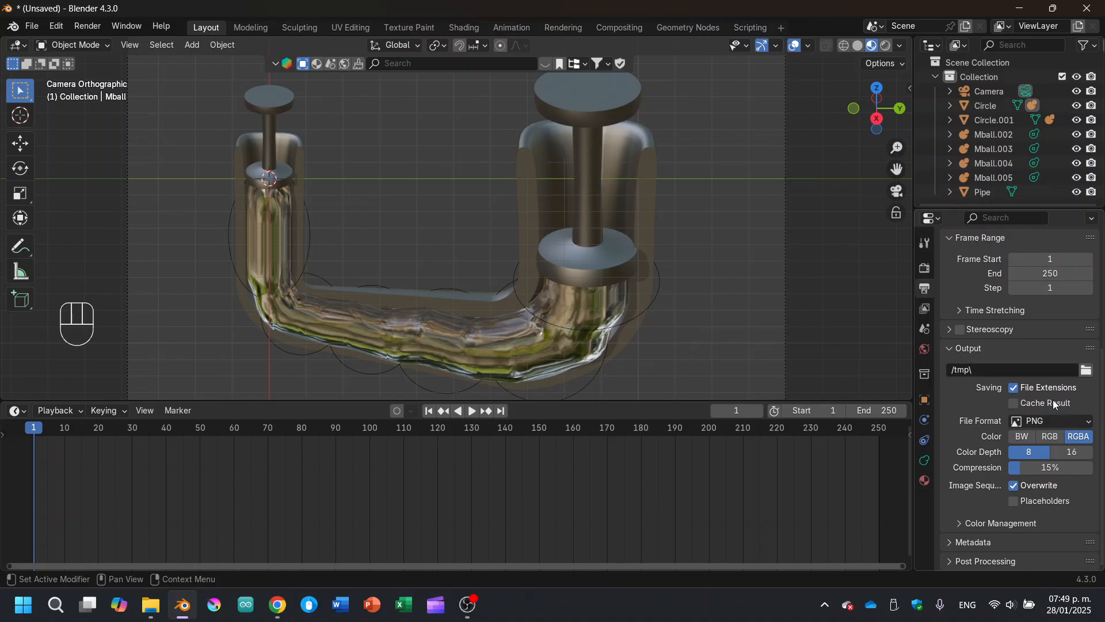
pyautogui.click(1034, 422)
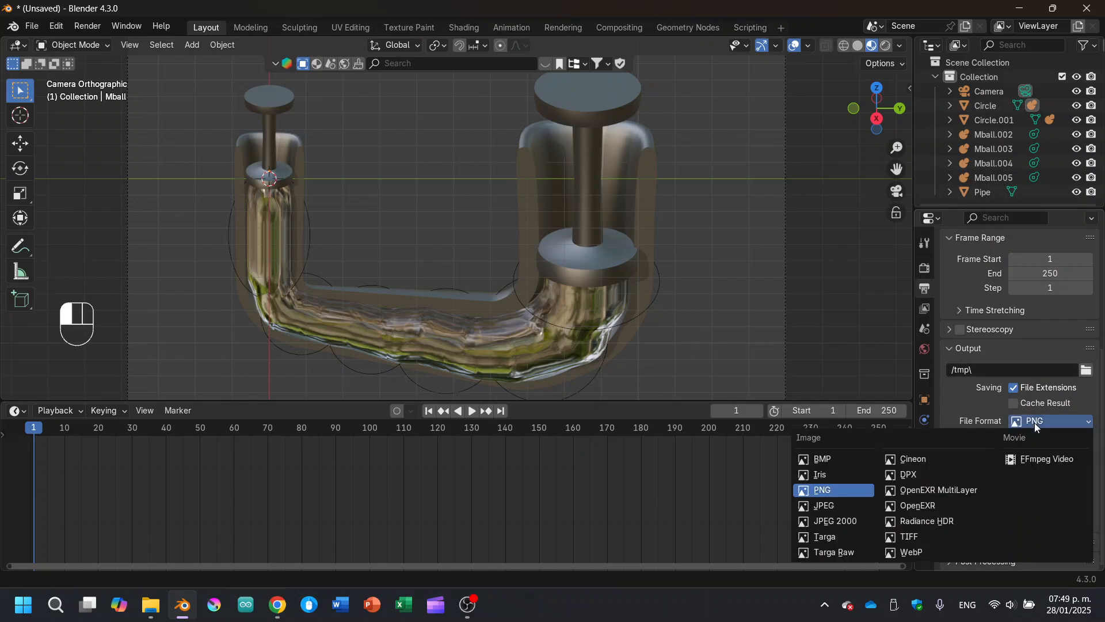
pyautogui.click(1034, 461)
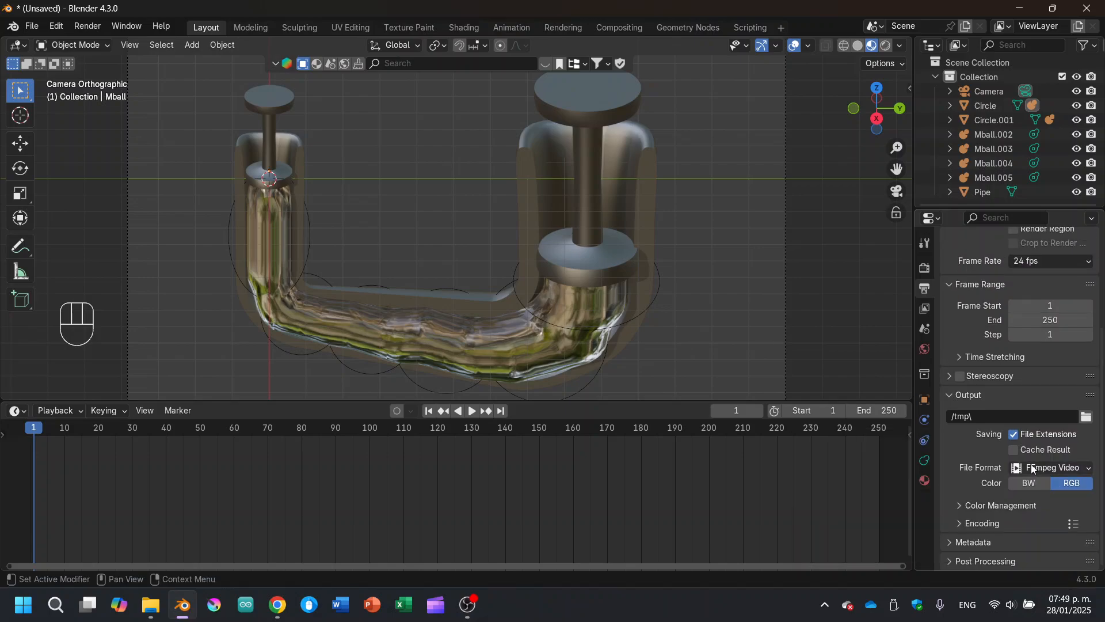
# Set the render output location to the Desktop folder.
pyautogui.click(1086, 415)
pyautogui.click(305, 295)
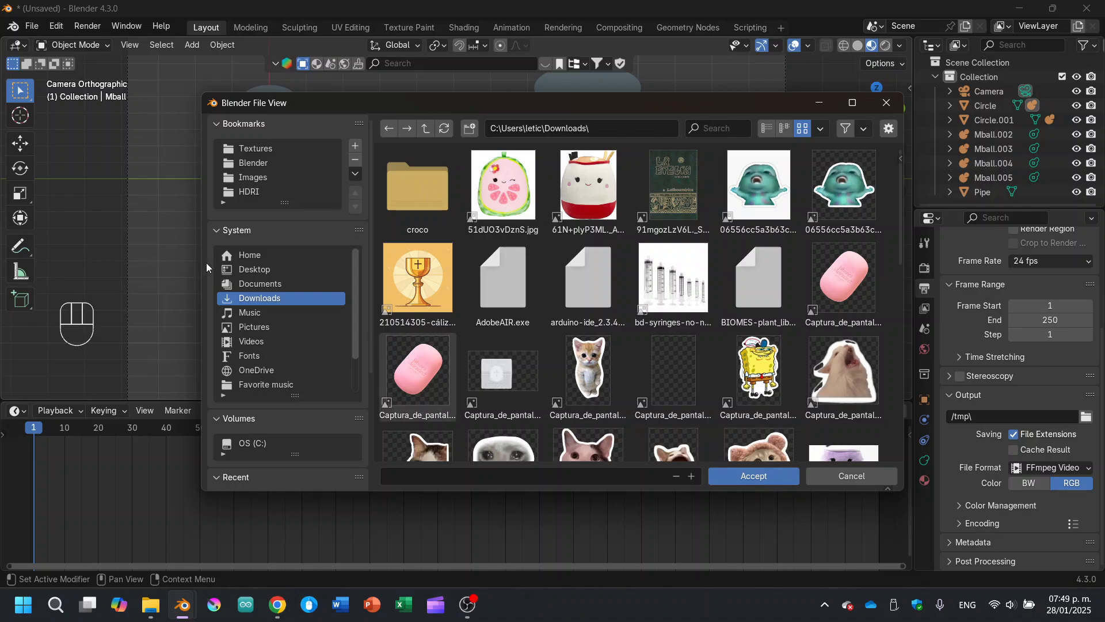
pyautogui.click(244, 269)
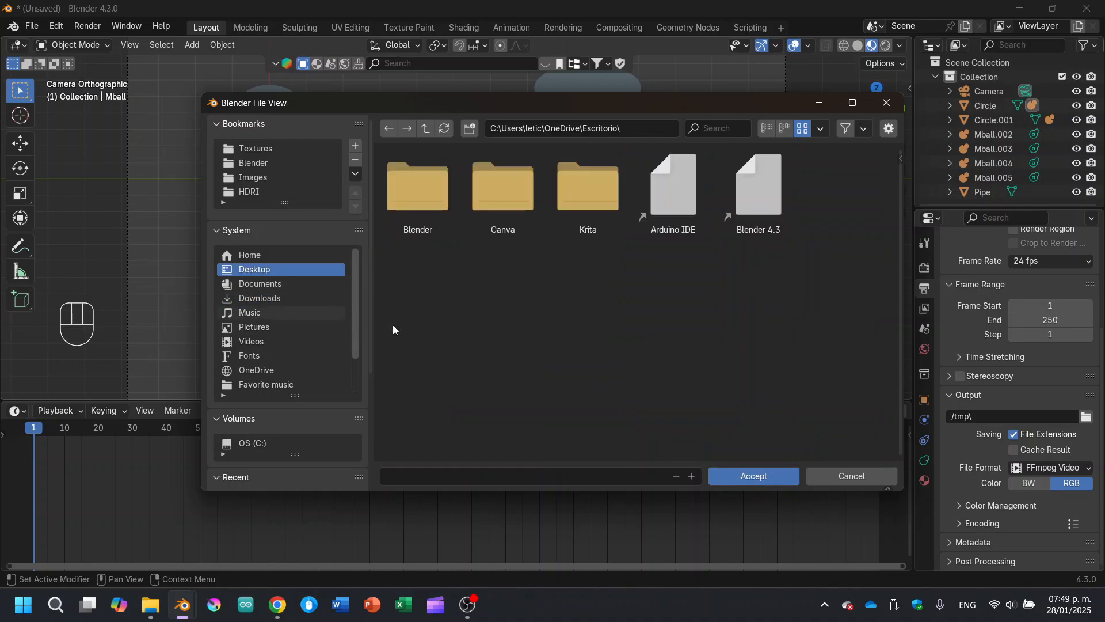
pyautogui.click(734, 474)
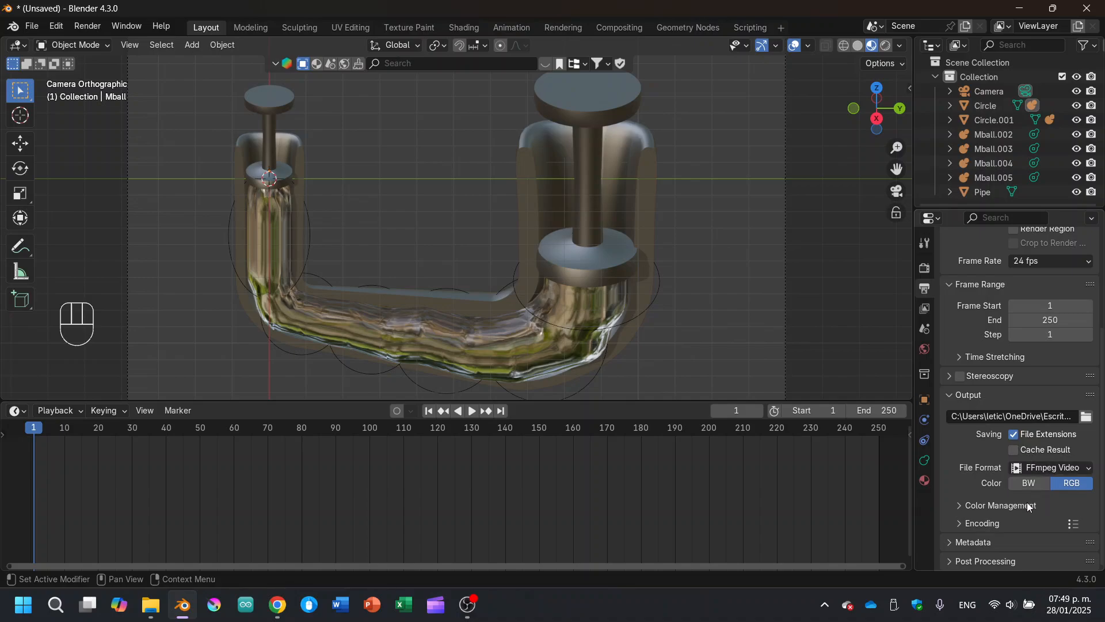
# Set the output frame rate to a custom value of 14 FPS.
pyautogui.scroll(6, 1025, 478)
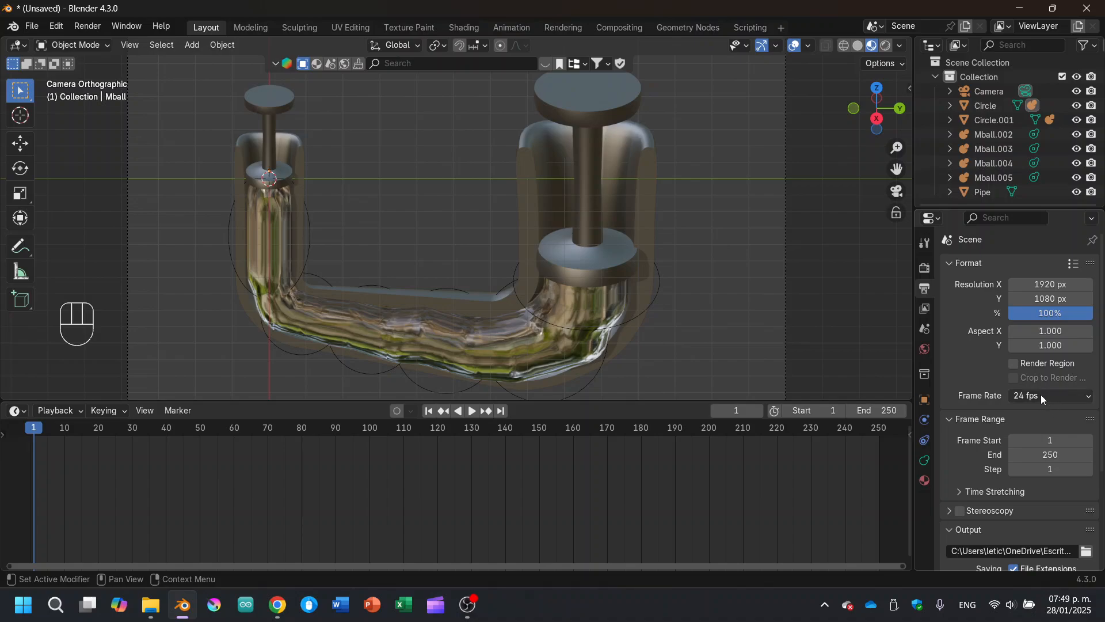
pyautogui.click(1040, 395)
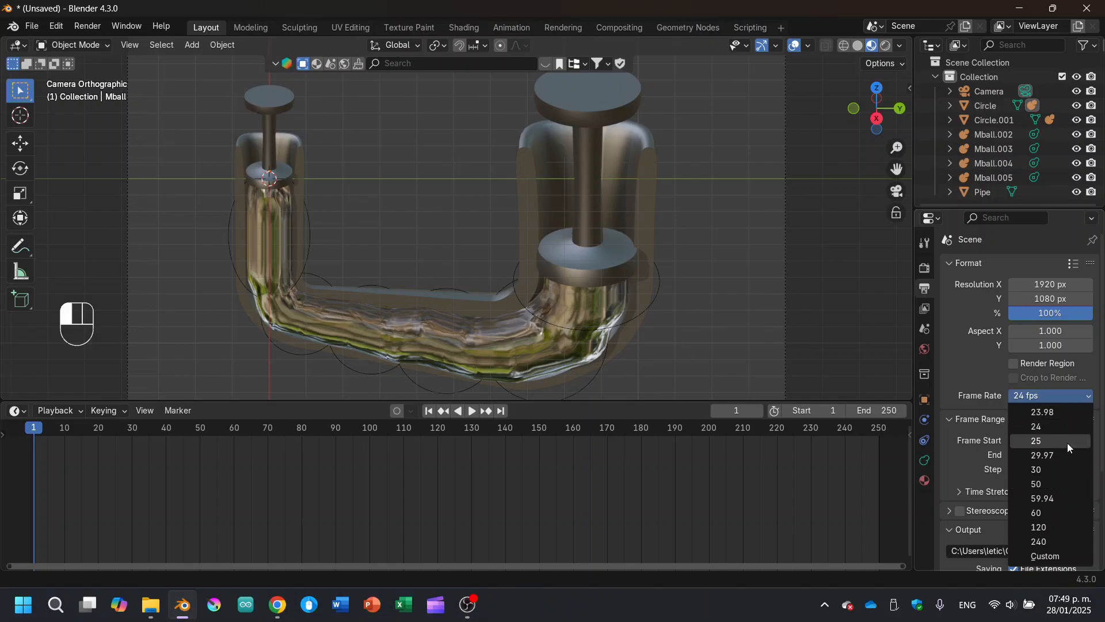
pyautogui.click(1044, 397)
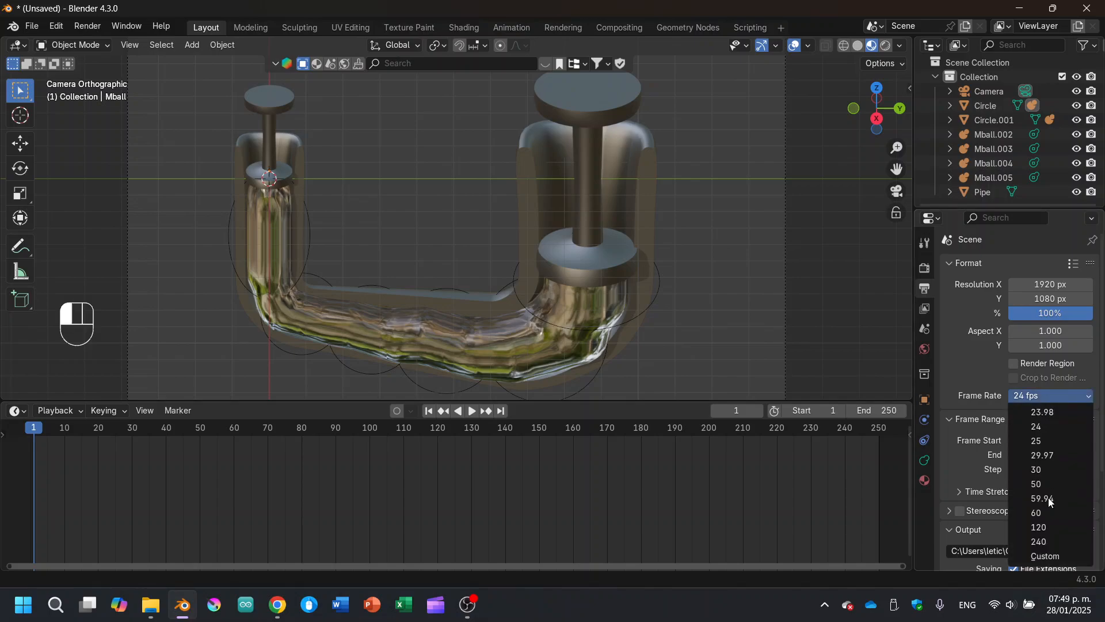
pyautogui.click(1036, 550)
pyautogui.click(1052, 411)
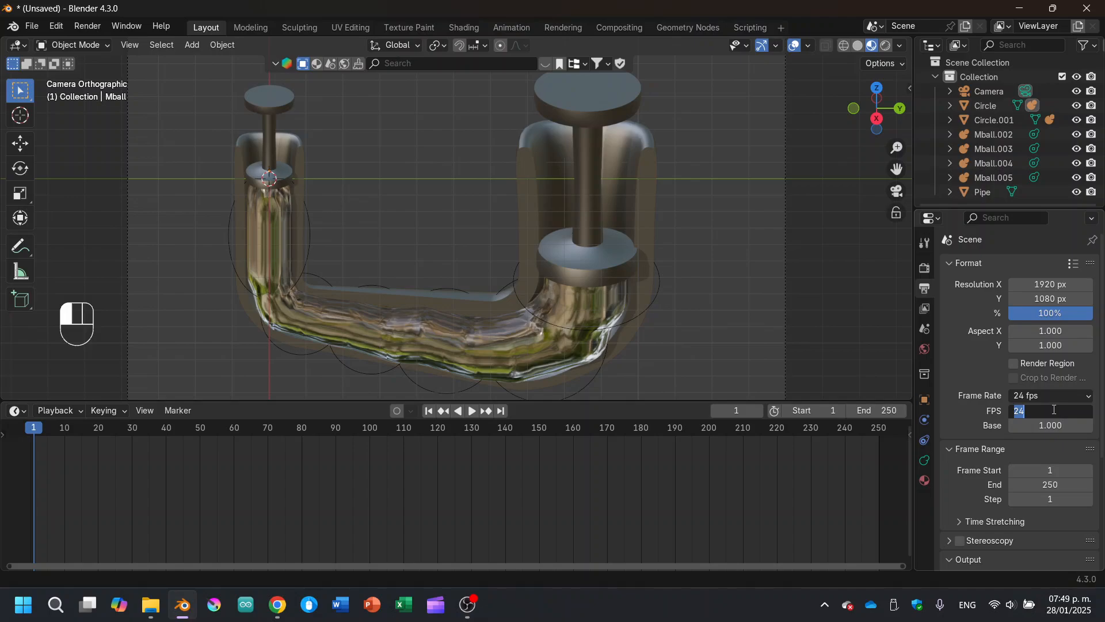
pyautogui.write('8')
pyautogui.press('BackSpace')
pyautogui.write('14')
pyautogui.click(948, 367)
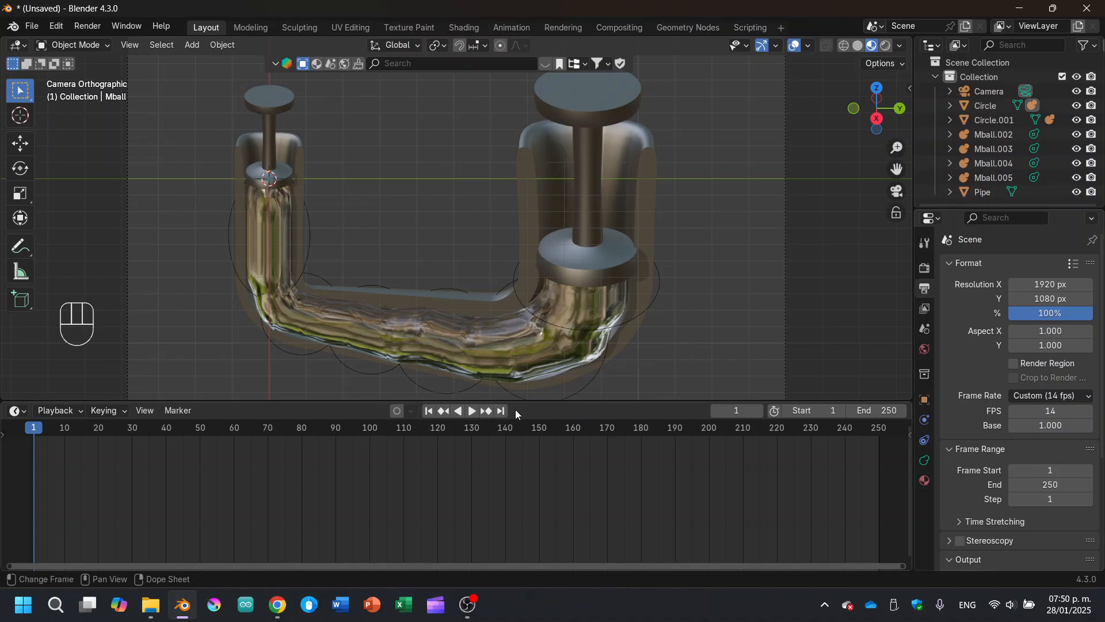
# Switch the timeline display from frames to seconds and scrub the playhead back to near its start.
pyautogui.click(703, 435)
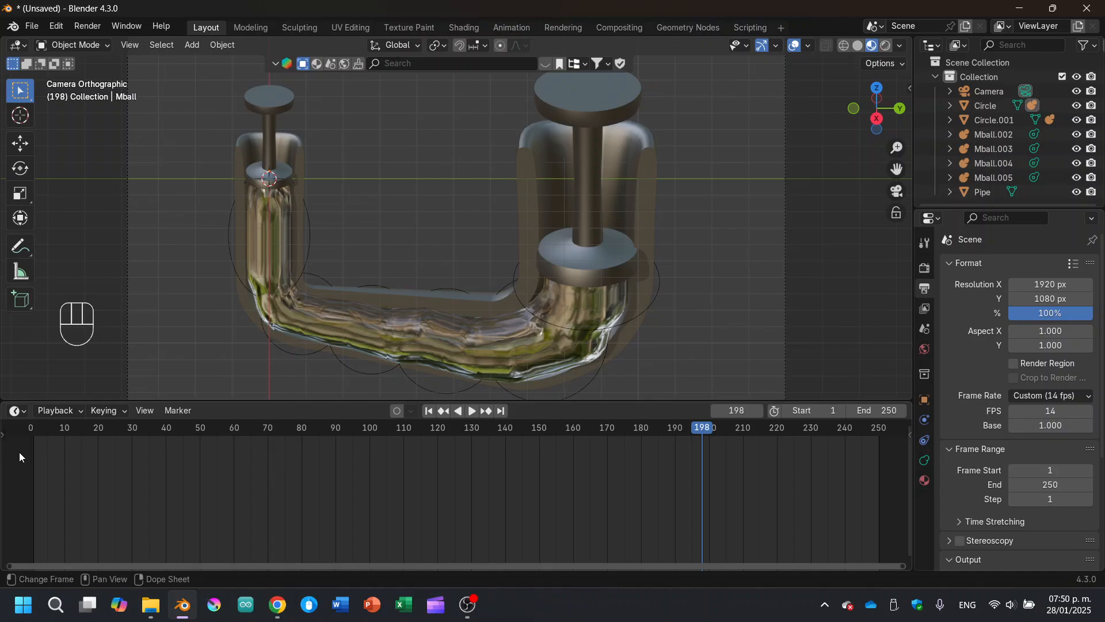
pyautogui.click(17, 410)
pyautogui.press('ctrl')
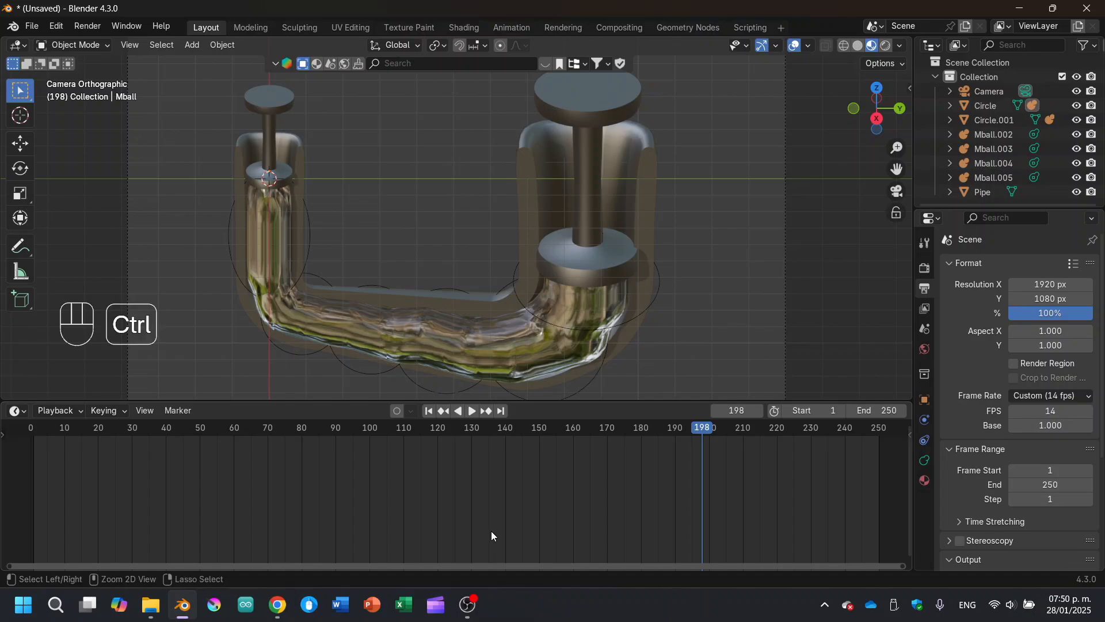
pyautogui.hotkey('ctrl', 'shift', 't')
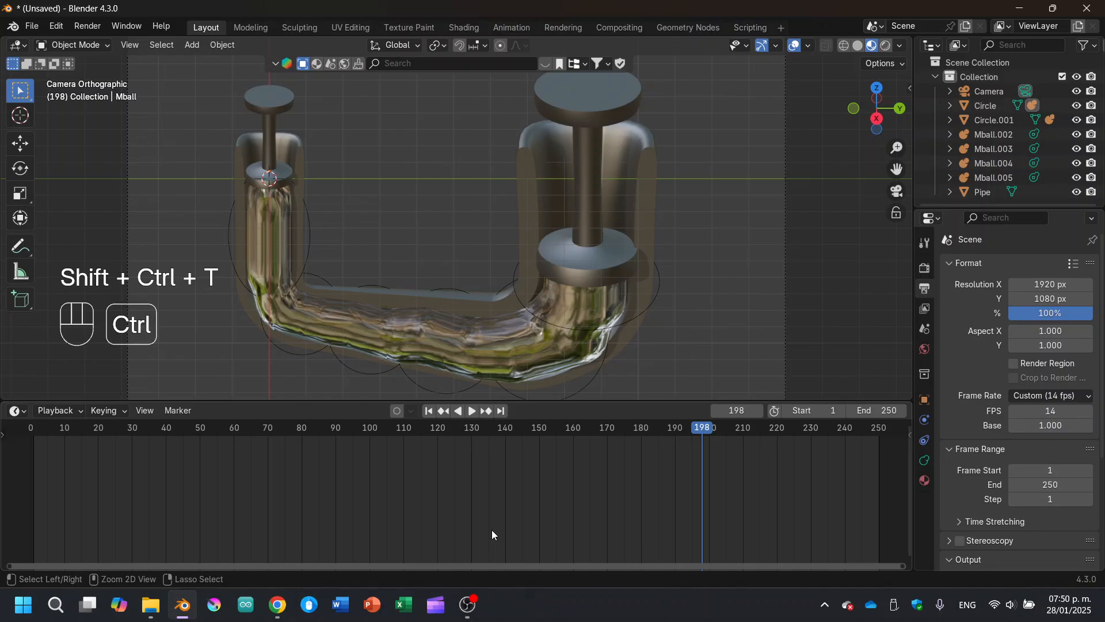
pyautogui.hotkey('ctrl', 't')
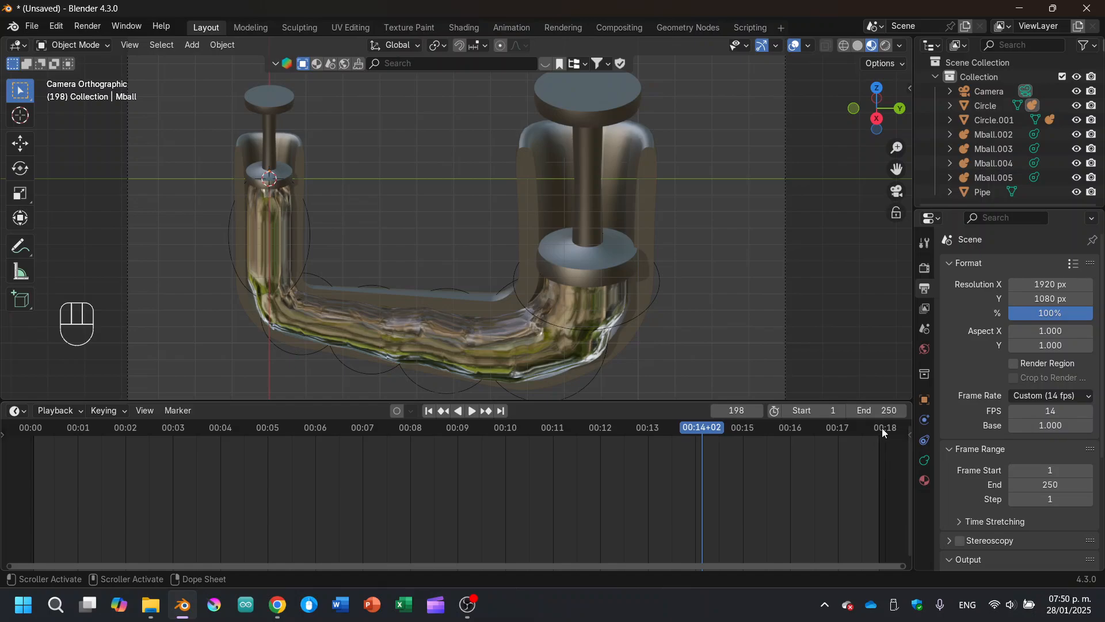
pyautogui.moveTo(882, 427); pyautogui.dragTo(58, 424)
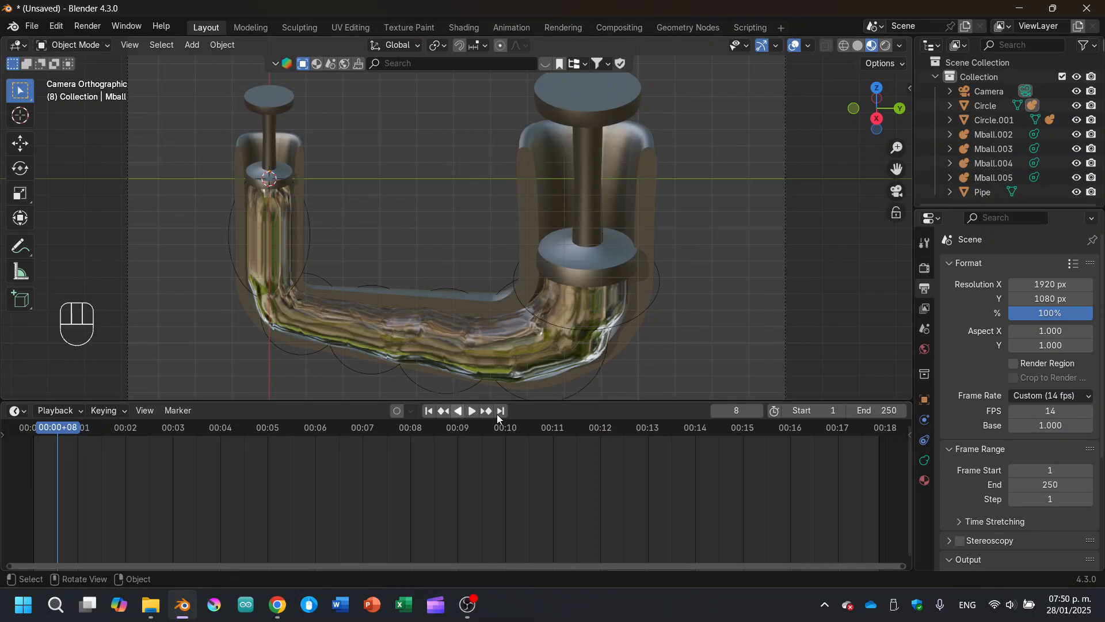
# Locate the 20-second mark on the timeline and set the animation's end frame to 280.
pyautogui.click(893, 413)
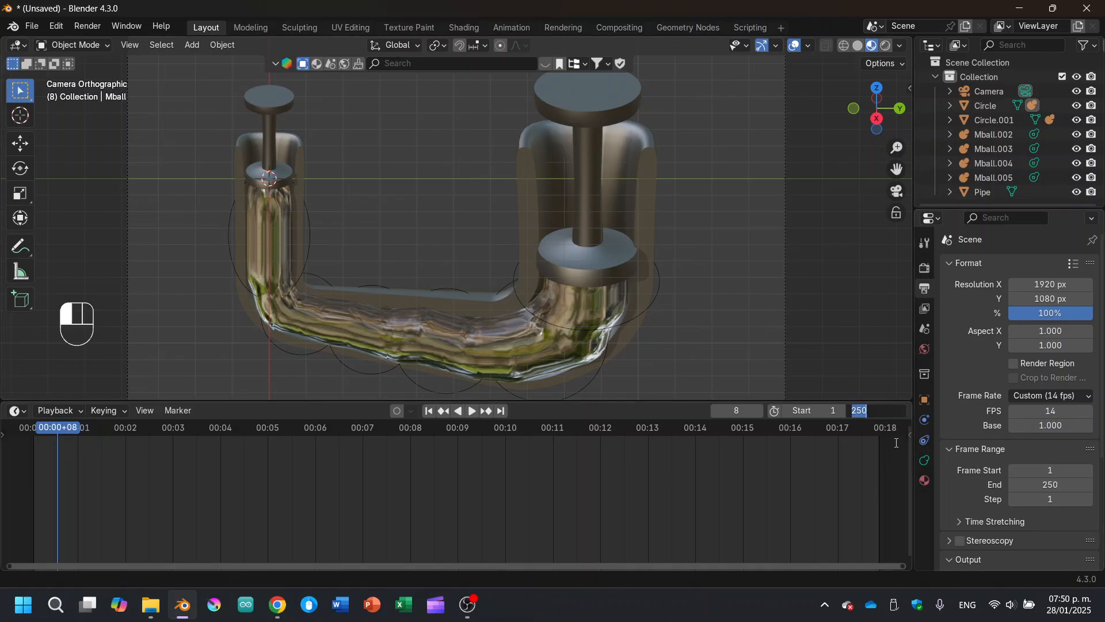
pyautogui.click(809, 455)
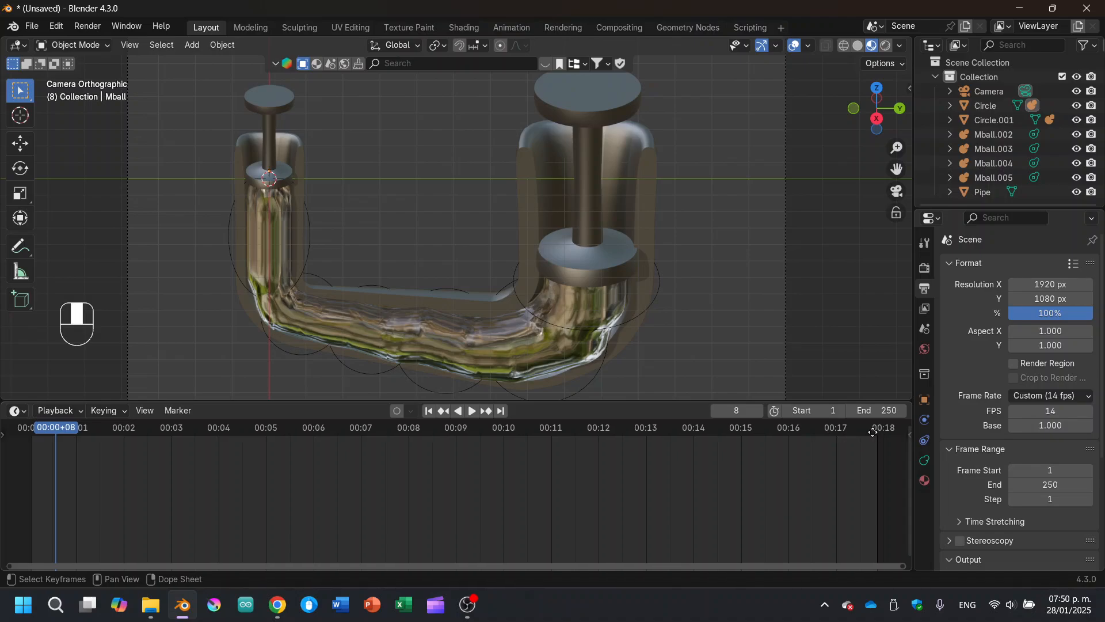
pyautogui.hscroll(3, 817, 432)
pyautogui.hscroll(1, 832, 432)
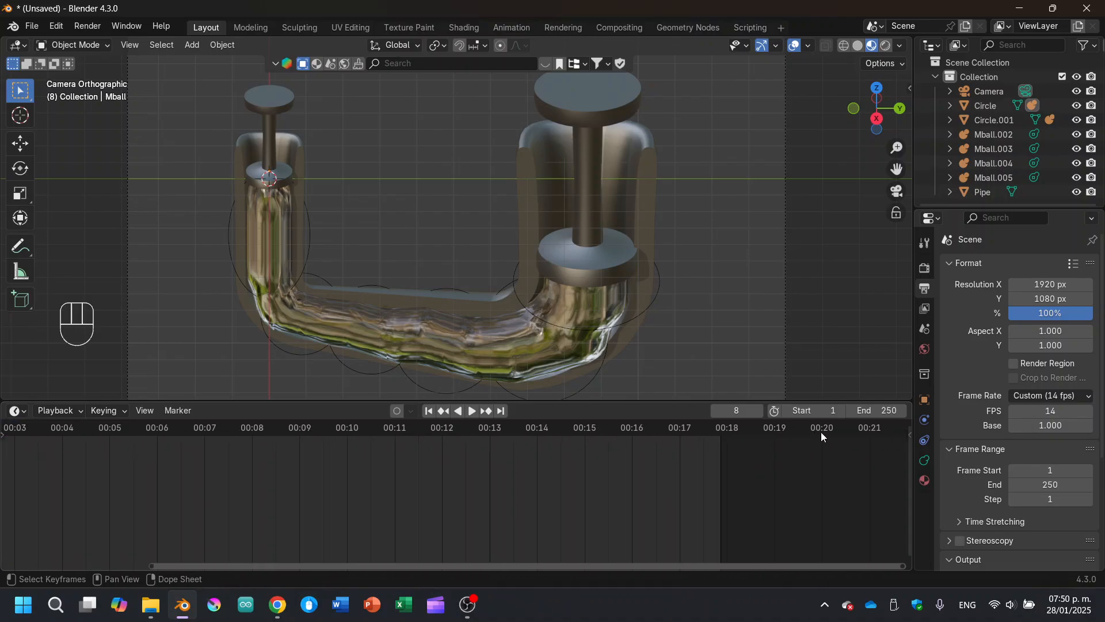
pyautogui.click(823, 431)
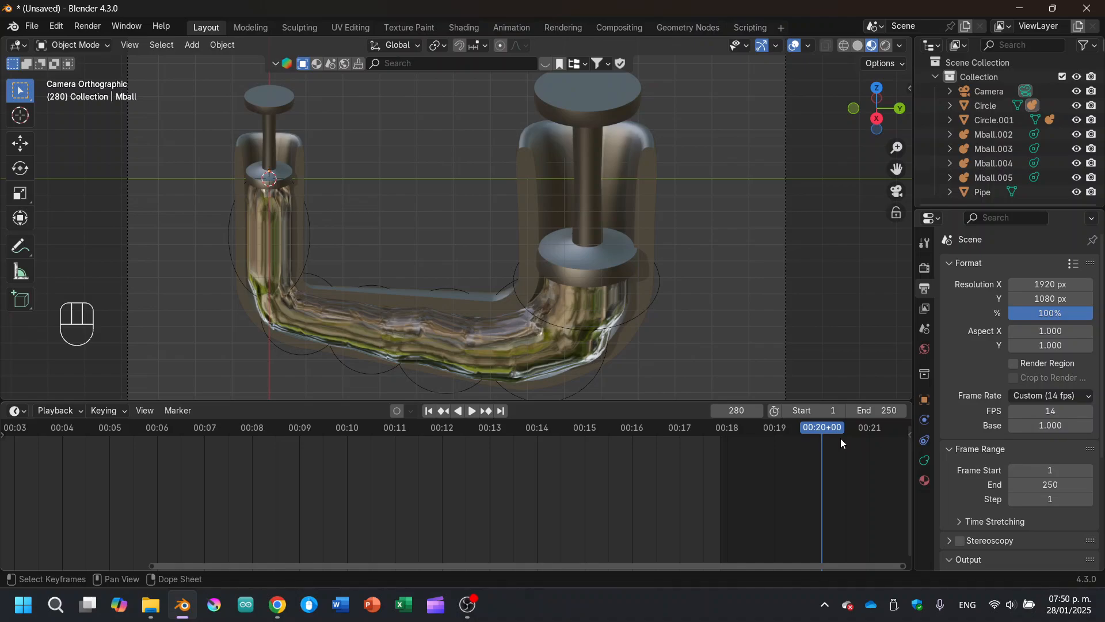
pyautogui.hscroll(3, 748, 429)
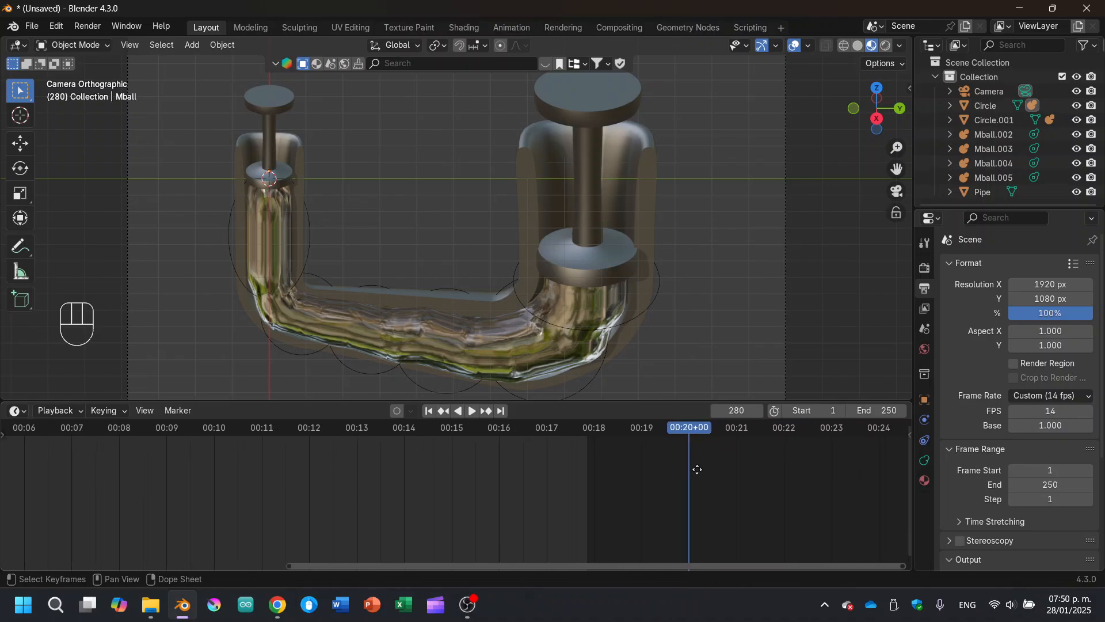
pyautogui.moveTo(792, 441); pyautogui.dragTo(628, 474, button='middle')
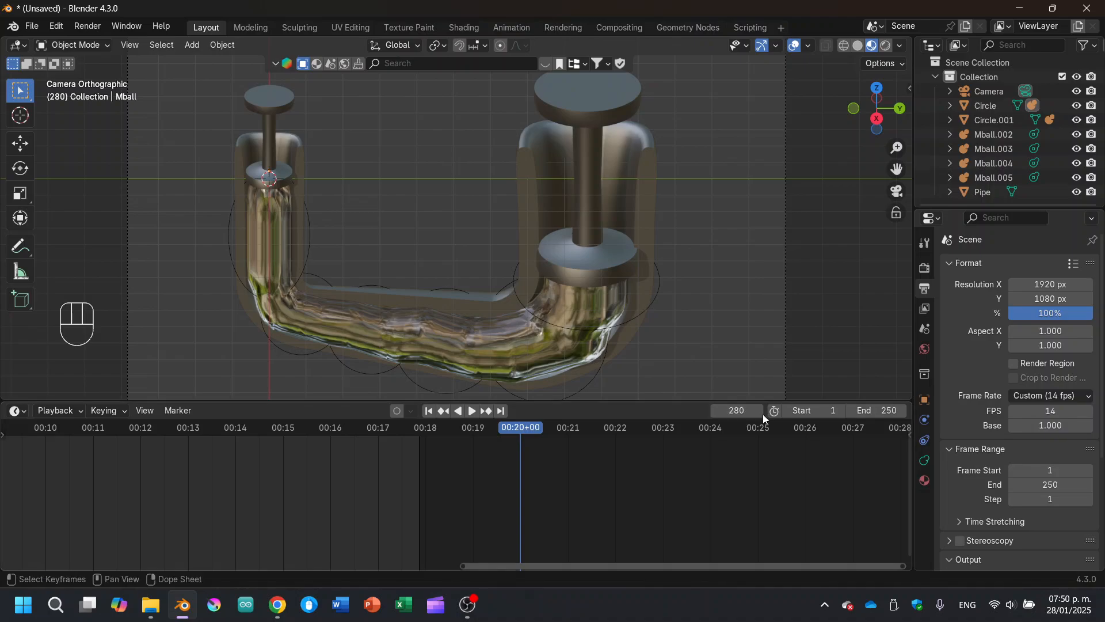
pyautogui.click(884, 413)
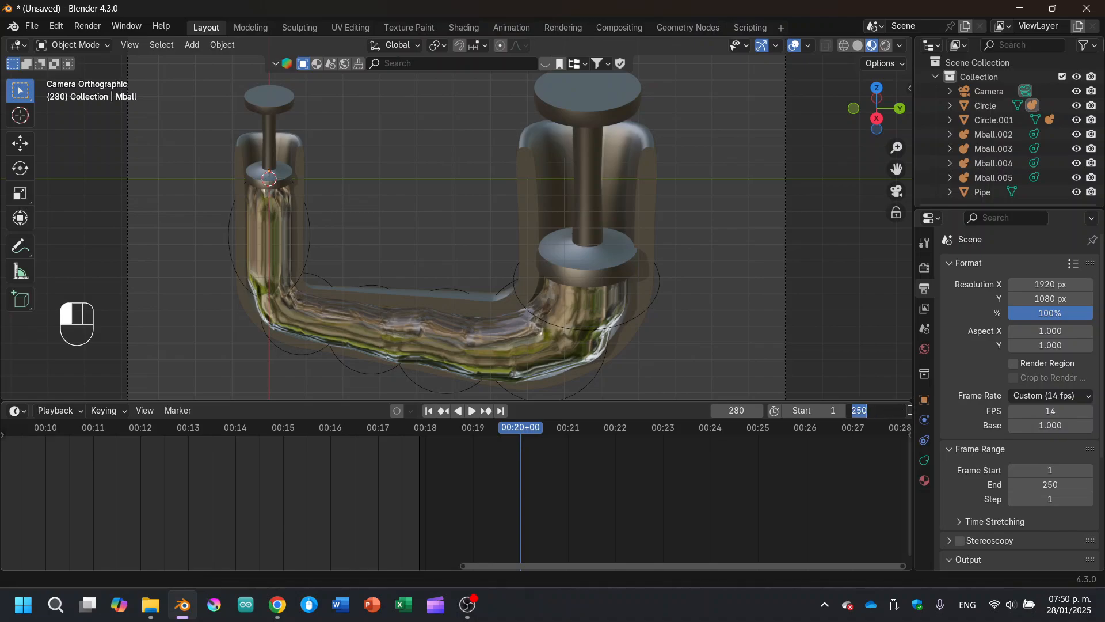
pyautogui.write('280')
pyautogui.press('Return')
# Insert a keyframe for all objects in the scene at frame 1, then deselect everything.
pyautogui.moveTo(464, 469); pyautogui.dragTo(85, 459, button='middle')
pyautogui.click(112, 427)
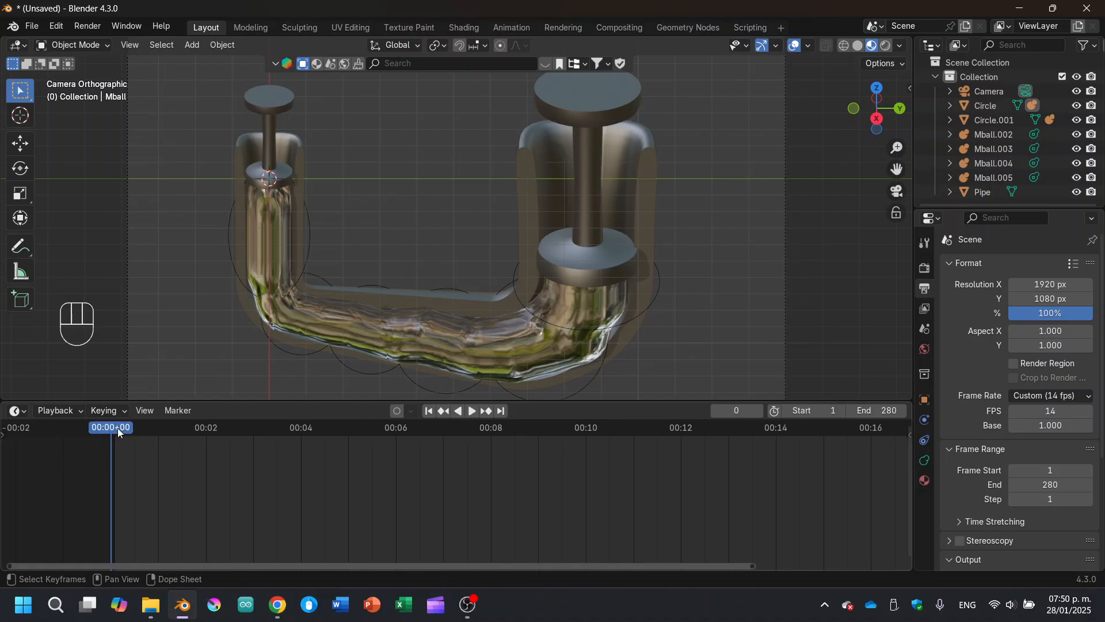
pyautogui.press('Right')
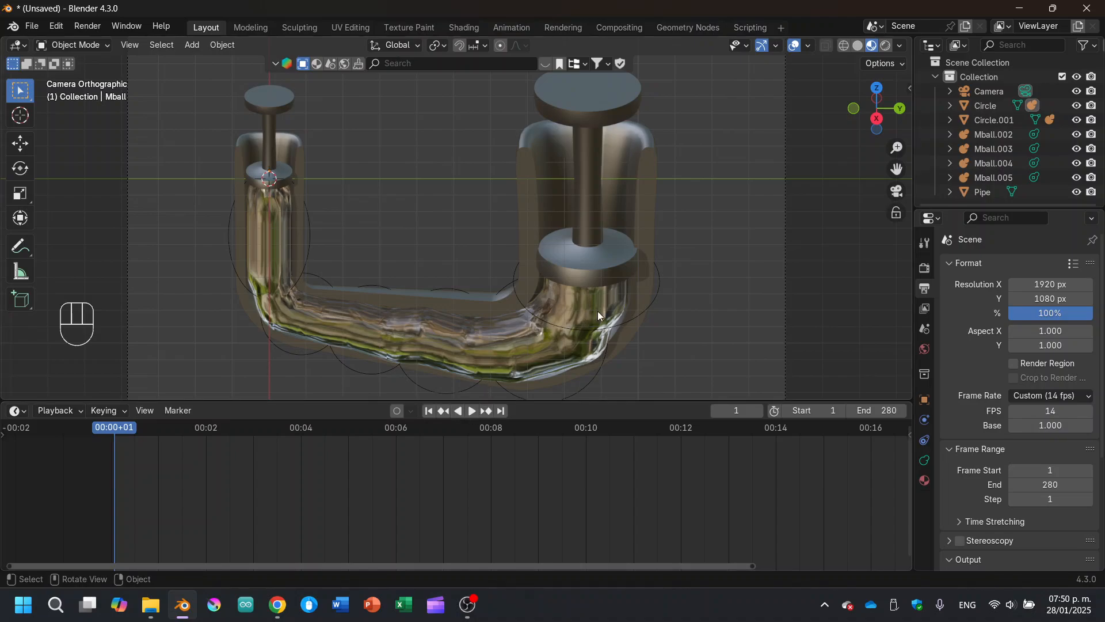
pyautogui.scroll(-2, 627, 306)
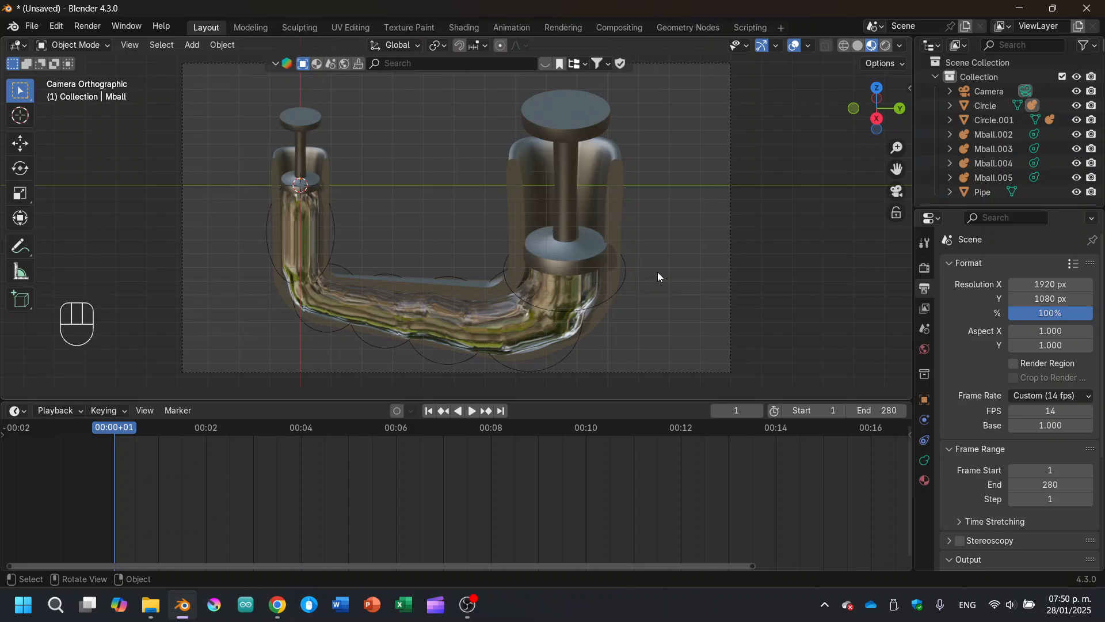
pyautogui.press('a')
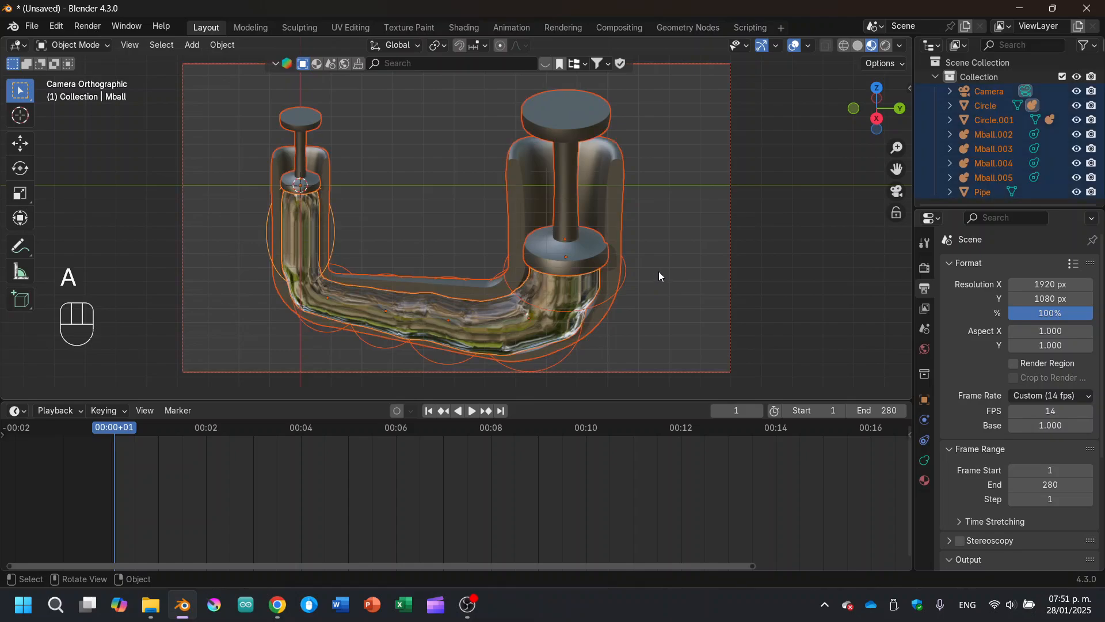
pyautogui.press('i')
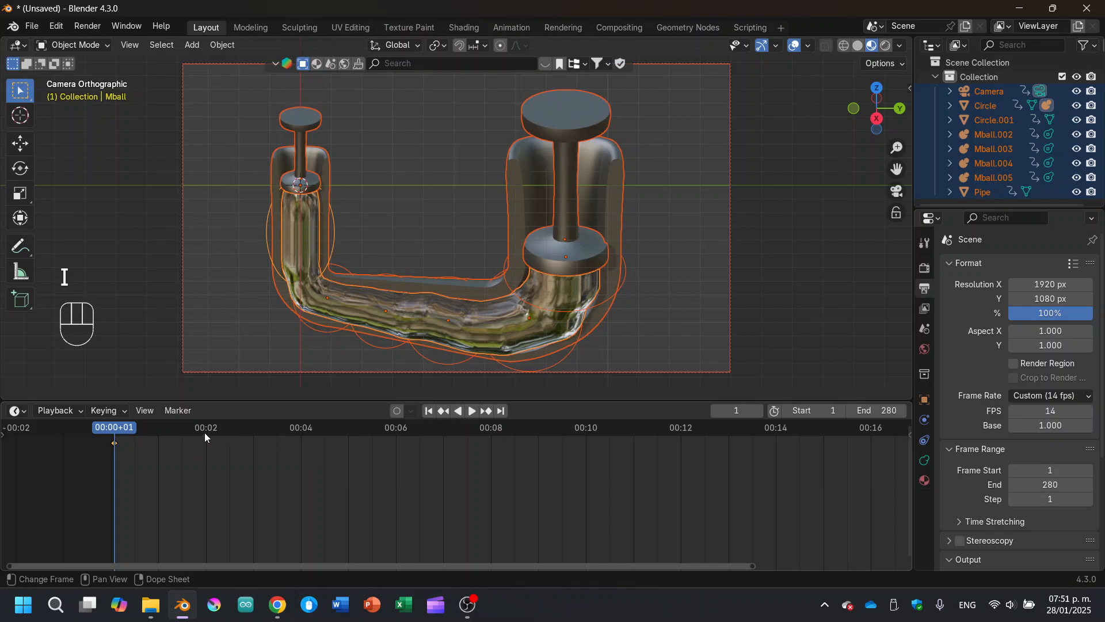
pyautogui.click(115, 444)
pyautogui.click(773, 230)
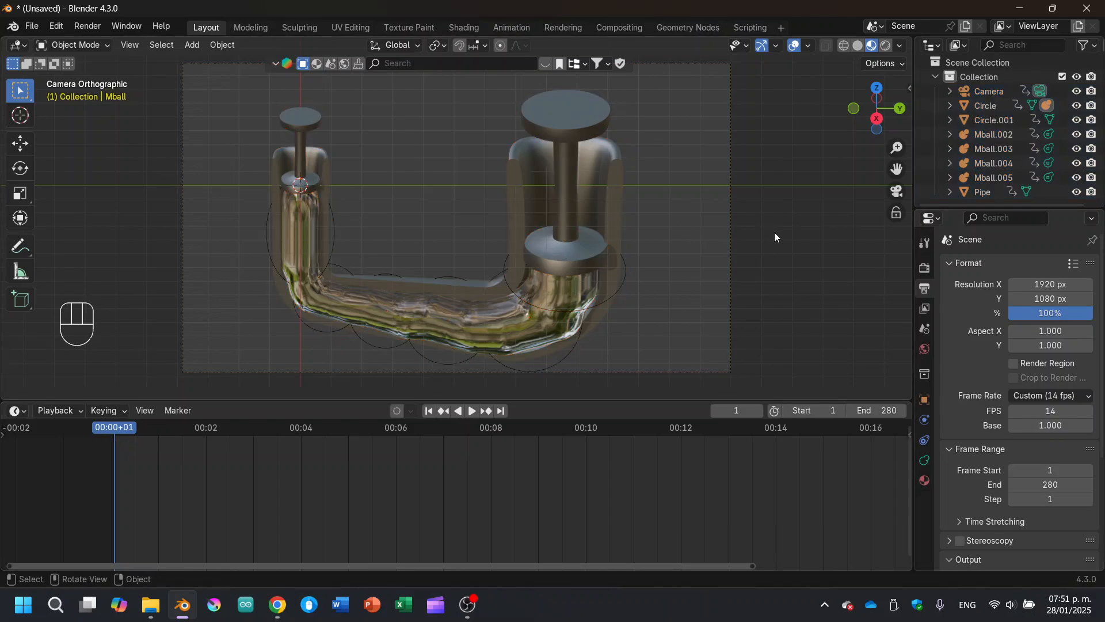
# Go to the 6-second mark (frame 84) and select the large piston in the right orthographic view.
pyautogui.click(398, 440)
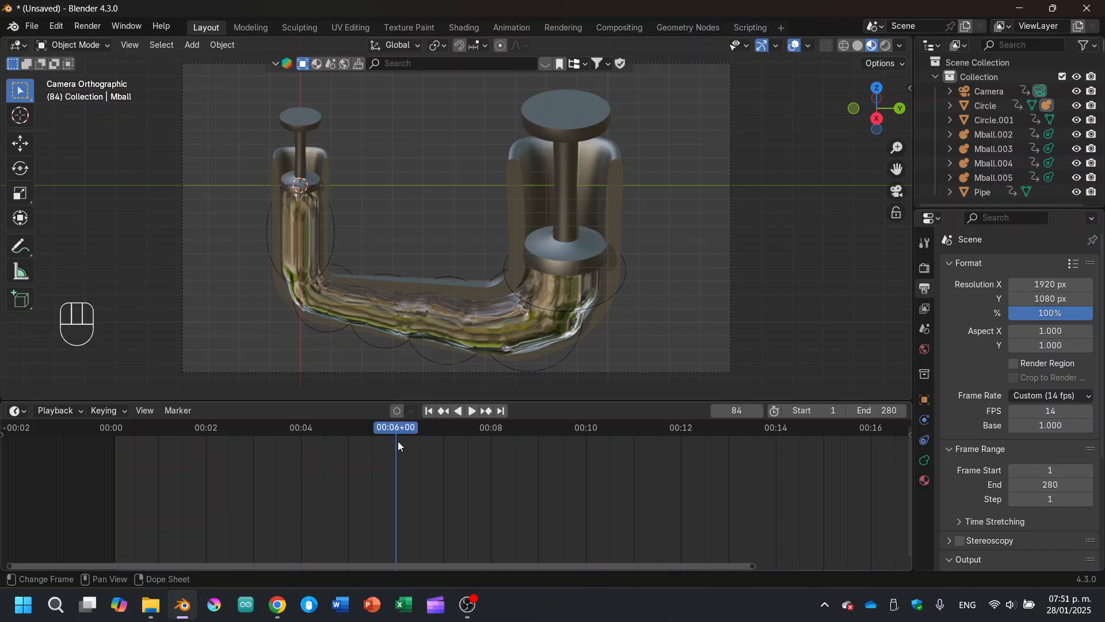
pyautogui.moveTo(788, 143); pyautogui.dragTo(689, 243, button='middle')
pyautogui.click(523, 195)
pyautogui.click(884, 111)
pyautogui.scroll(-2, 719, 279)
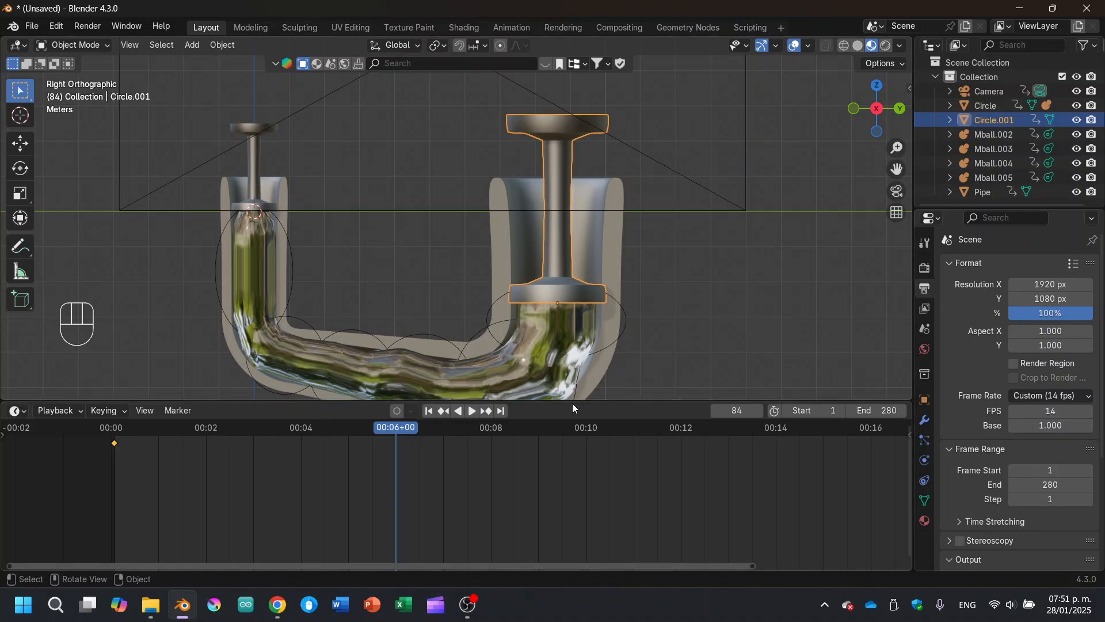
pyautogui.press('g')
pyautogui.press('z')
pyautogui.press('ctrl')
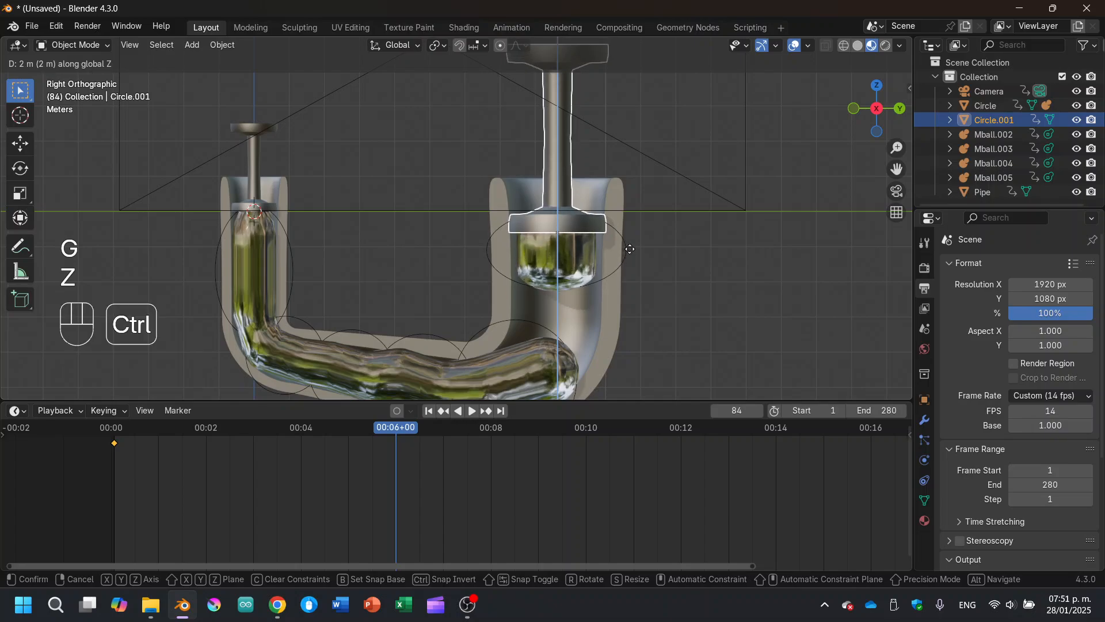
pyautogui.rightClick(628, 247)
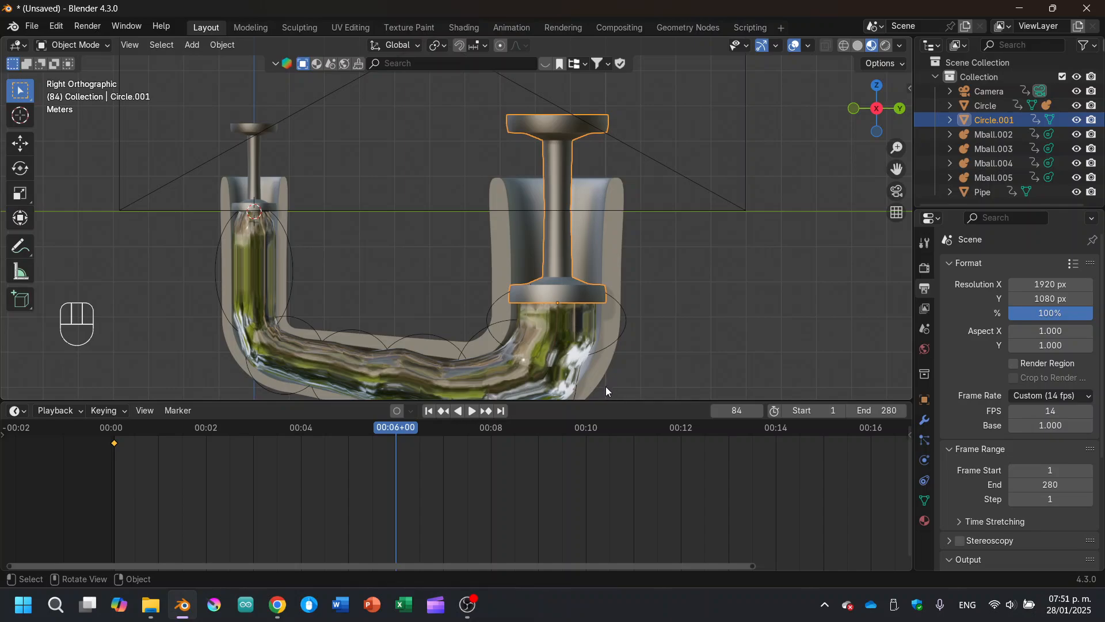
# Raise the large piston 2 m along the Z axis with snapping.
pyautogui.press('g')
pyautogui.press('z')
pyautogui.press('ctrl')
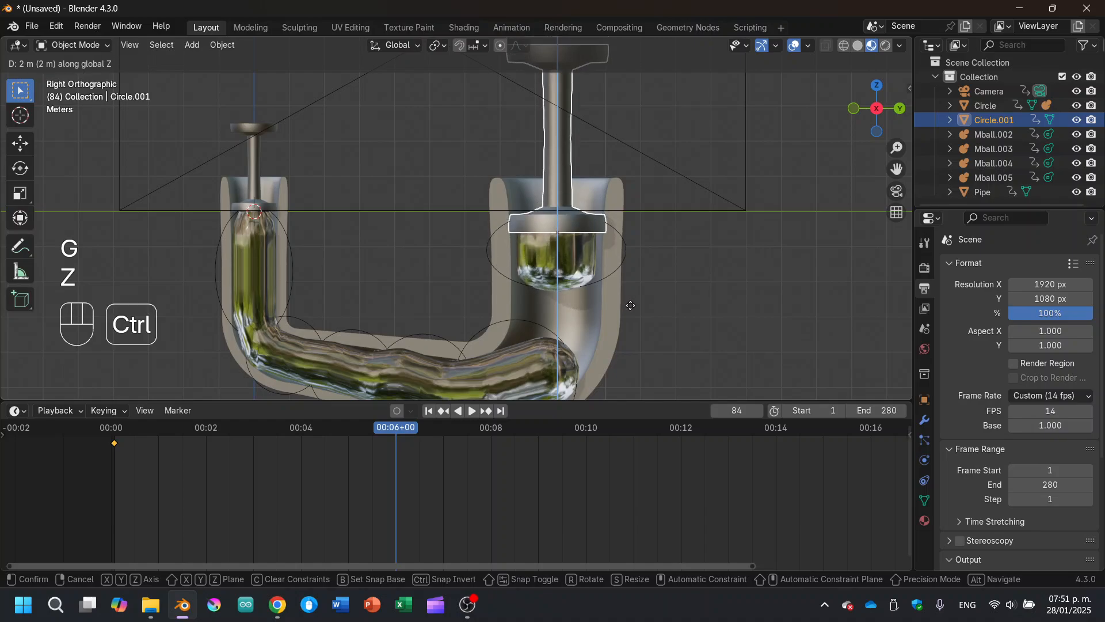
pyautogui.click(630, 305)
# Lower the small piston along the Z axis with snapping, deeper into the narrow cylinder.
pyautogui.click(250, 167)
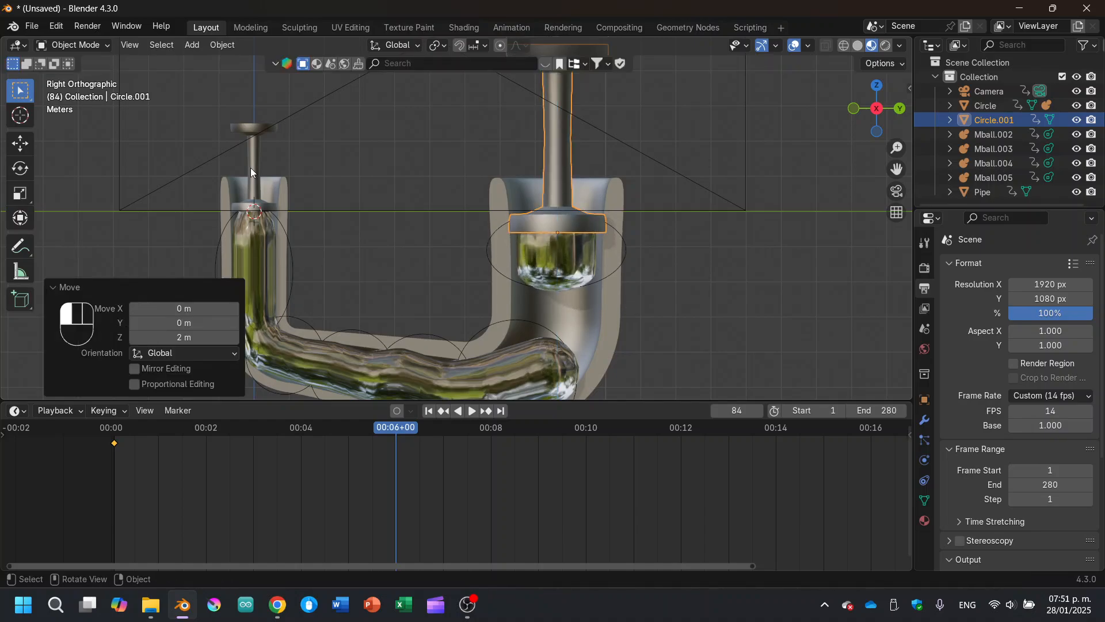
pyautogui.keyDown('shift'); pyautogui.moveTo(283, 217); pyautogui.dragTo(346, 217, button='middle'); pyautogui.keyUp('shift')
pyautogui.press('g')
pyautogui.press('z')
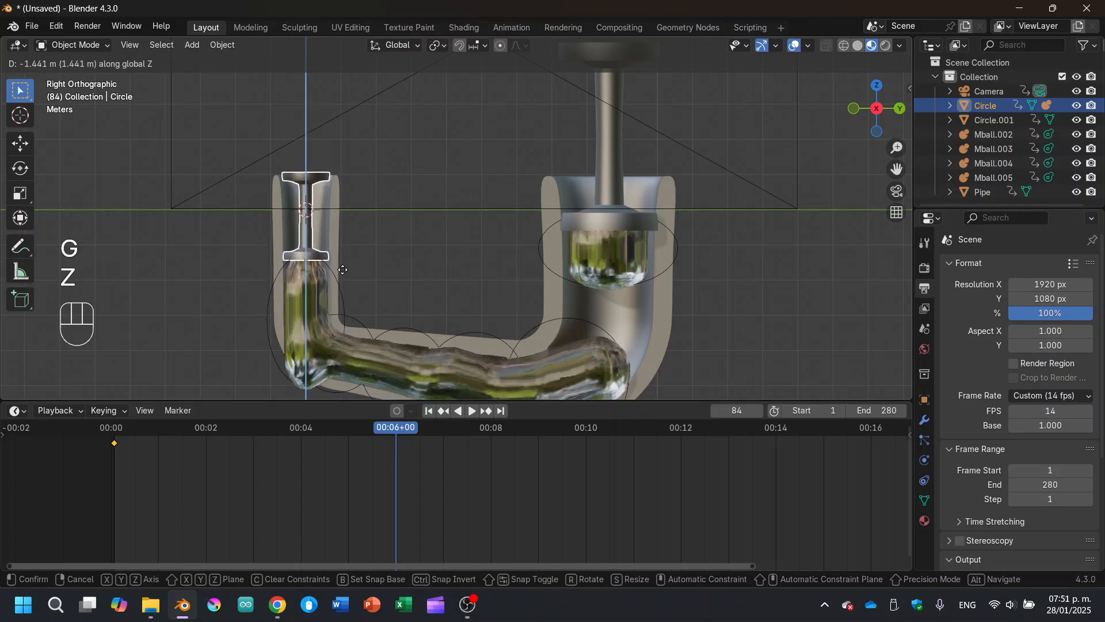
pyautogui.press('ctrl')
pyautogui.click(343, 272)
# Scale the metaball under the small piston along Z to about 0.515 so the fluid column fits the bend.
pyautogui.click(322, 302)
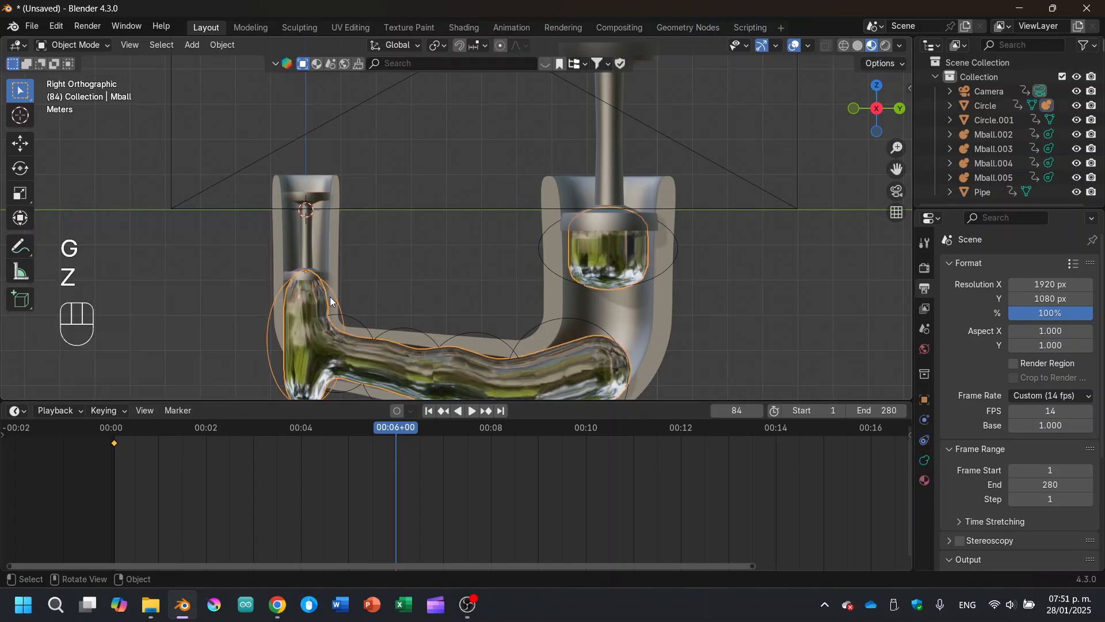
pyautogui.keyDown('shift'); pyautogui.moveTo(343, 322); pyautogui.dragTo(422, 250, button='middle'); pyautogui.keyUp('shift')
pyautogui.scroll(2, 423, 267)
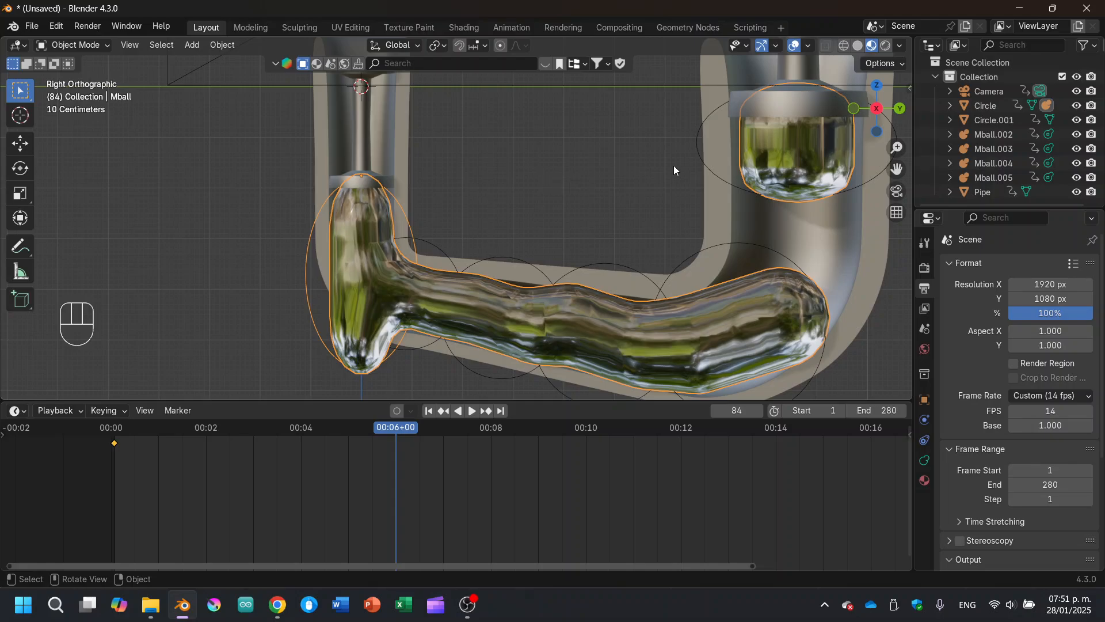
pyautogui.press('s')
pyautogui.press('z')
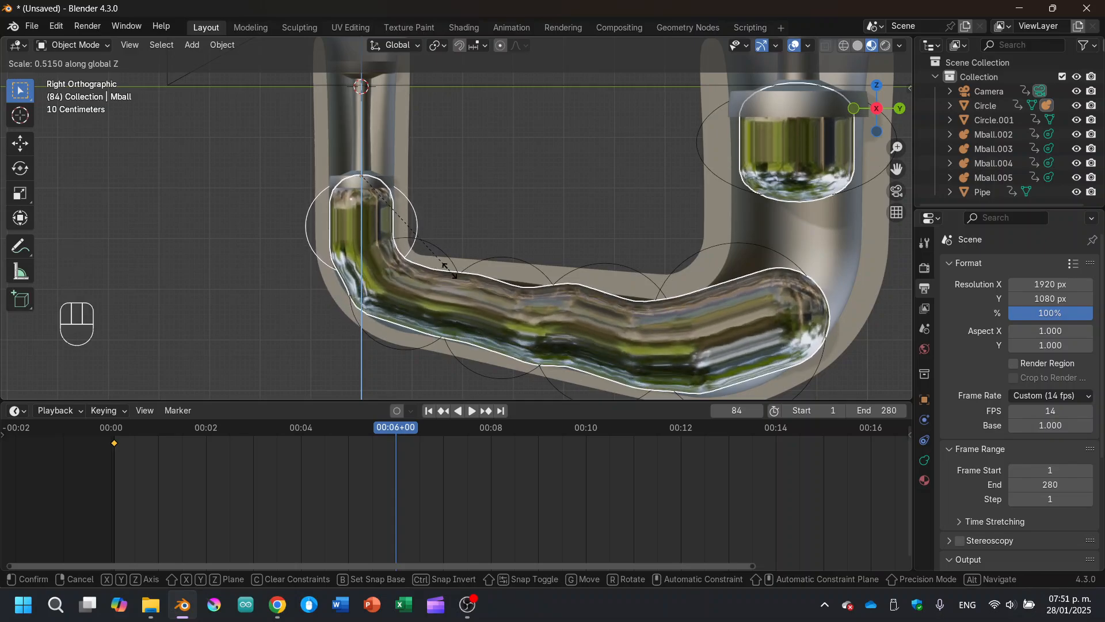
pyautogui.click(444, 275)
# Scale the metaball under the large piston along Z to about 1.993 so it joins the fluid in the pipe.
pyautogui.keyDown('shift'); pyautogui.moveTo(571, 268); pyautogui.dragTo(555, 242, button='middle'); pyautogui.keyUp('shift')
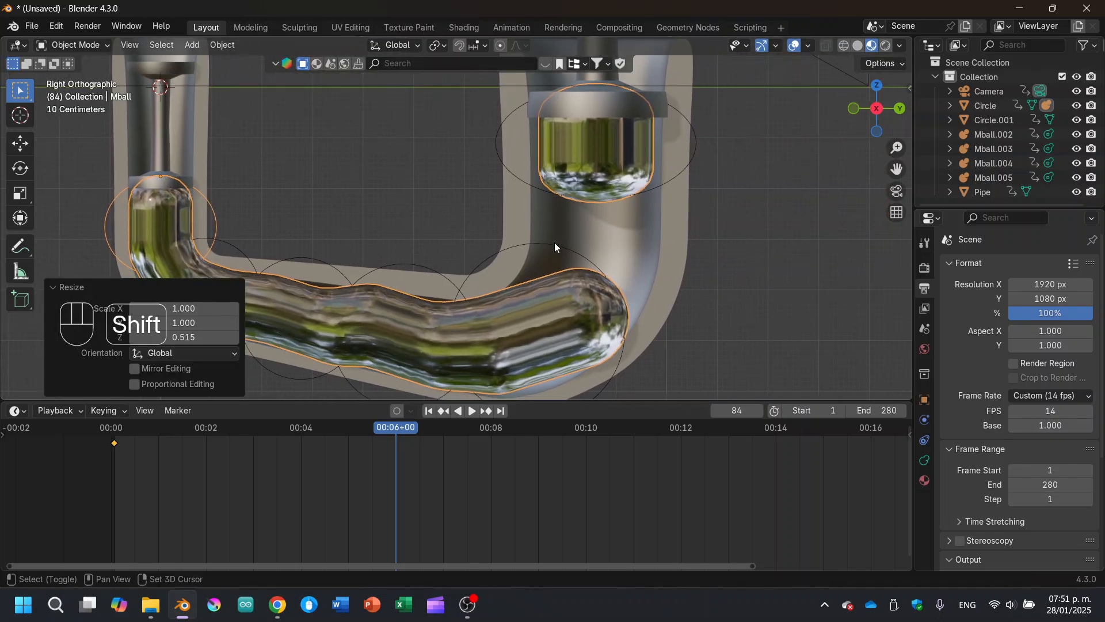
pyautogui.click(695, 154)
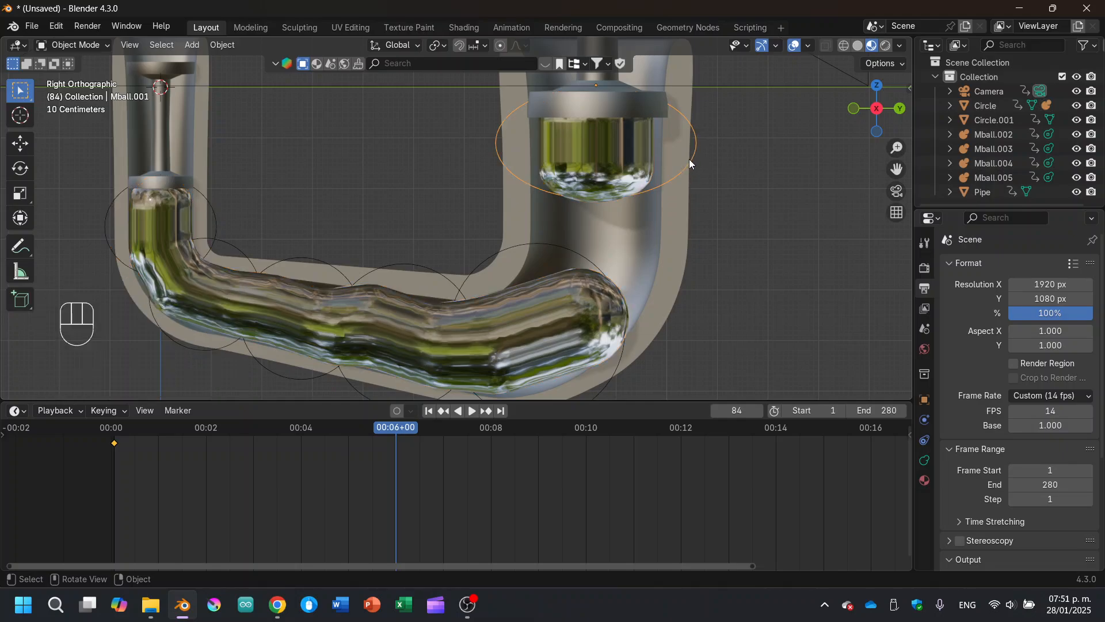
pyautogui.click(568, 310)
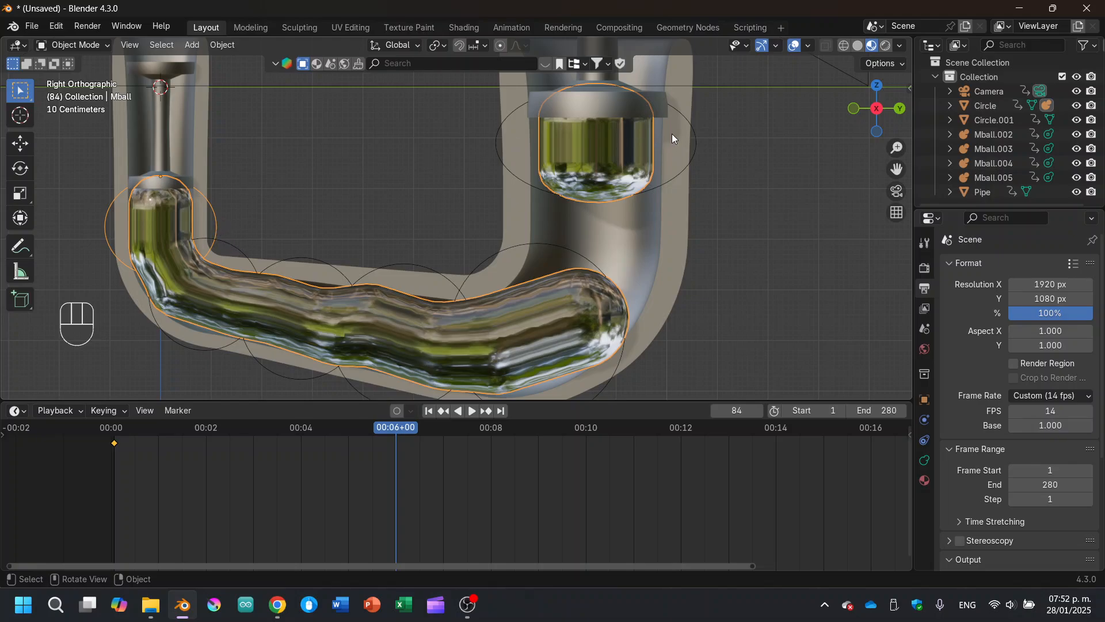
pyautogui.click(694, 133)
pyautogui.press('s')
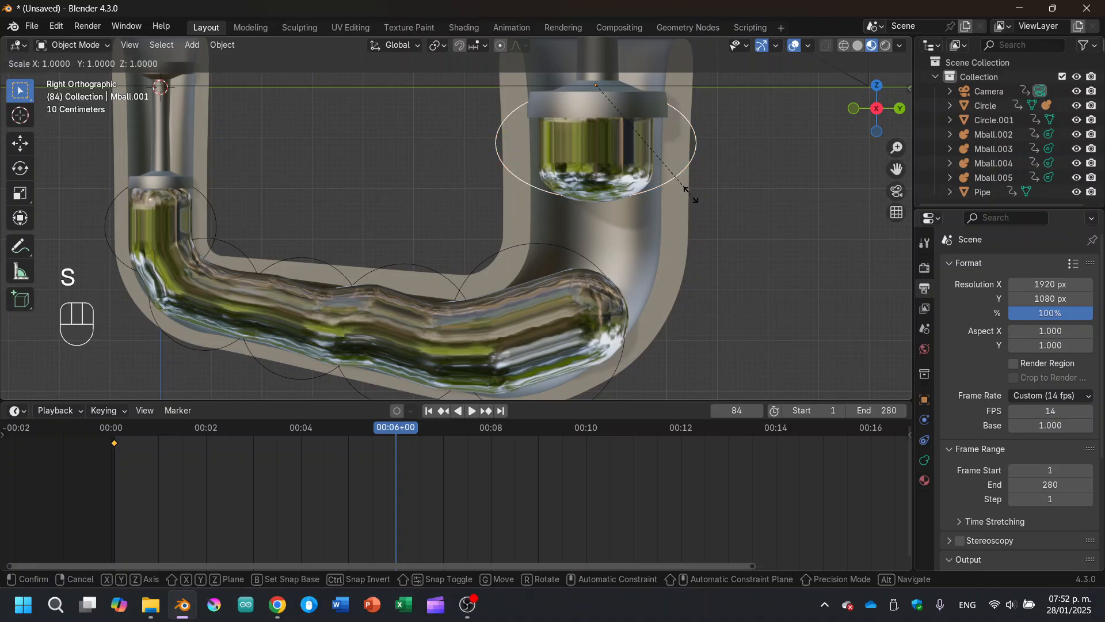
pyautogui.press('z')
pyautogui.click(851, 212)
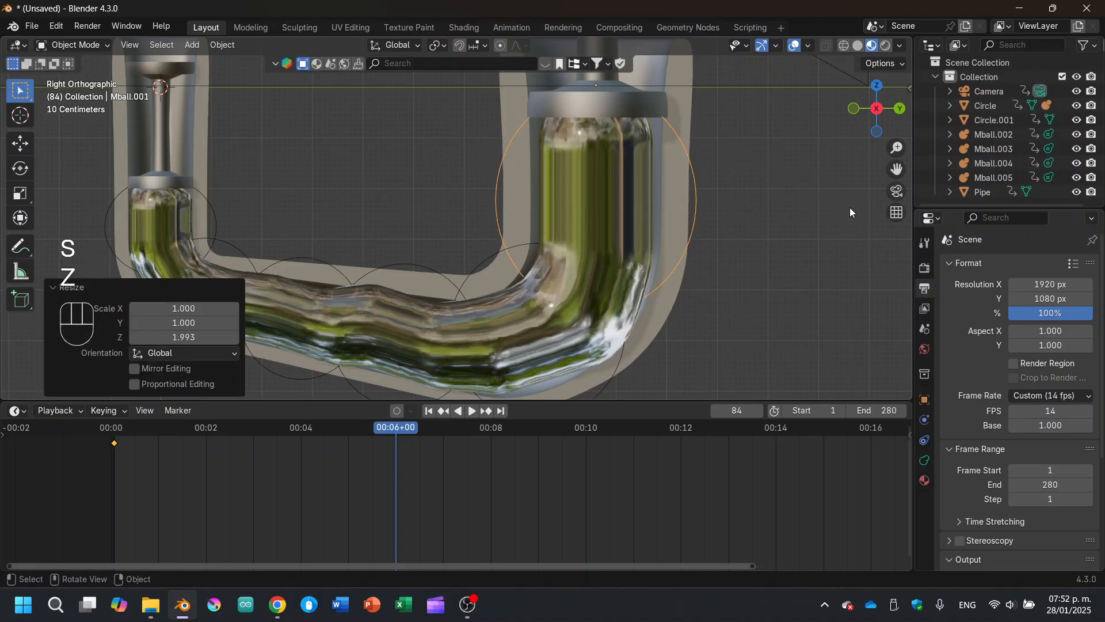
pyautogui.click(820, 284)
pyautogui.scroll(-2, 794, 285)
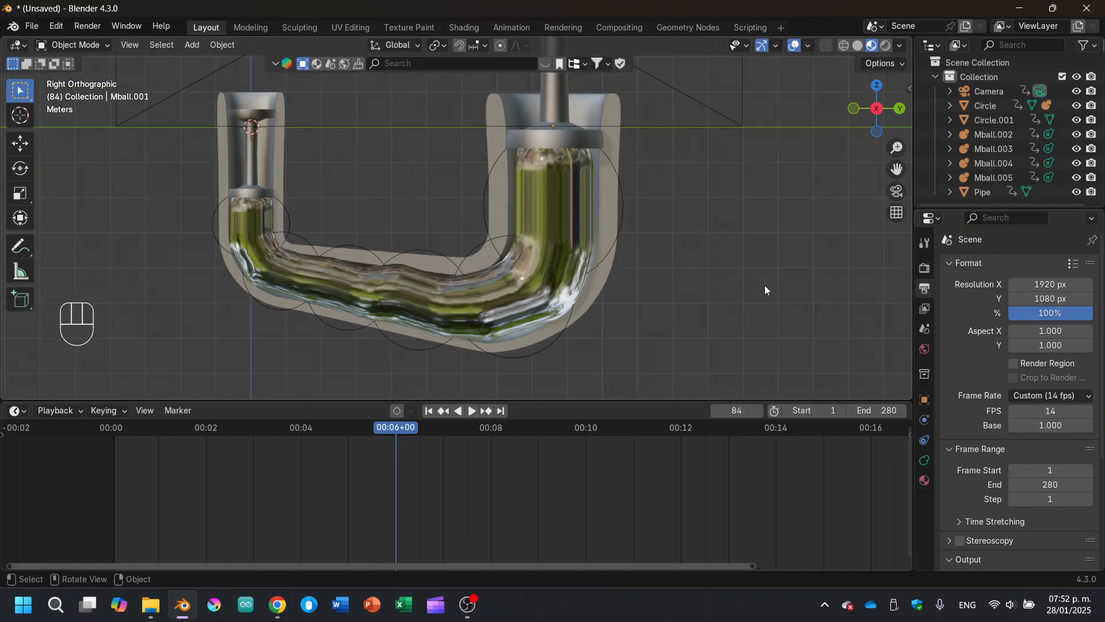
pyautogui.moveTo(764, 285)
pyautogui.keyDown('shift'); pyautogui.mouseDown(button='middle')
pyautogui.moveTo(724, 251)
pyautogui.moveTo(761, 288)
pyautogui.mouseUp(button='middle'); pyautogui.keyUp('shift')
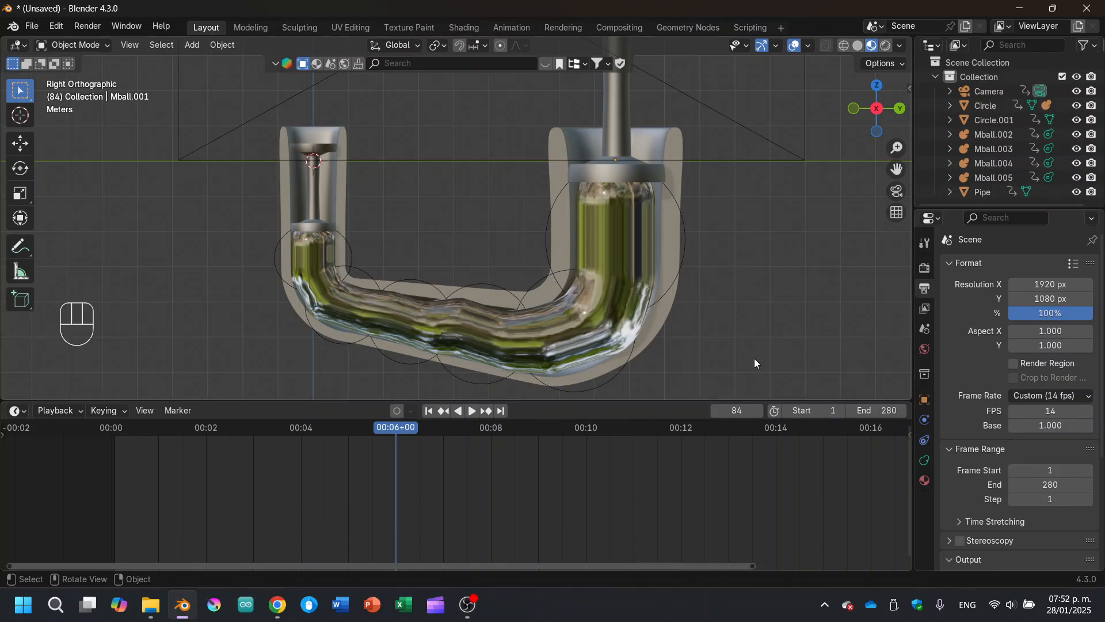
# Insert keyframes for all objects at frame 84, the 6-second mark.
pyautogui.press('a')
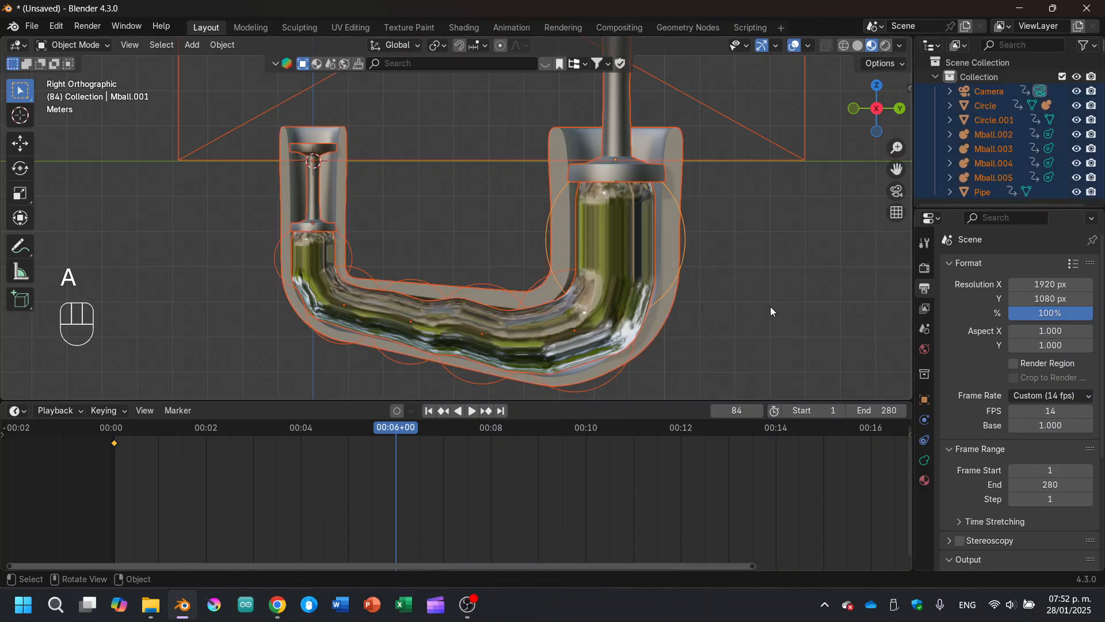
pyautogui.press('i')
pyautogui.click(688, 356)
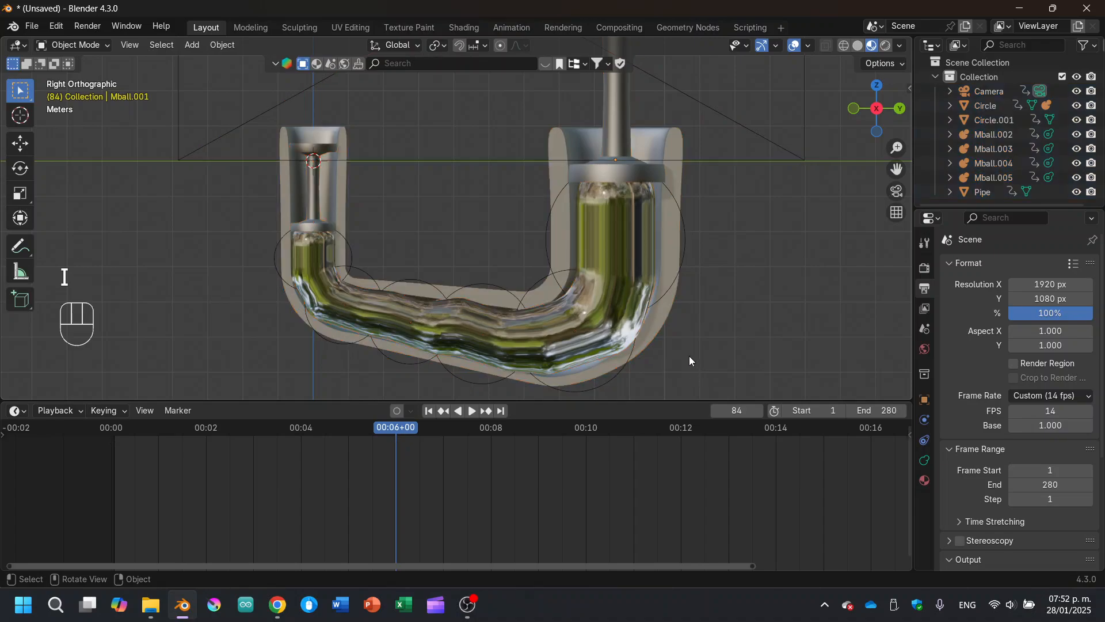
# Play the animation from the first frame through the camera view to check the piston and fluid motion.
pyautogui.click(428, 410)
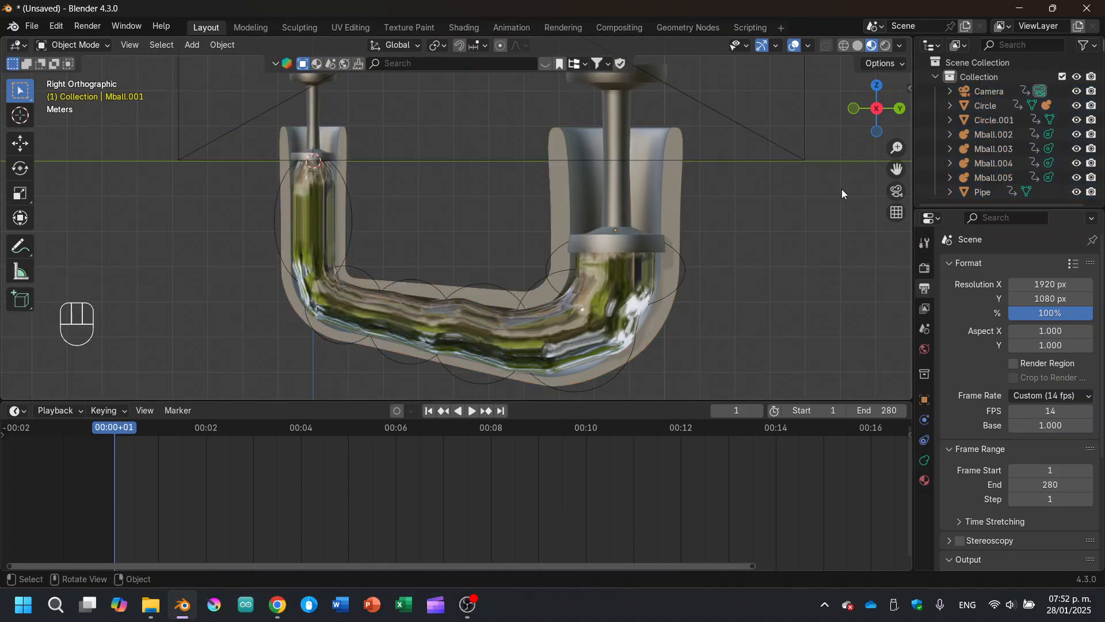
pyautogui.click(891, 188)
pyautogui.press('space')
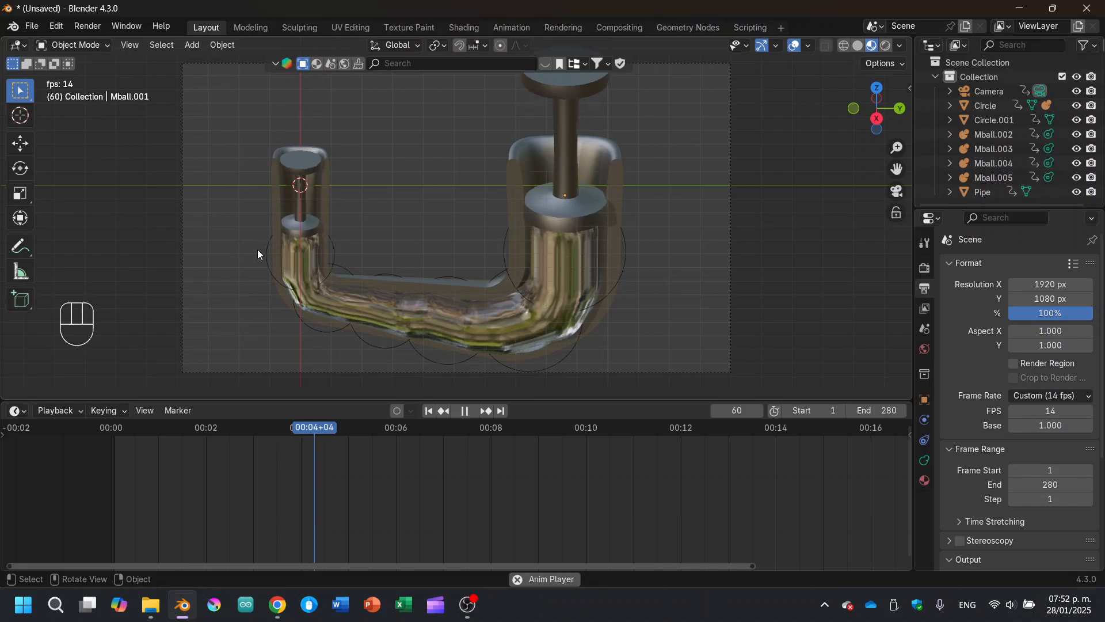
pyautogui.click(428, 411)
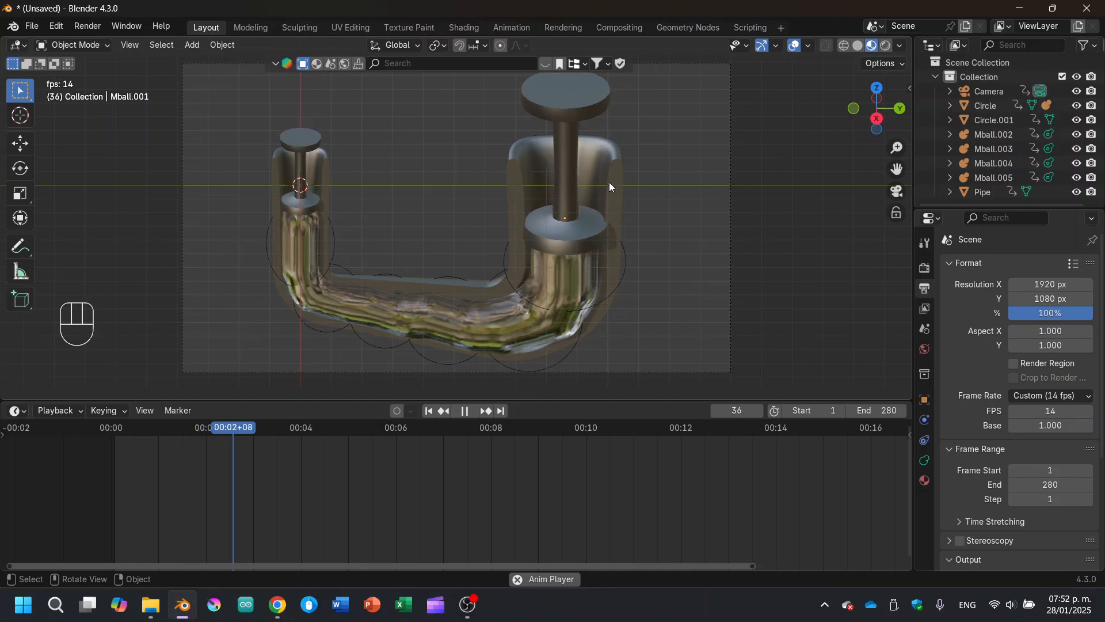
pyautogui.press('space')
pyautogui.click(429, 411)
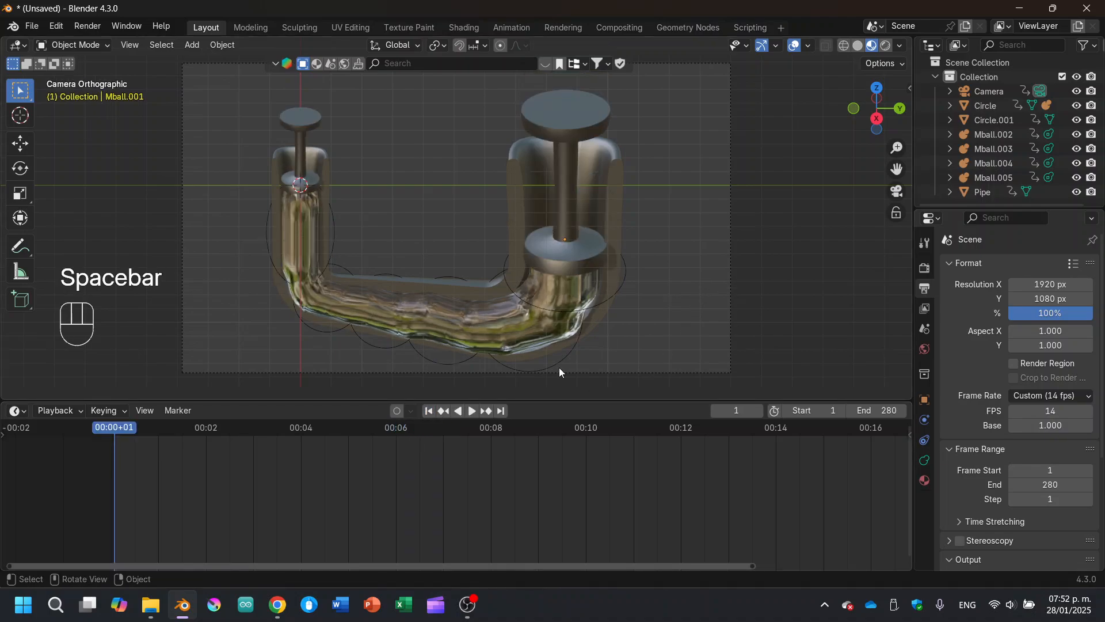
# Set the current frame to 140, the 10-second mark.
pyautogui.click(495, 427)
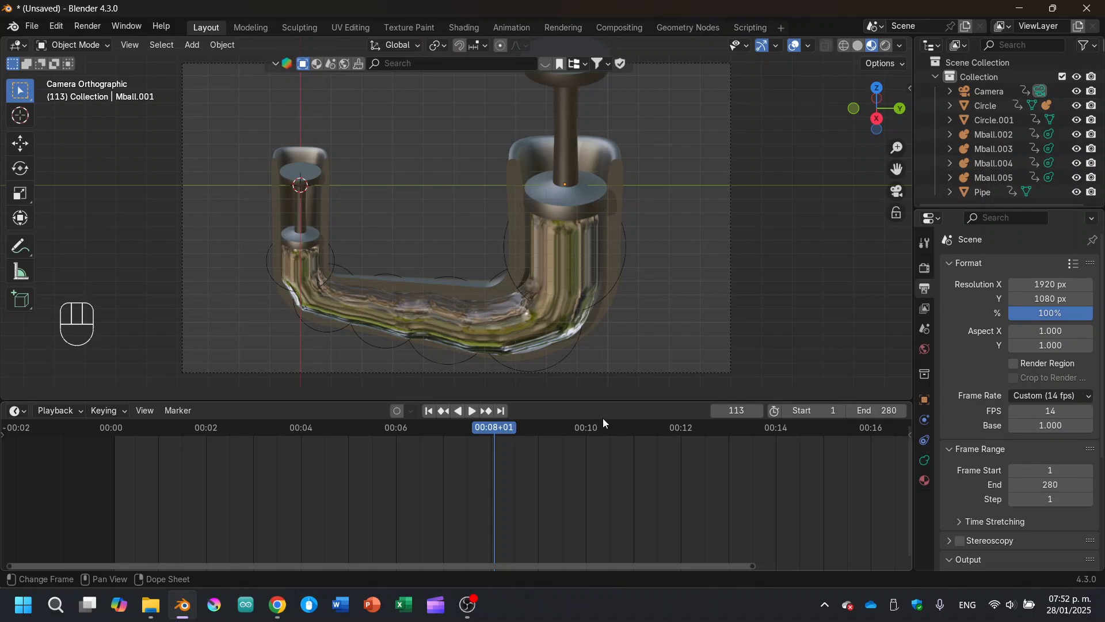
pyautogui.press('space')
pyautogui.moveTo(575, 430); pyautogui.dragTo(586, 430)
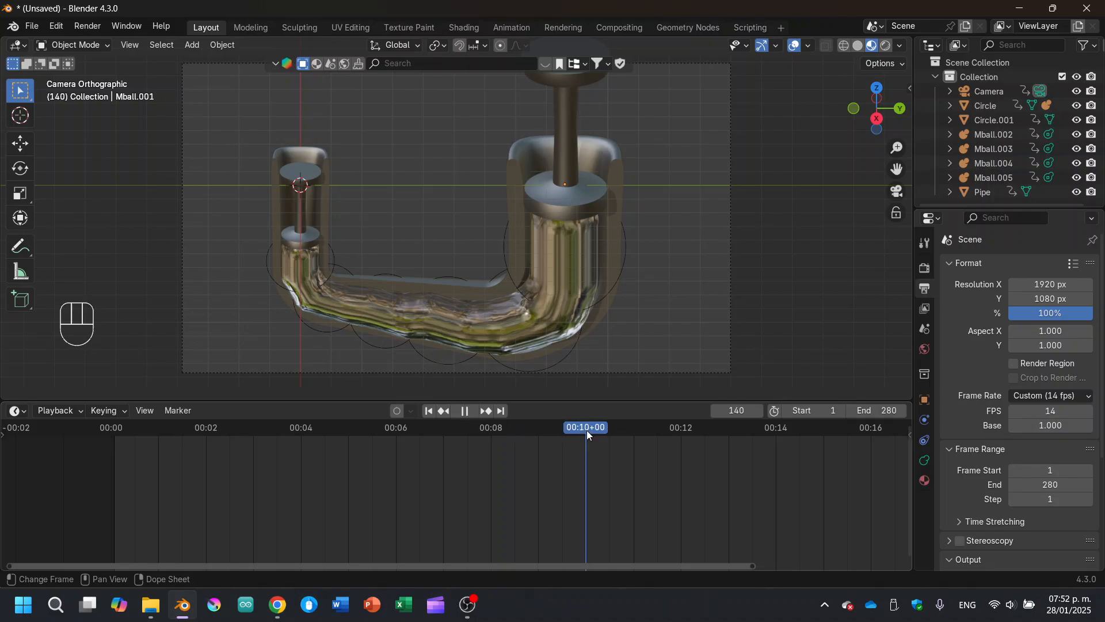
pyautogui.press('space')
# Raise the small piston 2 m along the Z axis with snapping, seen from the right orthographic view.
pyautogui.moveTo(627, 334); pyautogui.dragTo(657, 265, button='middle')
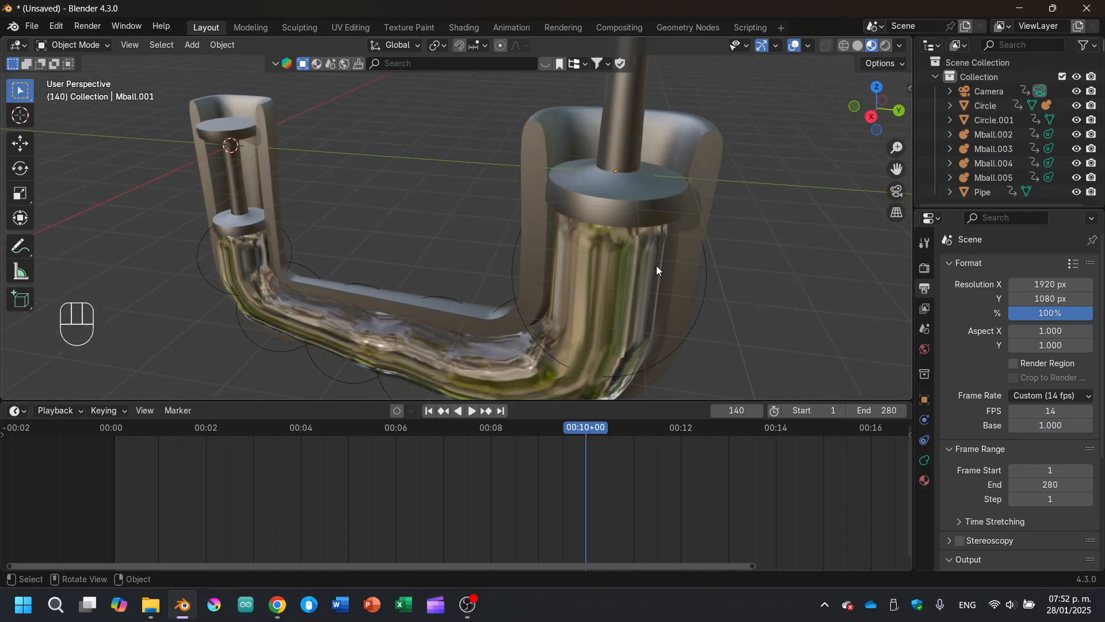
pyautogui.click(871, 117)
pyautogui.keyDown('shift'); pyautogui.moveTo(616, 190); pyautogui.dragTo(604, 293, button='middle'); pyautogui.keyUp('shift')
pyautogui.scroll(-2, 604, 294)
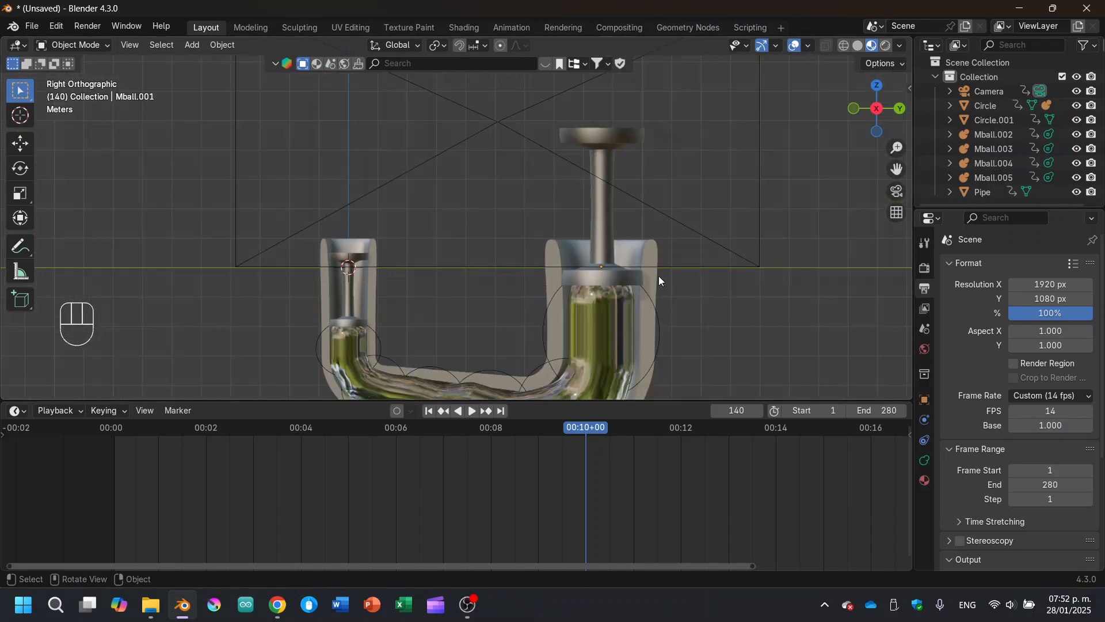
pyautogui.keyDown('shift'); pyautogui.moveTo(464, 285); pyautogui.dragTo(474, 251, button='middle'); pyautogui.keyUp('shift')
pyautogui.scroll(3, 474, 250)
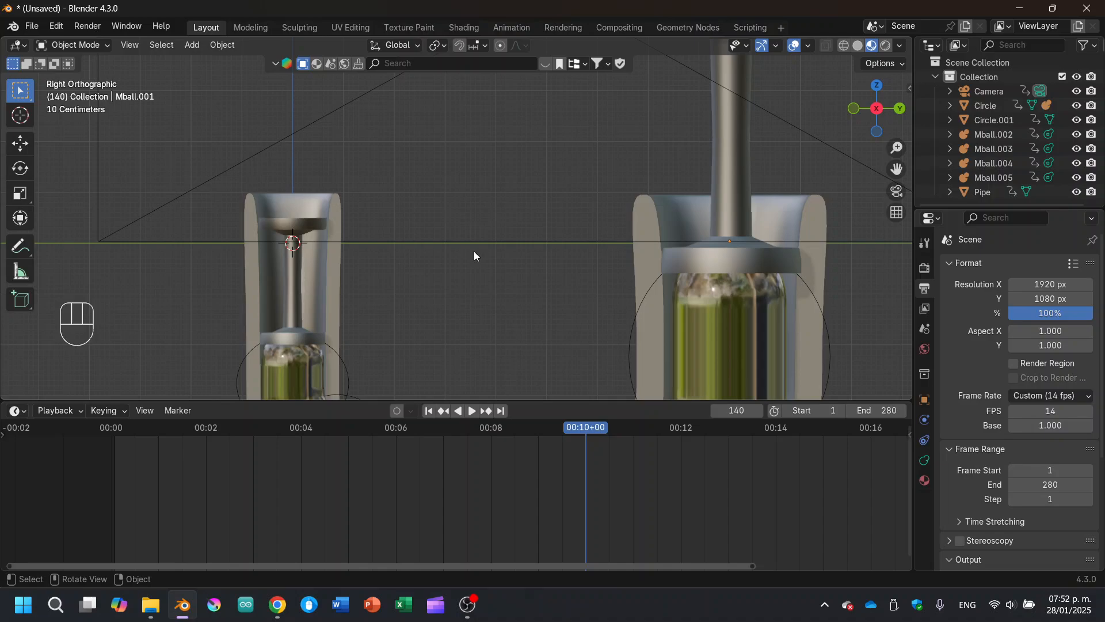
pyautogui.click(289, 295)
pyautogui.scroll(-2, 339, 312)
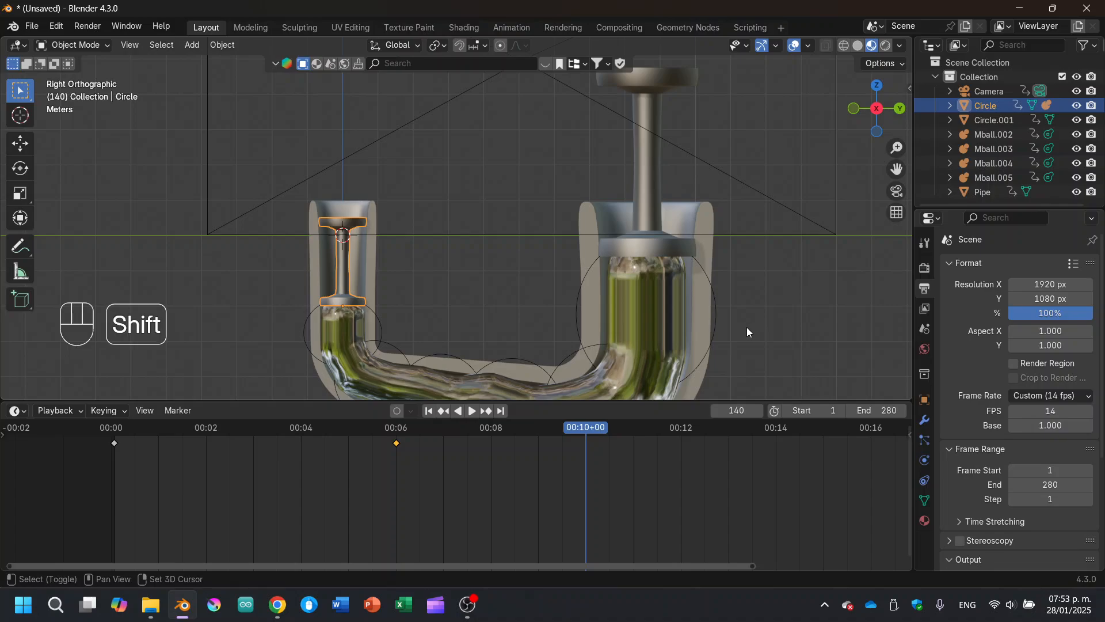
pyautogui.keyDown('shift'); pyautogui.moveTo(747, 327); pyautogui.dragTo(631, 257, button='middle'); pyautogui.keyUp('shift')
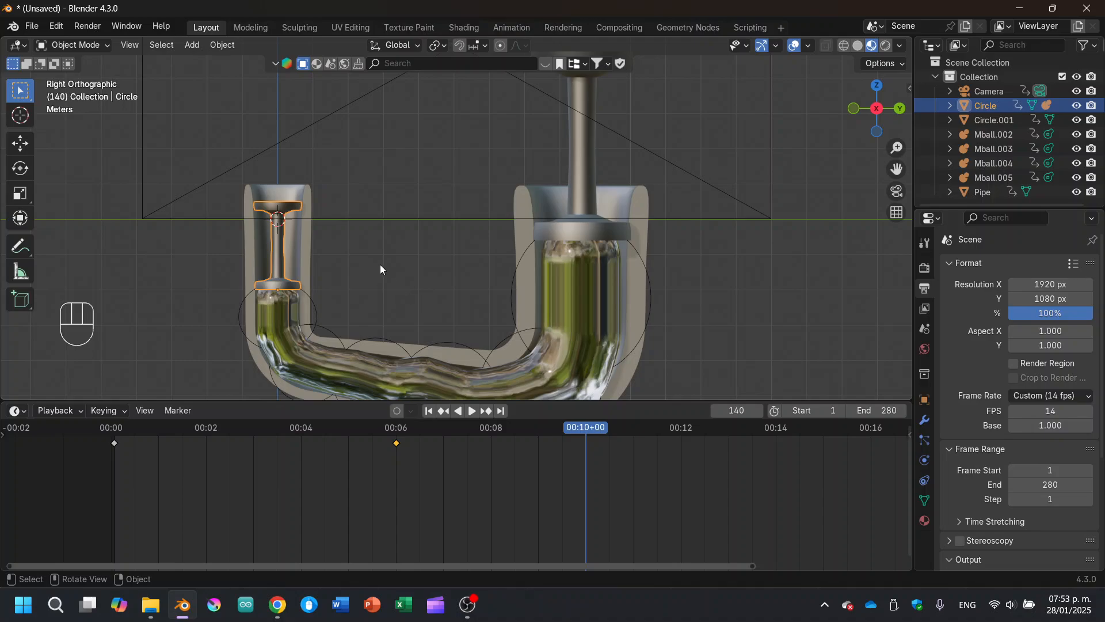
pyautogui.keyDown('shift'); pyautogui.moveTo(298, 295); pyautogui.dragTo(384, 296, button='middle'); pyautogui.keyUp('shift')
pyautogui.scroll(2, 412, 314)
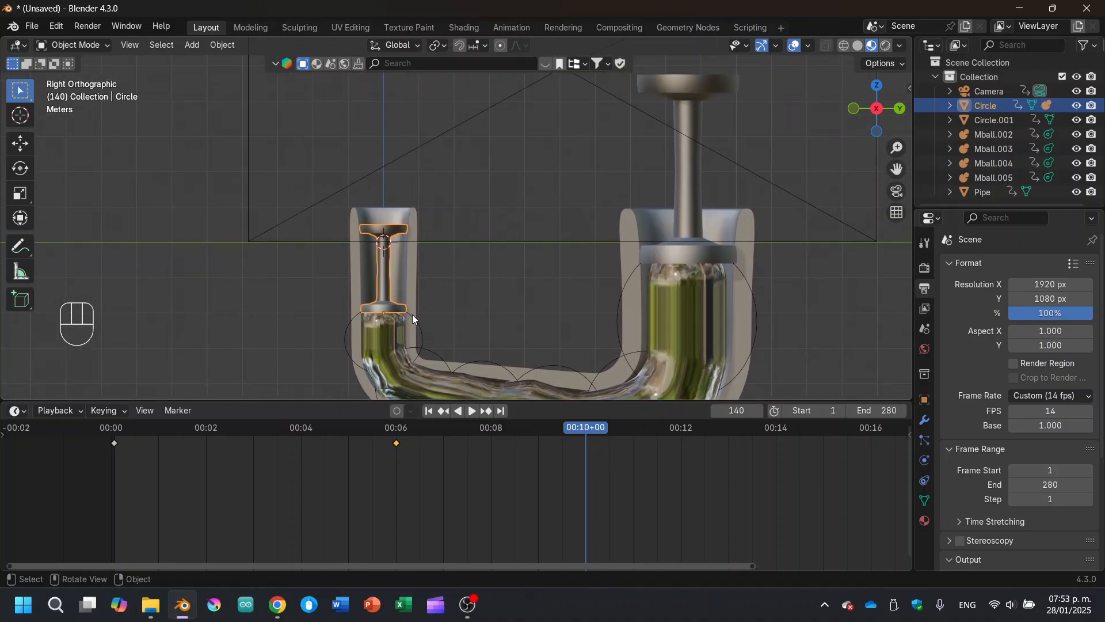
pyautogui.press('g')
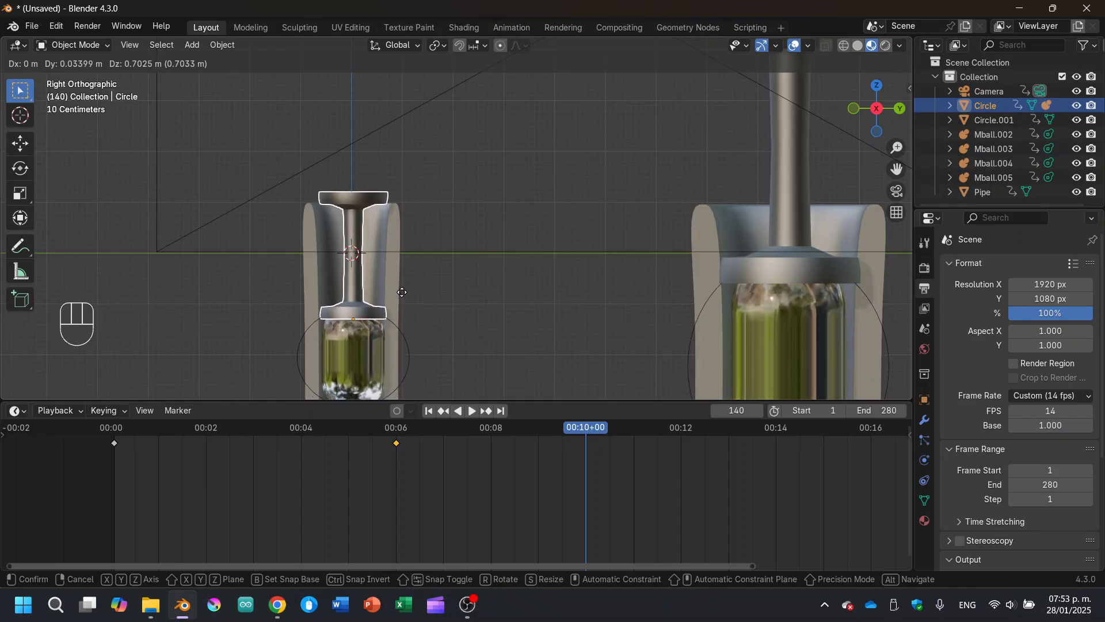
pyautogui.press('z')
pyautogui.press('ctrl')
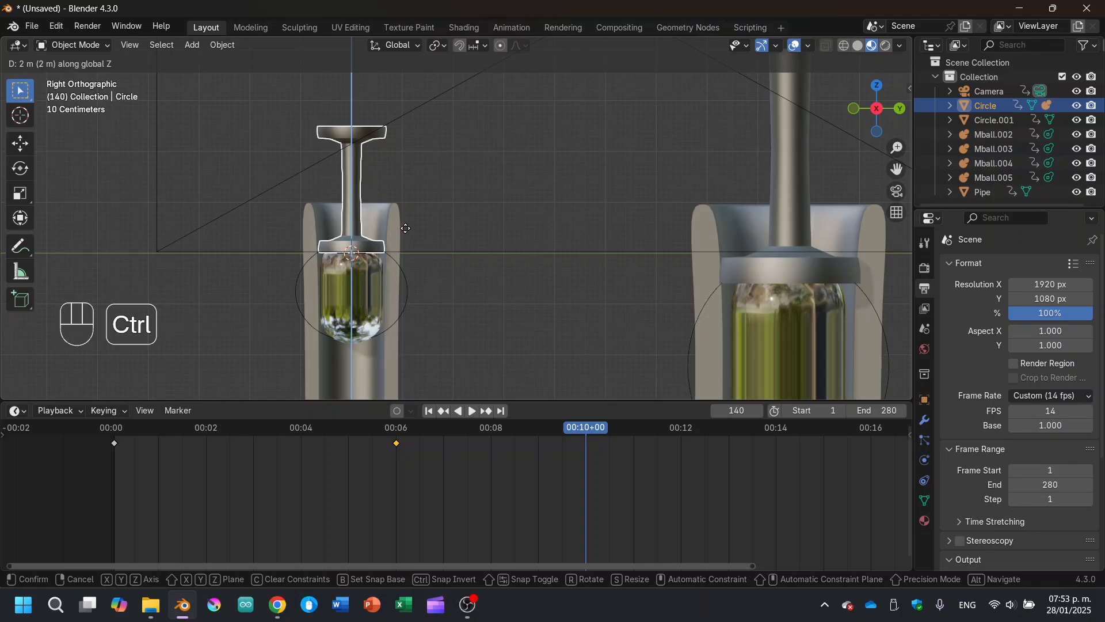
pyautogui.click(407, 227)
# Scale the metaball under the small piston along Z to about 2.052 so it rejoins the fluid in the bend.
pyautogui.keyDown('shift'); pyautogui.moveTo(434, 286); pyautogui.dragTo(465, 179, button='middle'); pyautogui.keyUp('shift')
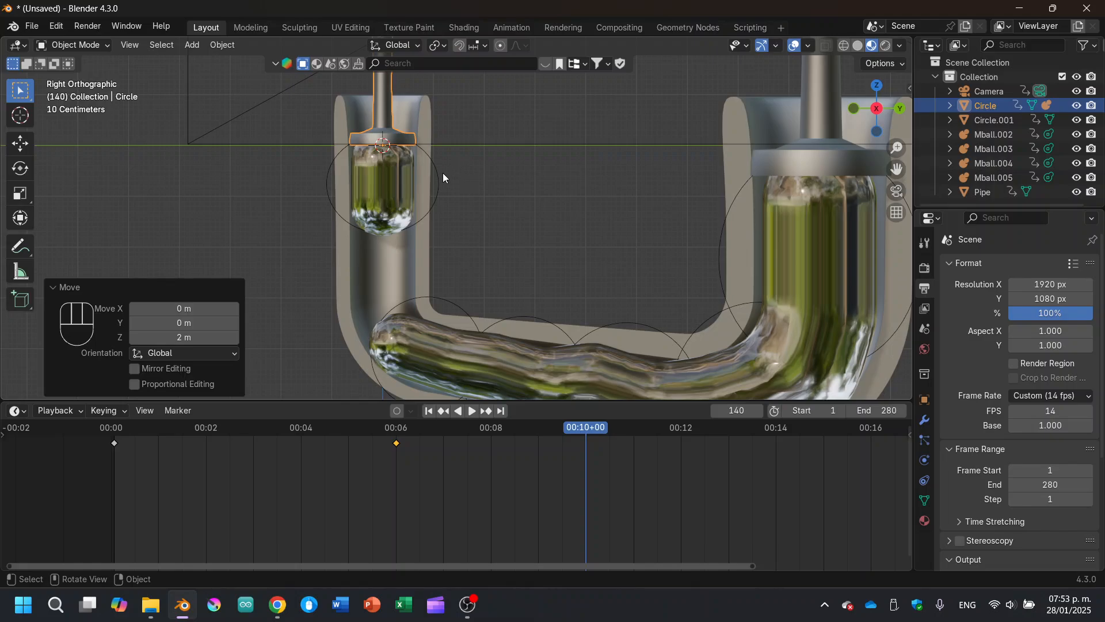
pyautogui.click(446, 178)
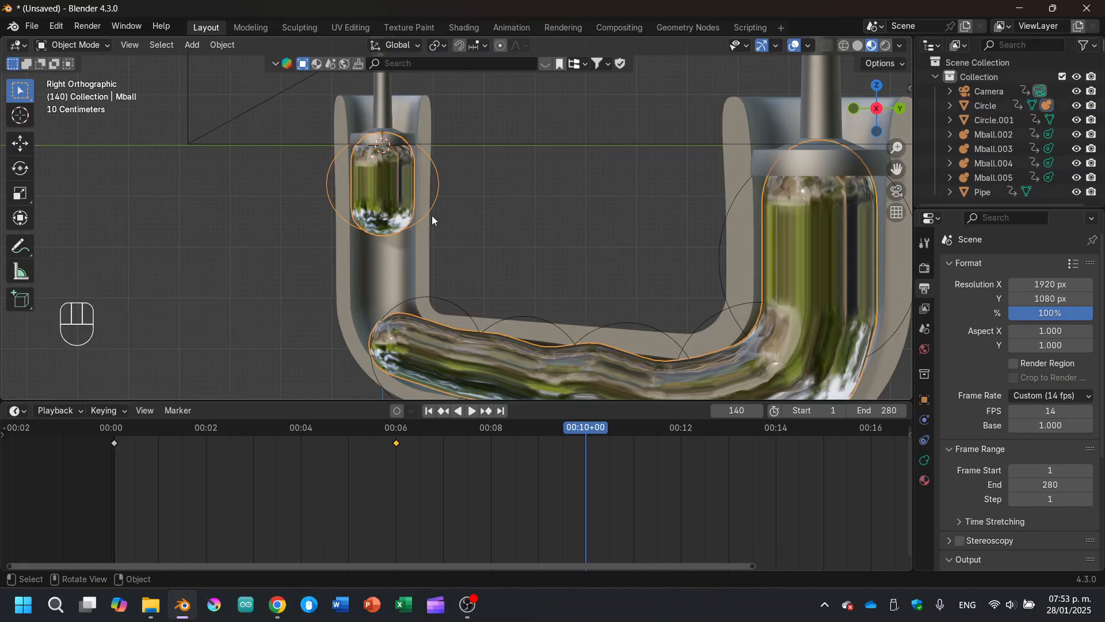
pyautogui.press('s')
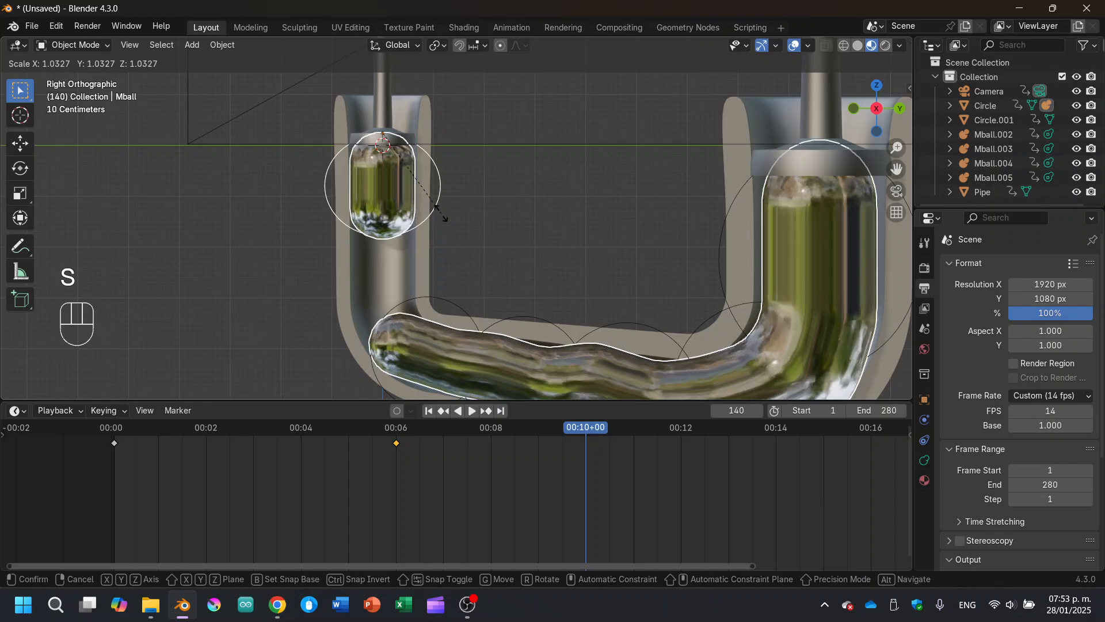
pyautogui.press('z')
pyautogui.click(567, 213)
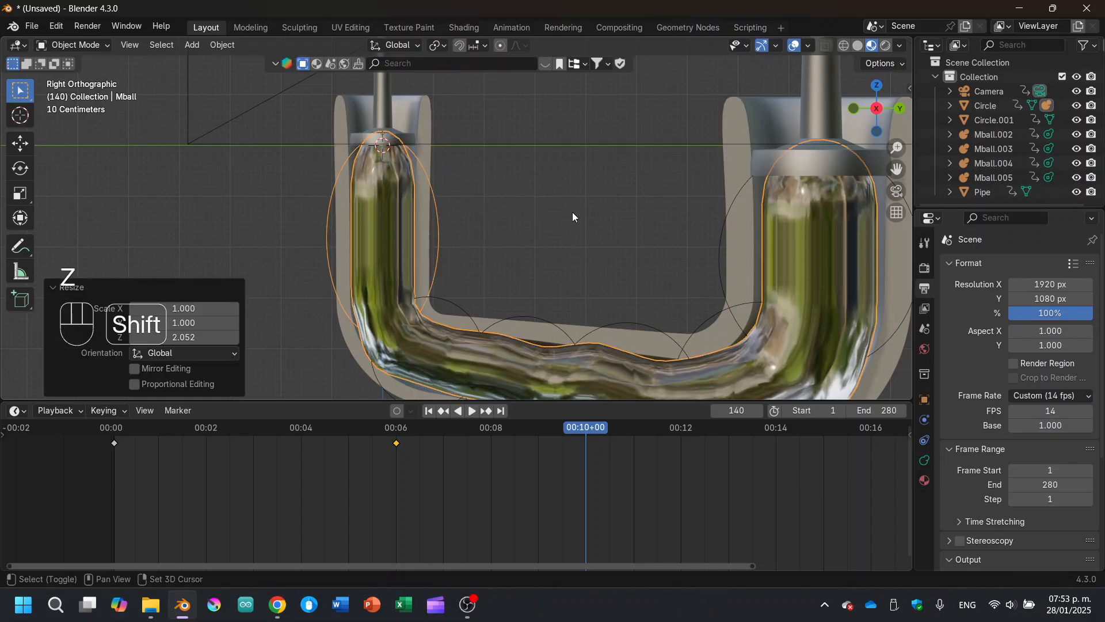
# Lower the large piston 2 m along the Z axis with snapping.
pyautogui.keyDown('shift'); pyautogui.moveTo(572, 212); pyautogui.dragTo(385, 254, button='middle'); pyautogui.keyUp('shift')
pyautogui.click(633, 167)
pyautogui.keyDown('shift'); pyautogui.moveTo(633, 167); pyautogui.dragTo(643, 259, button='middle'); pyautogui.keyUp('shift')
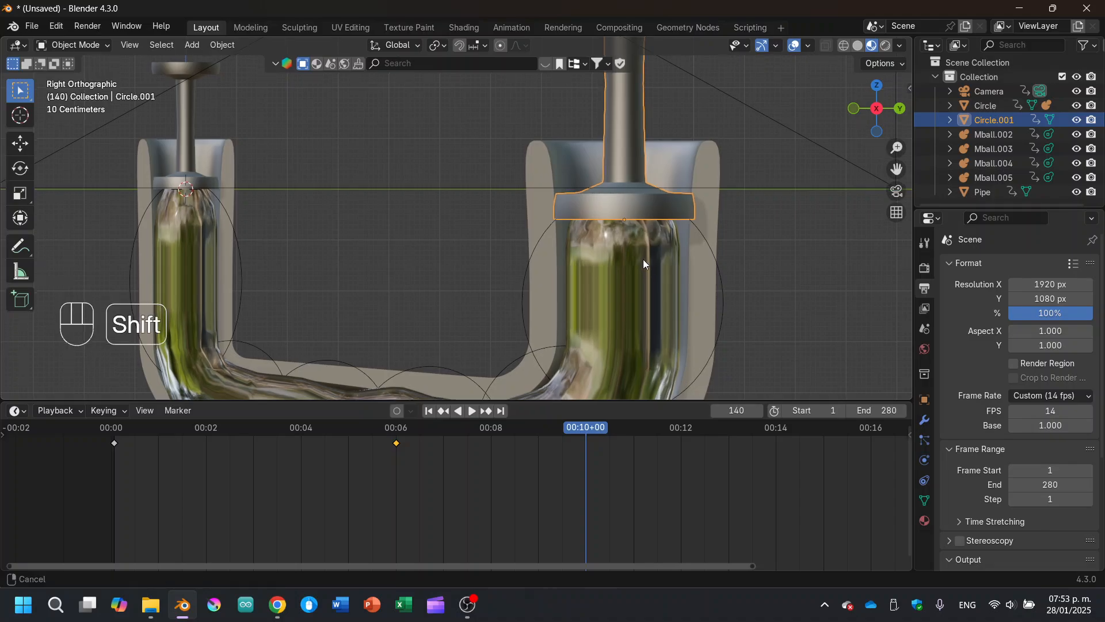
pyautogui.scroll(3, 542, 183)
pyautogui.scroll(-4, 554, 169)
pyautogui.press('g')
pyautogui.press('z')
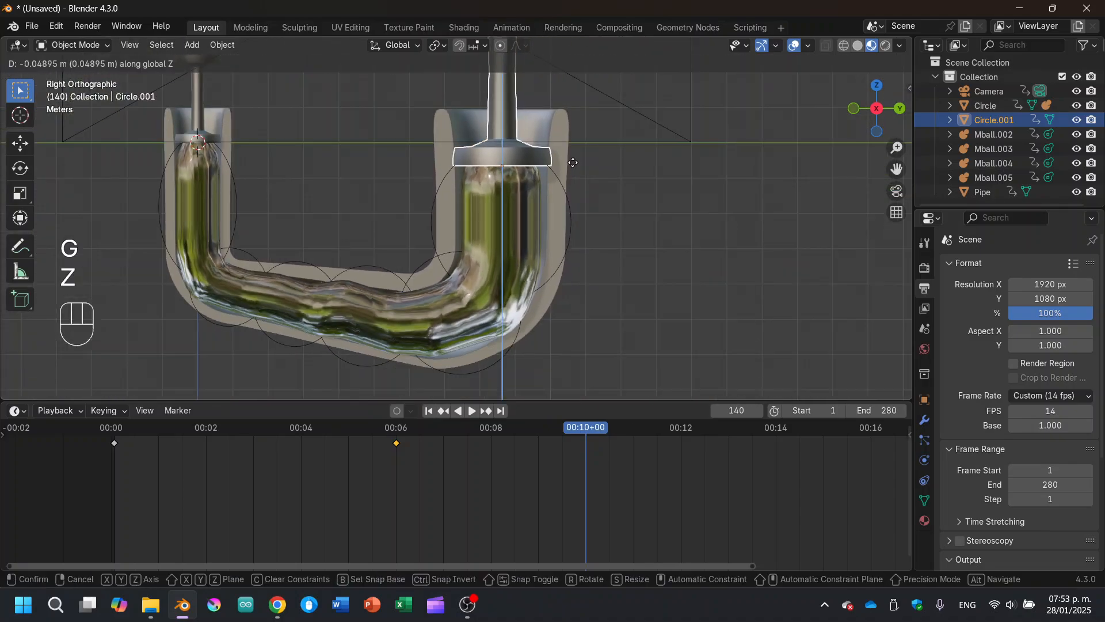
pyautogui.press('ctrl')
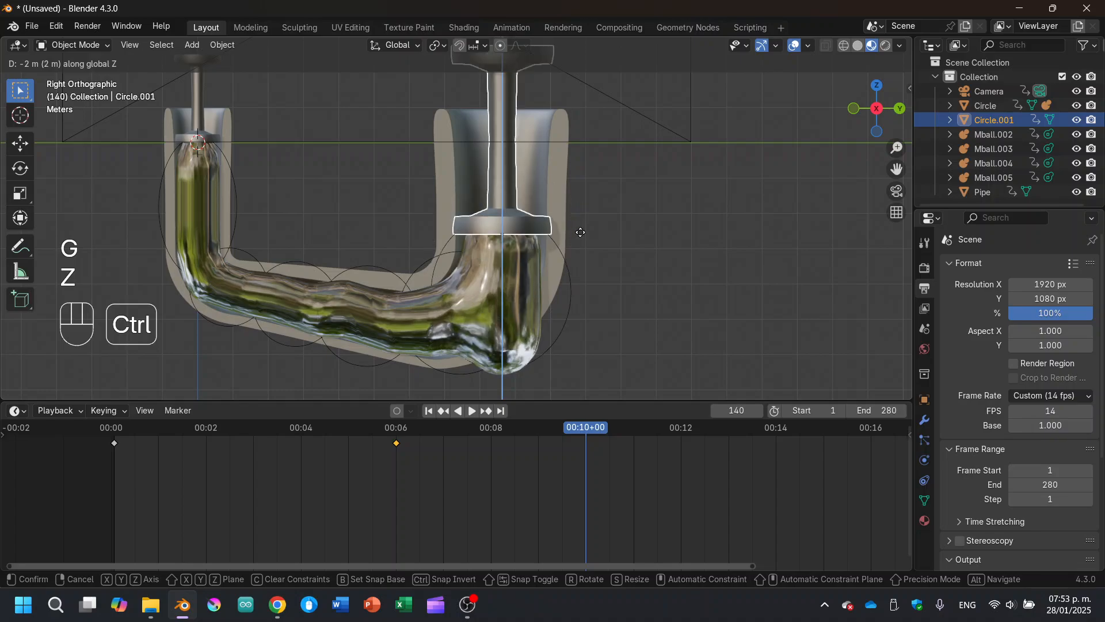
pyautogui.click(581, 254)
# Scale the metaball under the large piston along Z to about 0.53 so the fluid fits the pipe bend.
pyautogui.click(574, 307)
pyautogui.press('s')
pyautogui.press('z')
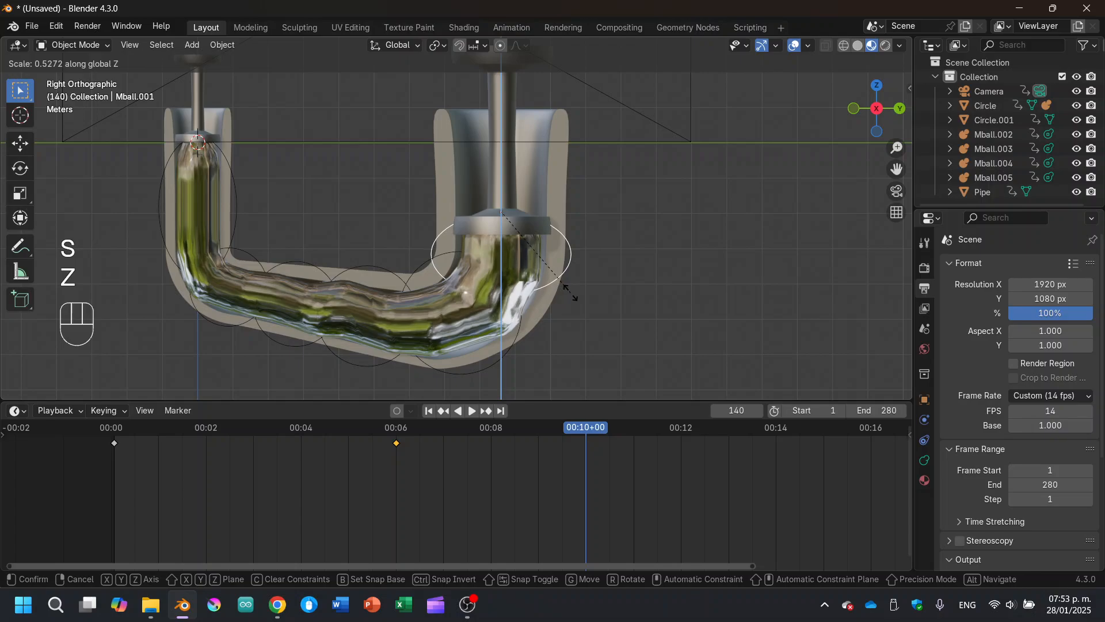
pyautogui.click(572, 297)
pyautogui.click(611, 287)
# Insert keyframes for all objects at frame 140, the 10-second mark.
pyautogui.keyDown('shift'); pyautogui.moveTo(588, 244); pyautogui.dragTo(689, 266, button='middle'); pyautogui.keyUp('shift')
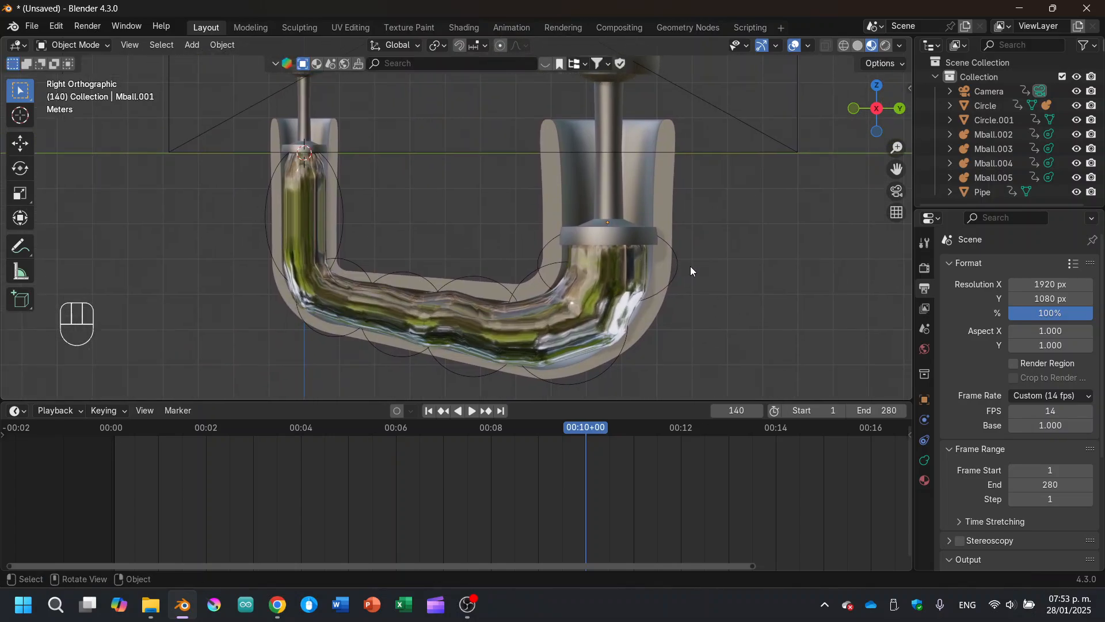
pyautogui.scroll(-2, 680, 247)
pyautogui.press('a')
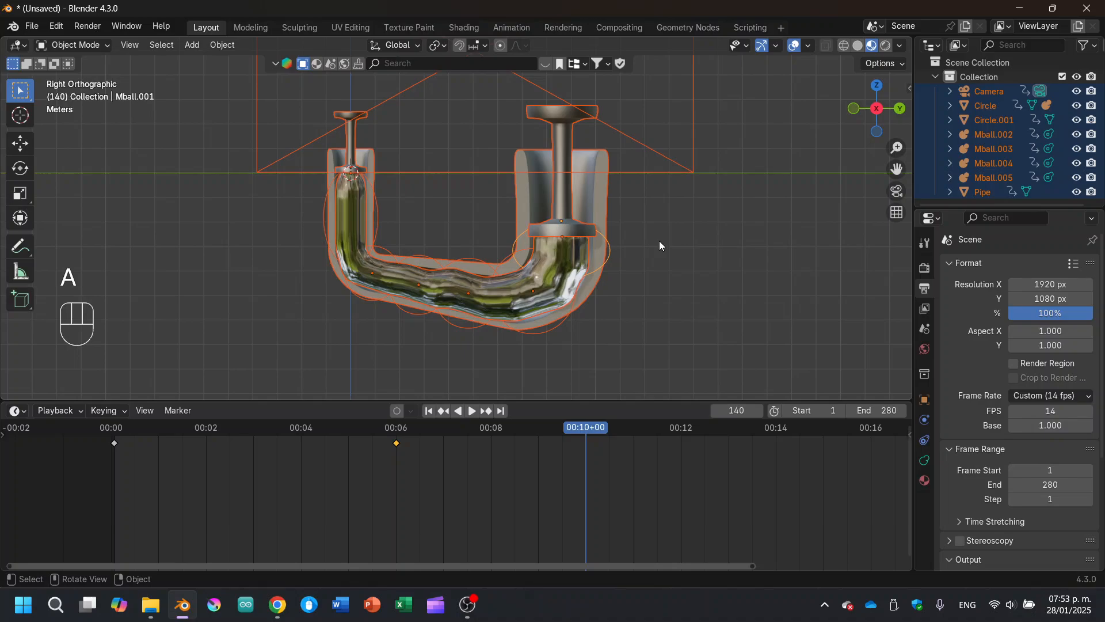
pyautogui.click(658, 241)
# Select all press objects from Circle through Pipe, leaving out the camera.
pyautogui.keyDown('shift'); pyautogui.moveTo(682, 271); pyautogui.dragTo(558, 306, button='middle'); pyautogui.keyUp('shift')
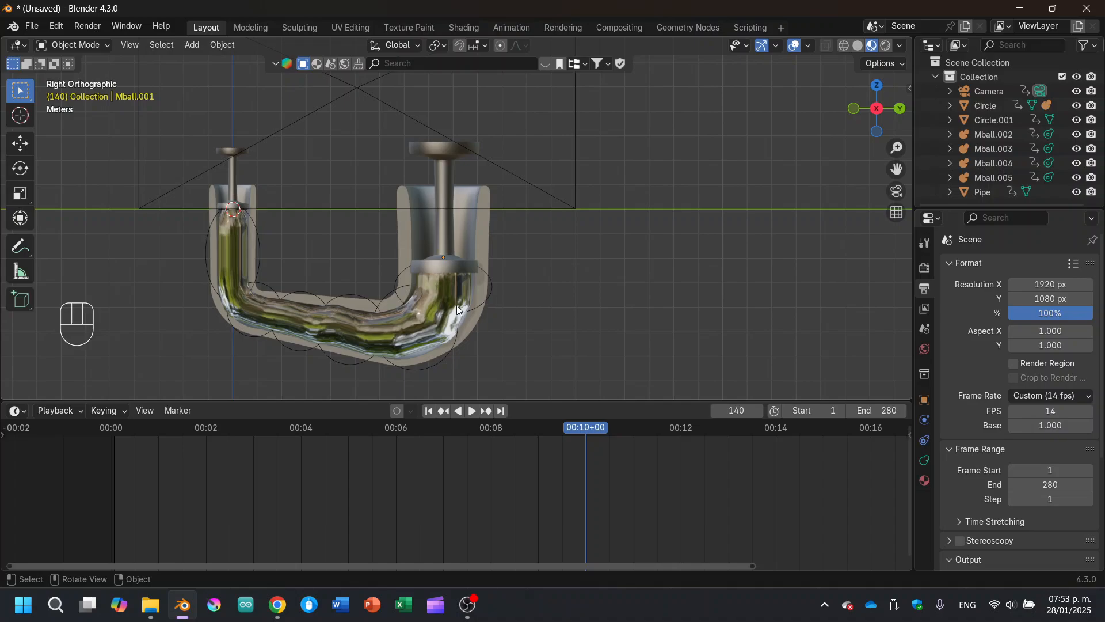
pyautogui.keyDown('shift'); pyautogui.moveTo(457, 305); pyautogui.dragTo(516, 321, button='middle'); pyautogui.keyUp('shift')
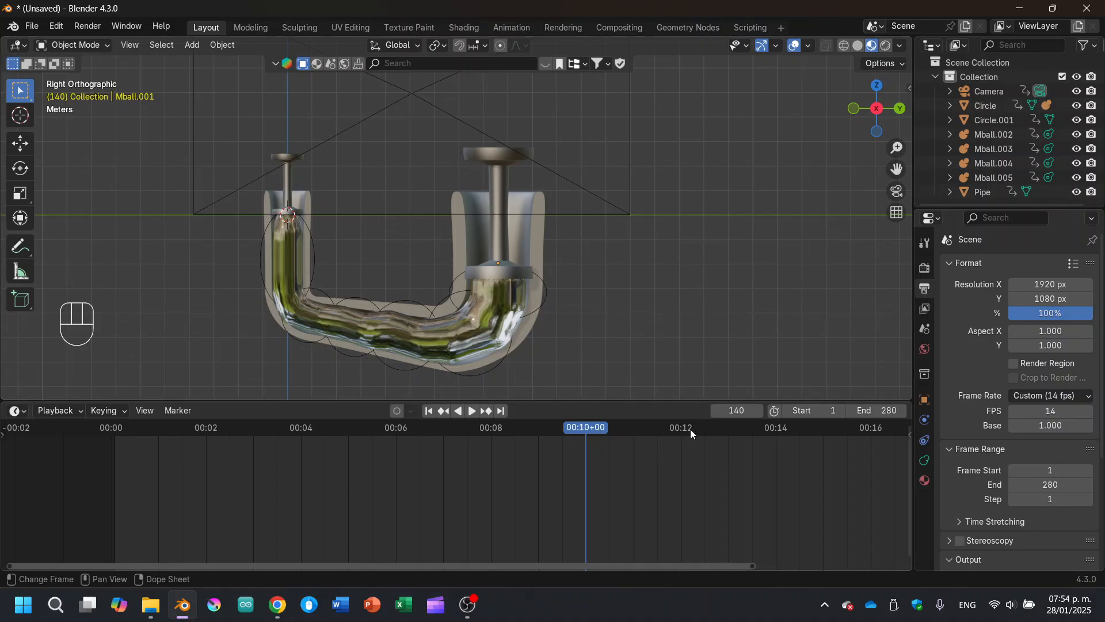
pyautogui.moveTo(690, 431); pyautogui.dragTo(407, 470, button='middle')
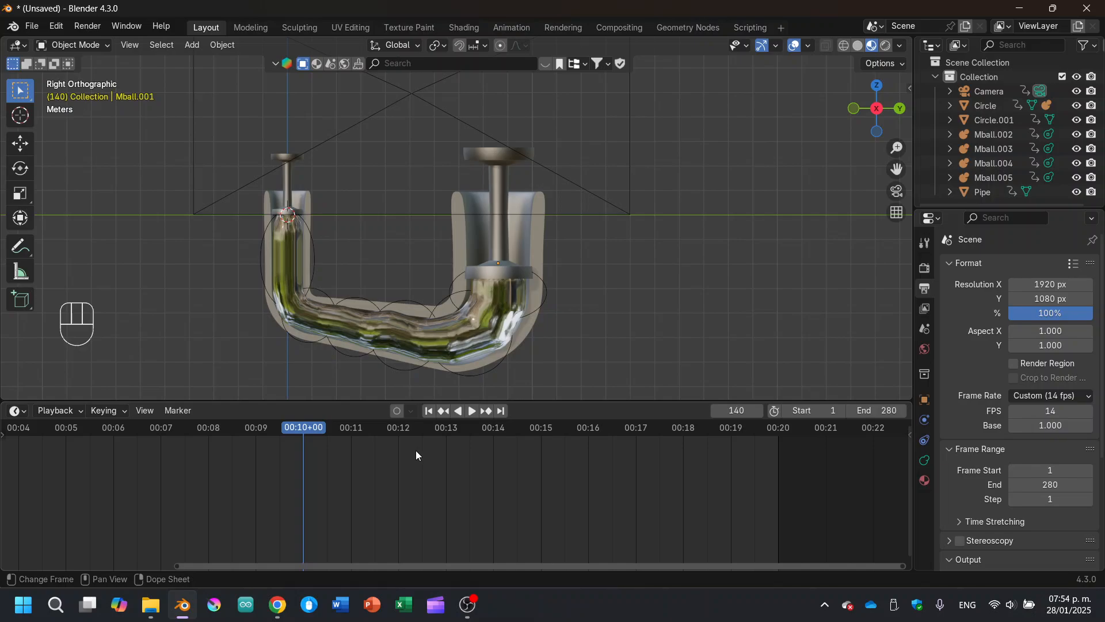
pyautogui.scroll(-2, 509, 304)
pyautogui.scroll(2, 328, 324)
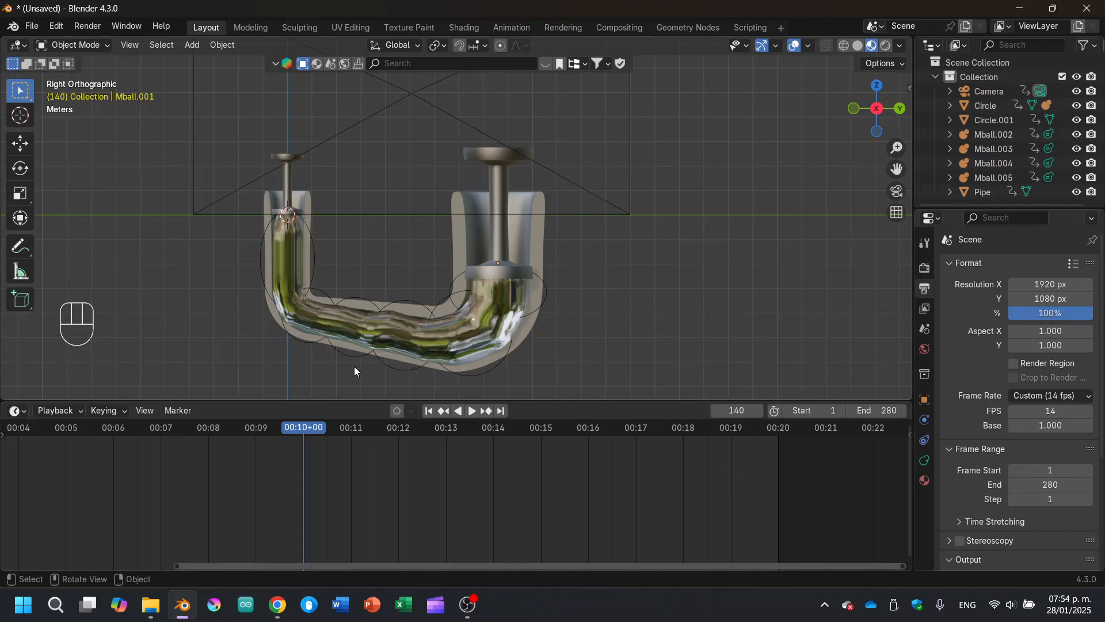
pyautogui.moveTo(235, 356); pyautogui.dragTo(561, 278)
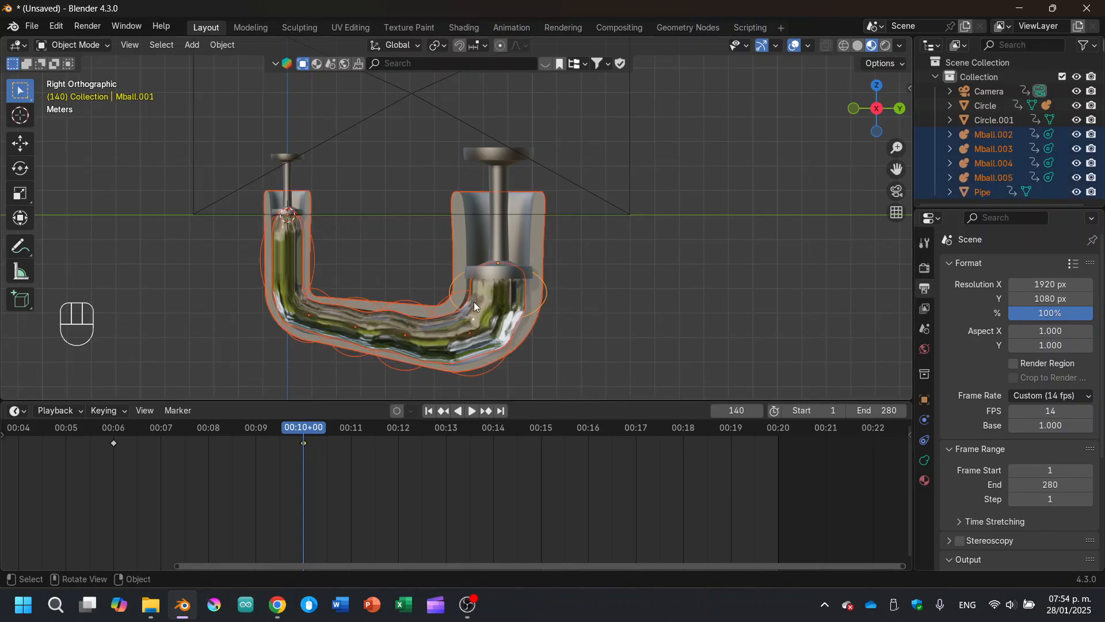
pyautogui.click(601, 300)
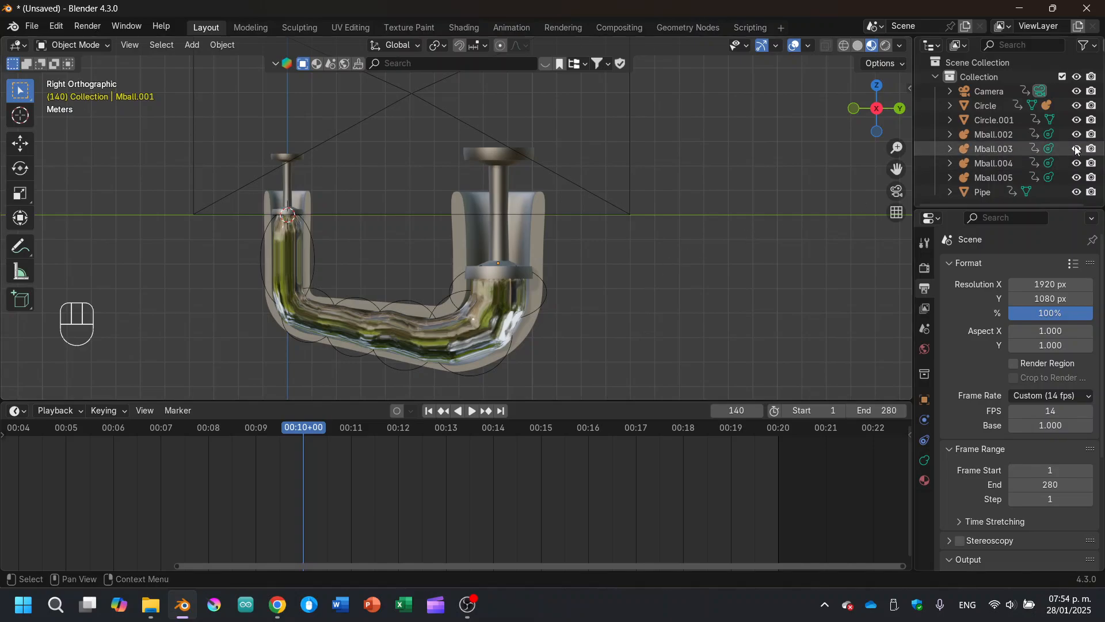
pyautogui.click(986, 192)
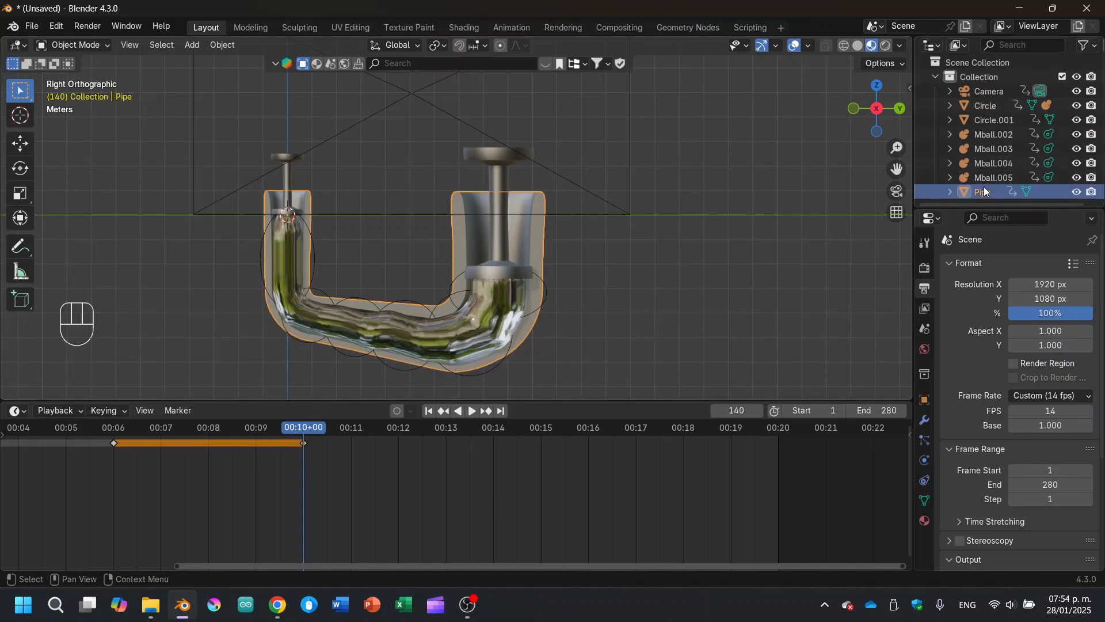
pyautogui.keyDown('shift'); pyautogui.click(988, 104); pyautogui.keyUp('shift')
pyautogui.scroll(-3, 617, 194)
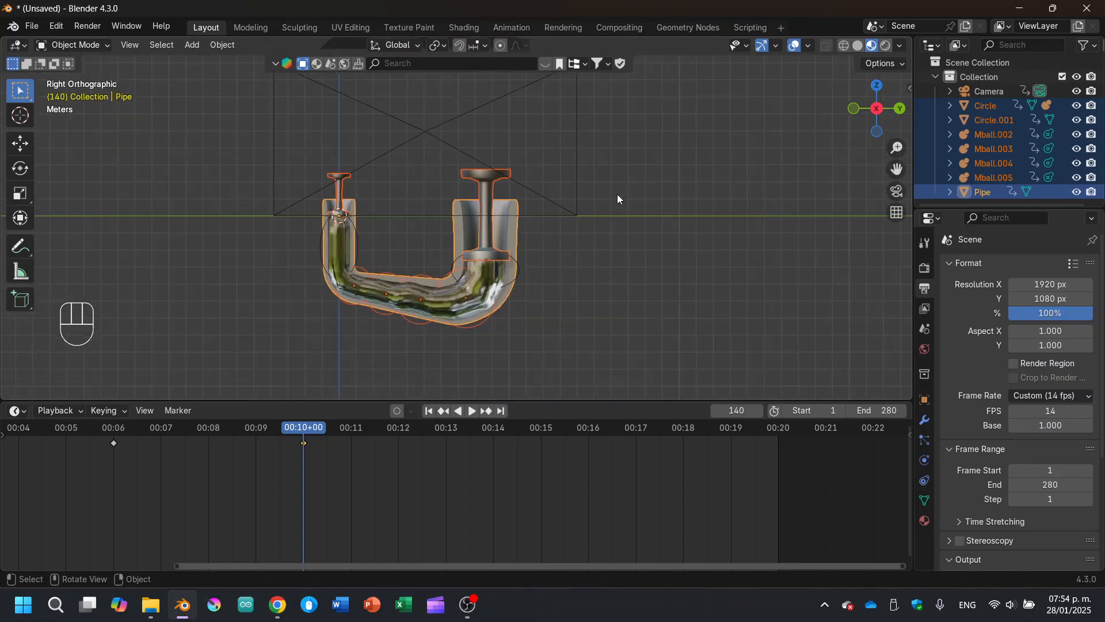
pyautogui.scroll(3, 619, 193)
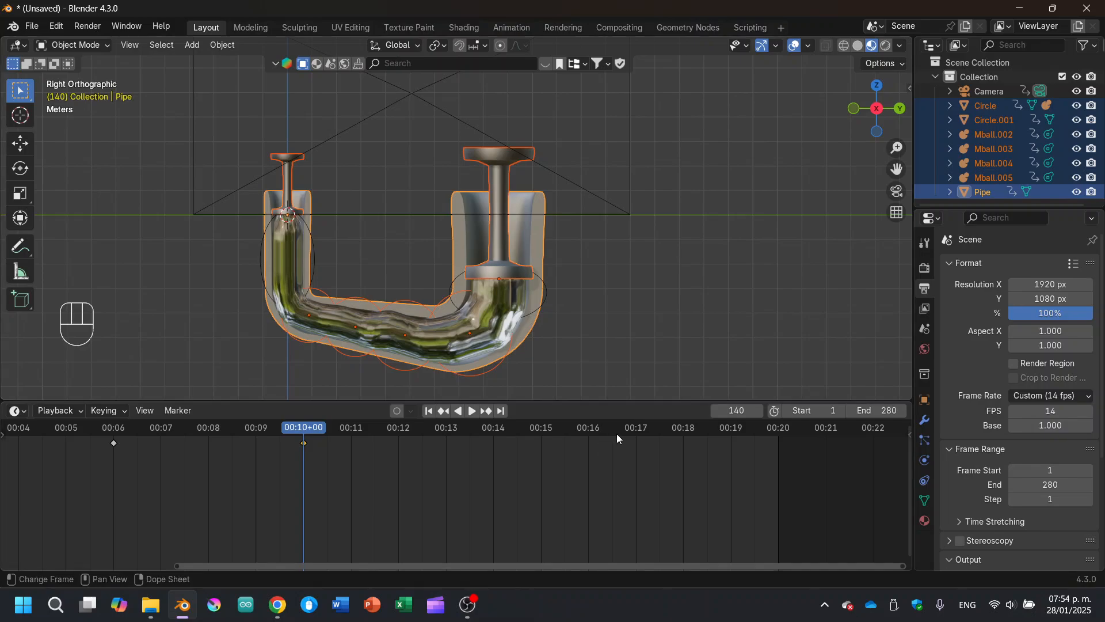
# At frame 280, move the selected press objects about -16.7 m in Y and 2.3 m in Z.
pyautogui.click(635, 434)
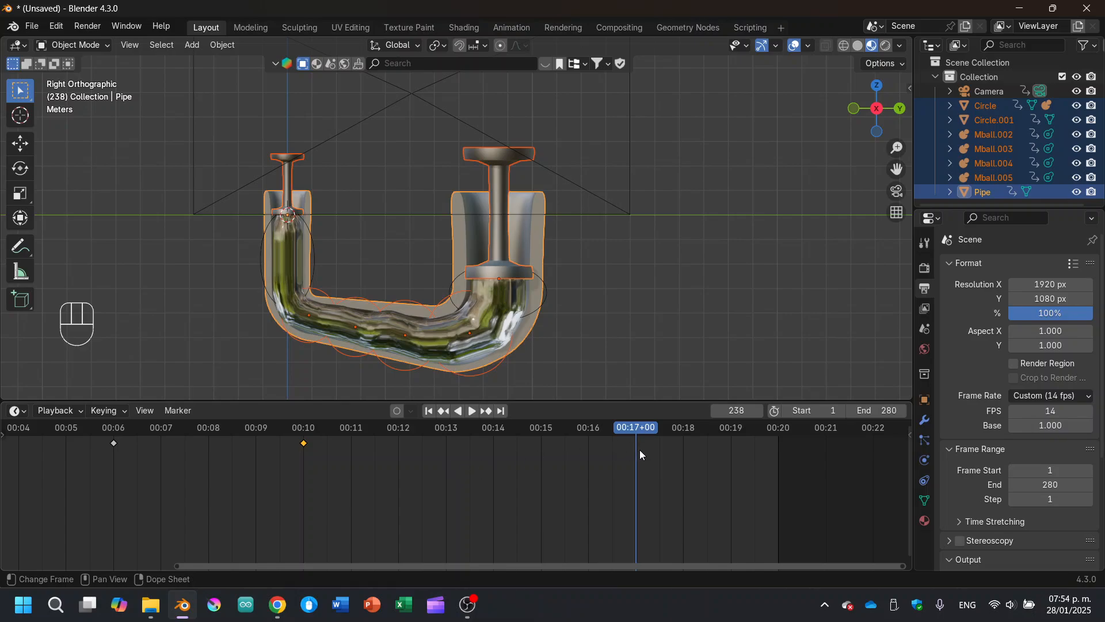
pyautogui.click(776, 430)
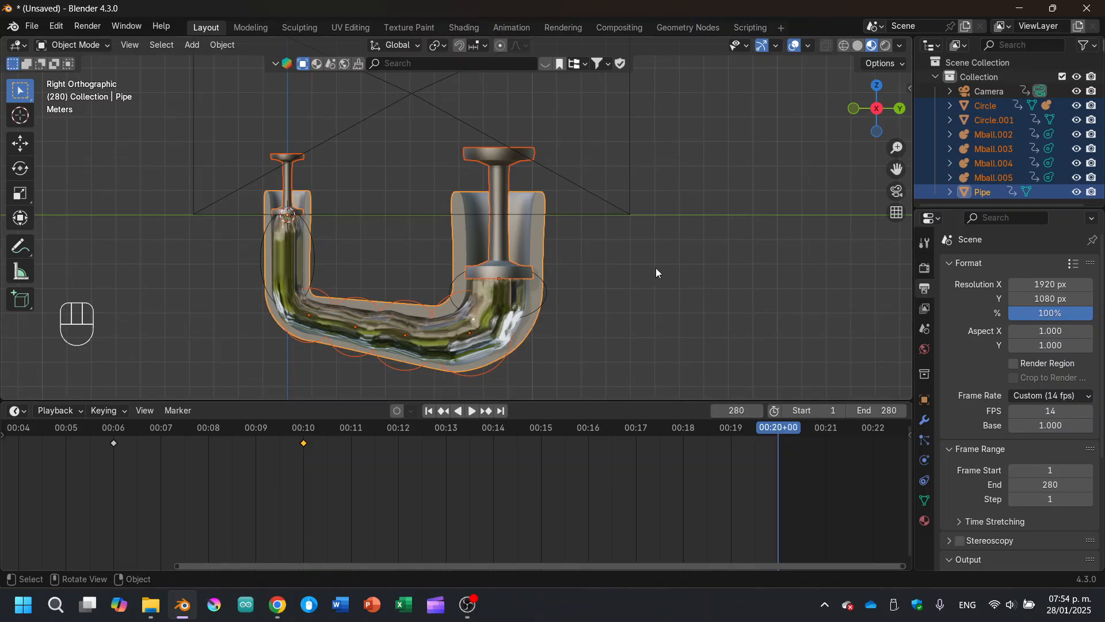
pyautogui.press('g')
pyautogui.press('y')
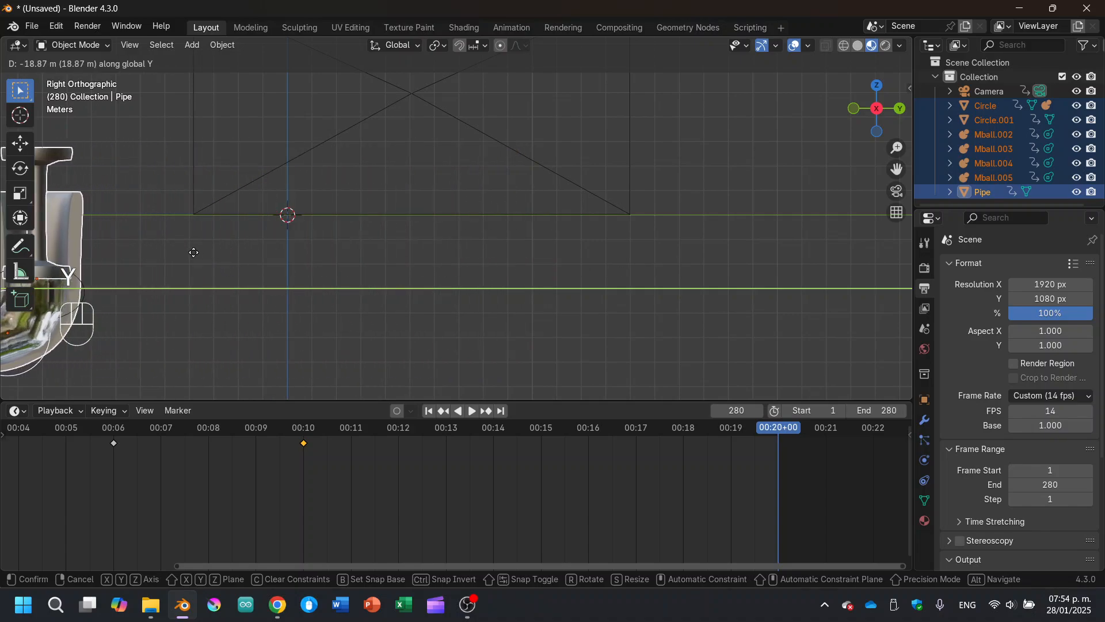
pyautogui.press('y')
pyautogui.press('y')
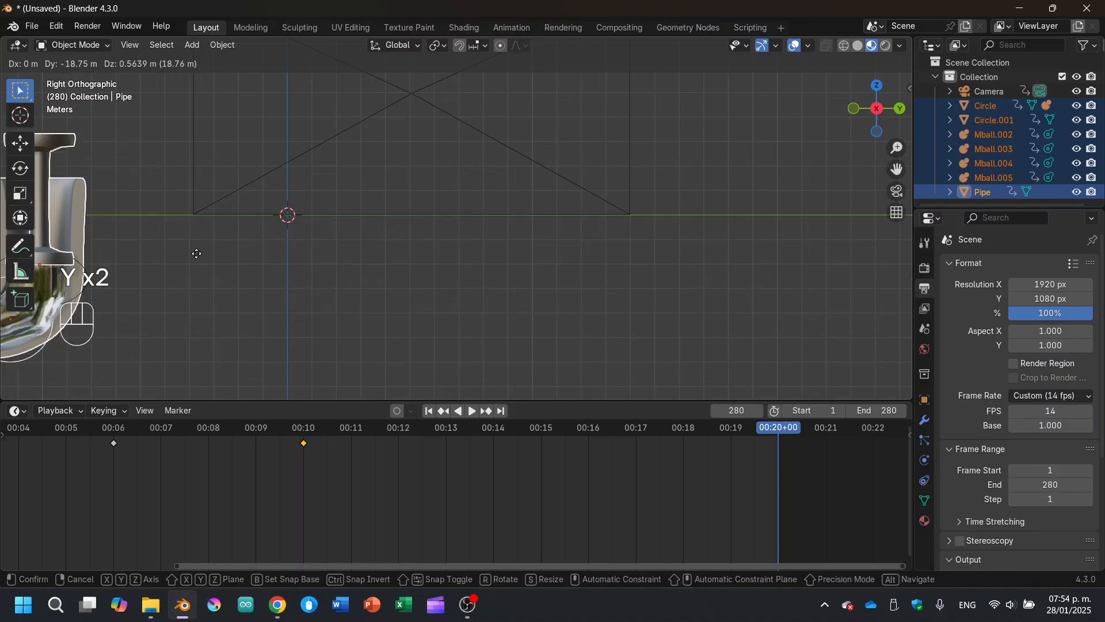
pyautogui.click(248, 206)
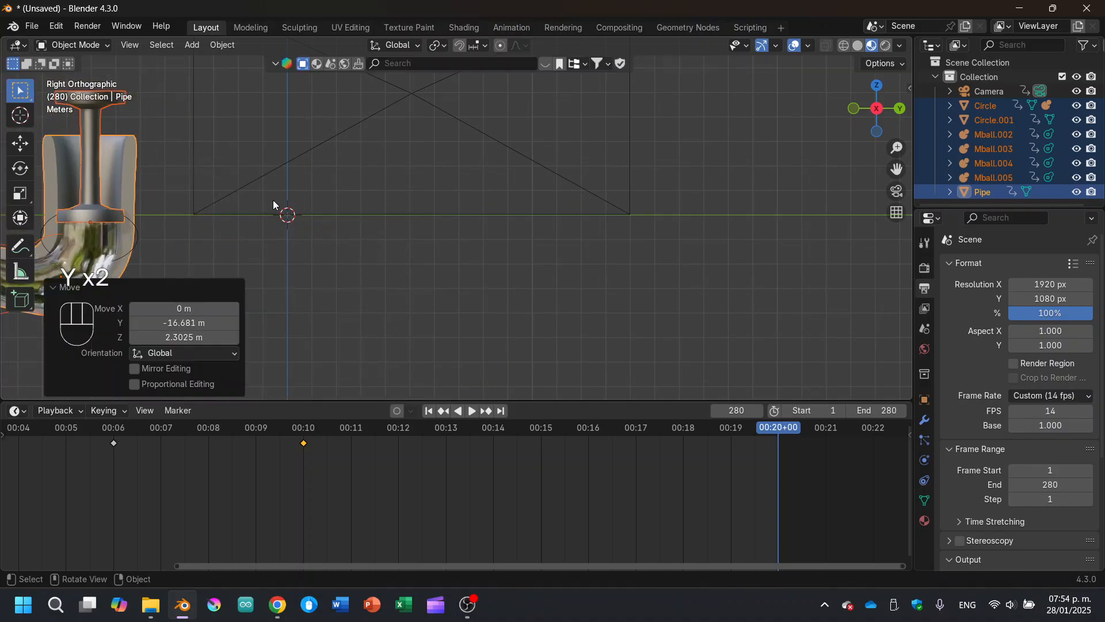
# Insert keyframes for all objects at frame 280 while checking the camera view, then clear the selection.
pyautogui.click(896, 191)
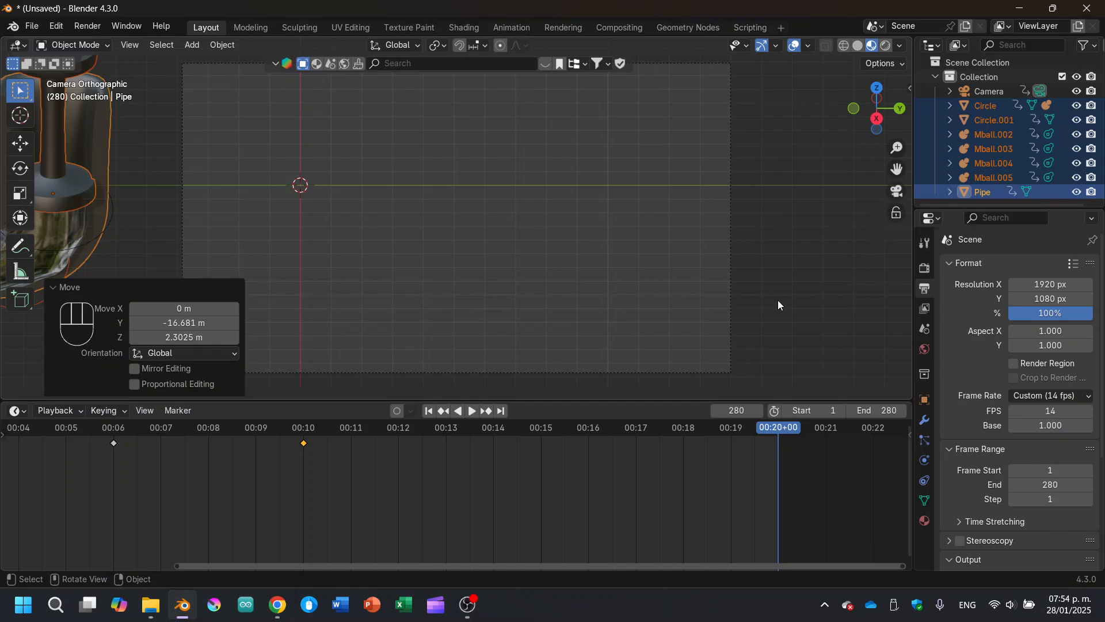
pyautogui.click(748, 218)
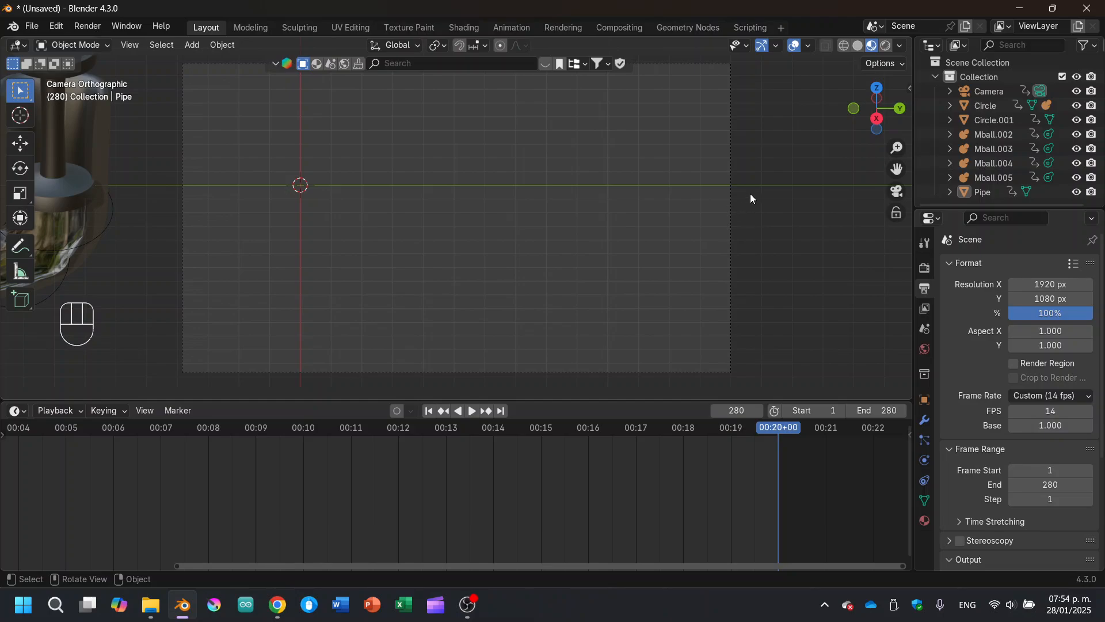
pyautogui.press('a')
pyautogui.press('i')
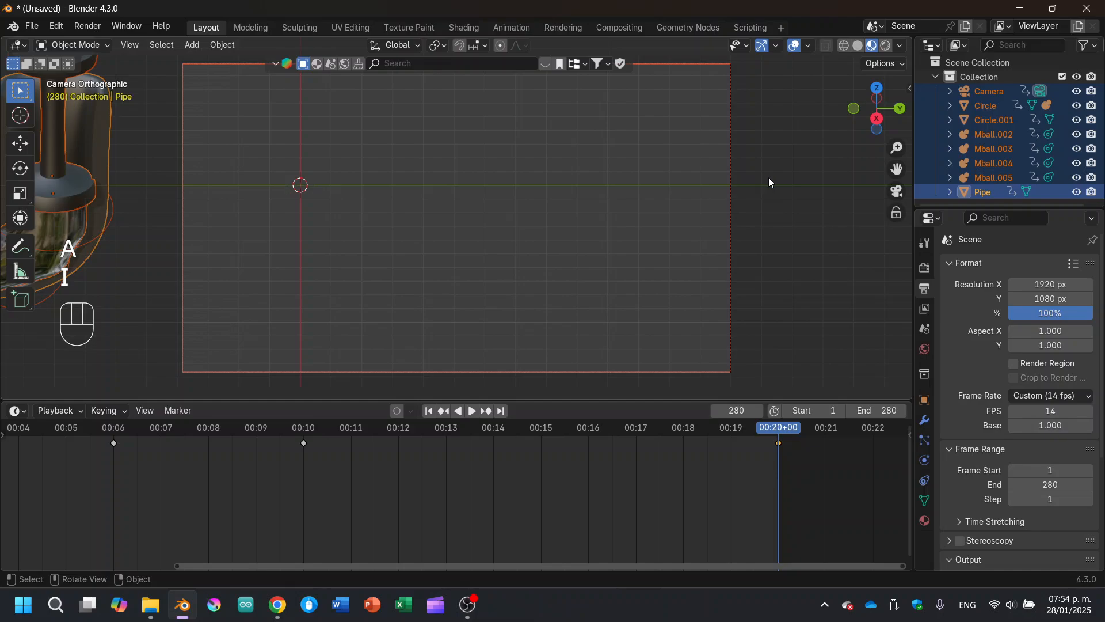
pyautogui.click(767, 184)
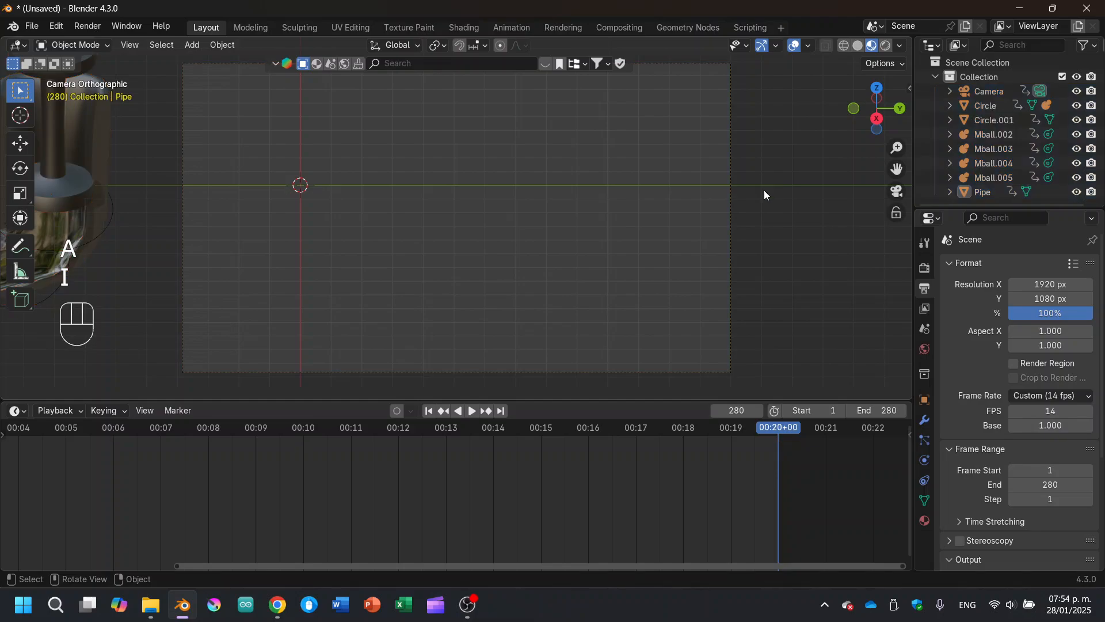
# Play the animation from the first frame and review the press's exit between 10 and 20 seconds through the camera.
pyautogui.click(432, 413)
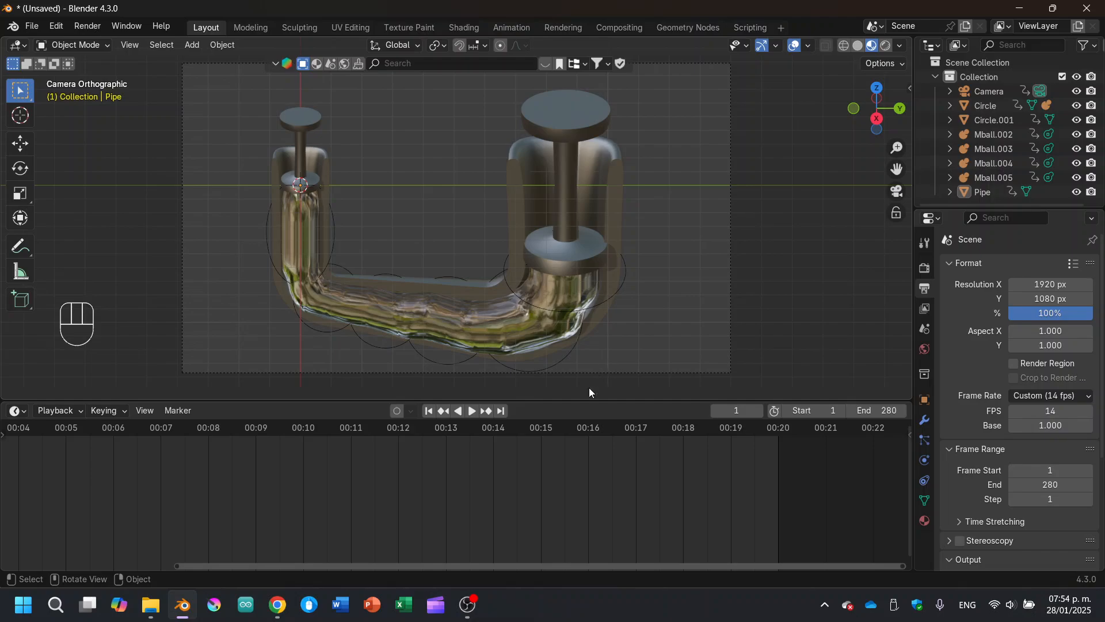
pyautogui.moveTo(571, 443); pyautogui.dragTo(745, 472, button='middle')
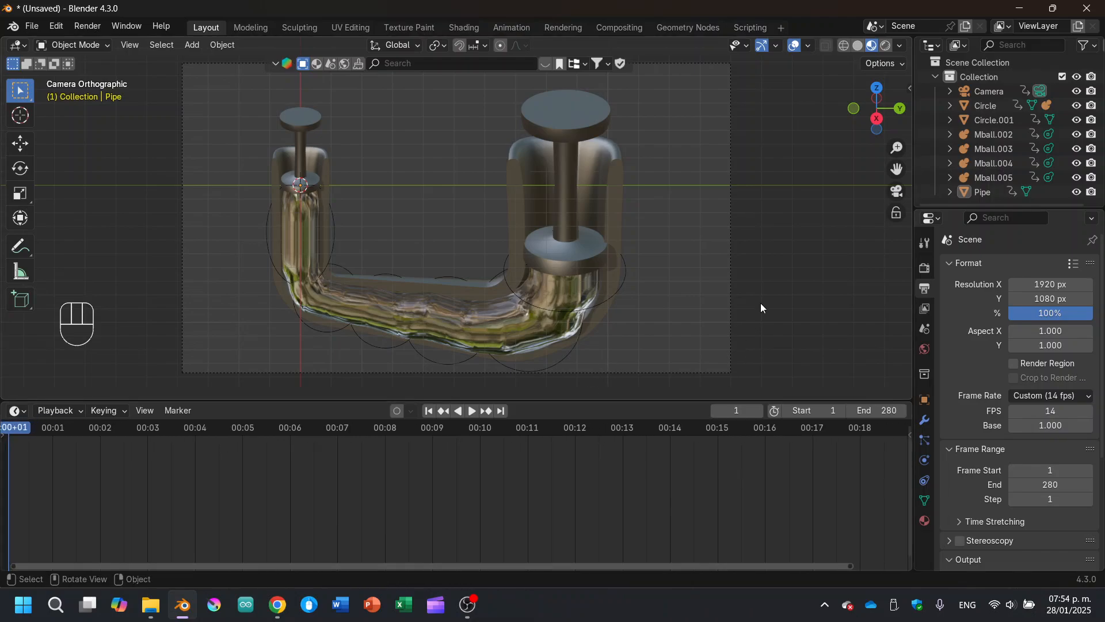
pyautogui.press('space')
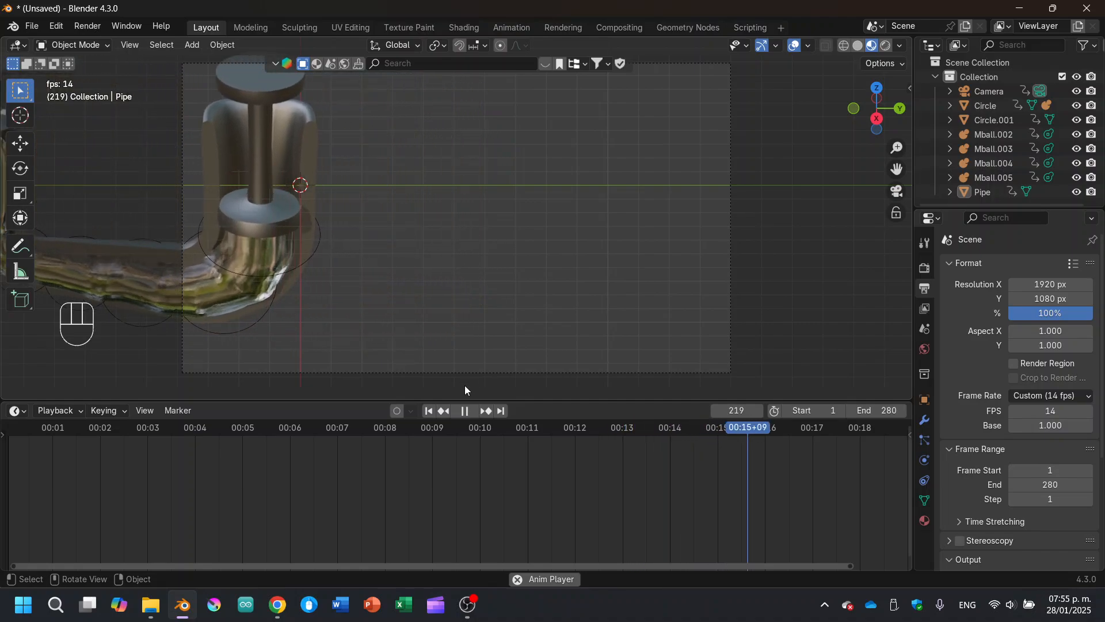
pyautogui.press('space')
pyautogui.click(430, 409)
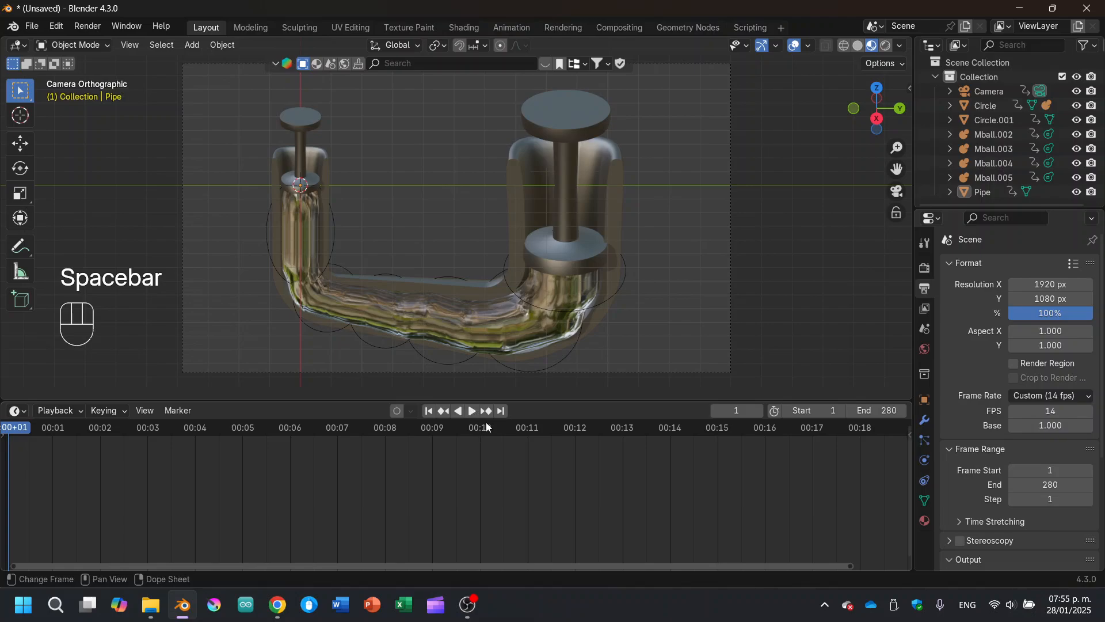
pyautogui.click(487, 428)
pyautogui.press('space')
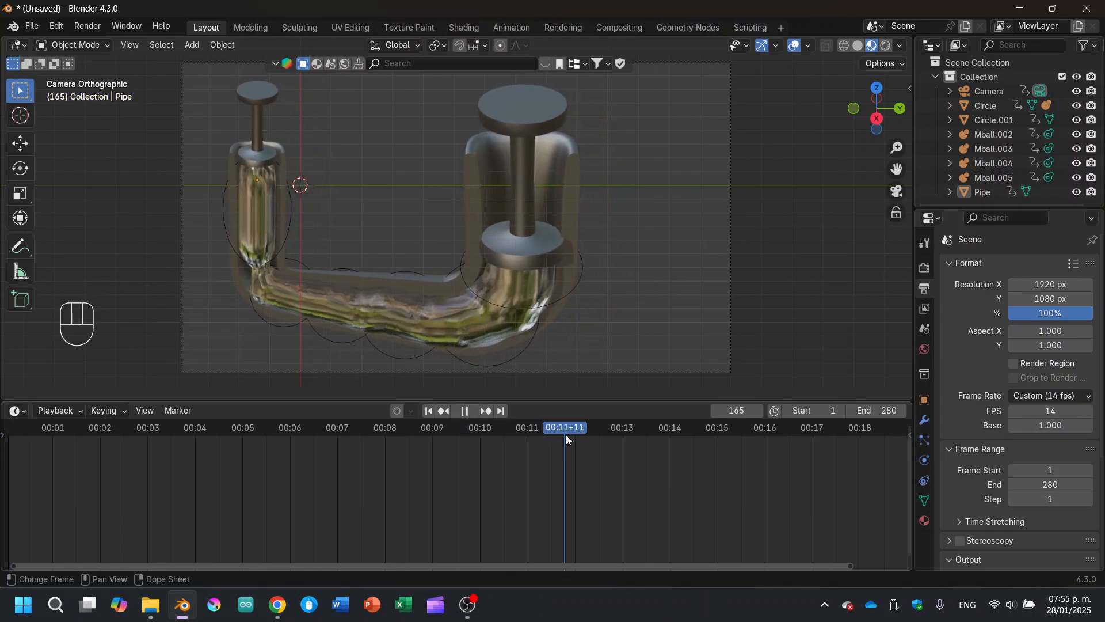
pyautogui.moveTo(583, 436)
pyautogui.mouseDown()
pyautogui.moveTo(462, 414)
pyautogui.moveTo(594, 418)
pyautogui.mouseUp()
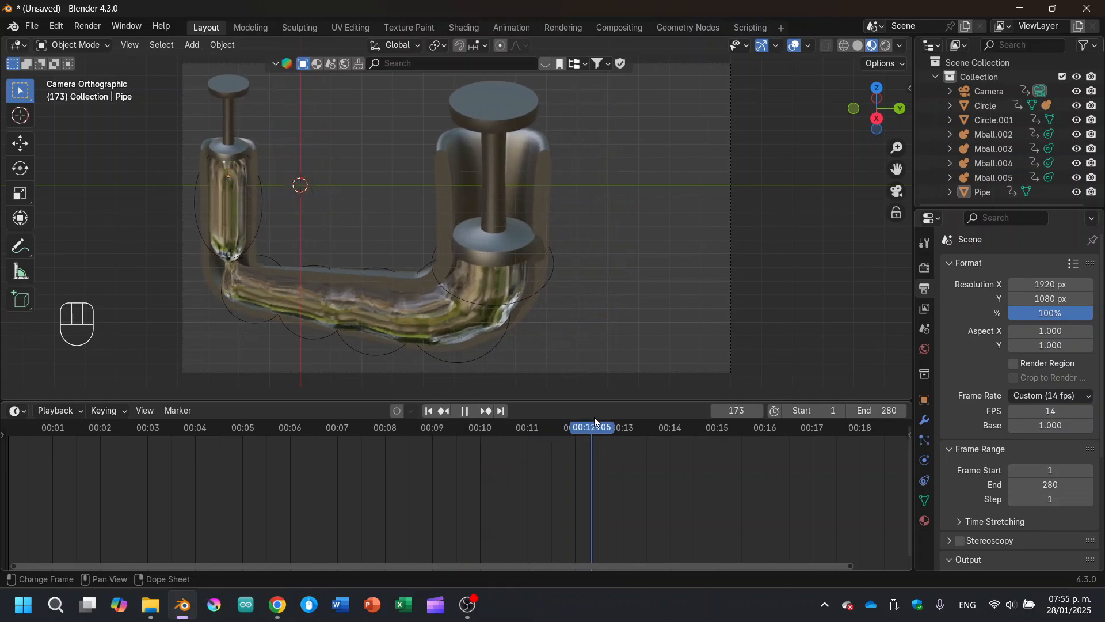
pyautogui.press('space')
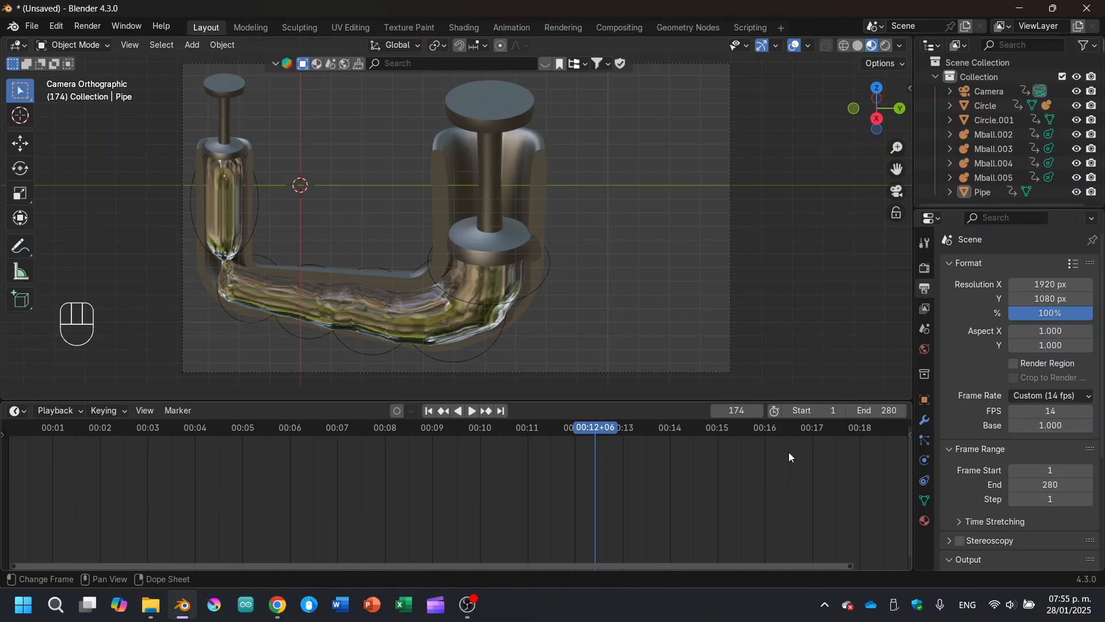
pyautogui.moveTo(770, 453); pyautogui.dragTo(594, 453, button='middle')
# Delete the keyframes of all objects at frame 280, the 20-second mark.
pyautogui.click(782, 430)
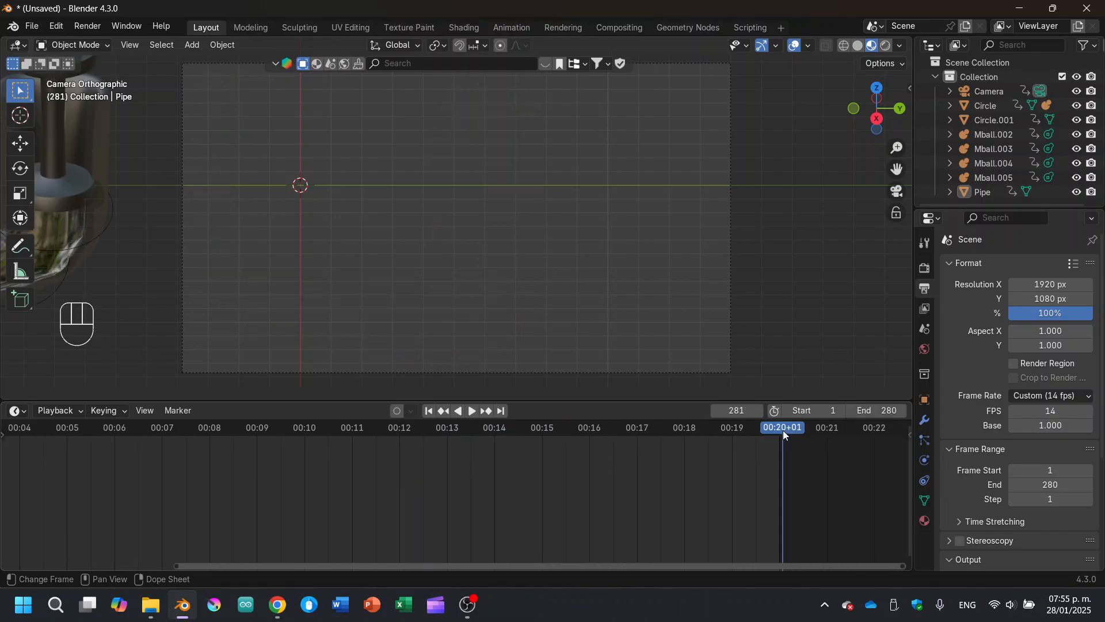
pyautogui.press('a')
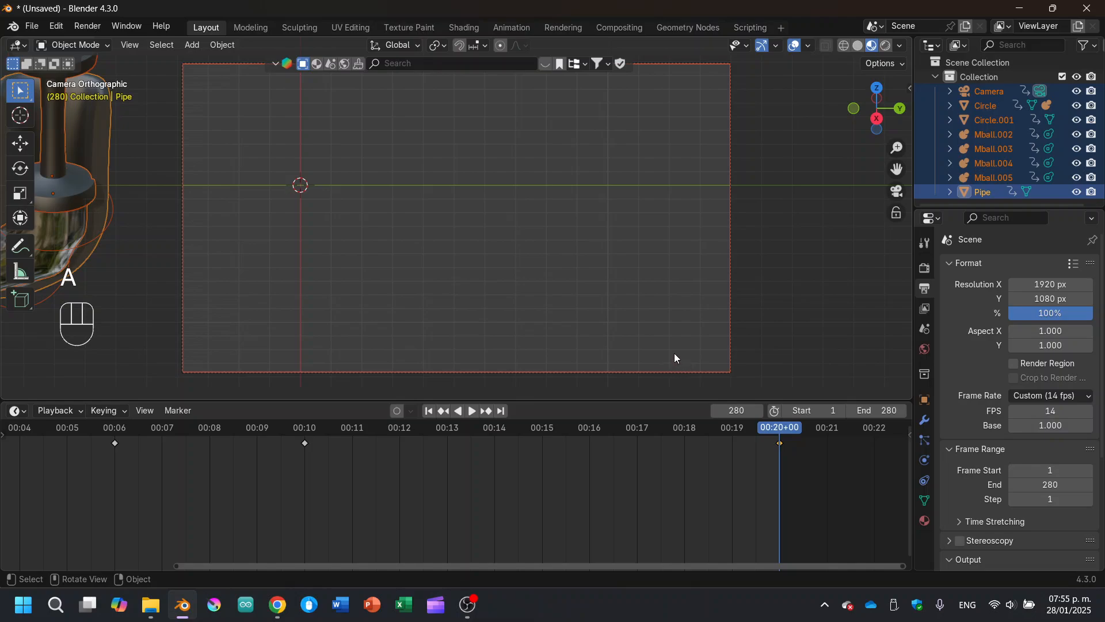
pyautogui.rightClick(780, 443)
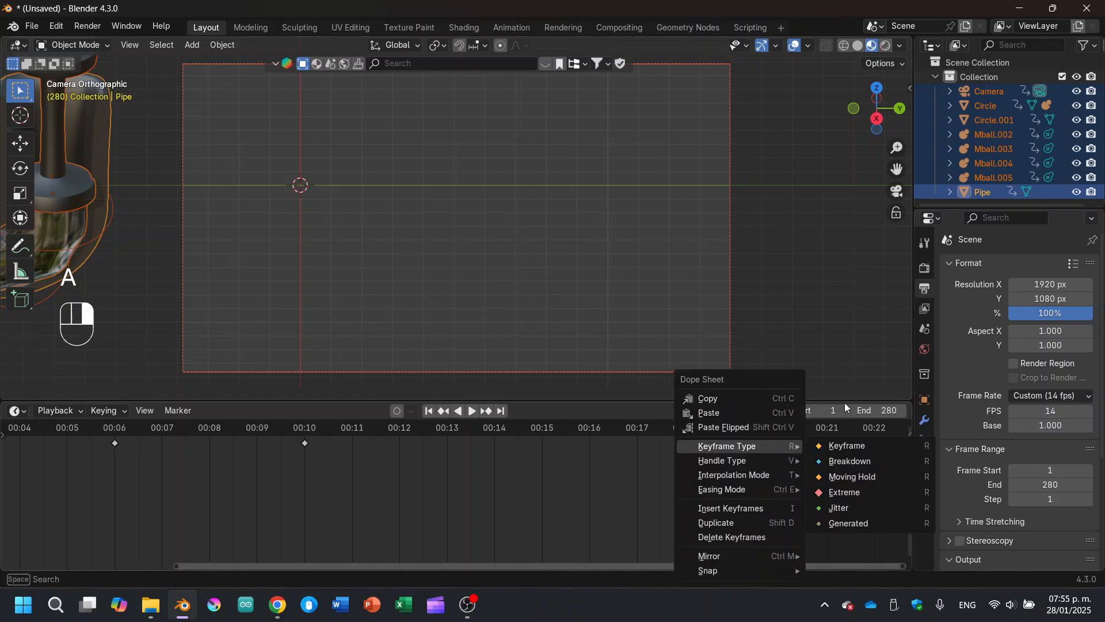
pyautogui.rightClick(781, 446)
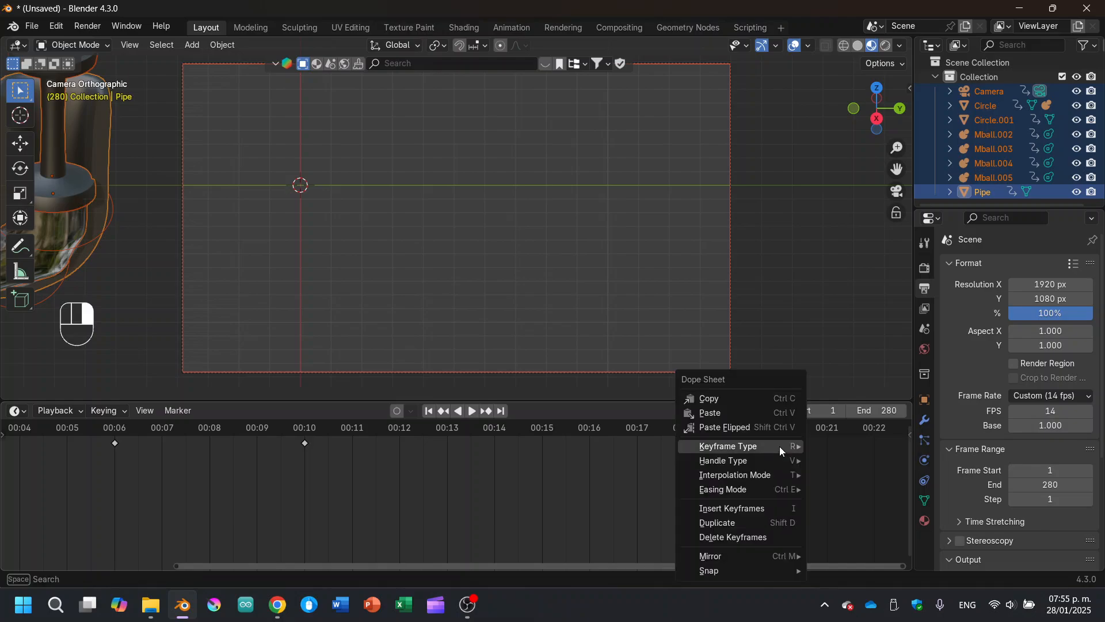
pyautogui.click(751, 536)
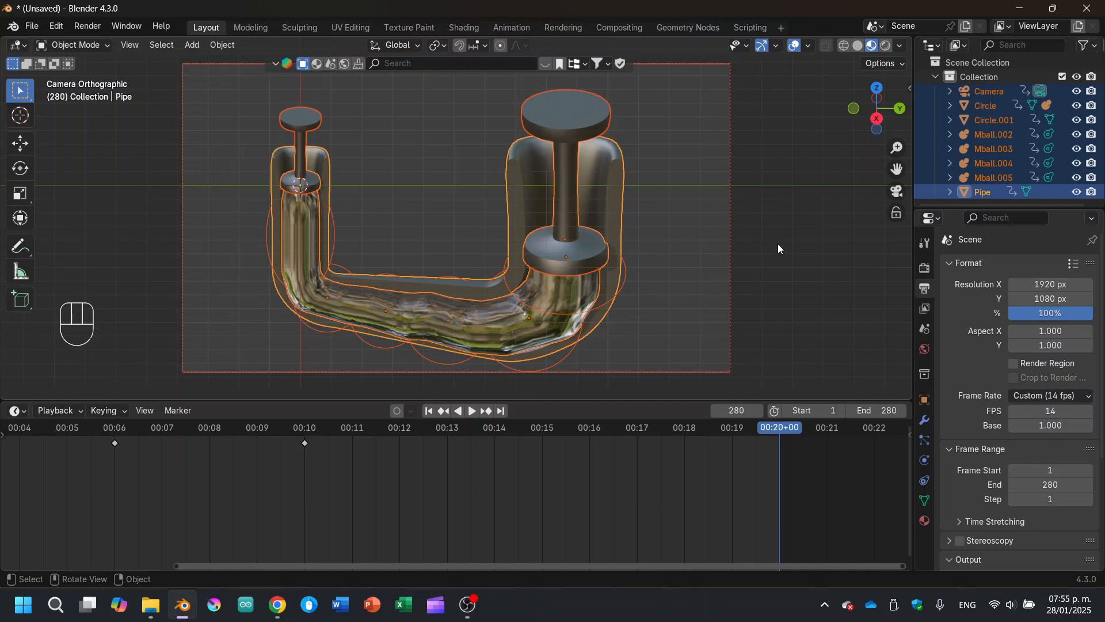
# Select all press objects except the camera and move them -21 m along the Y axis with snapping at frame 280.
pyautogui.click(645, 265)
pyautogui.press('a')
pyautogui.click(749, 216)
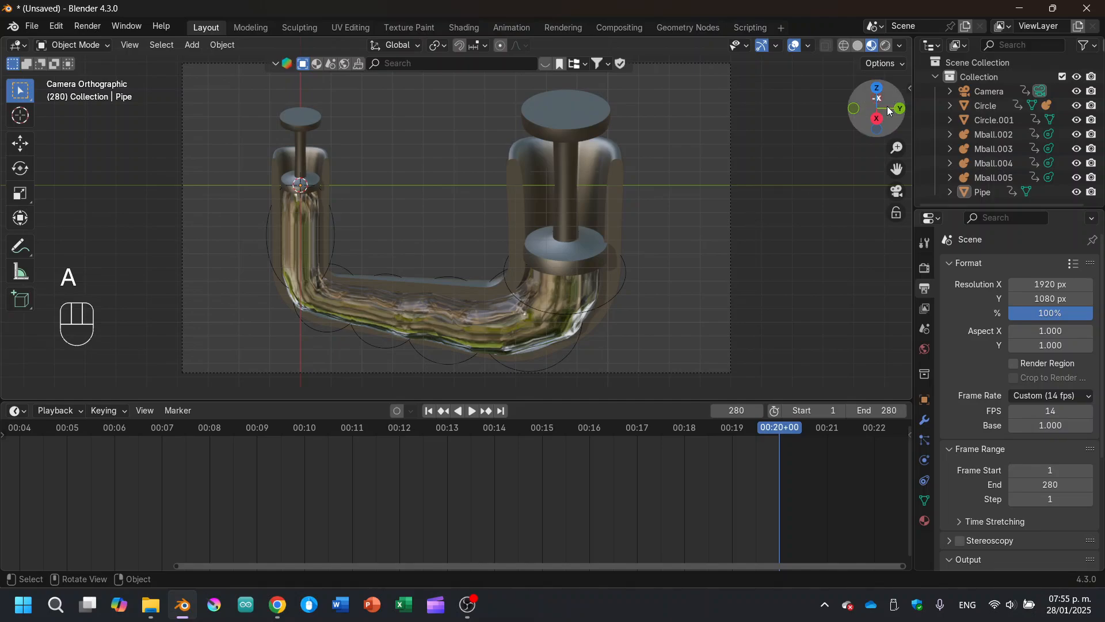
pyautogui.click(876, 119)
pyautogui.moveTo(249, 320); pyautogui.dragTo(523, 236)
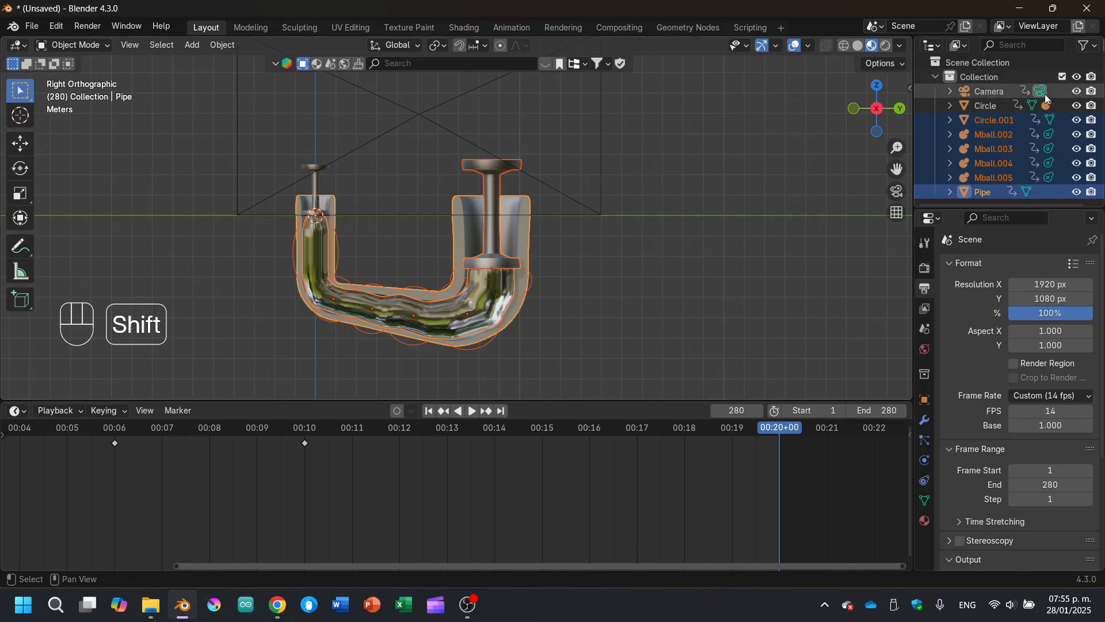
pyautogui.keyDown('shift'); pyautogui.click(1007, 103); pyautogui.keyUp('shift')
pyautogui.press('g')
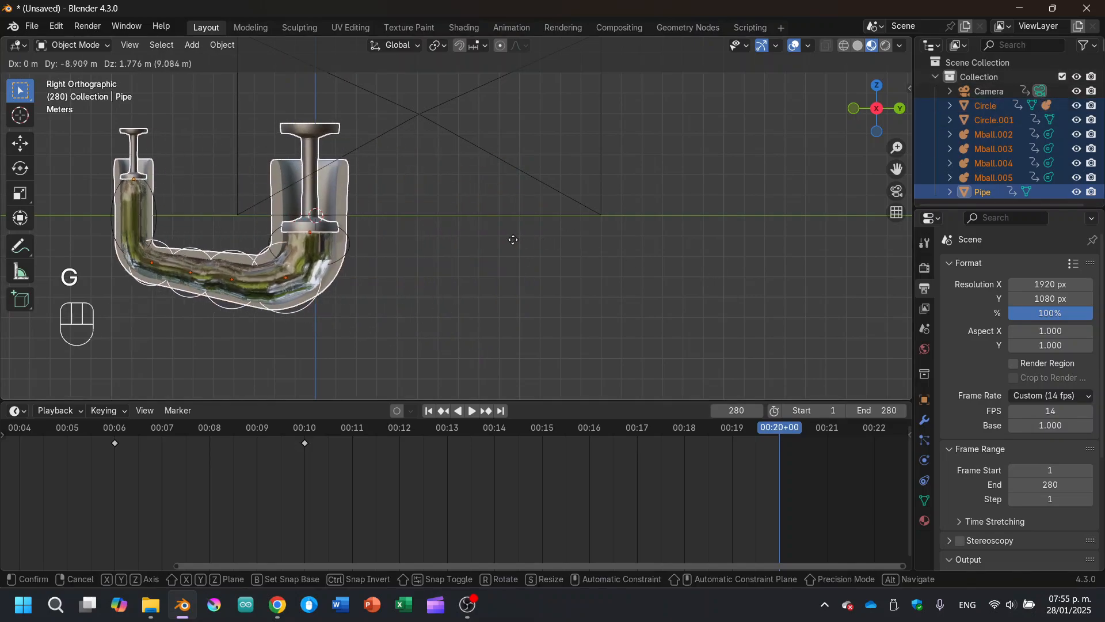
pyautogui.press('y')
pyautogui.press('ctrl')
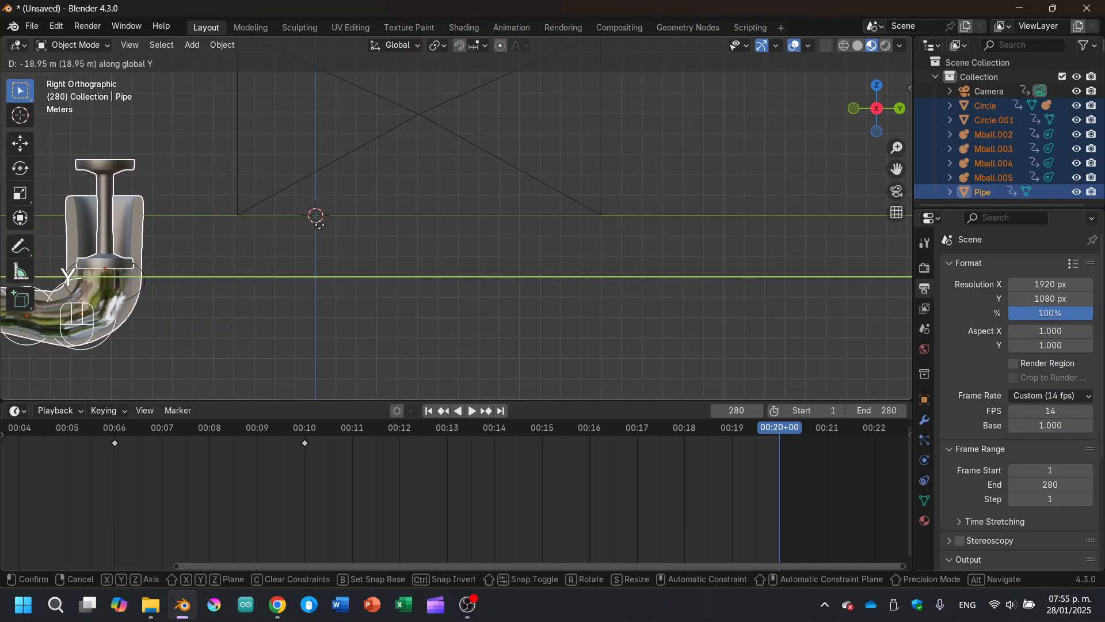
pyautogui.click(285, 215)
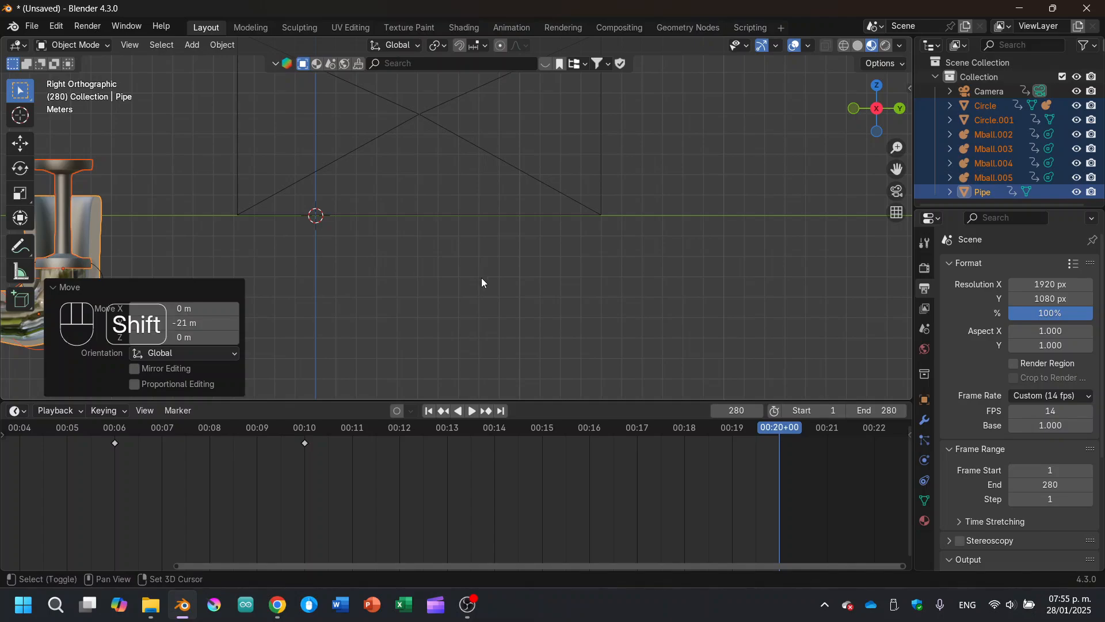
pyautogui.keyDown('shift'); pyautogui.moveTo(481, 278); pyautogui.dragTo(724, 297, button='middle'); pyautogui.keyUp('shift')
pyautogui.click(724, 301)
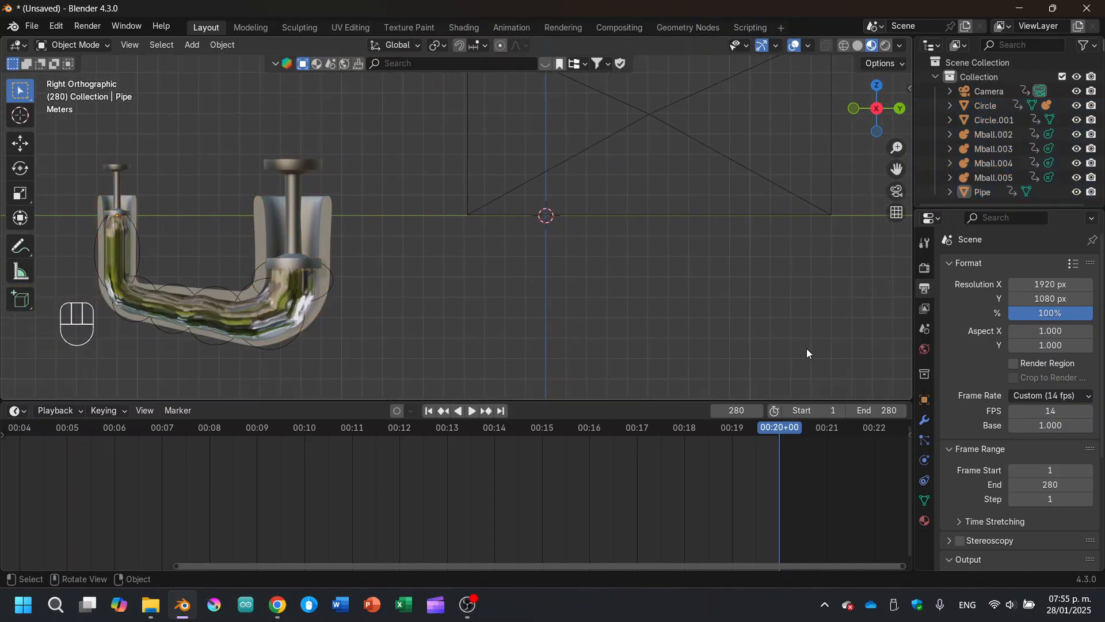
# Insert keyframes for all objects at frame 280 with the press moved out of the camera view.
pyautogui.click(897, 191)
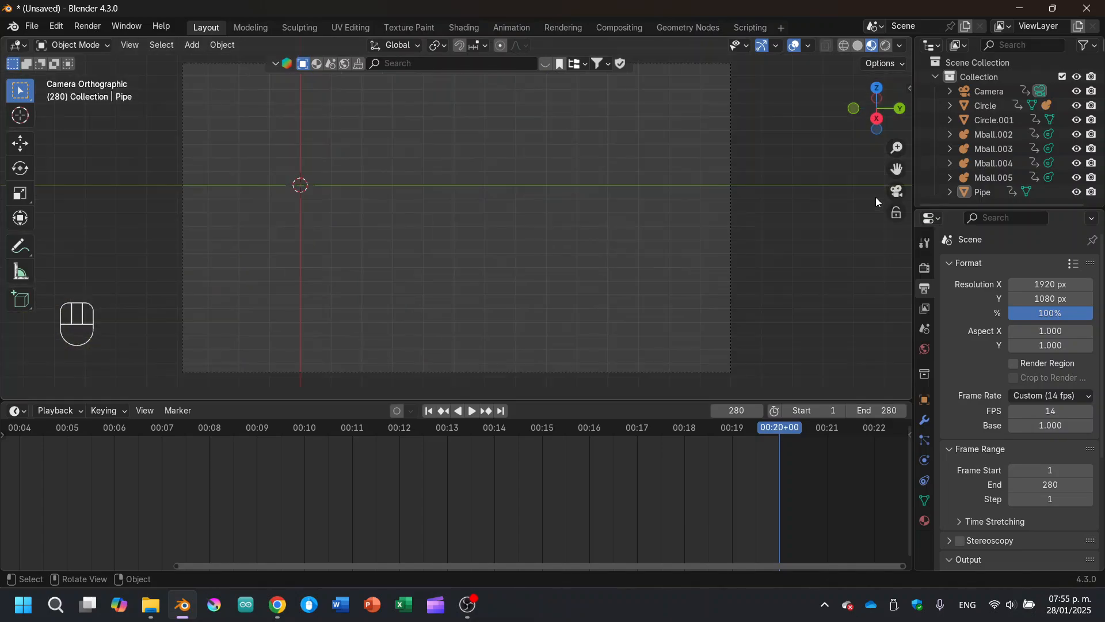
pyautogui.press('a')
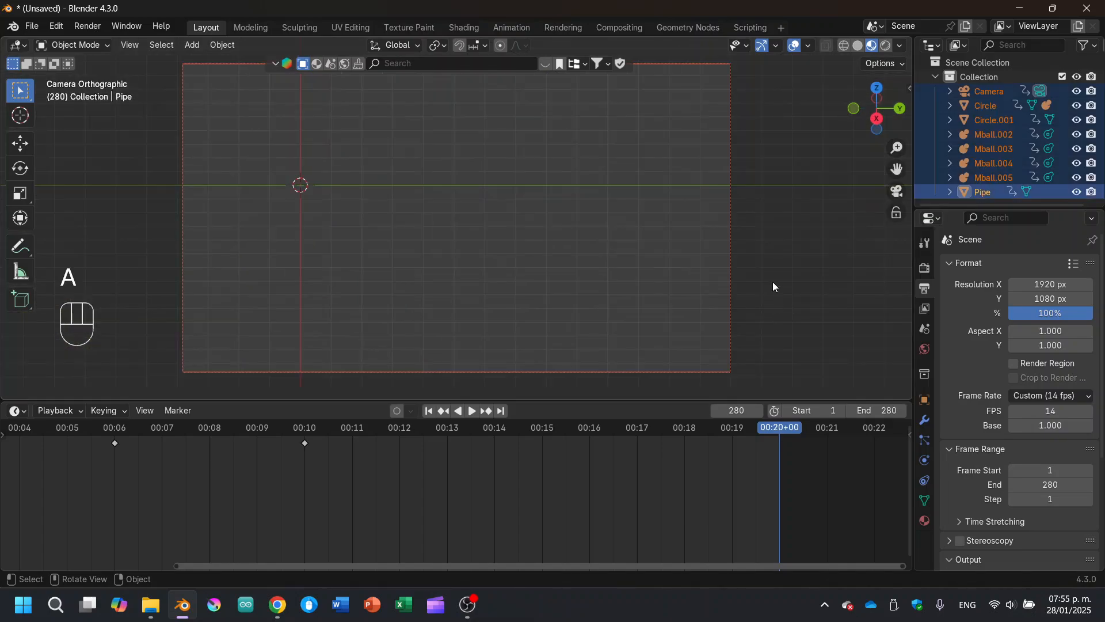
pyautogui.scroll(-2, 772, 282)
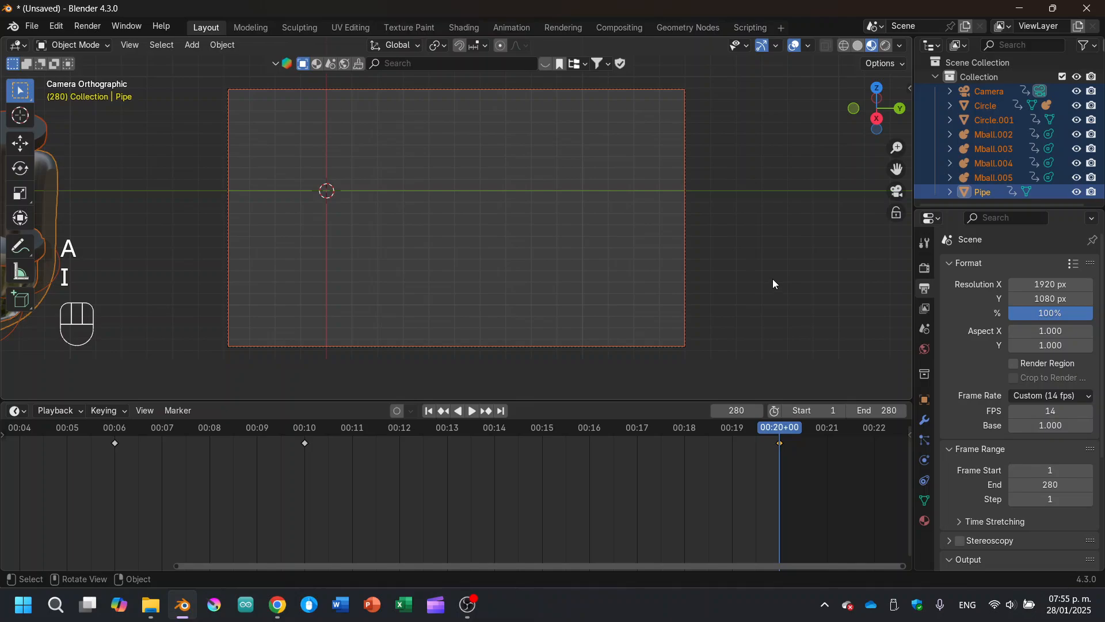
pyautogui.keyDown('shift'); pyautogui.moveTo(641, 268); pyautogui.dragTo(672, 274, button='middle'); pyautogui.keyUp('shift')
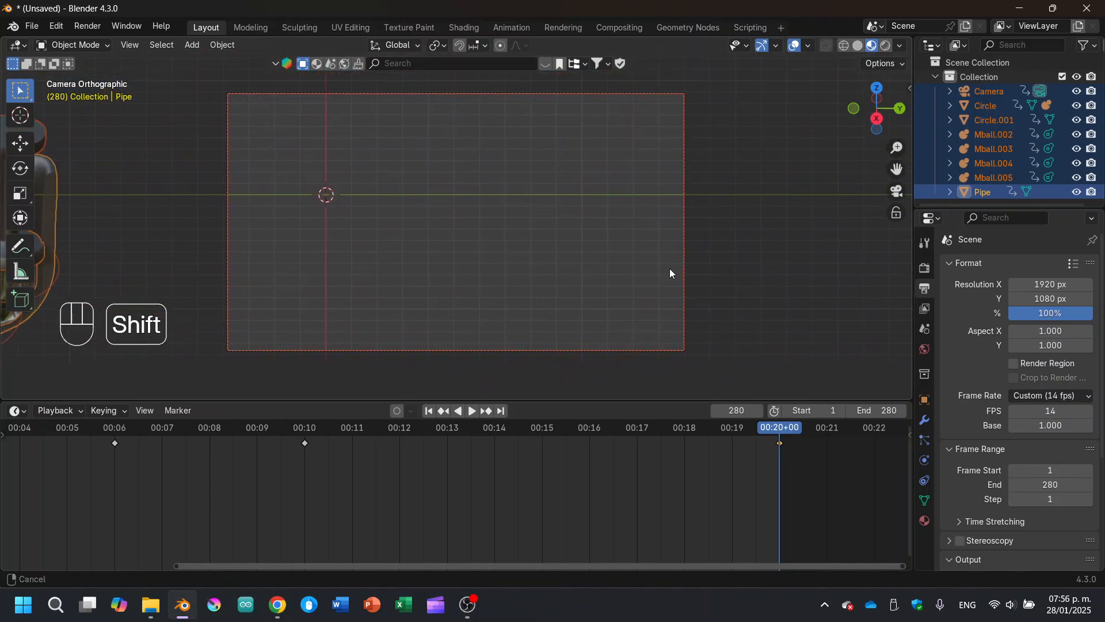
pyautogui.click(796, 244)
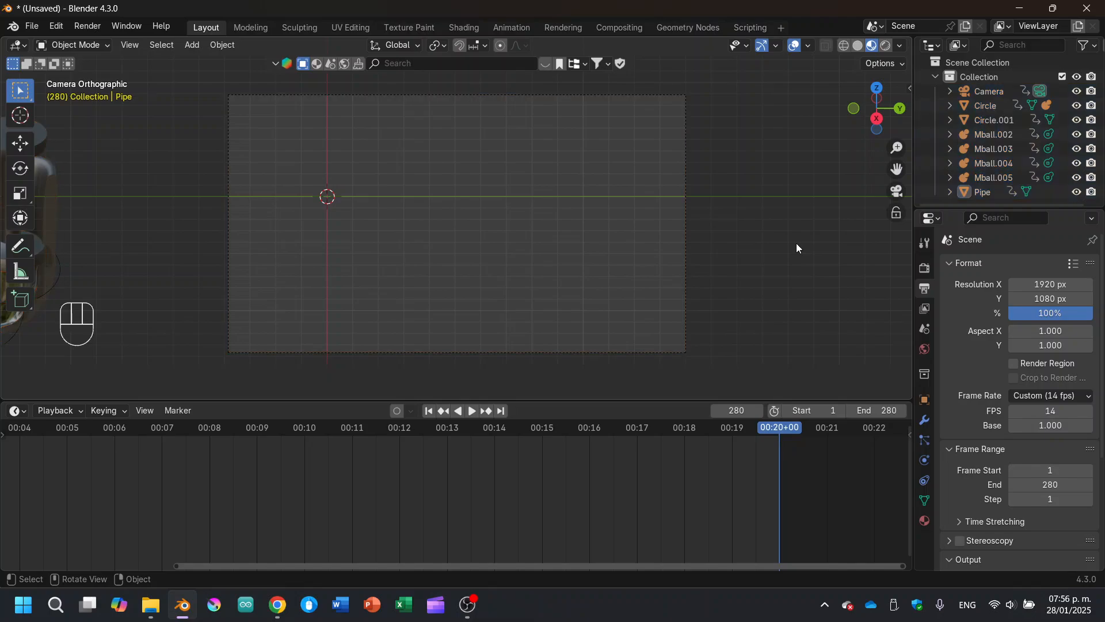
# Play the animation from frame 1 through the camera to check the press's straight exit from the frame.
pyautogui.scroll(1, 768, 260)
pyautogui.click(429, 411)
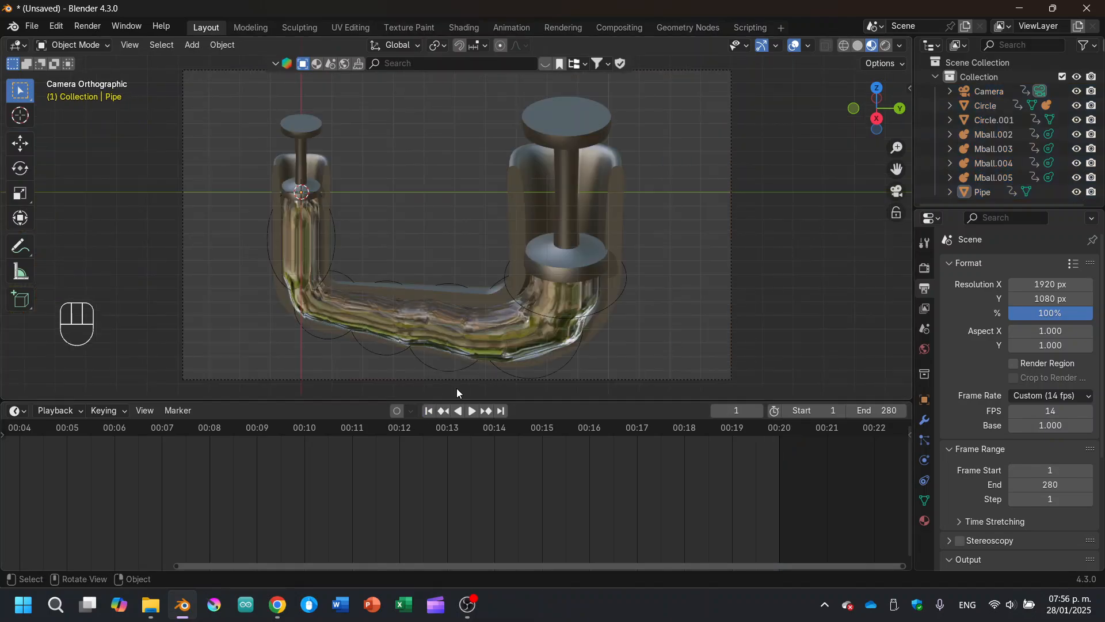
pyautogui.press('space')
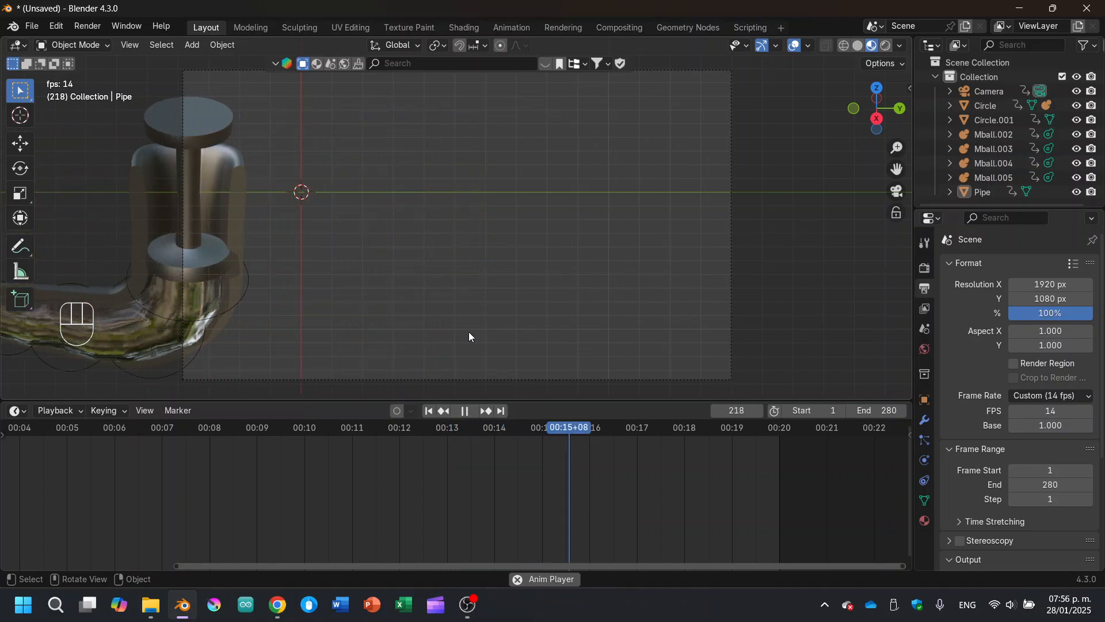
pyautogui.press('space')
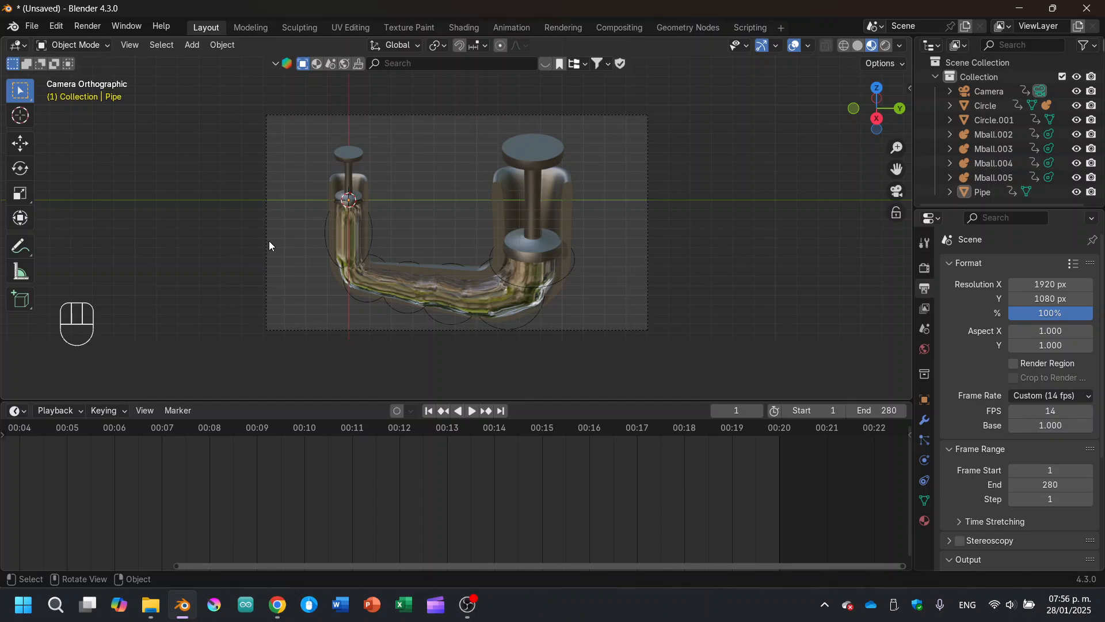
# Save the project under the file name Video.
pyautogui.hotkey('ctrl', 's')
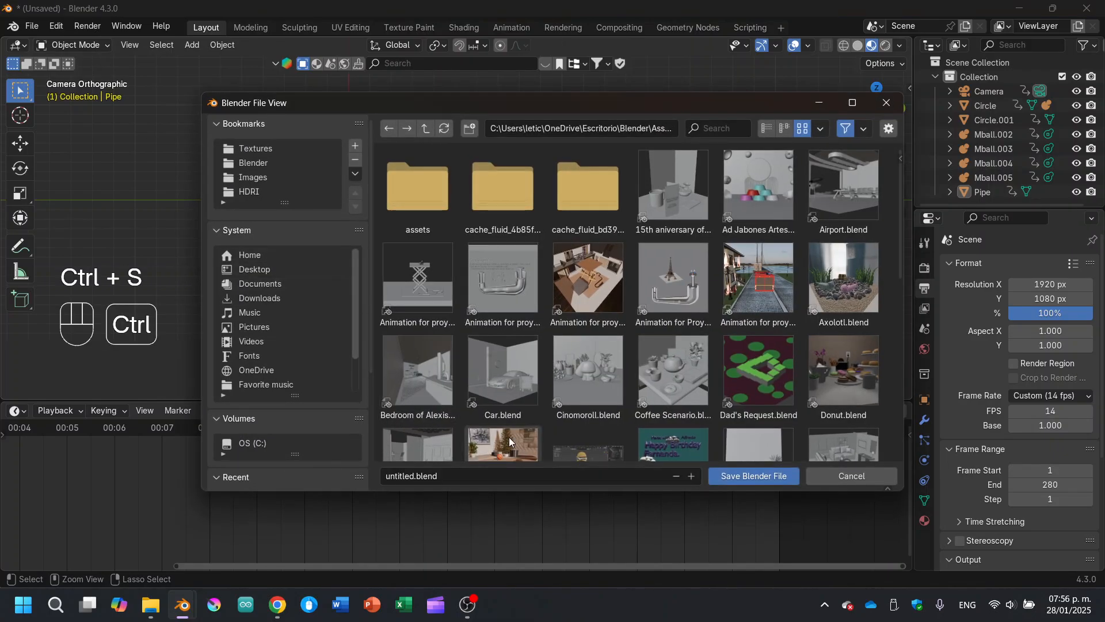
pyautogui.click(499, 482)
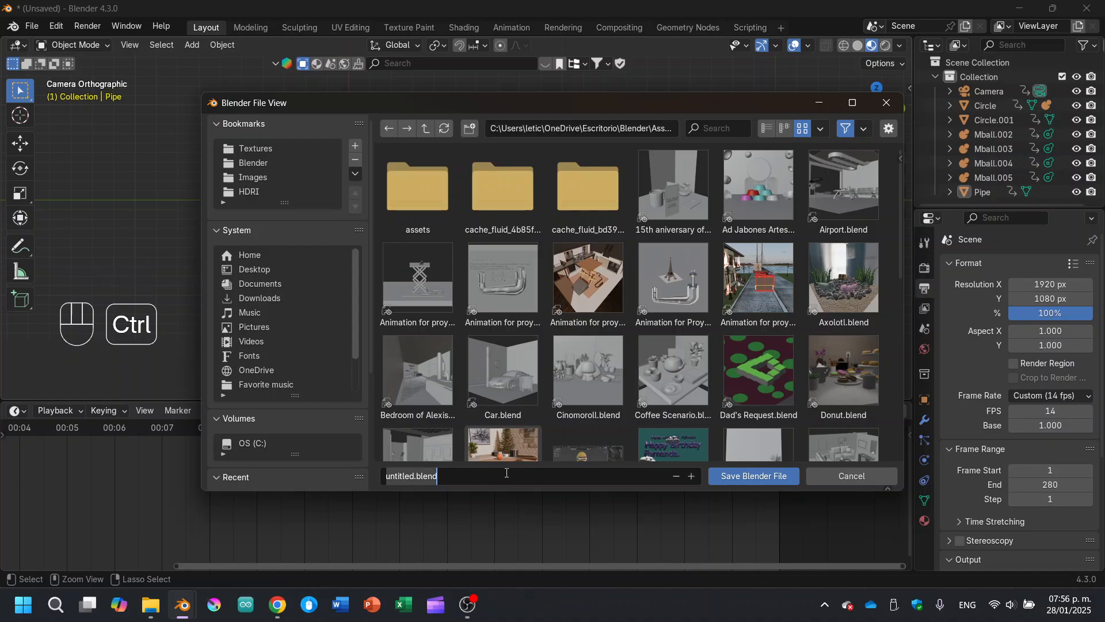
pyautogui.write('V')
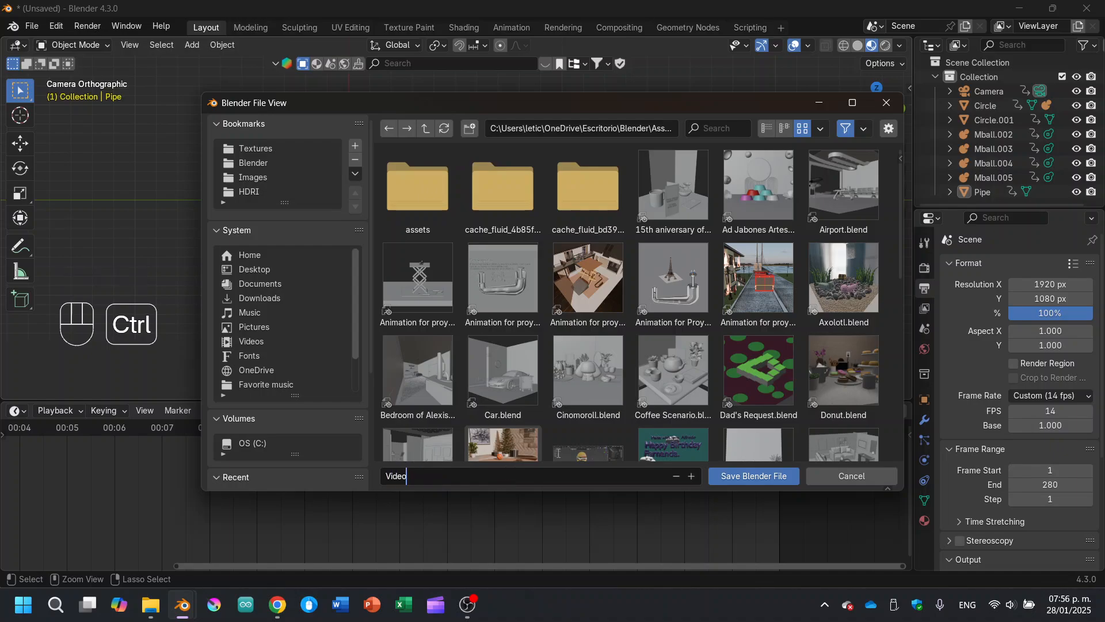
pyautogui.write('ideo')
pyautogui.click(741, 482)
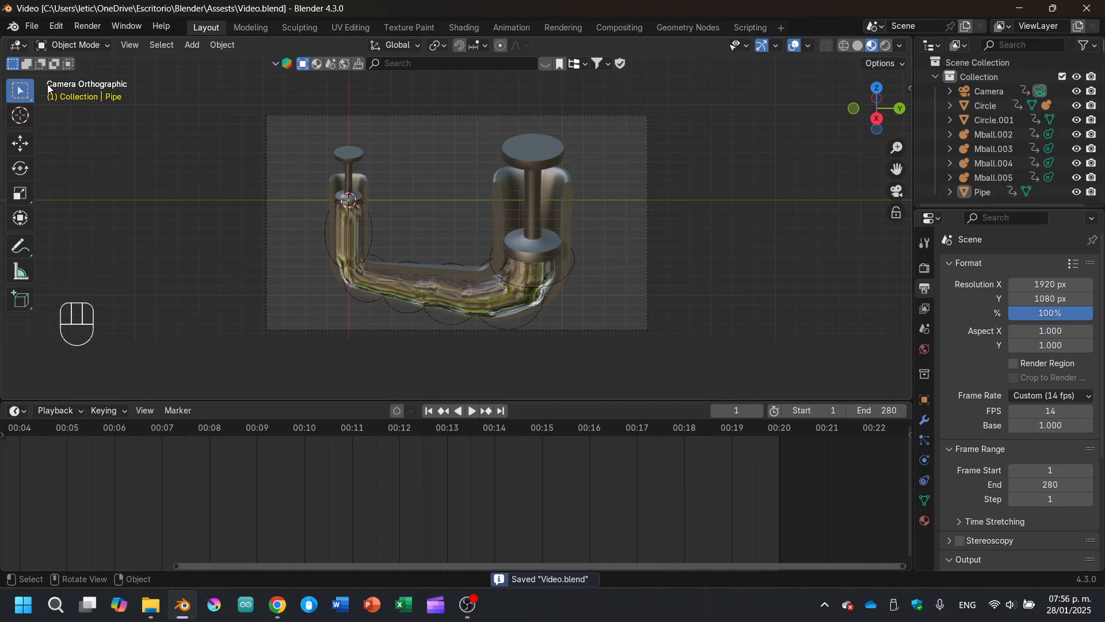
# Start rendering the animation to view its first frame, and stop the render.
pyautogui.click(87, 26)
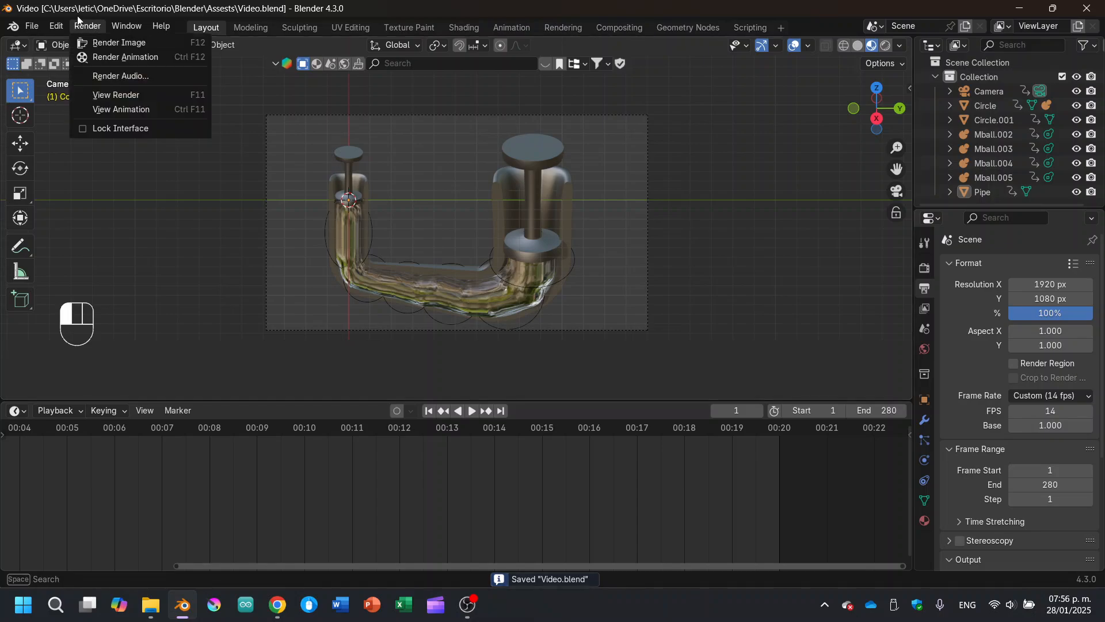
pyautogui.click(119, 58)
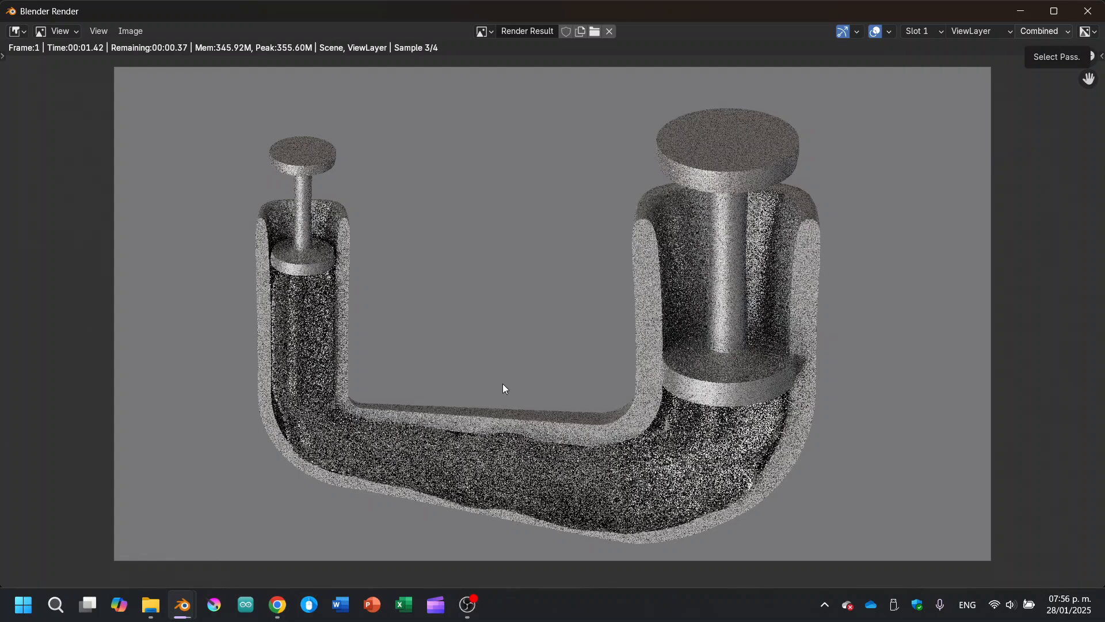
pyautogui.press('Escape')
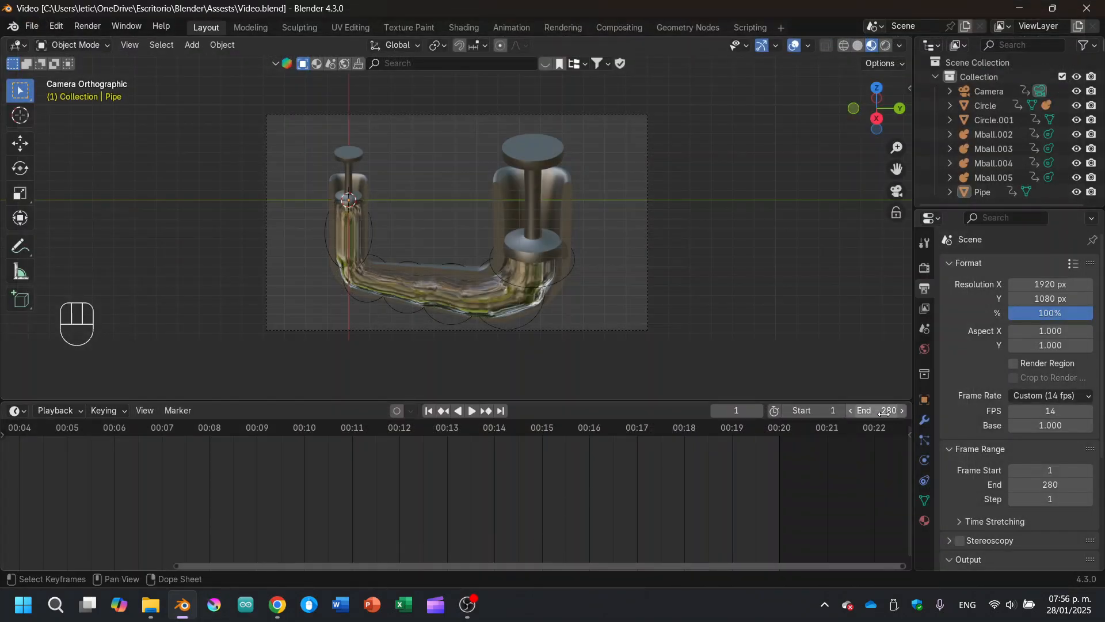
# Show the viewport with rendered shading and set the viewport's maximum samples to 4.
pyautogui.click(887, 46)
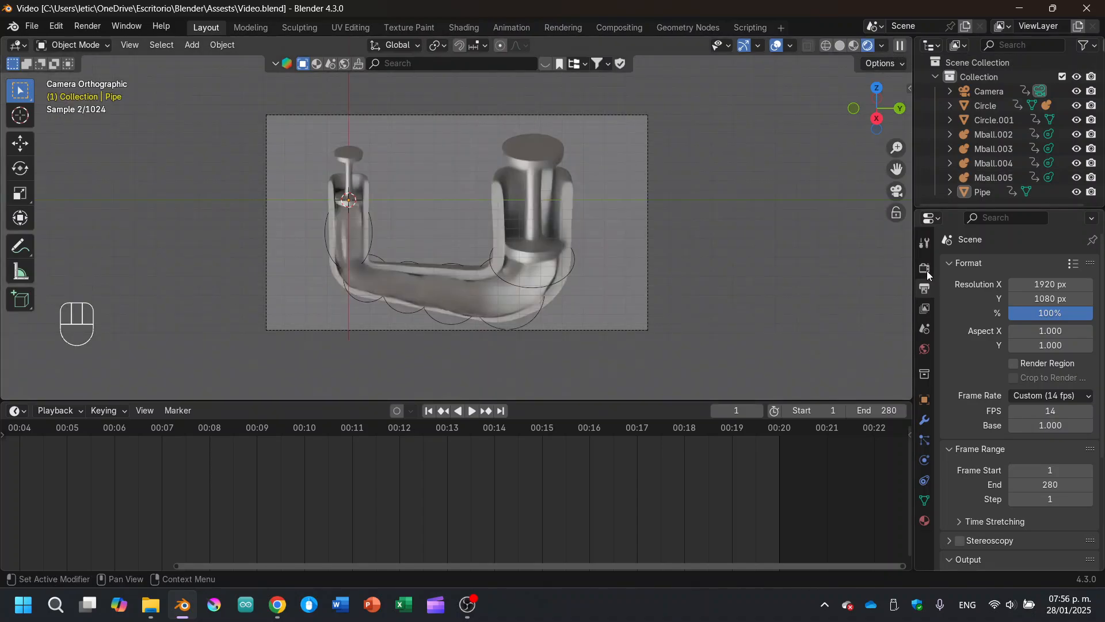
pyautogui.click(924, 268)
pyautogui.click(1050, 399)
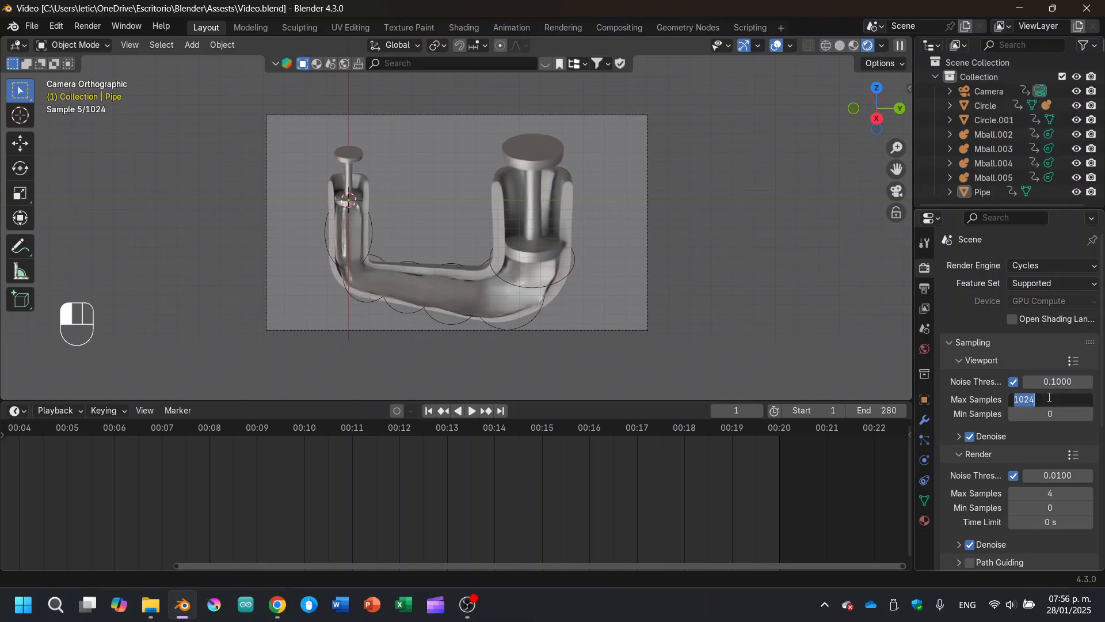
pyautogui.write('4')
pyautogui.press('Return')
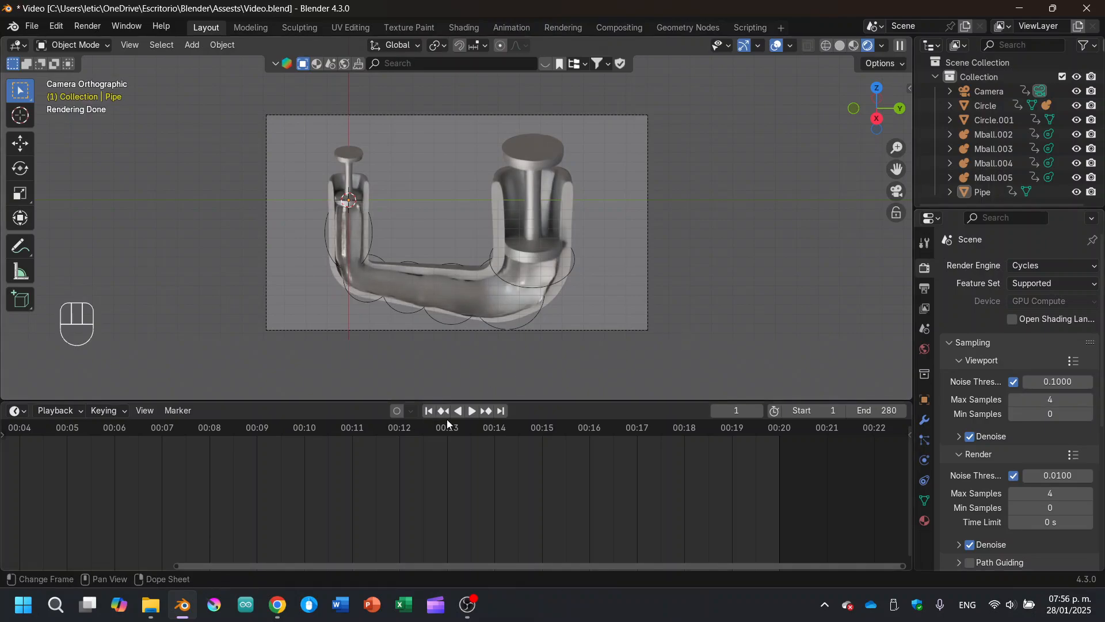
# Play the animation briefly in rendered shading and return to frame 1.
pyautogui.press('space')
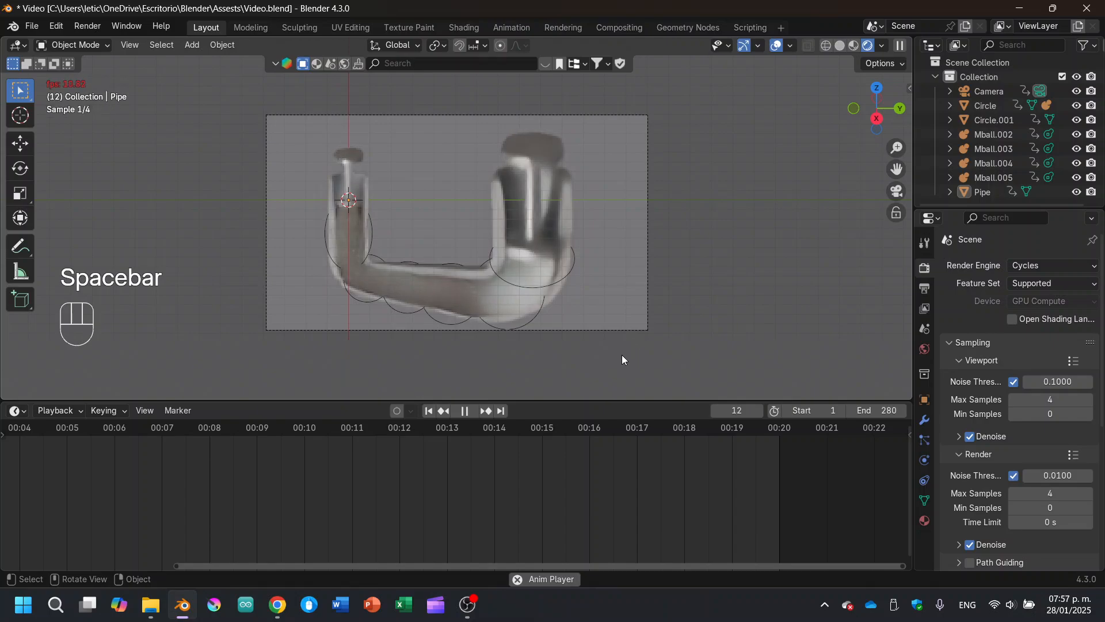
pyautogui.click(429, 410)
pyautogui.press('space')
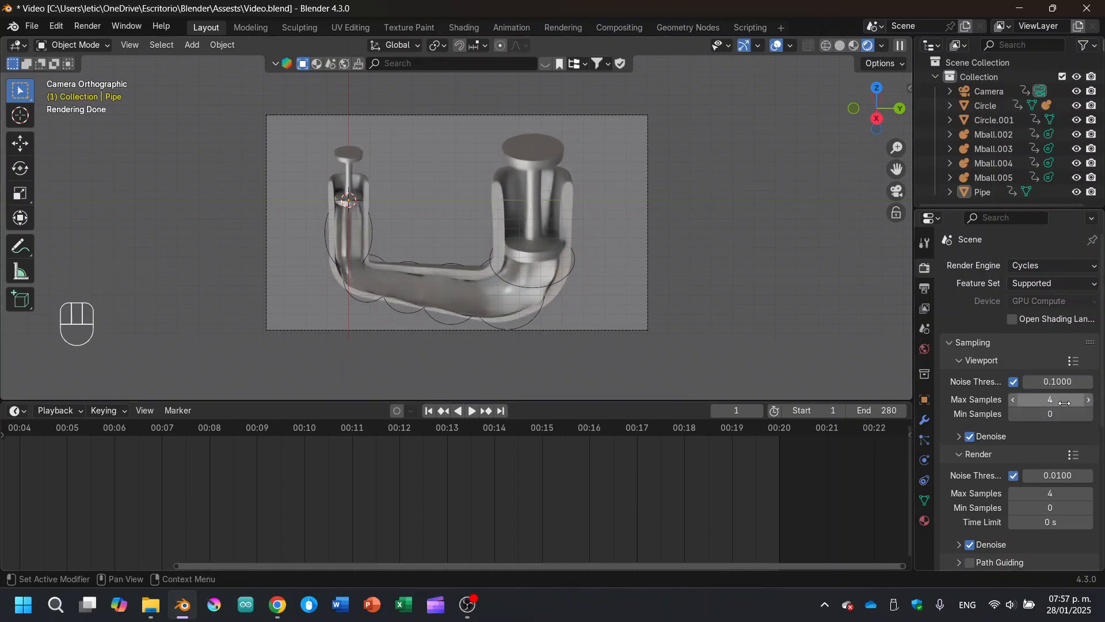
# Set the viewport's maximum samples to 6 and play the animation briefly to compare the preview quality.
pyautogui.moveTo(1062, 403); pyautogui.dragTo(1055, 403)
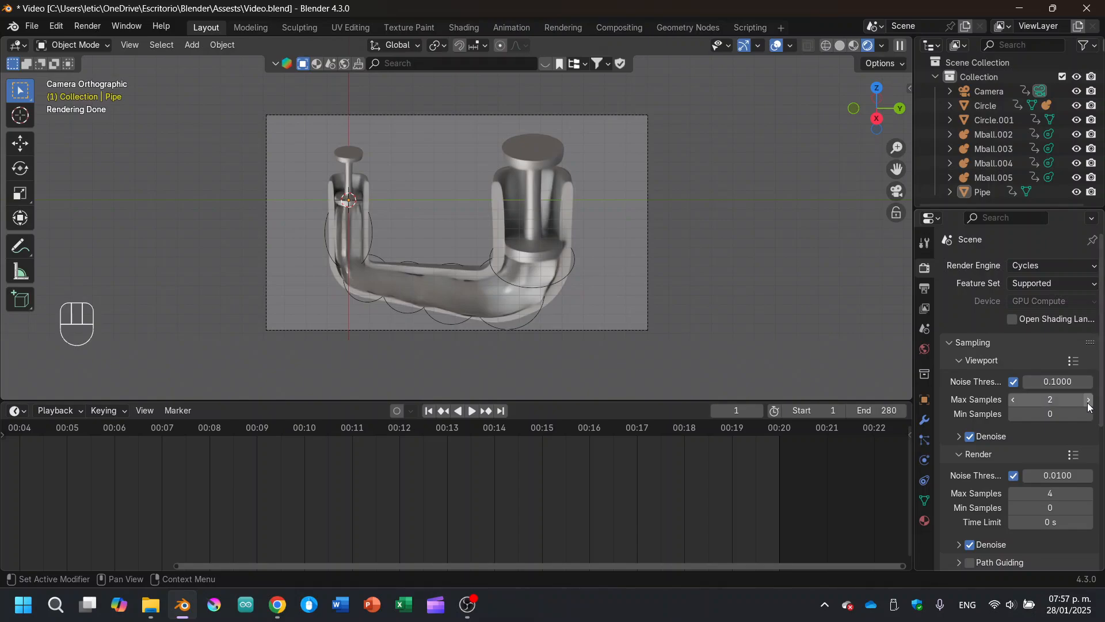
pyautogui.click(1090, 400)
pyautogui.click(1089, 399)
pyautogui.click(1090, 399)
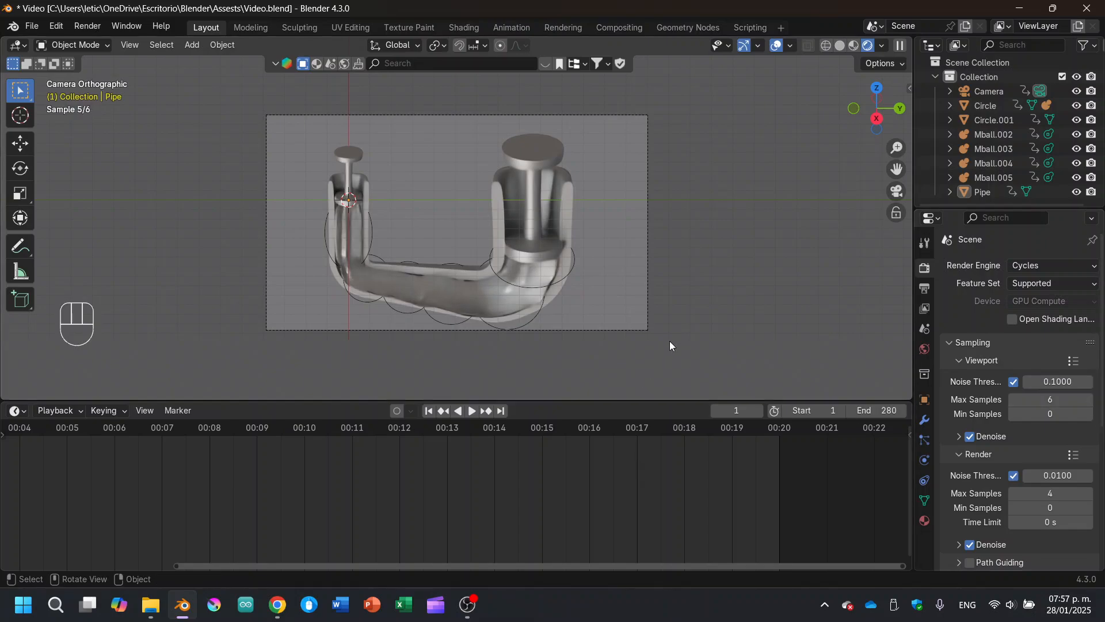
pyautogui.press('space')
pyautogui.scroll(1, 686, 301)
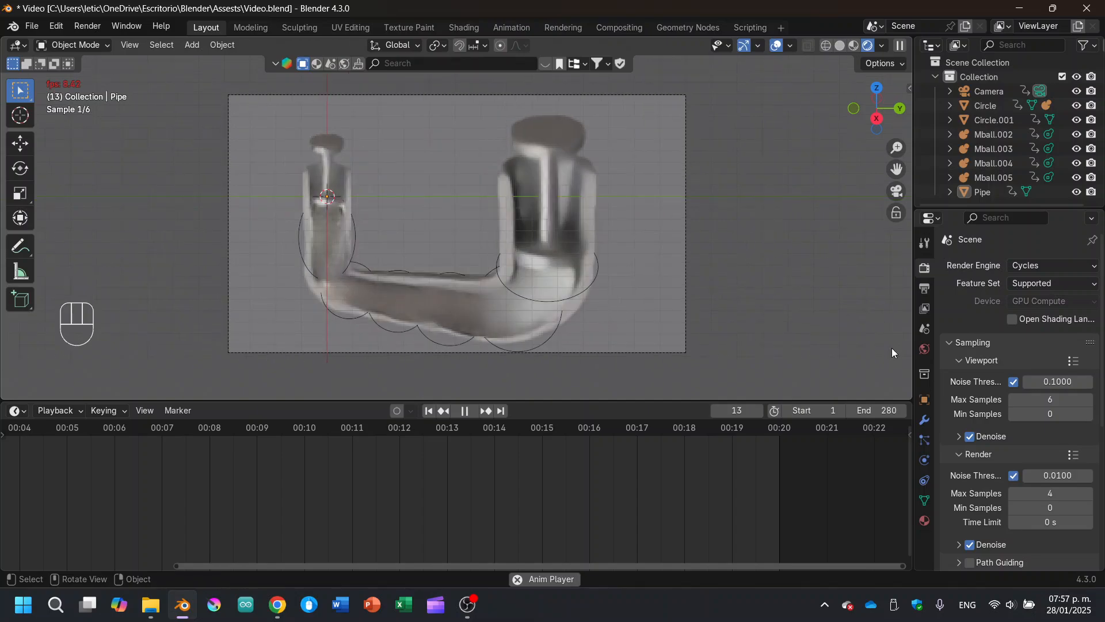
pyautogui.press('space')
# Set the viewport's maximum samples to 500.
pyautogui.click(1054, 399)
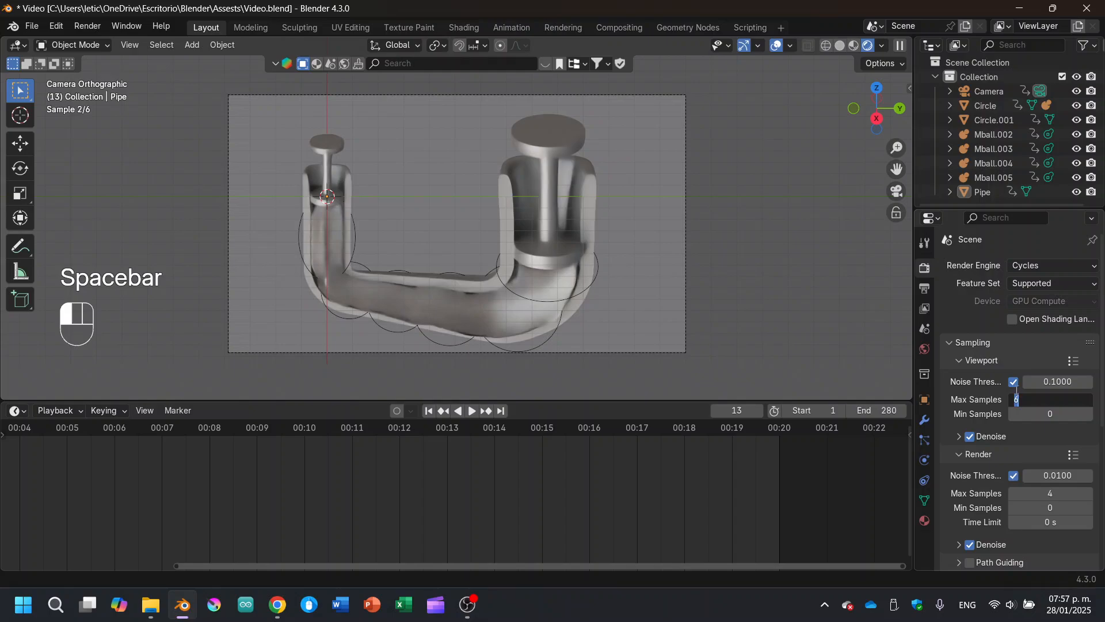
pyautogui.write('500')
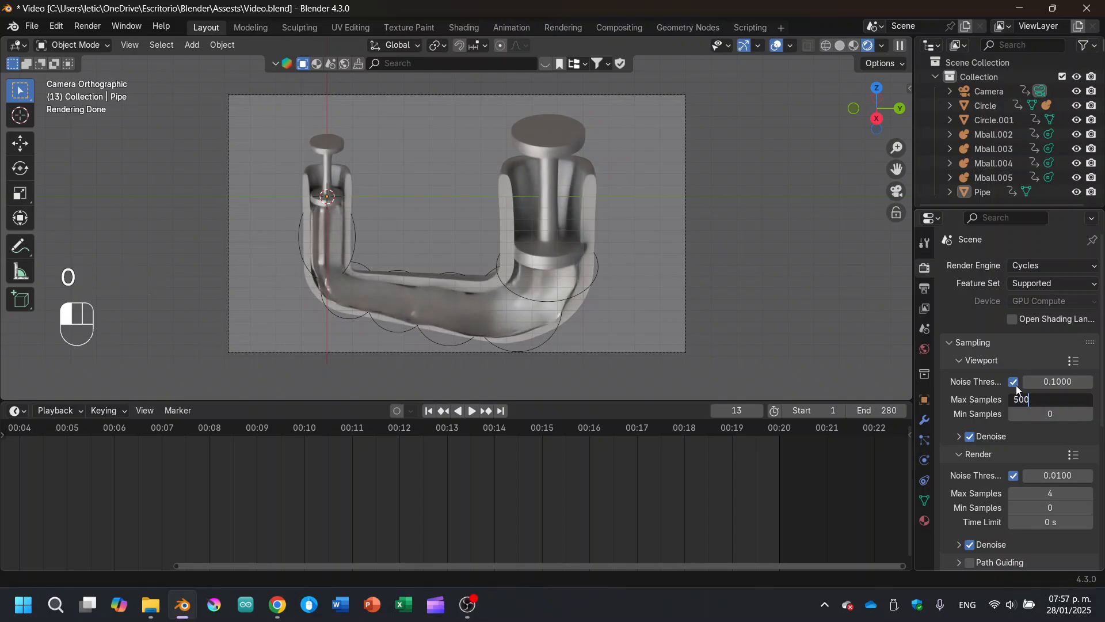
pyautogui.click(1017, 387)
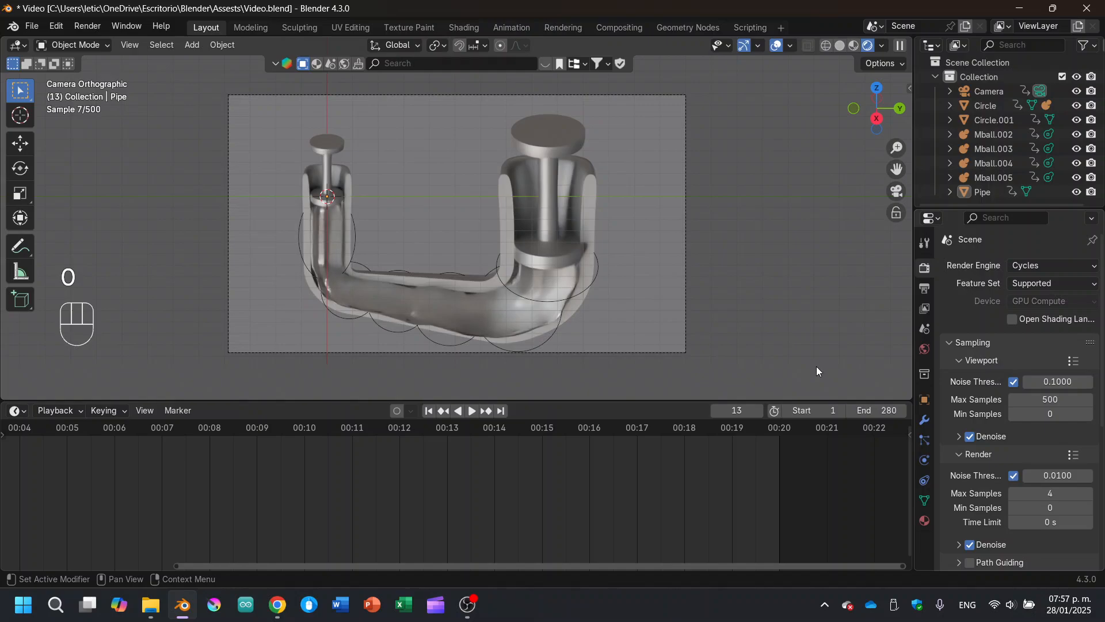
# Play the animation with the higher-sample preview, stop it and return to frame 1.
pyautogui.press('space')
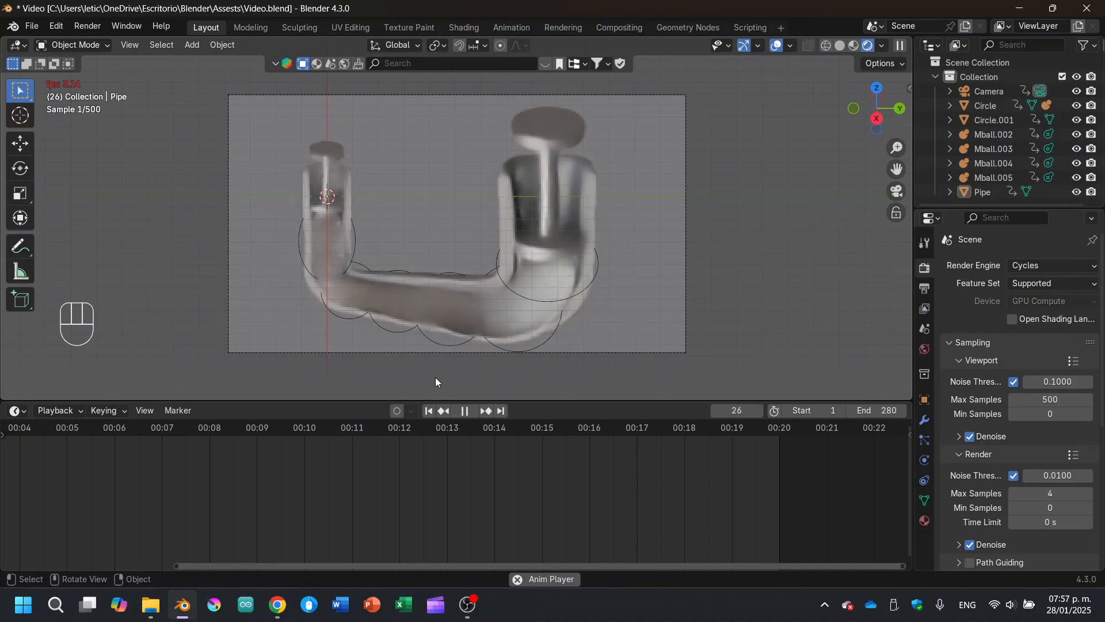
pyautogui.press('space')
pyautogui.click(428, 410)
pyautogui.scroll(1, 474, 290)
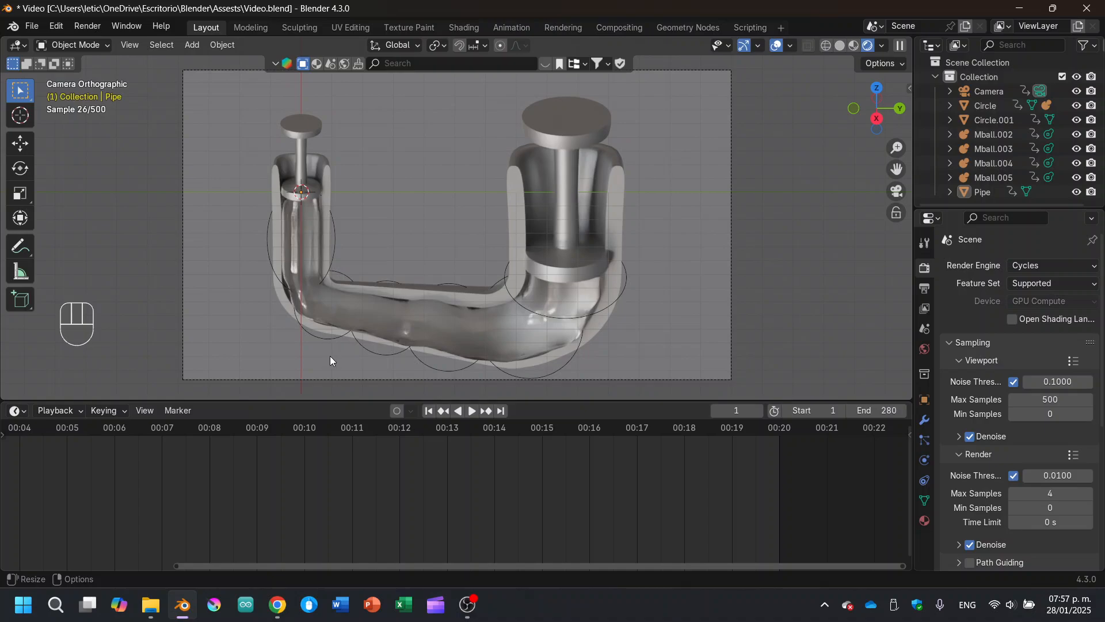
# Switch to Chrome to compare the press with the Pascal's law reference diagram, and return to Blender.
pyautogui.hotkey('alt', 'Tab')
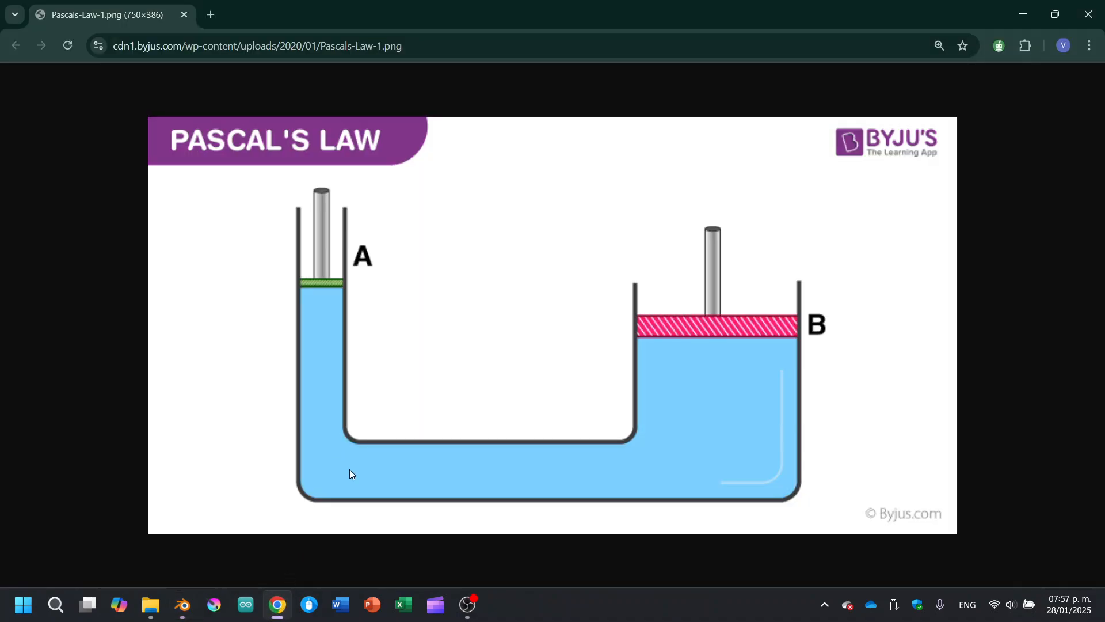
pyautogui.click(280, 601)
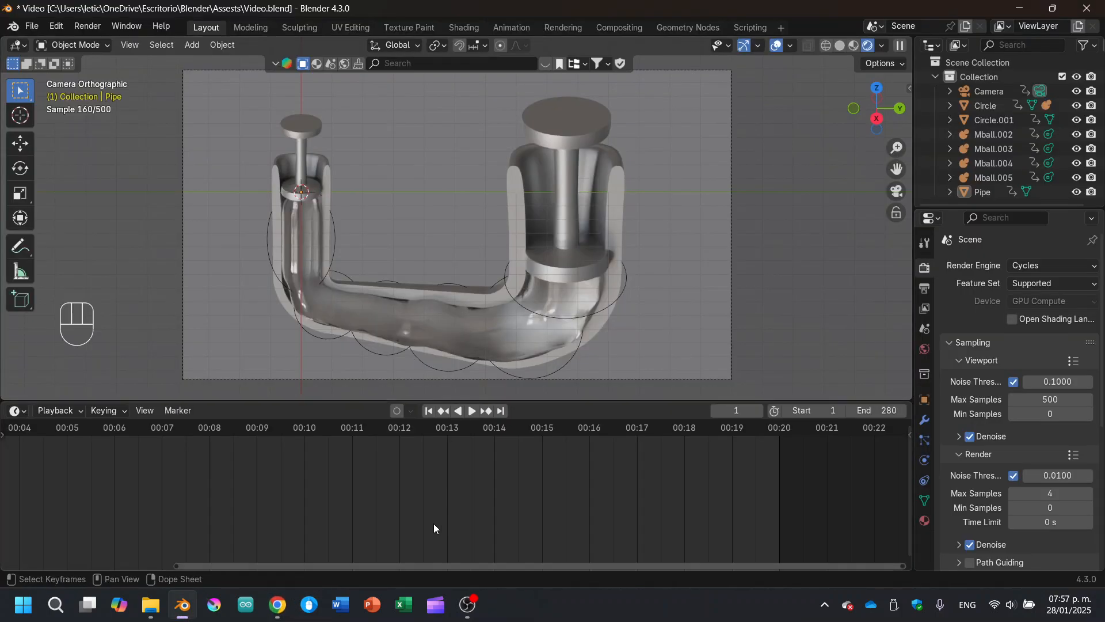
pyautogui.click(473, 603)
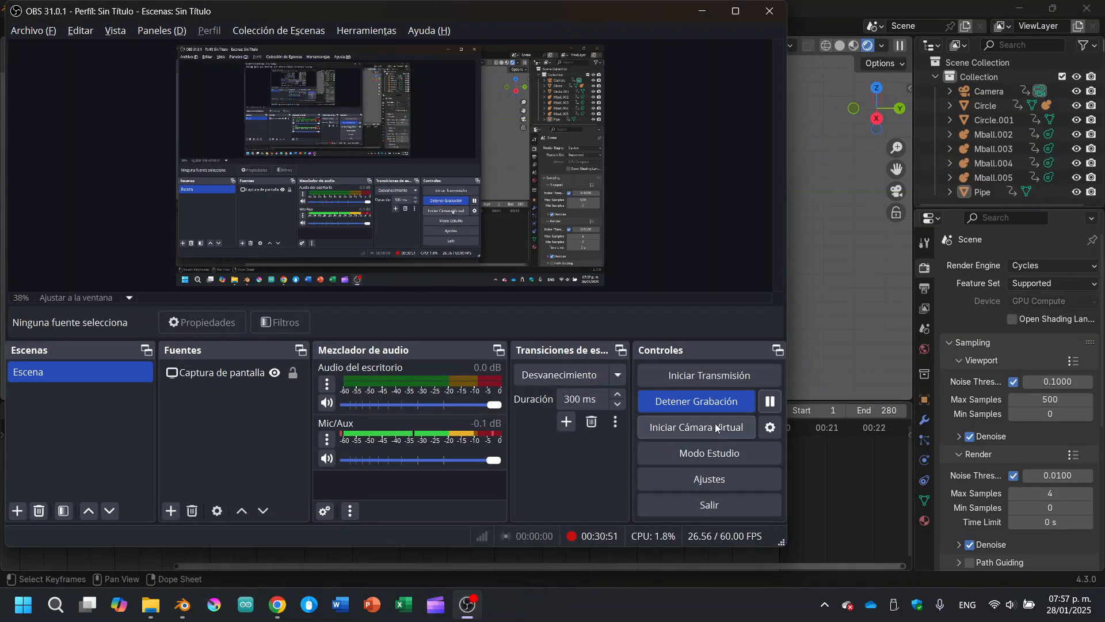